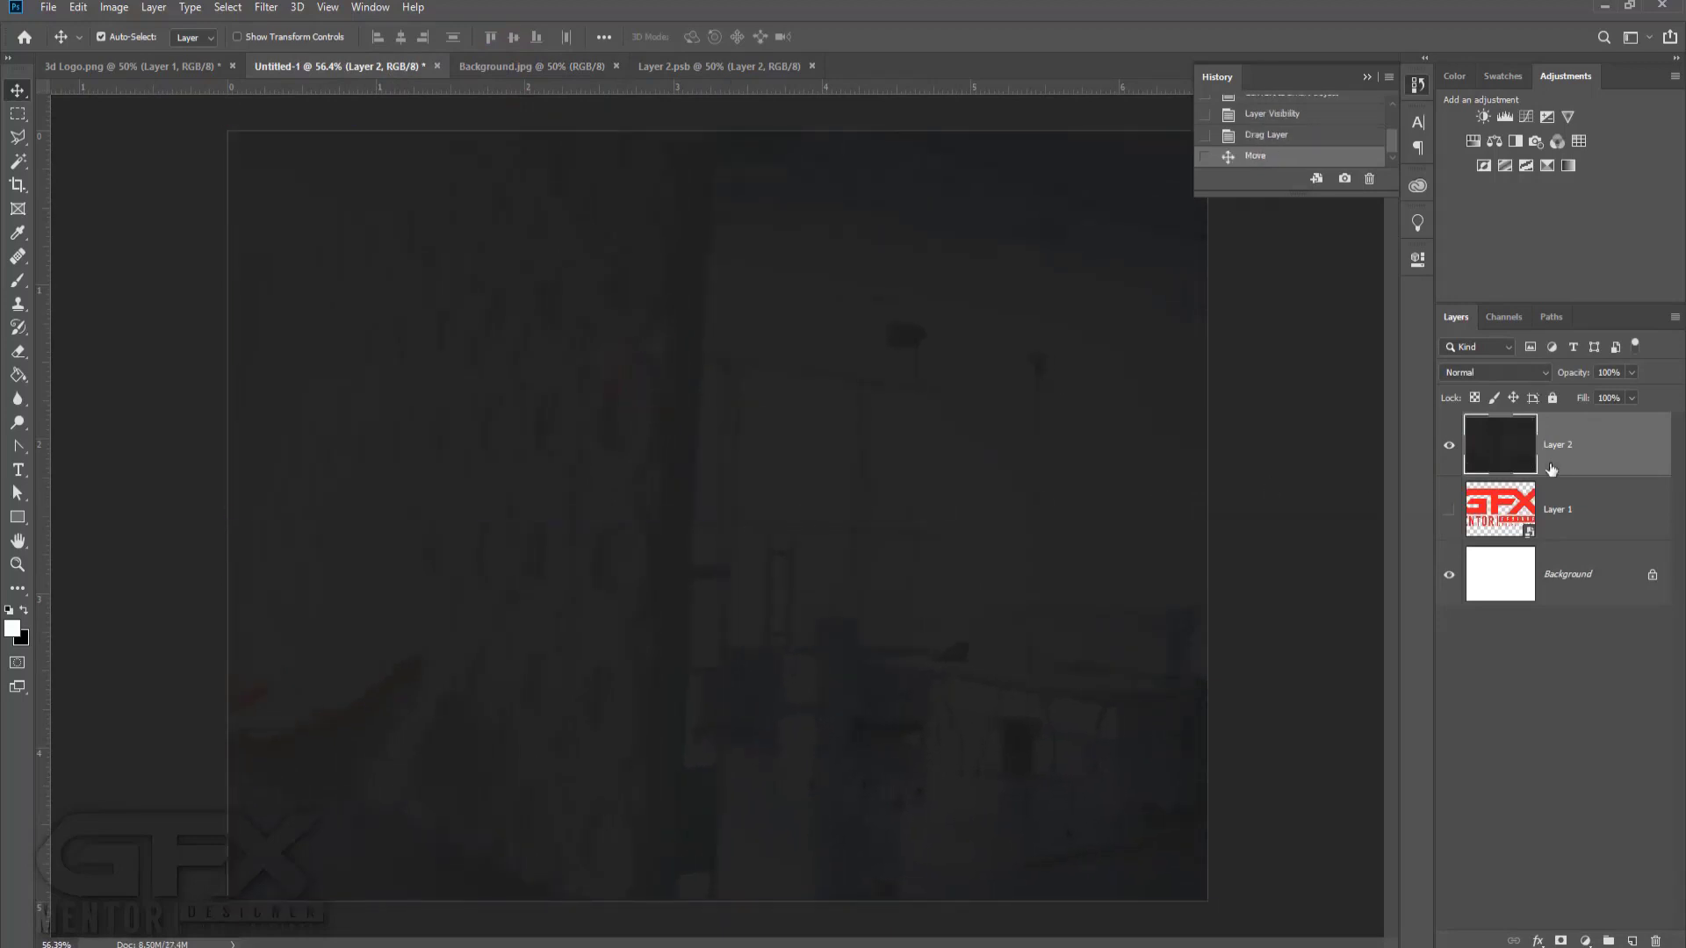
Move the dark Layer 2 below the logo's Layer 1 in the layer stack and make Layer 1 visible.
left_click_drag(1551, 465, 1554, 542)
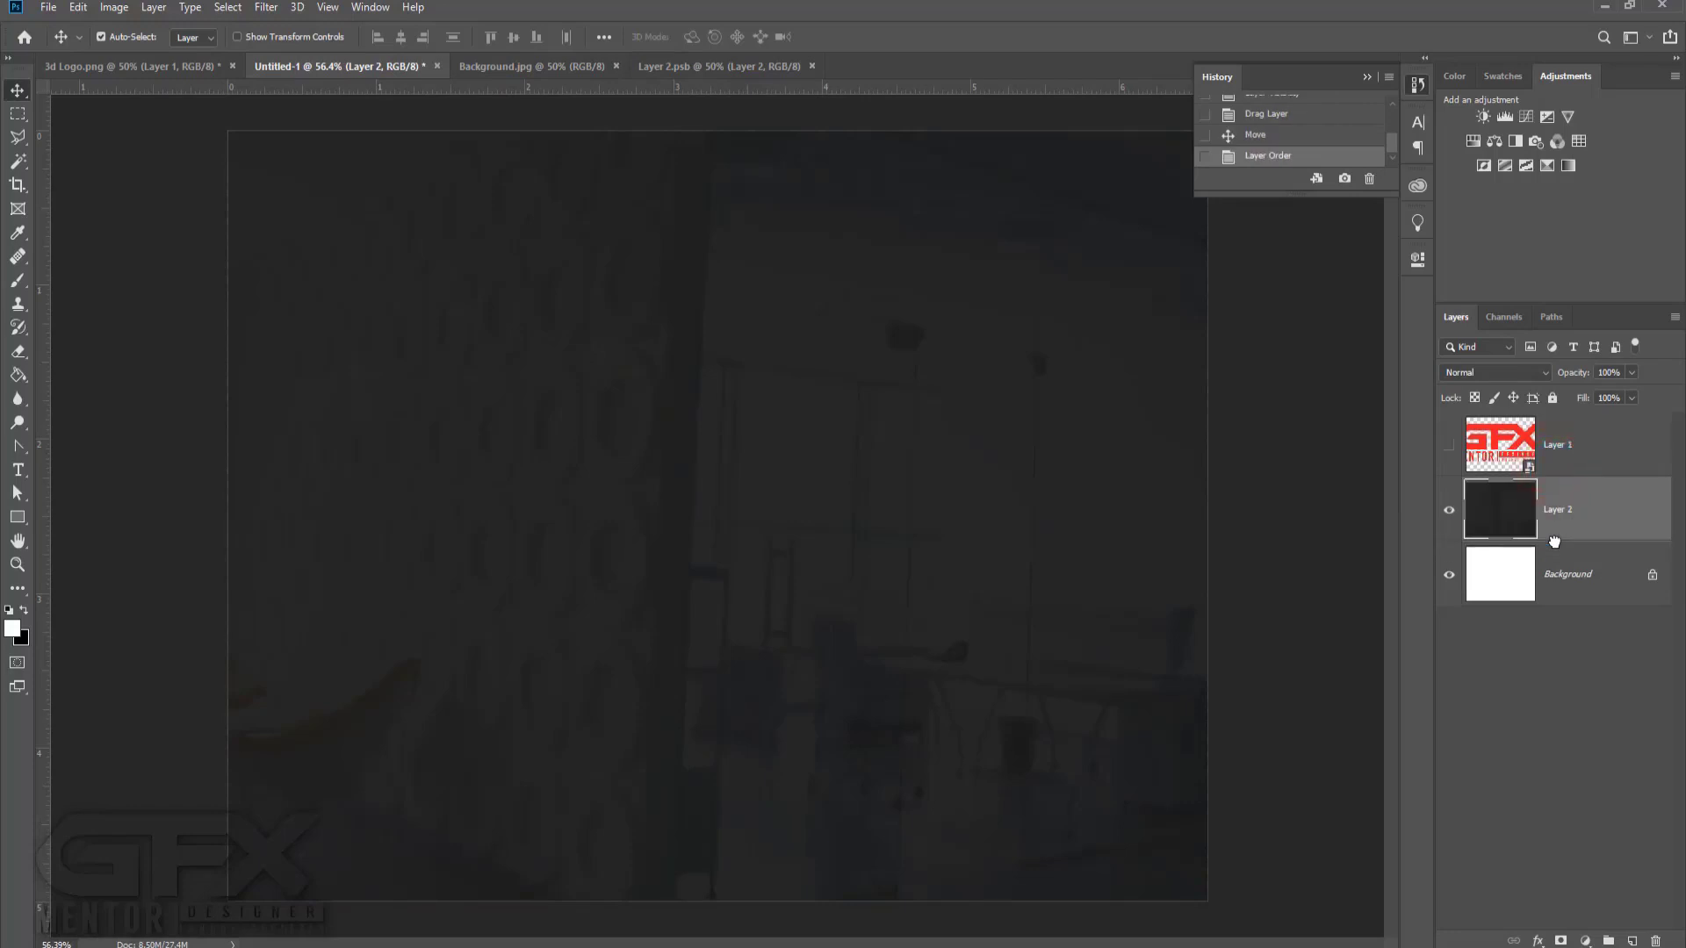
left_click(1565, 461)
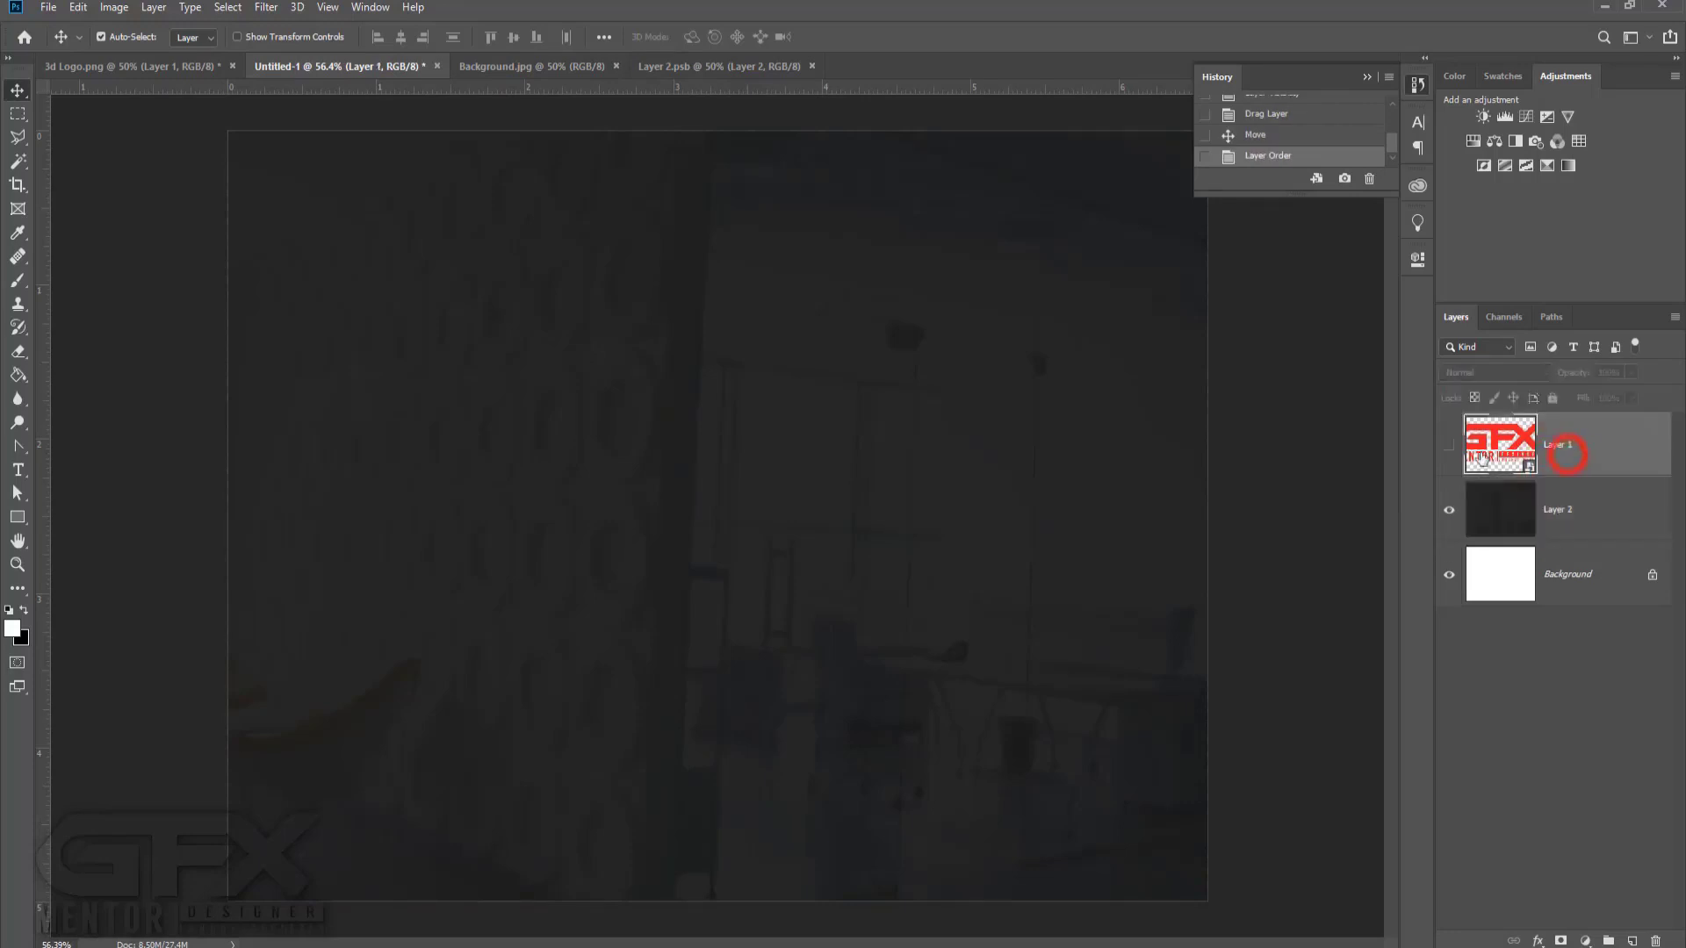
left_click(1449, 448)
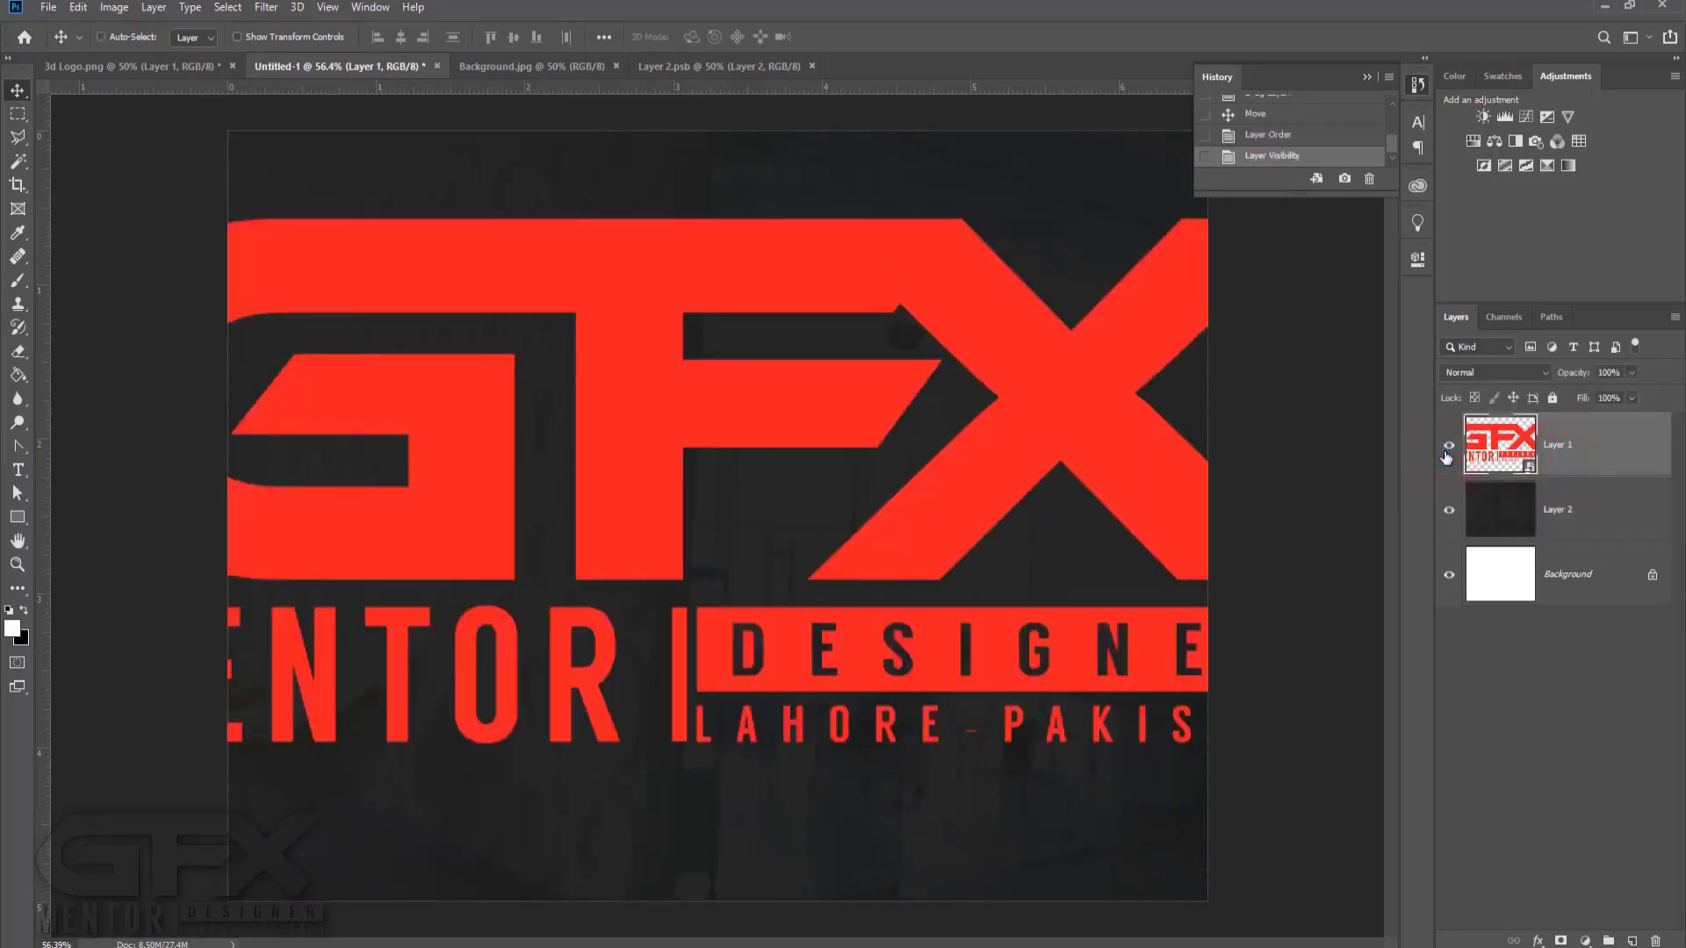
Free-transform the red logo on Layer 1, scaling it to about 39.56% and placing it near the canvas centre.
key("ctrl+t")
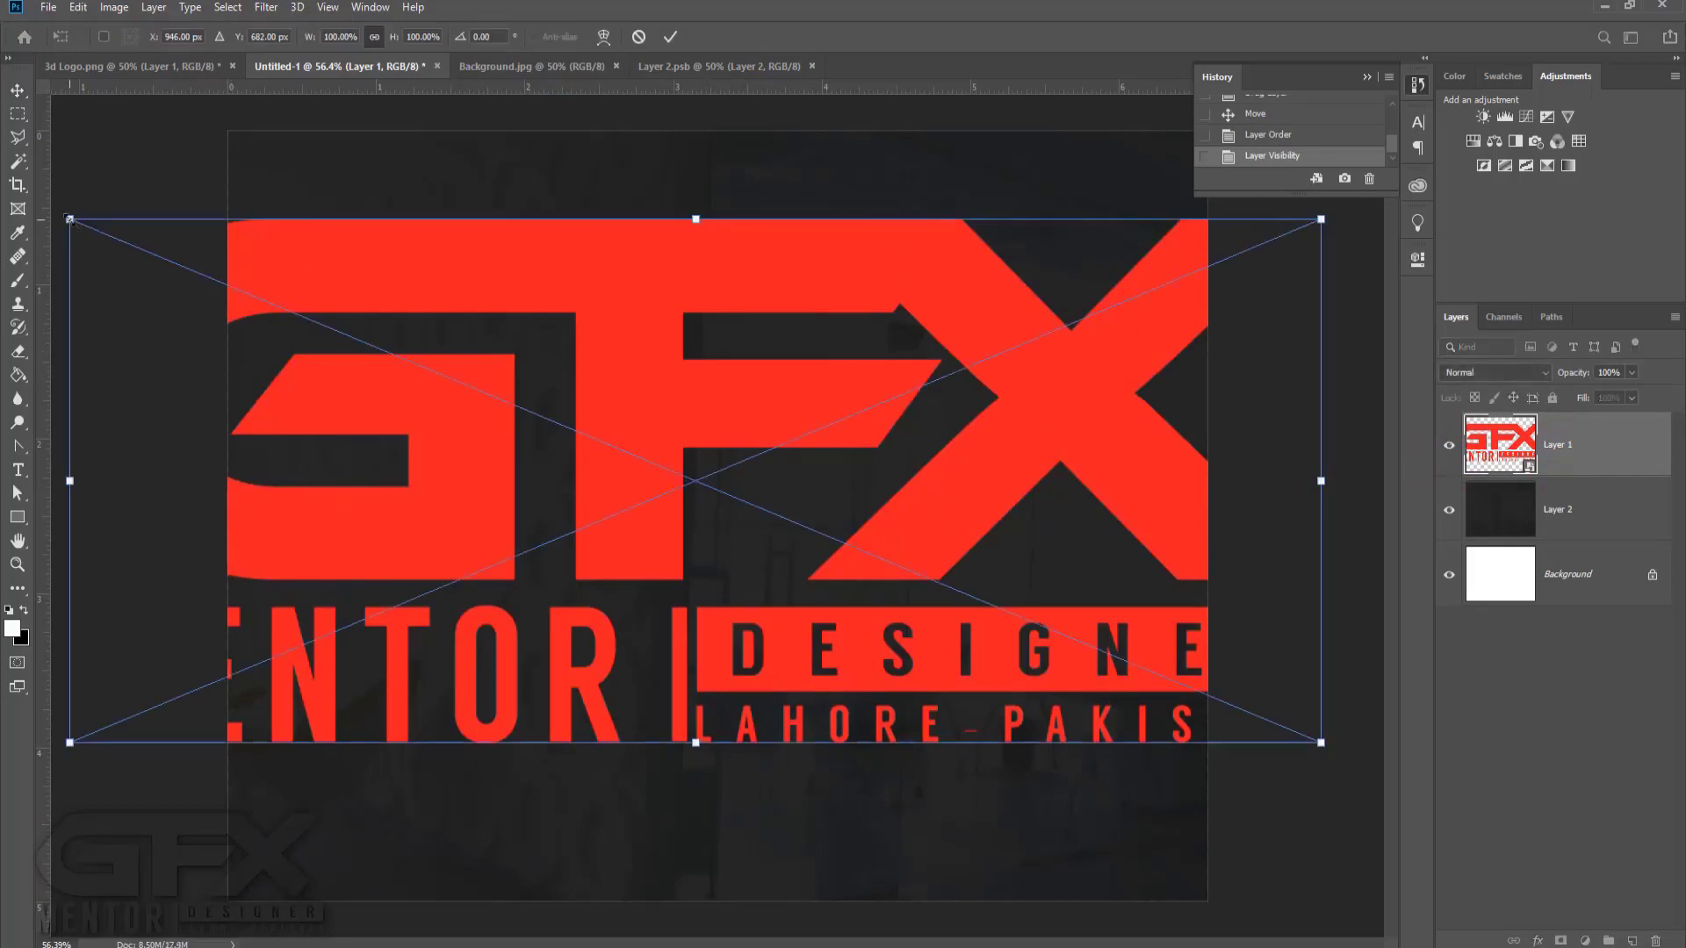
left_click_drag(69, 219, 457, 354)
left_click_drag(567, 472, 579, 522)
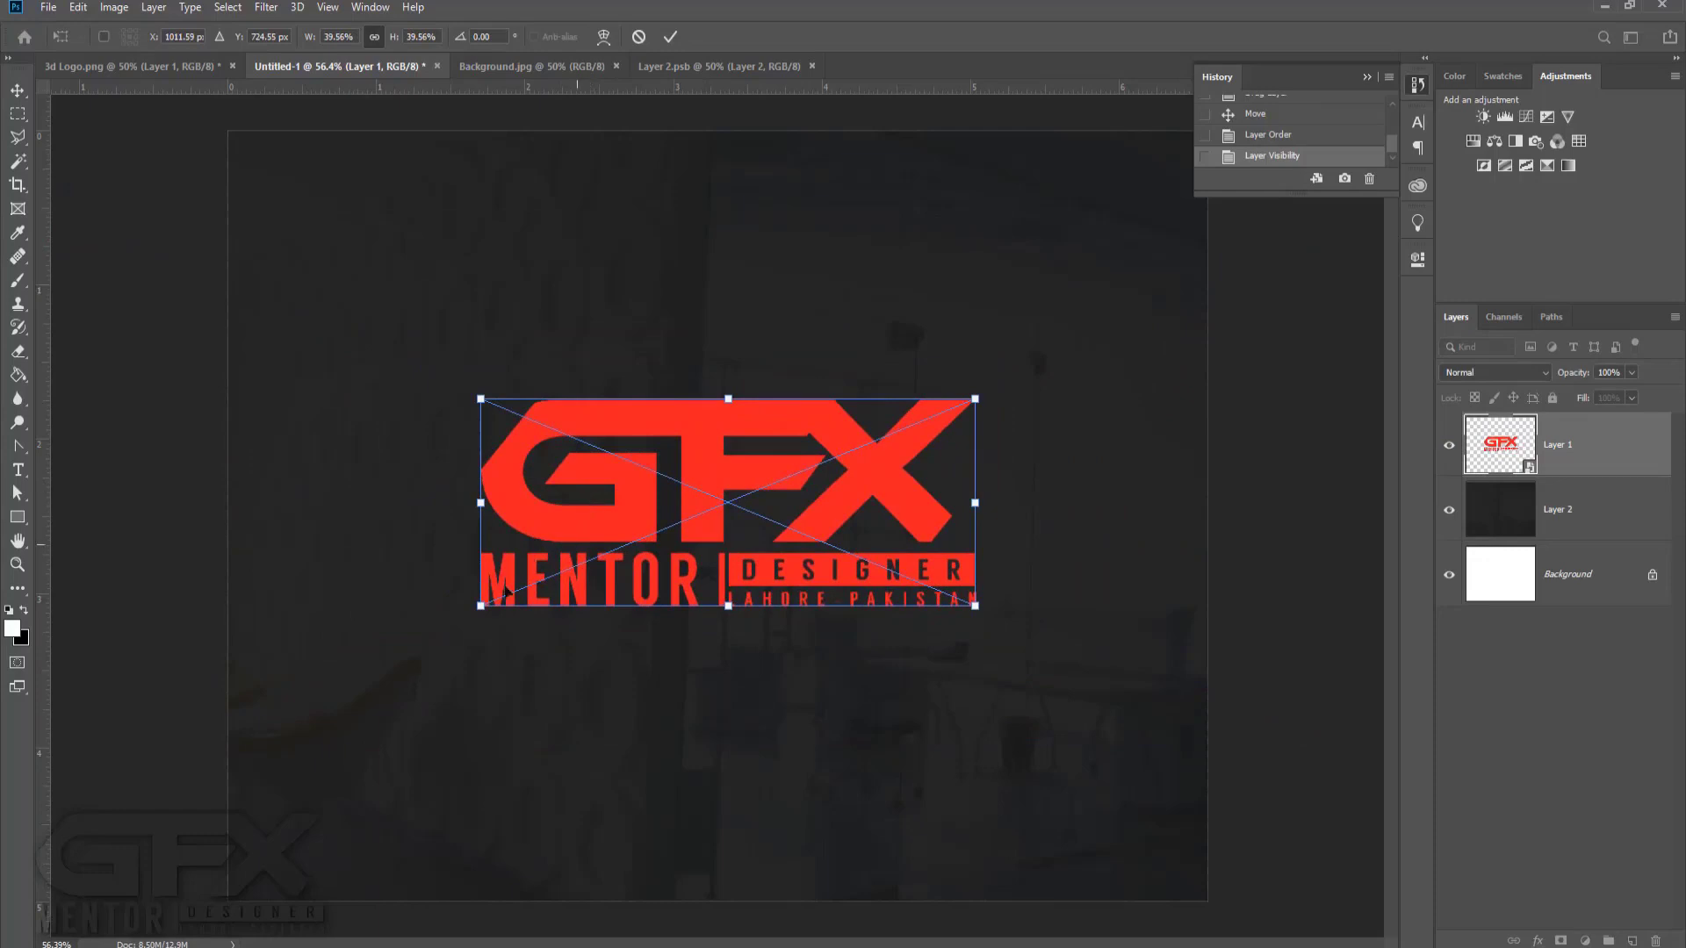
Distort the logo's corners into a perspective shape with a taller left side and shorter right side, and apply the transform.
left_click_drag(480, 606, 454, 629)
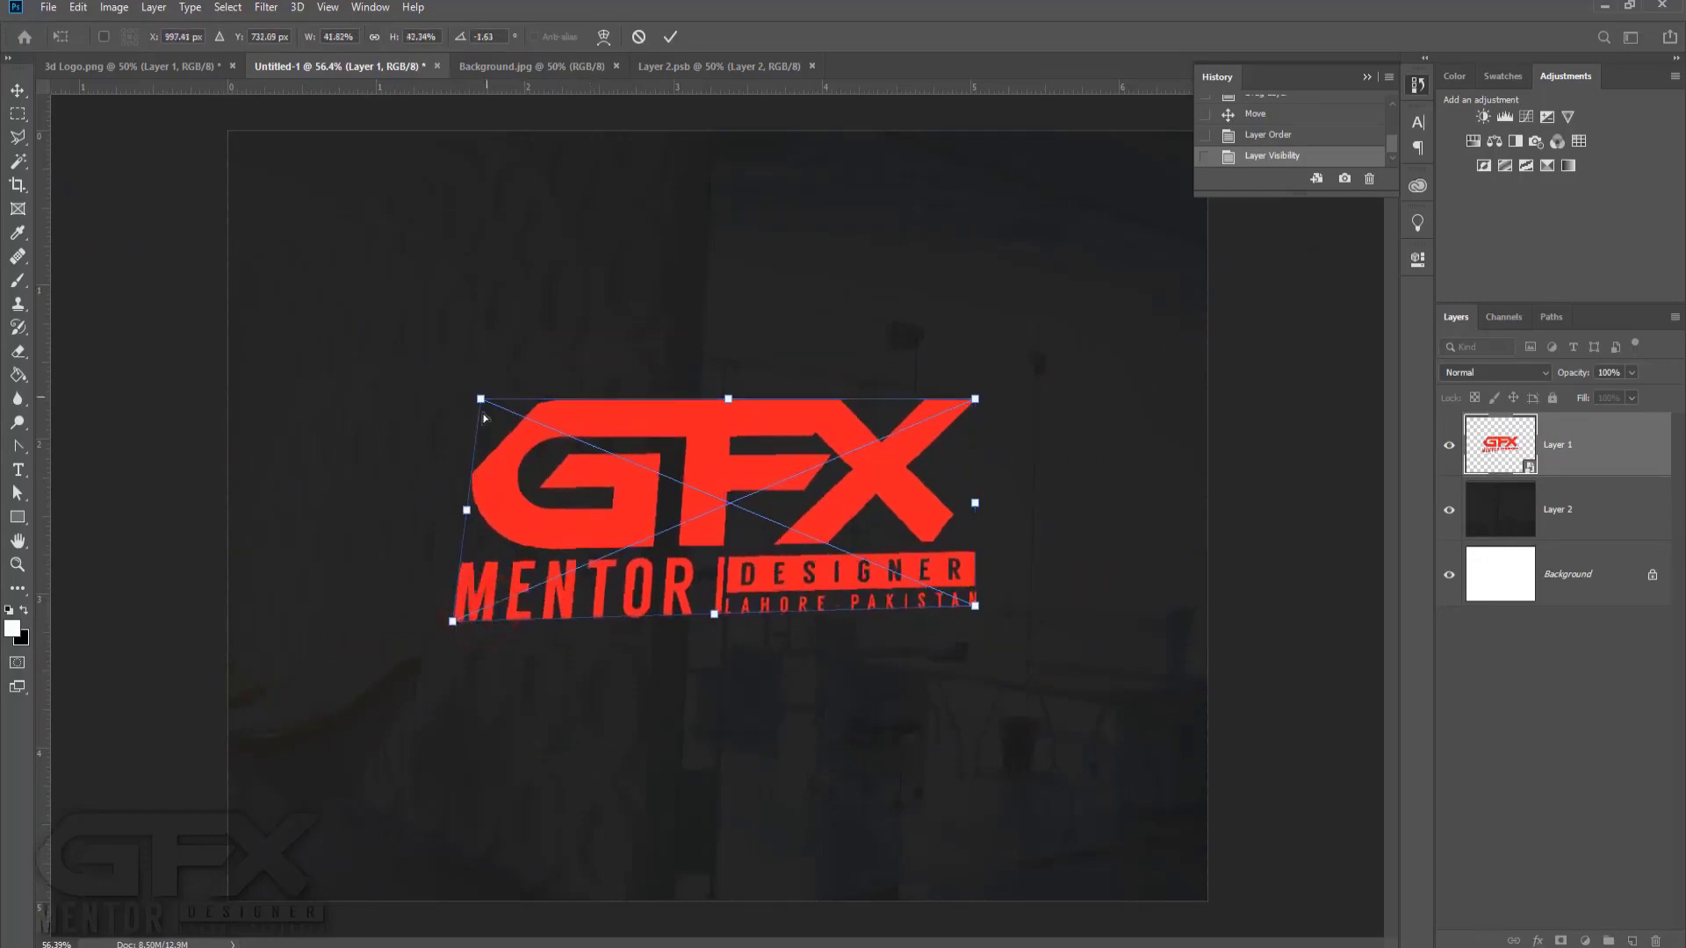
left_click_drag(481, 400, 461, 341)
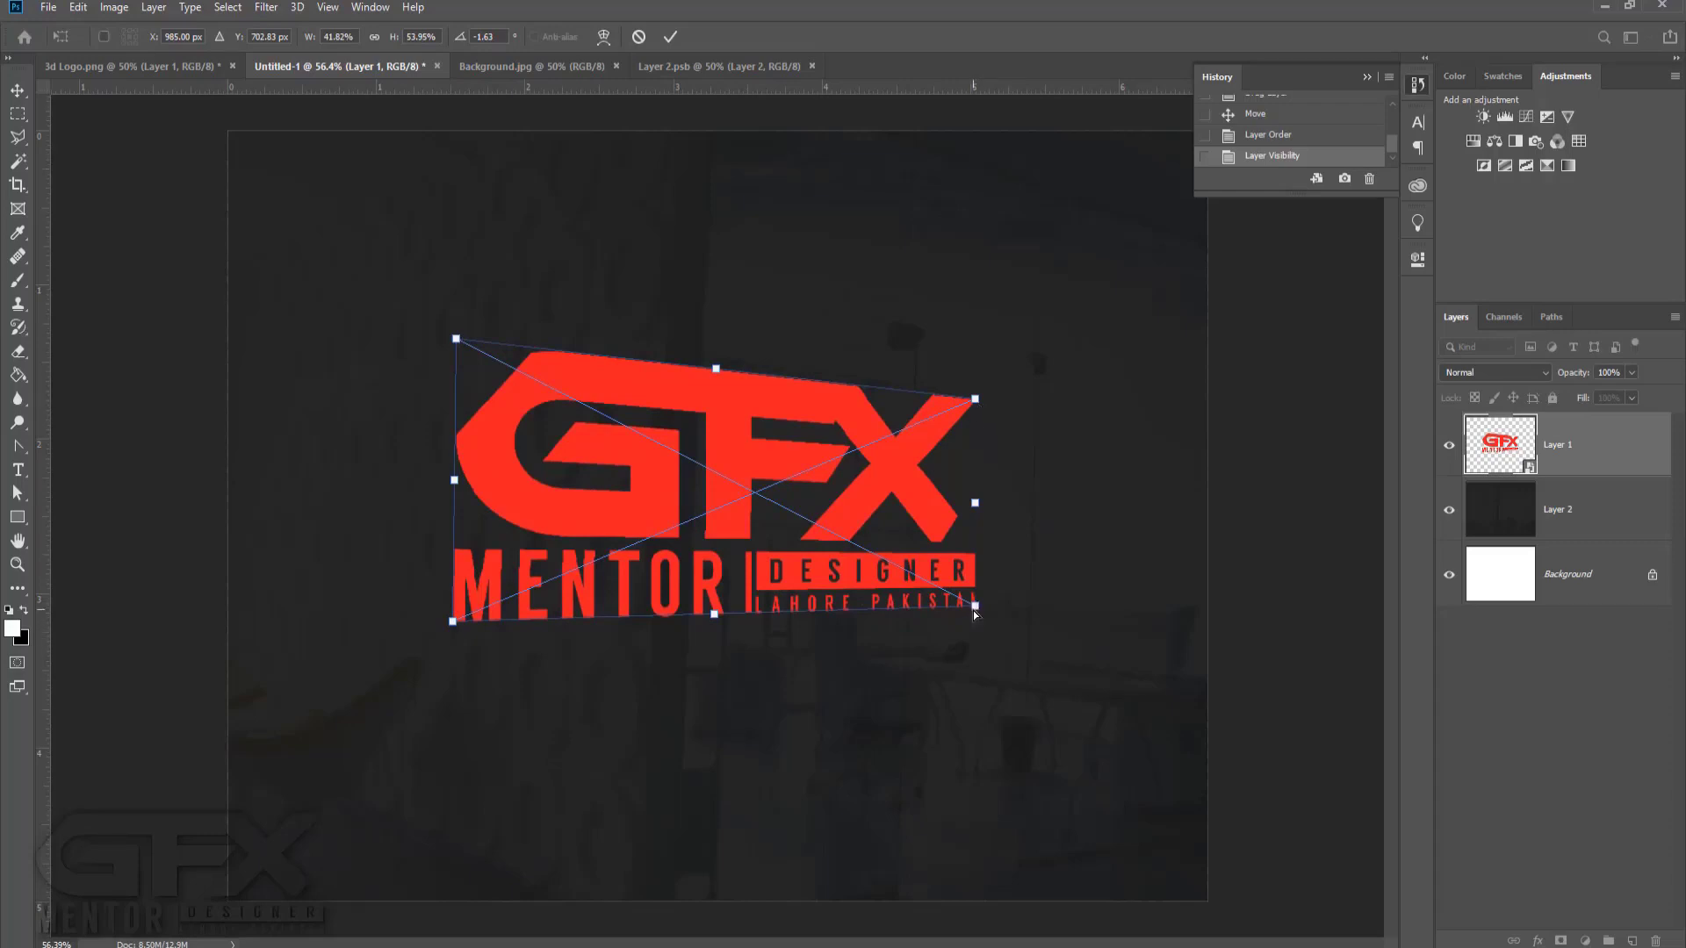
left_click_drag(973, 612, 954, 631)
left_click_drag(974, 399, 961, 406)
left_click_drag(954, 625, 950, 615)
left_click_drag(954, 401, 954, 393)
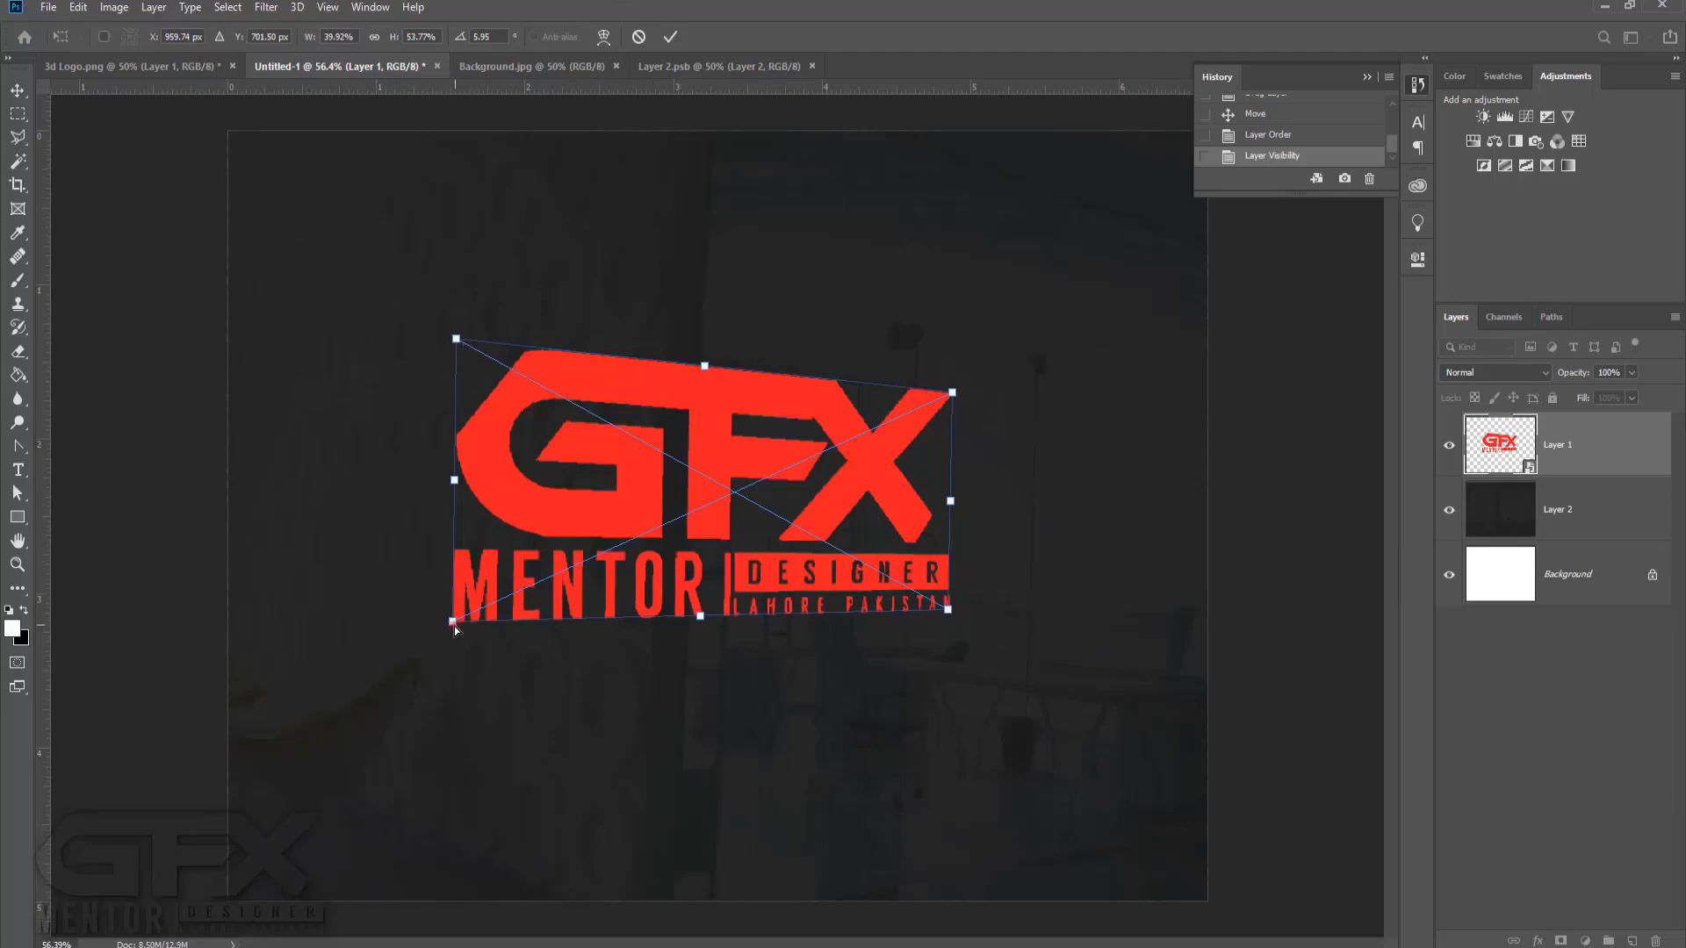
left_click_drag(454, 625, 445, 622)
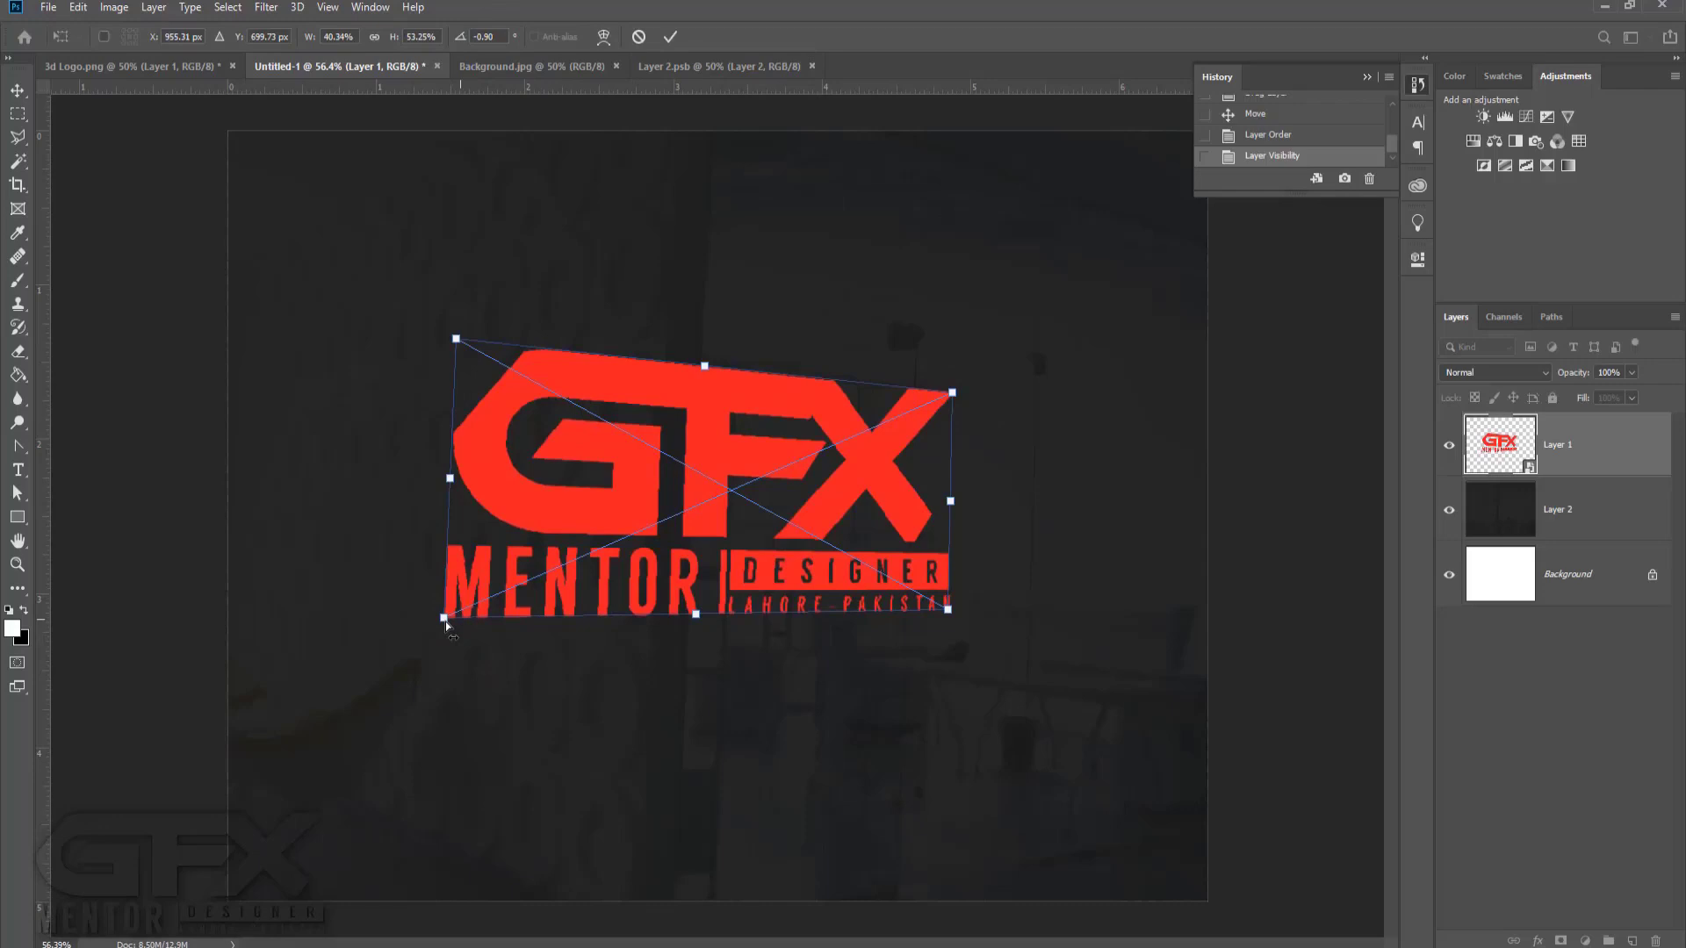
left_click(670, 36)
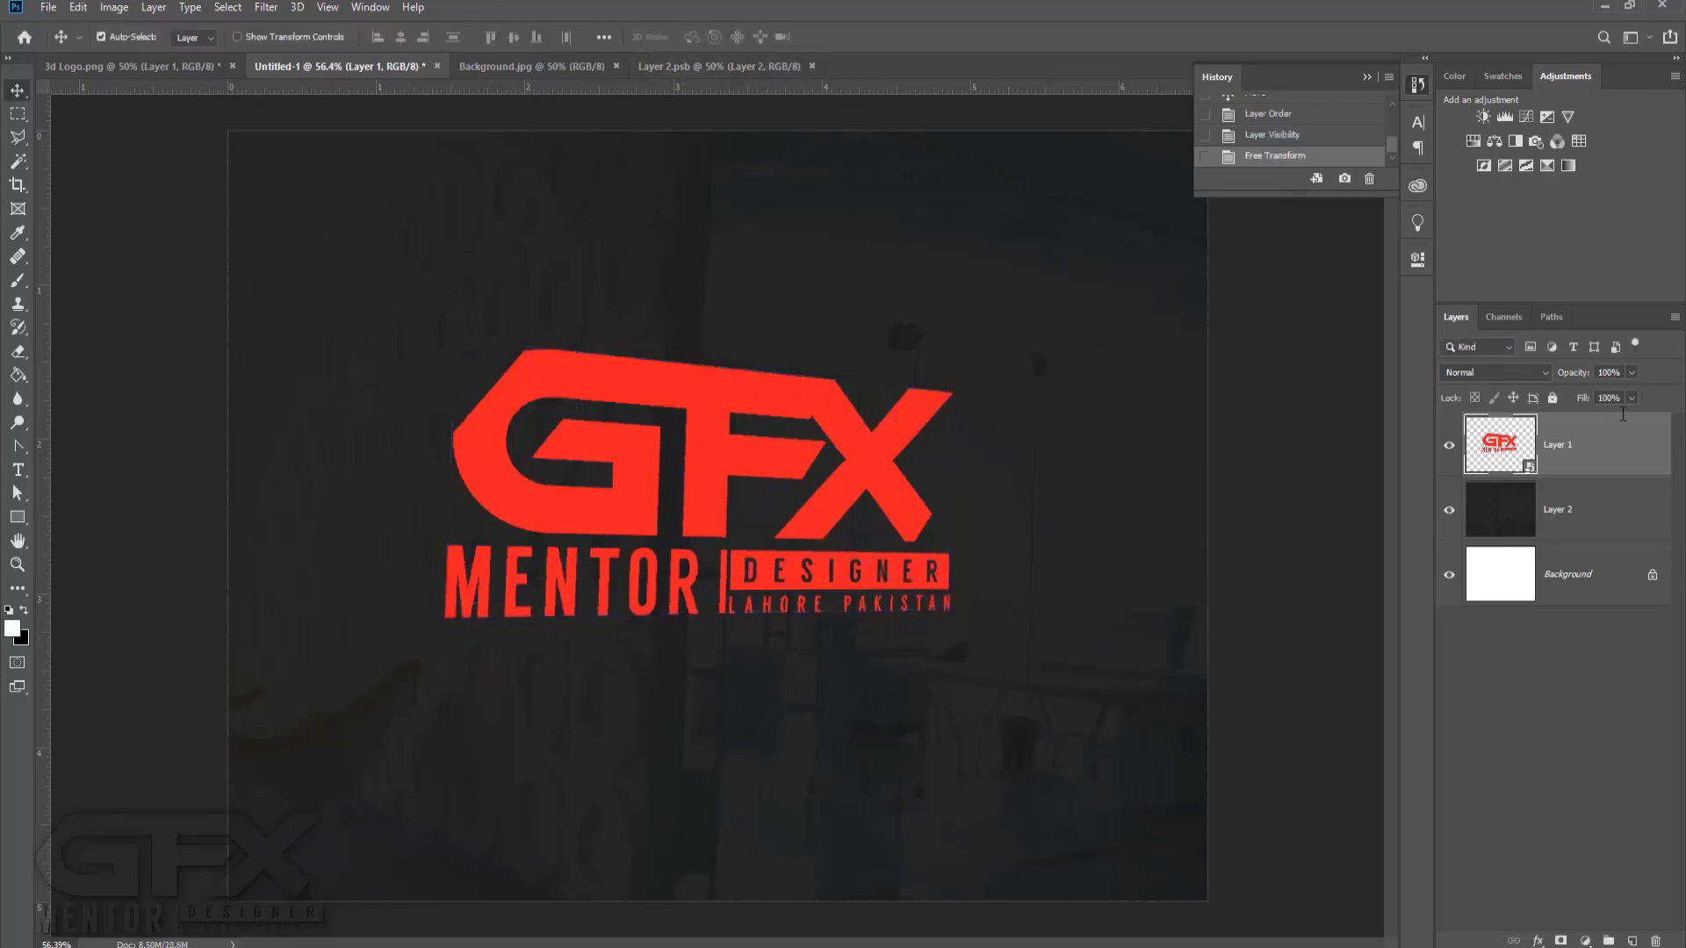
Rename the logo layer as 04.
double_click(1559, 444)
type("O")
type("4")
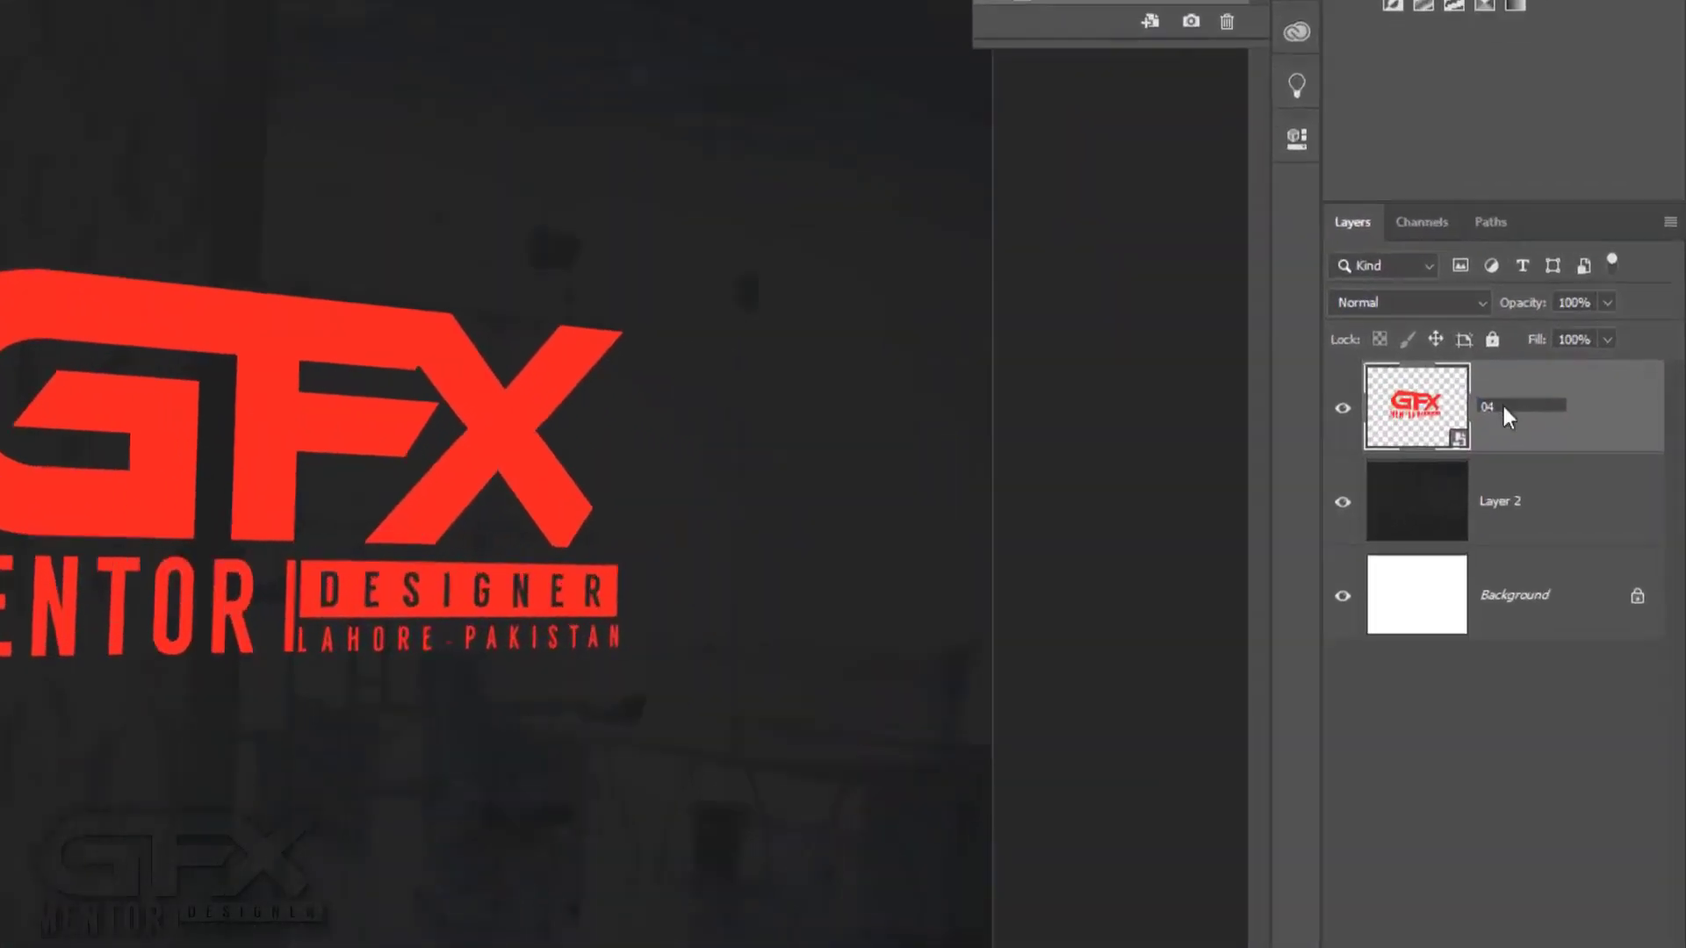
Set layer 04's opacity to 40% and its fill to 0%.
left_click(1607, 375)
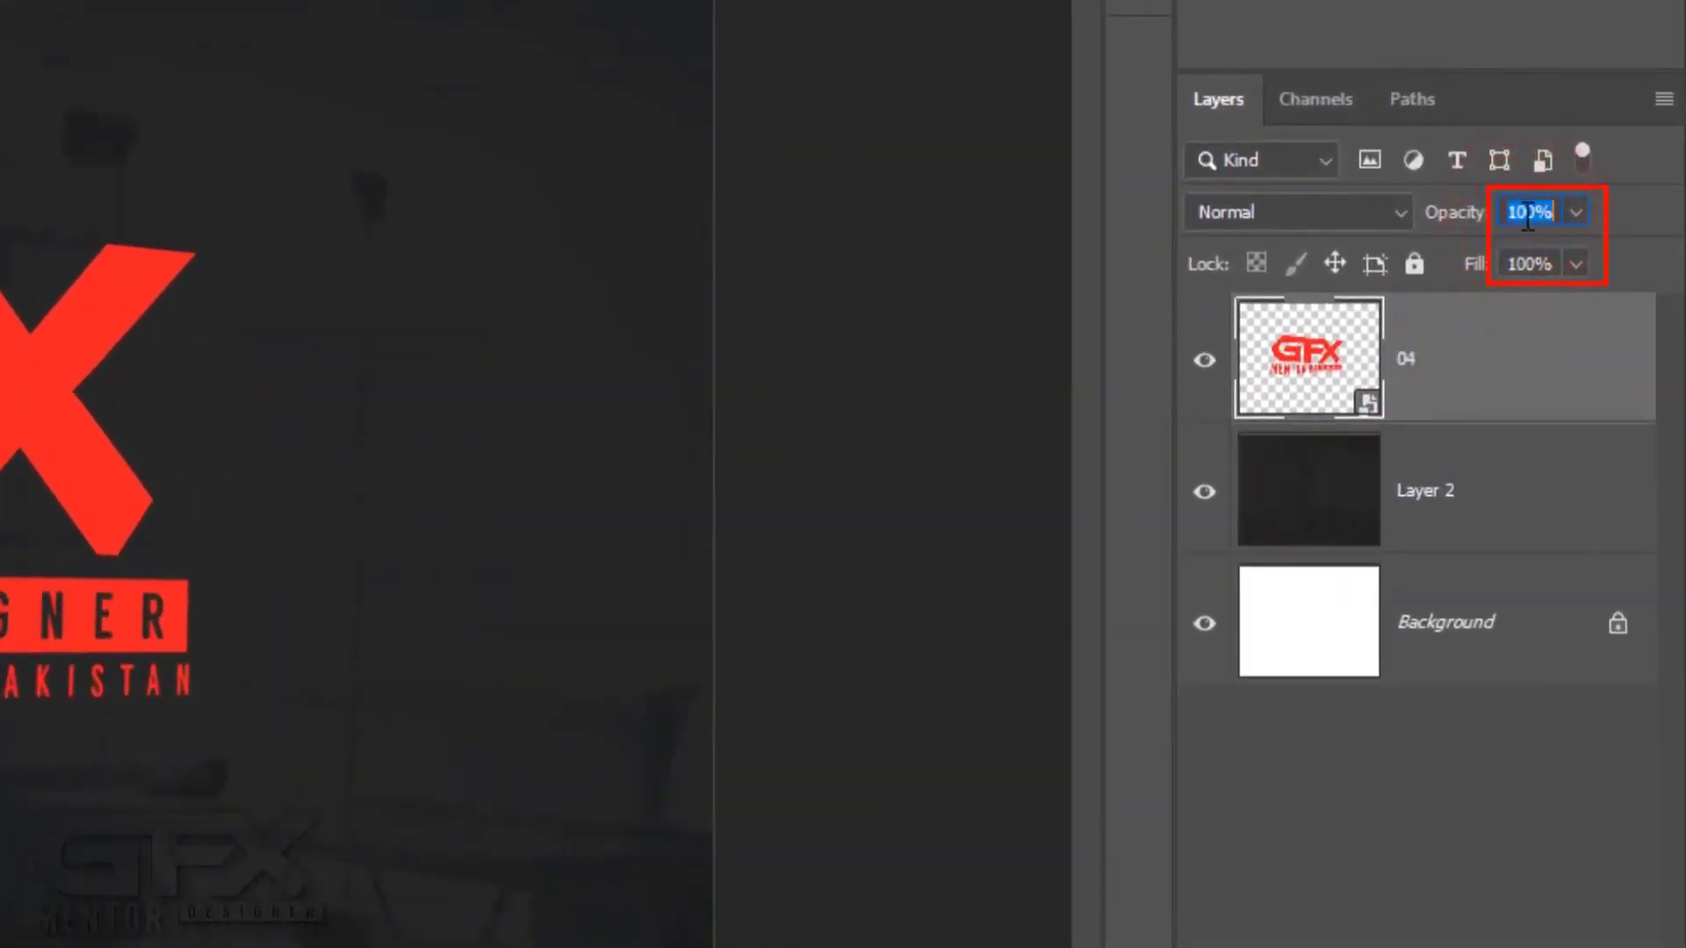
type("40")
left_click(1529, 263)
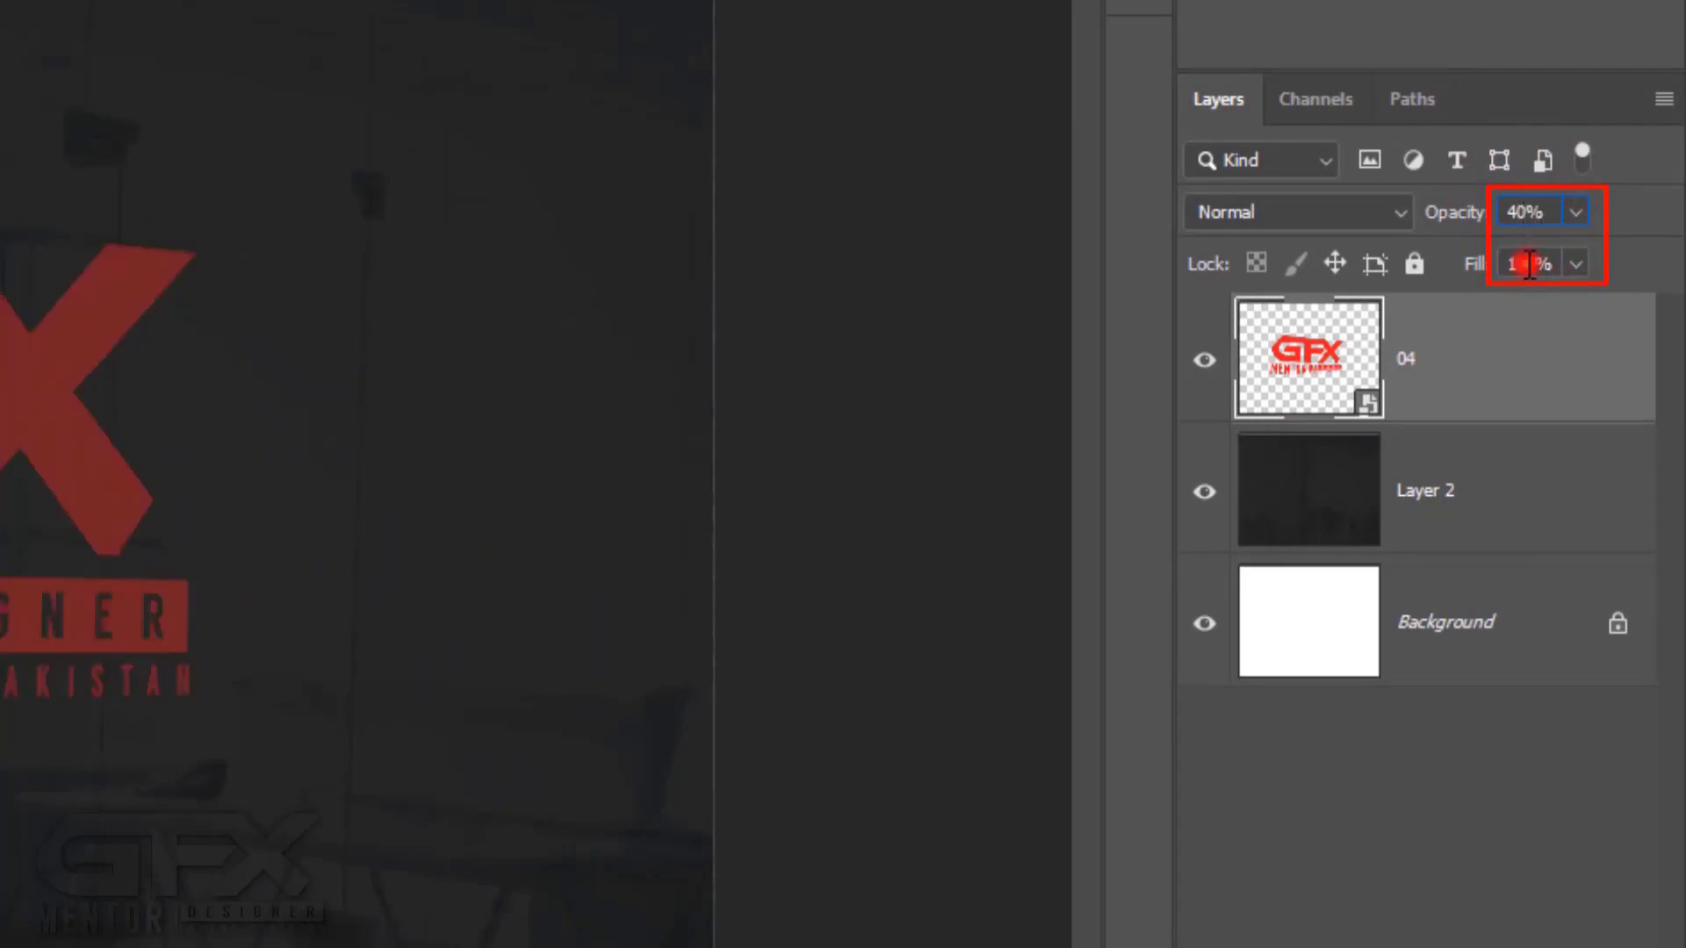
type("0")
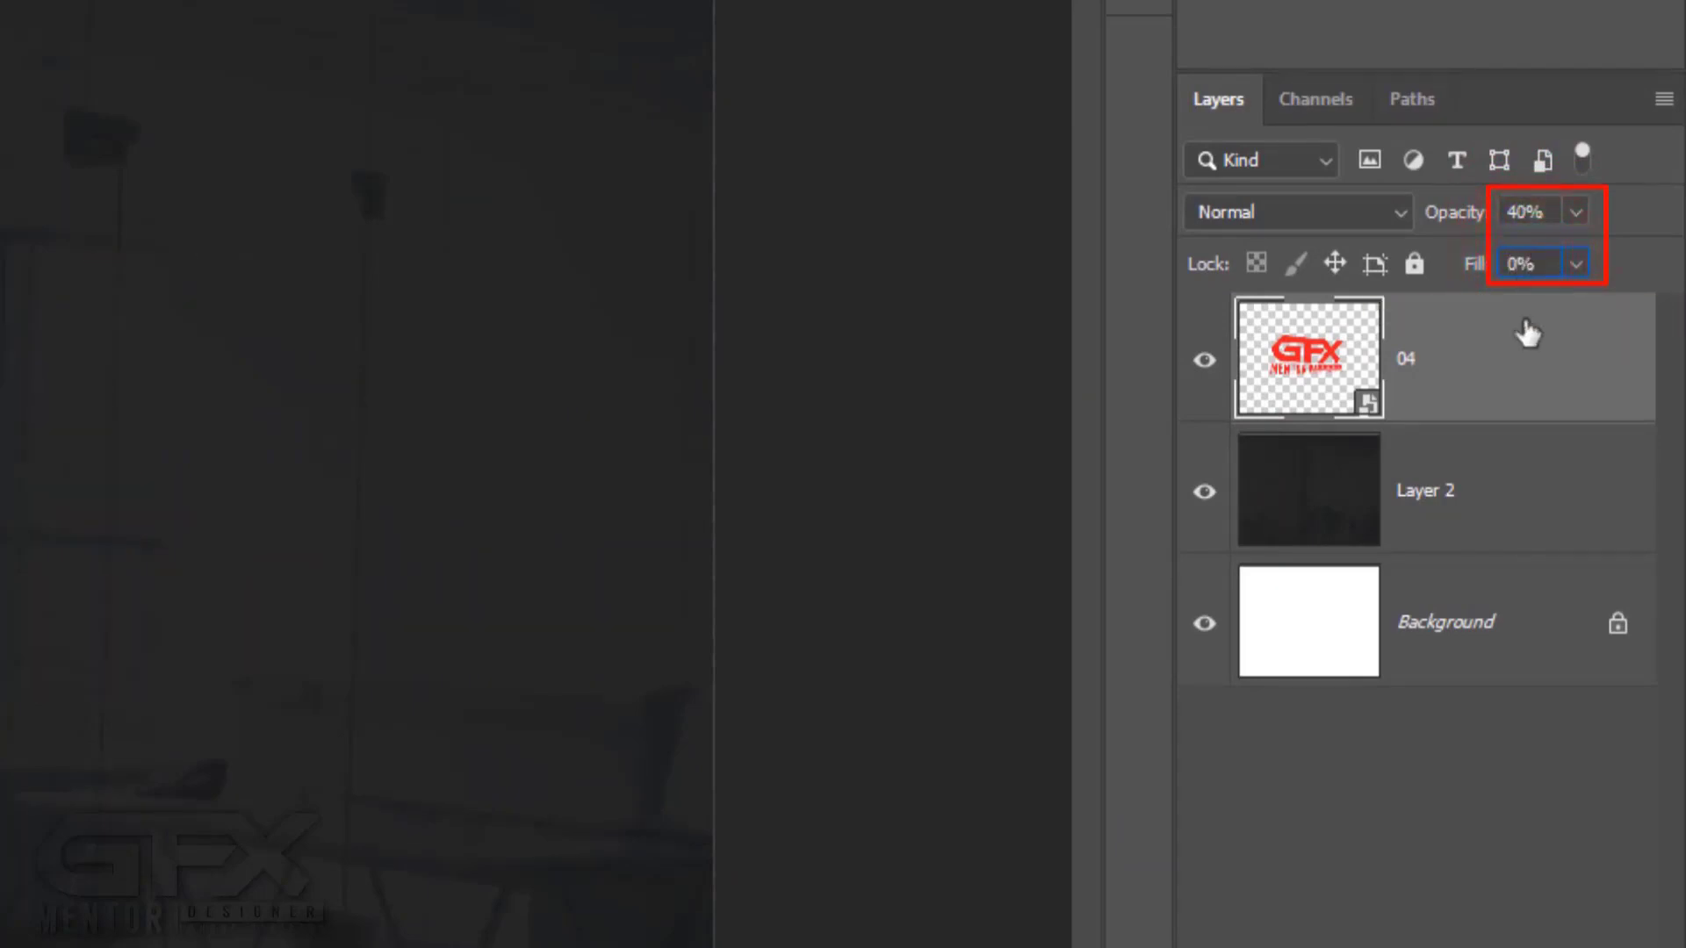
Add a Color Overlay effect to layer 04 with the blend mode set to Normal.
right_click(1526, 352)
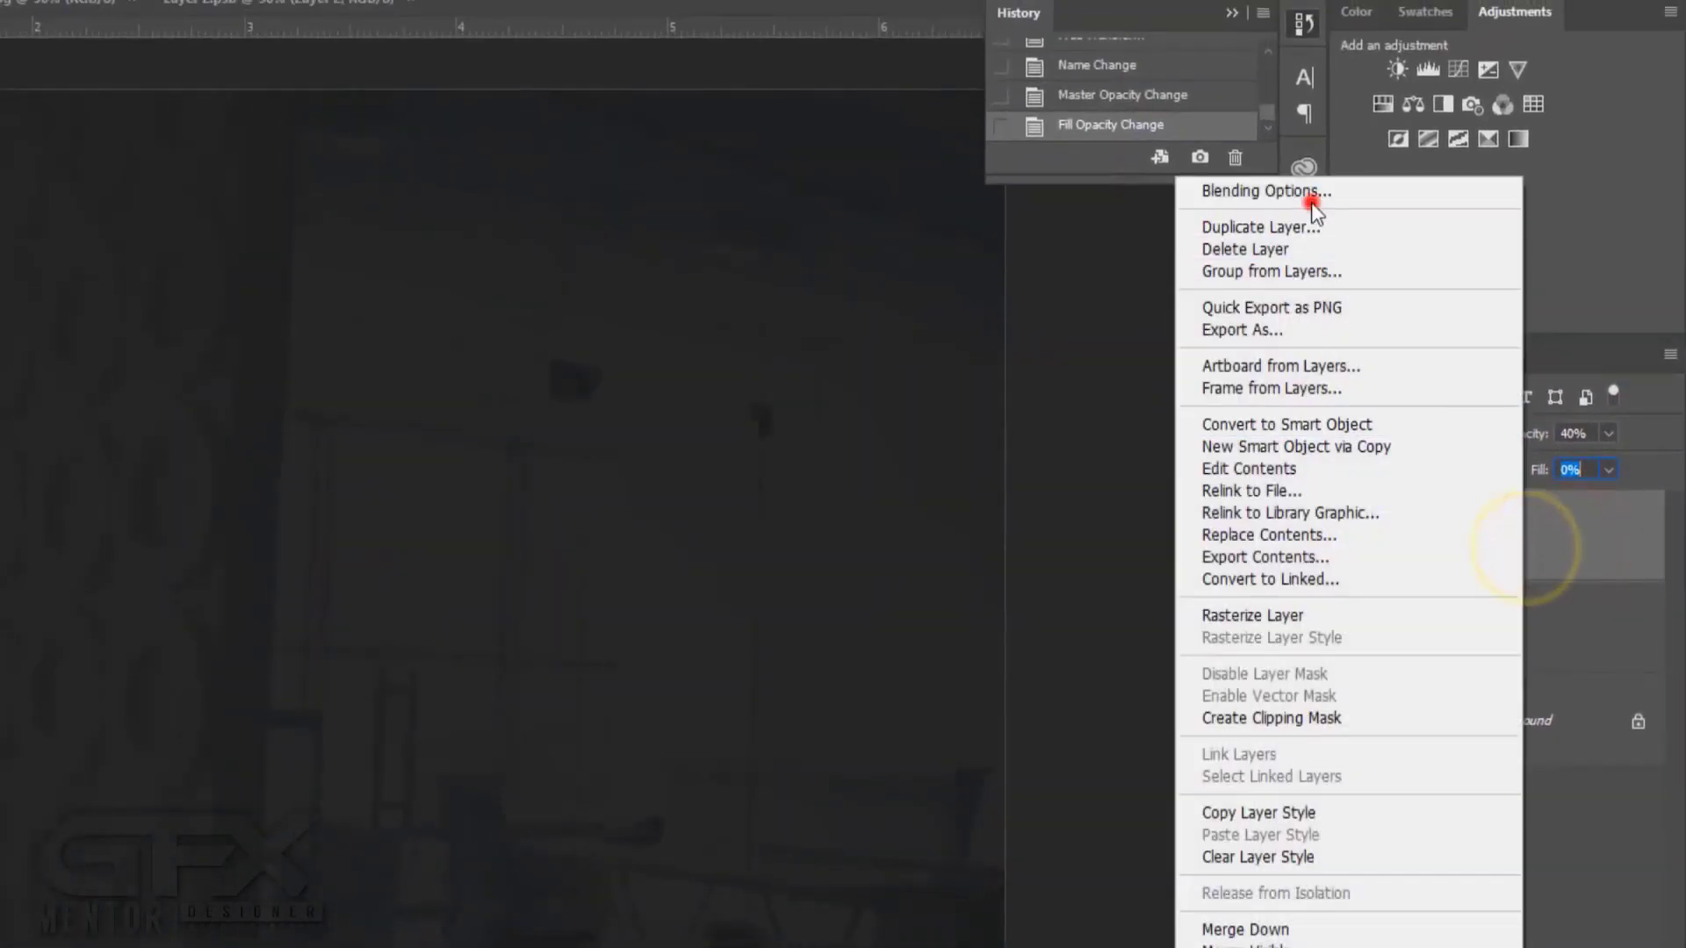
left_click(1310, 192)
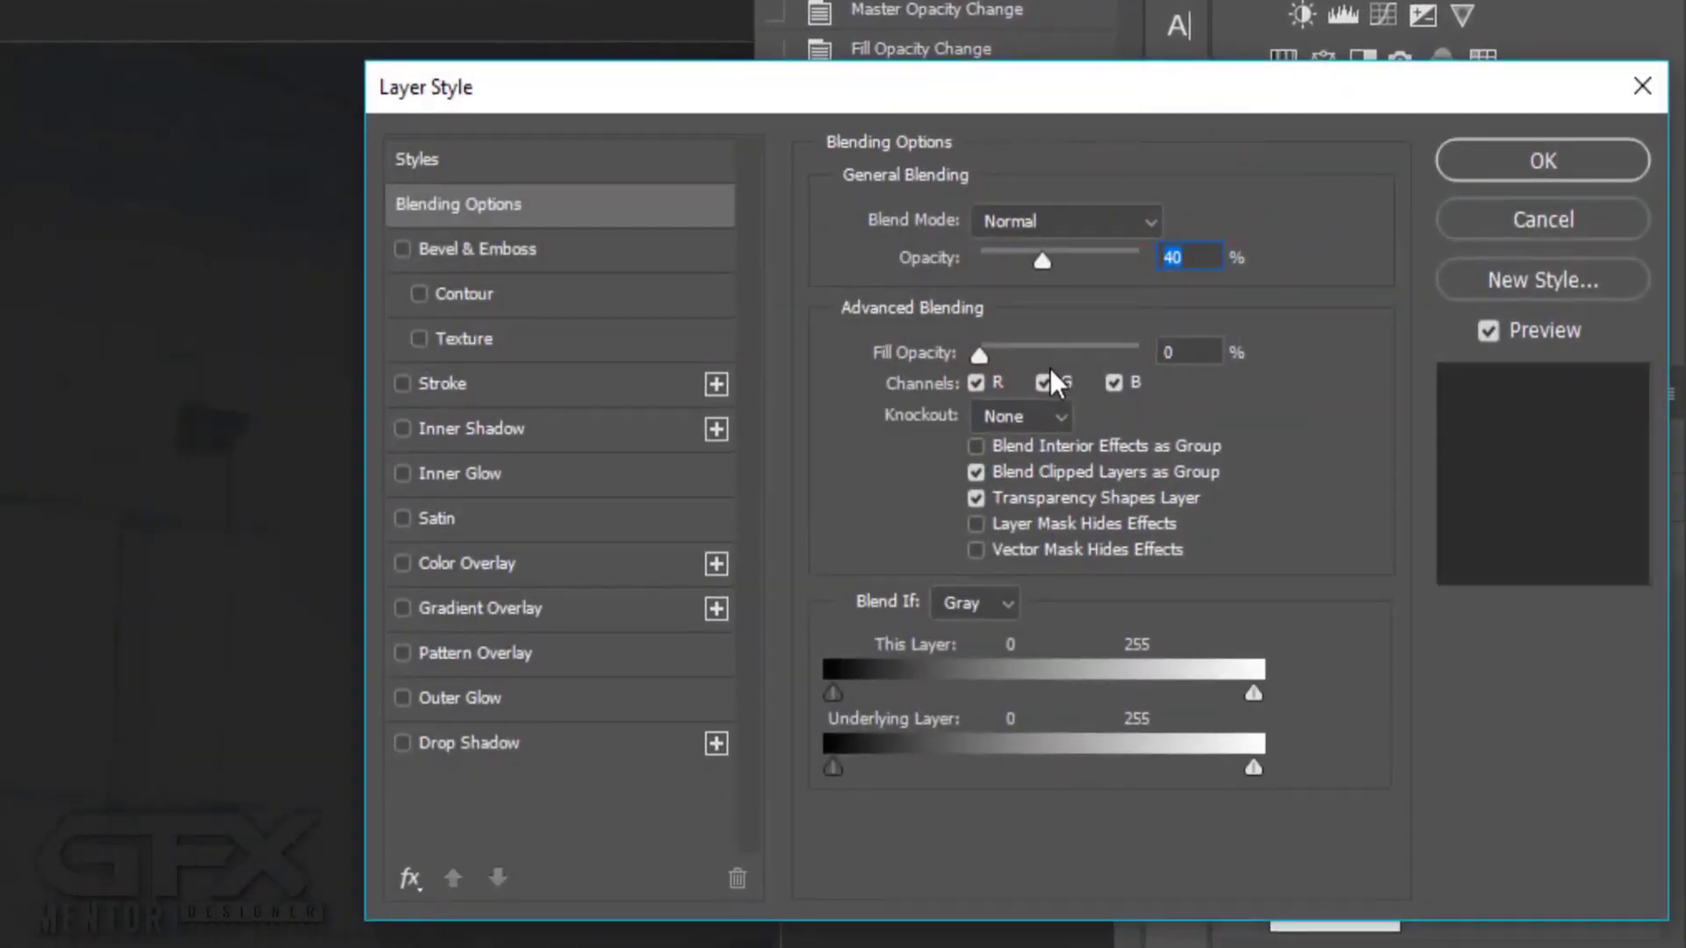
left_click(469, 563)
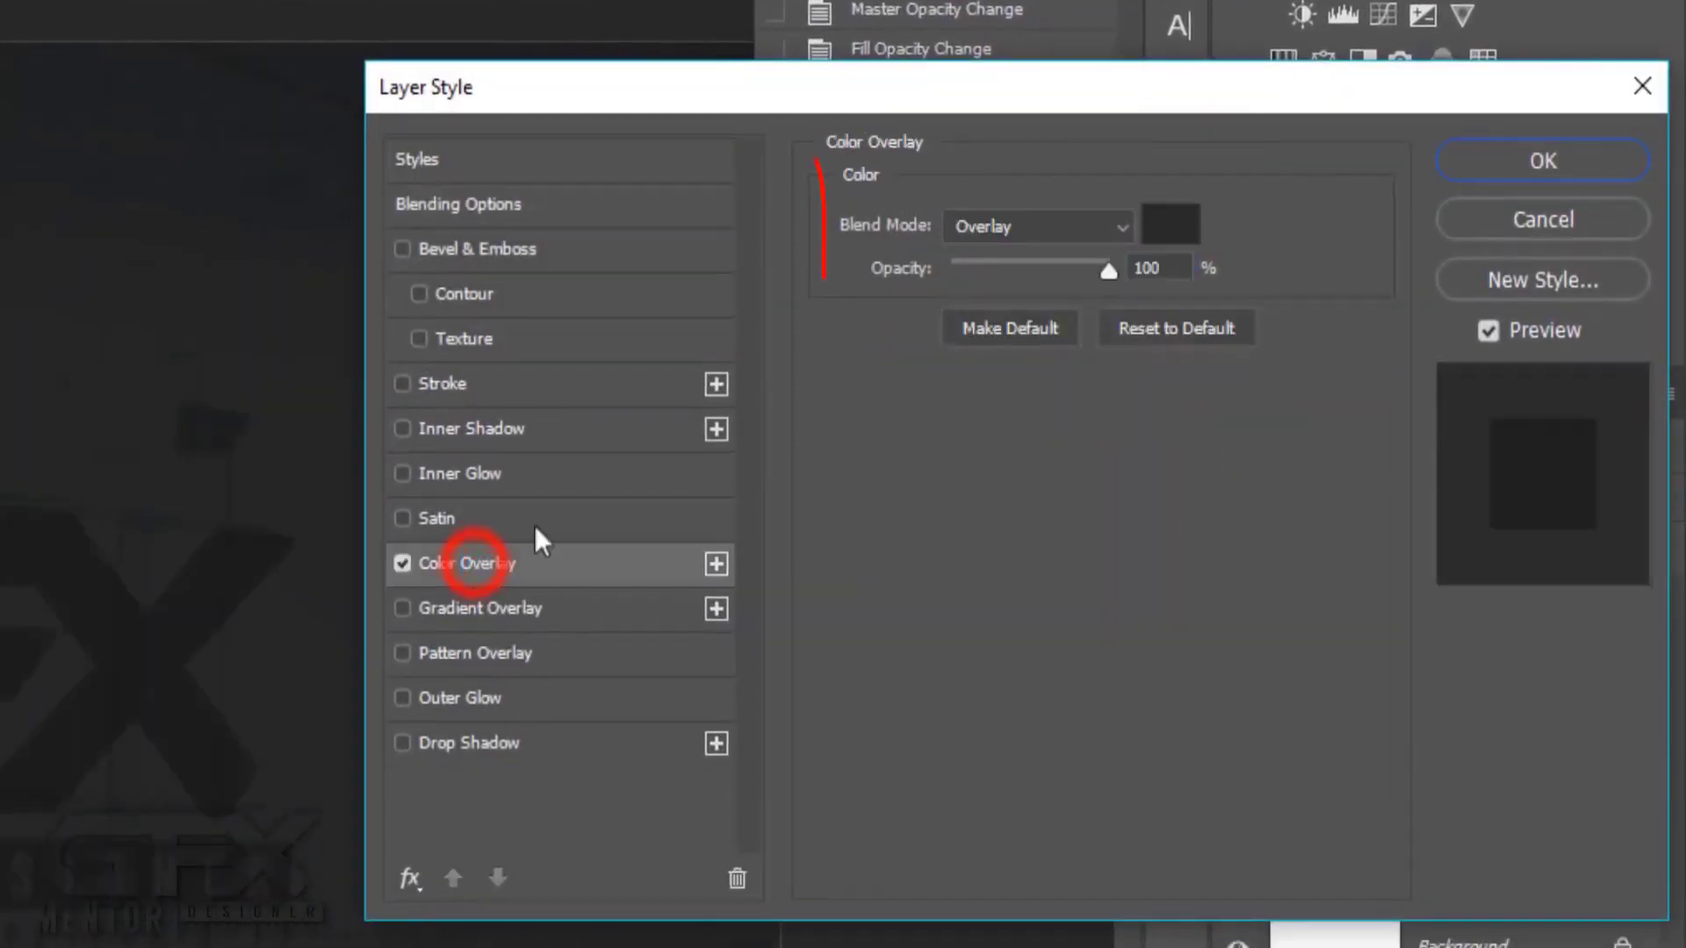
left_click(1009, 228)
left_click(1005, 254)
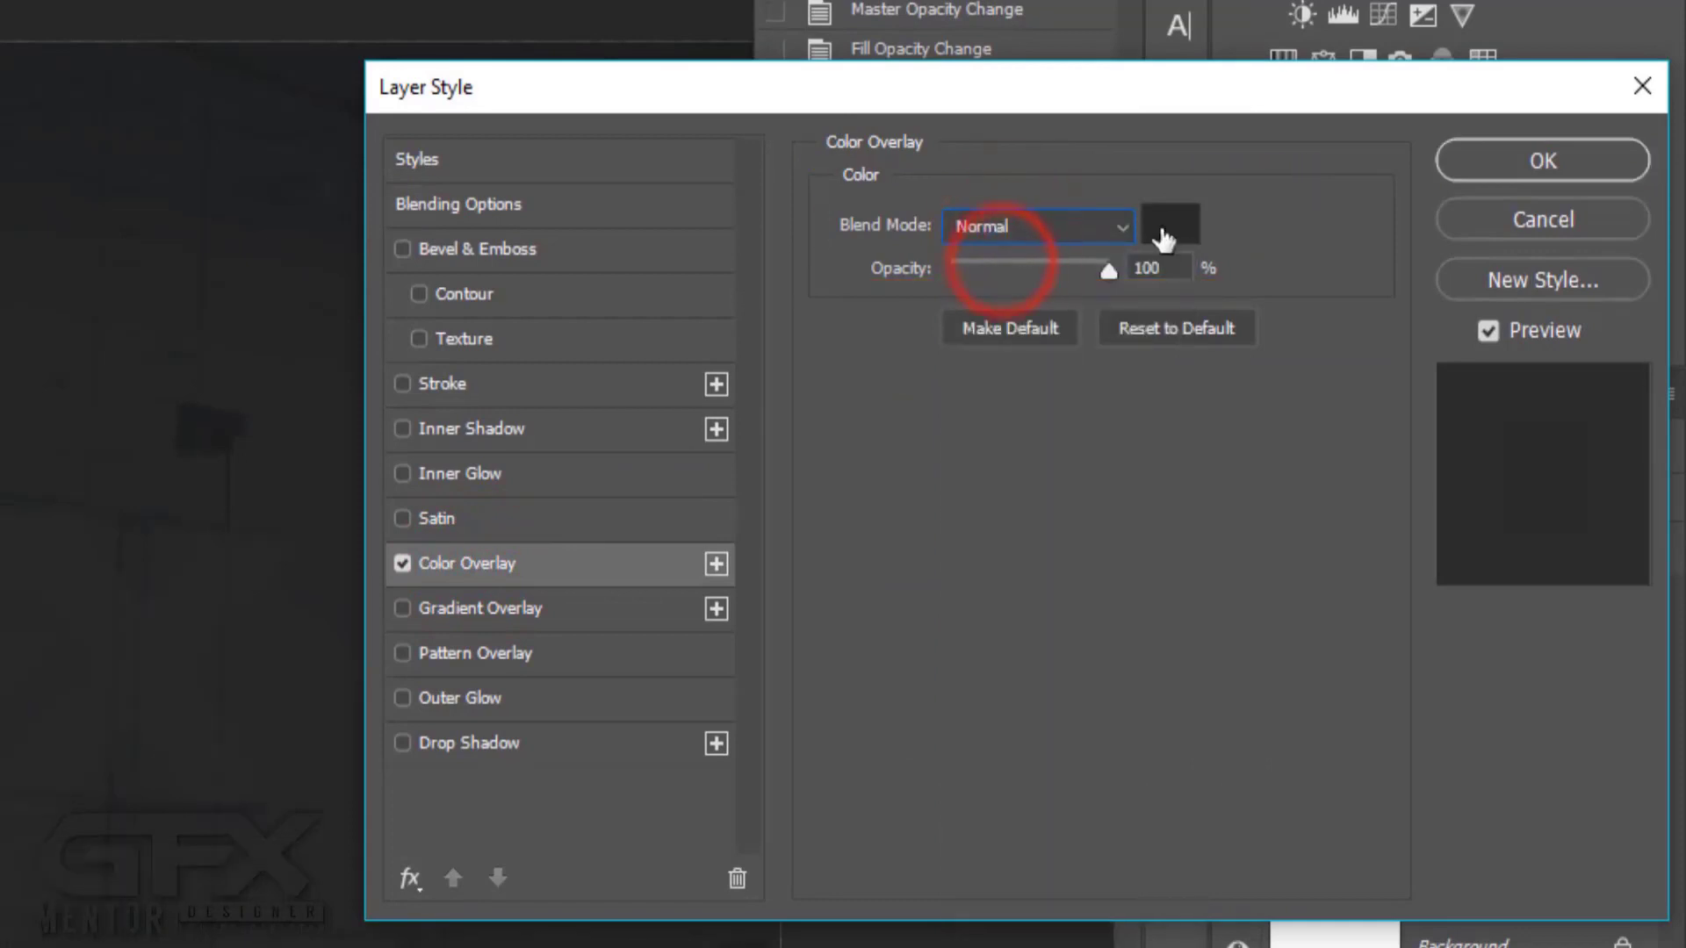
Set the overlay color to dark grey with RGB values 42, 41, 41.
left_click(1170, 224)
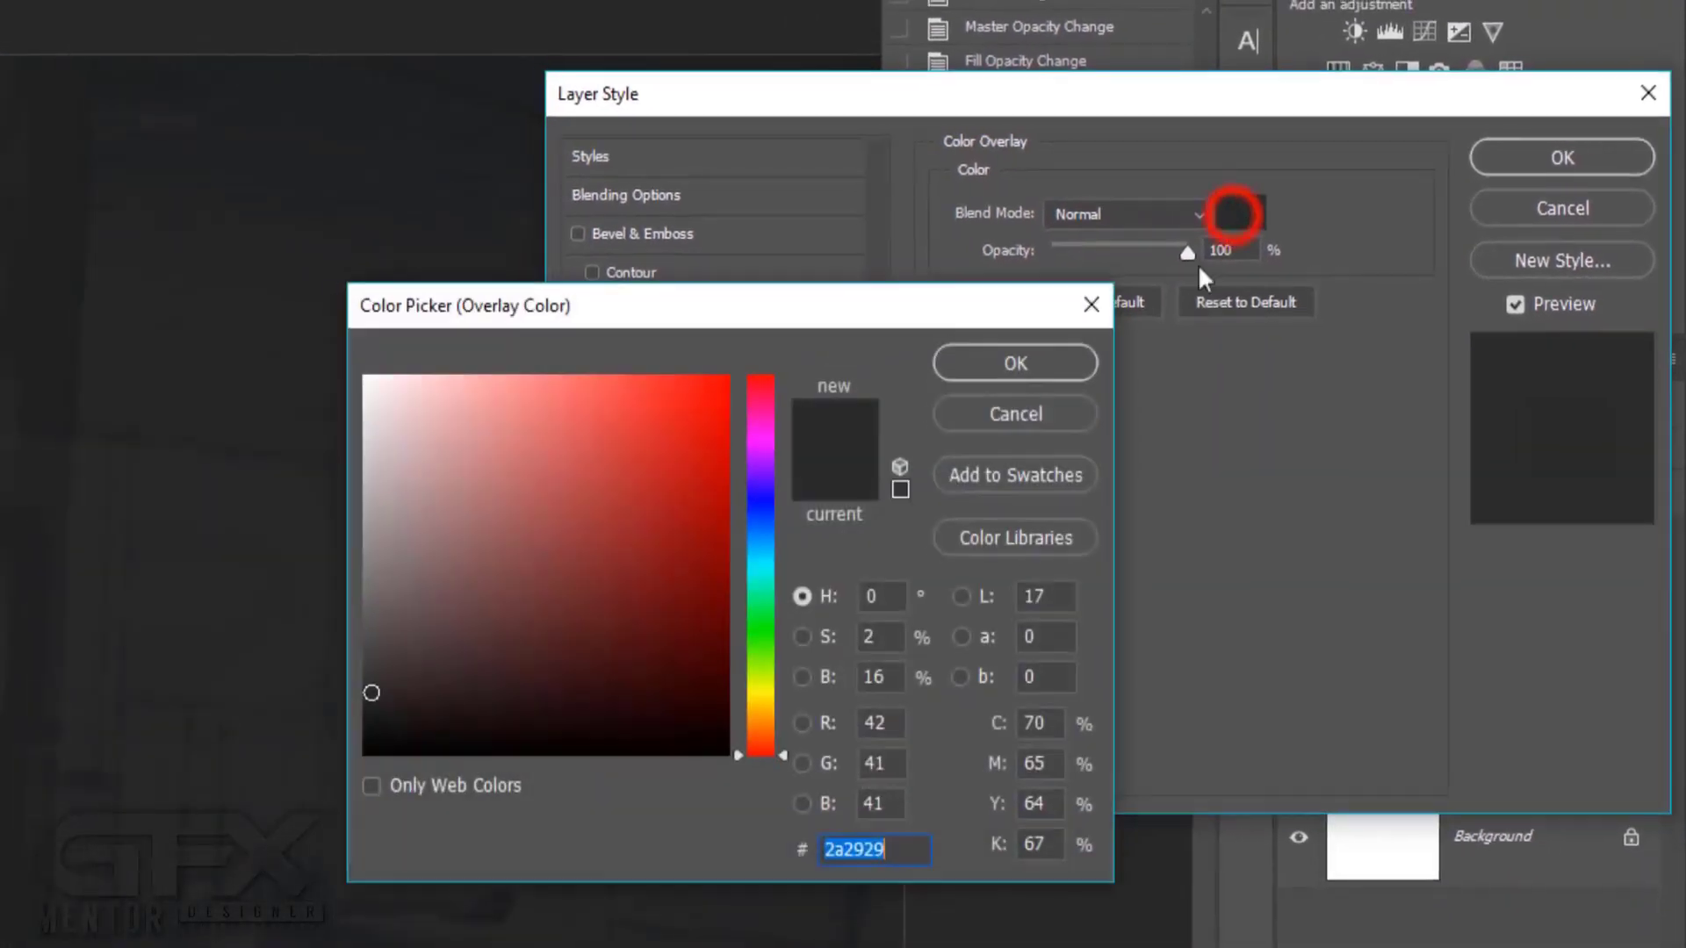
double_click(878, 723)
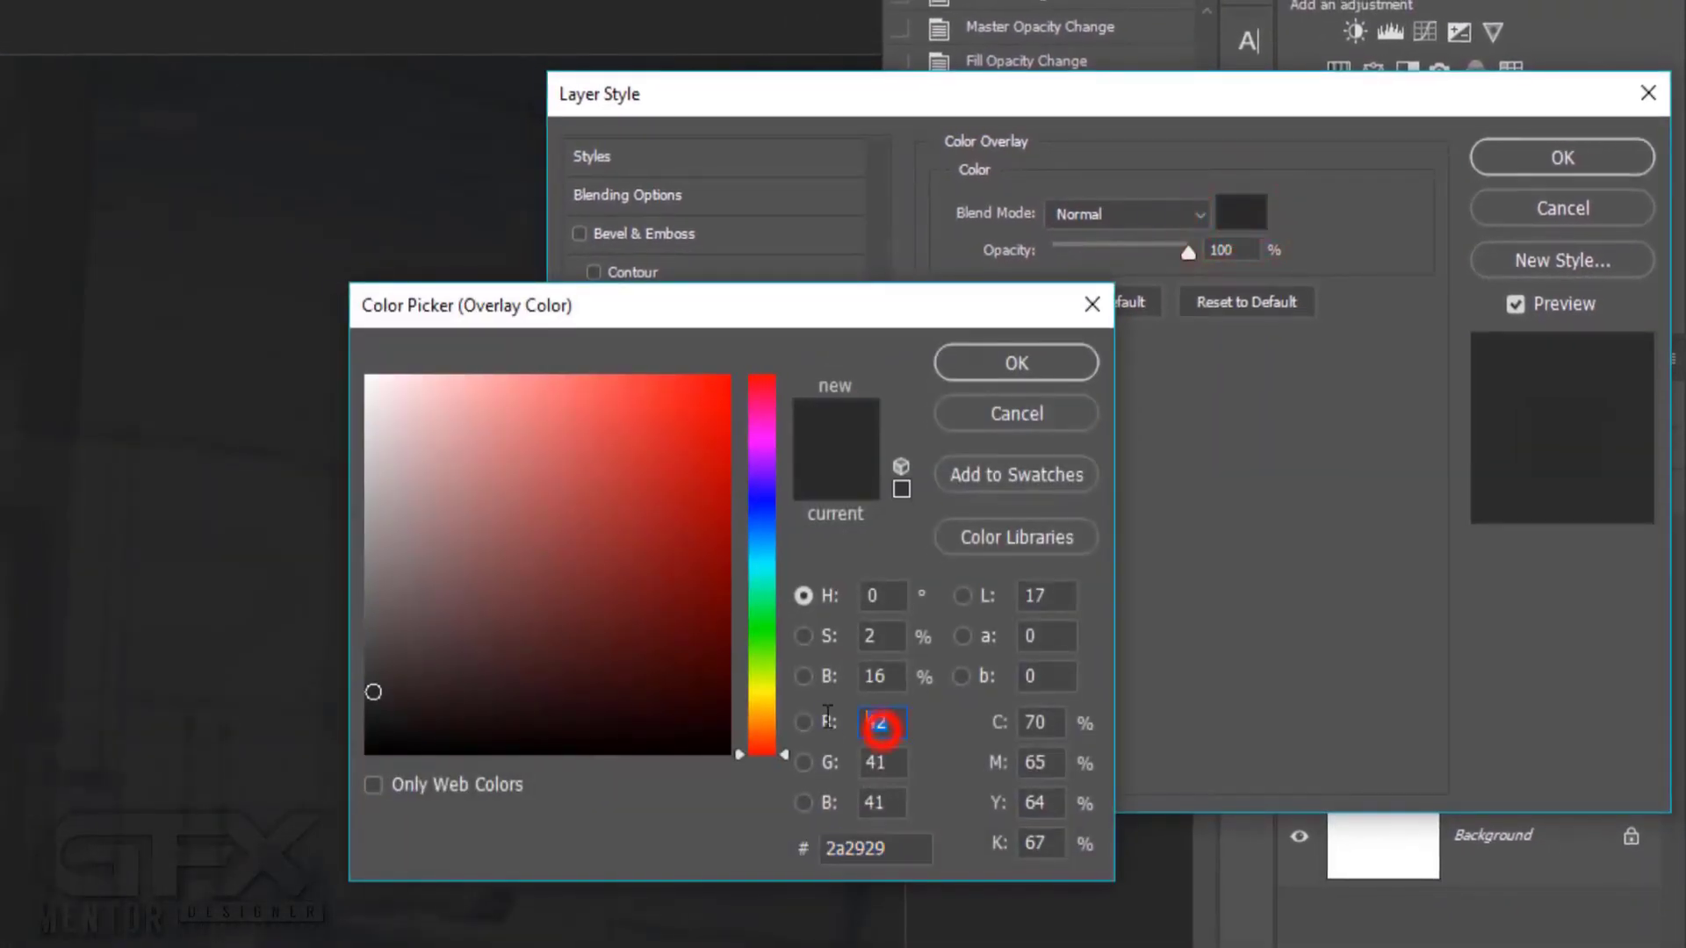
type("42")
key("Tab")
type("41")
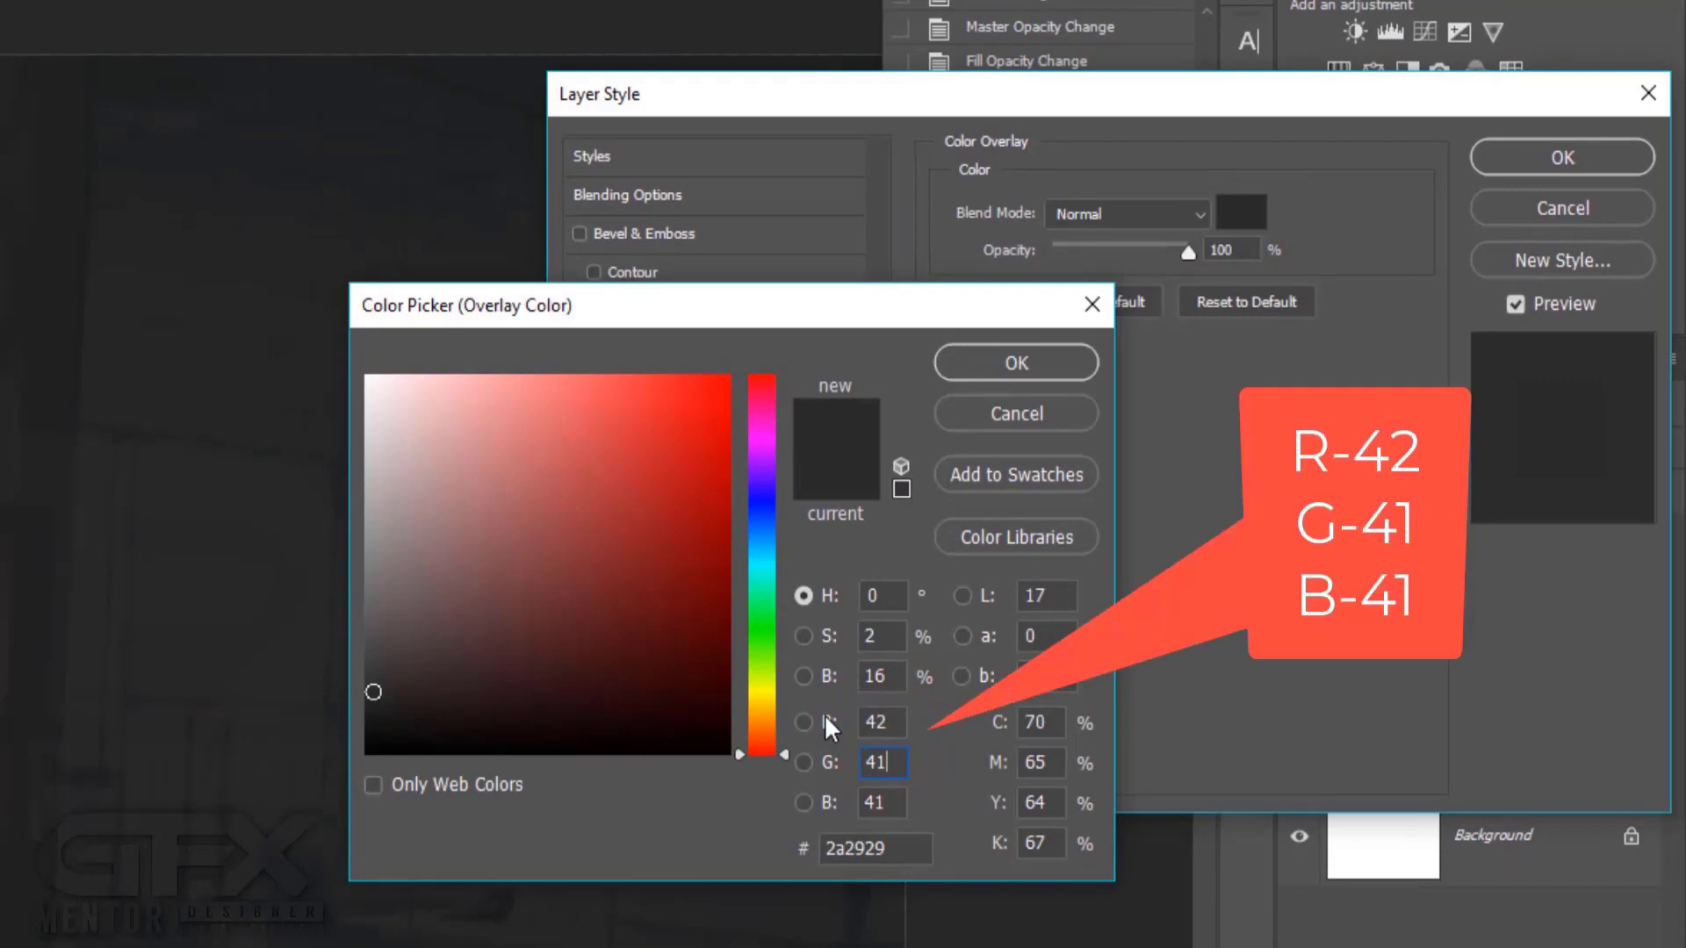
key("Tab")
type("41")
left_click(997, 376)
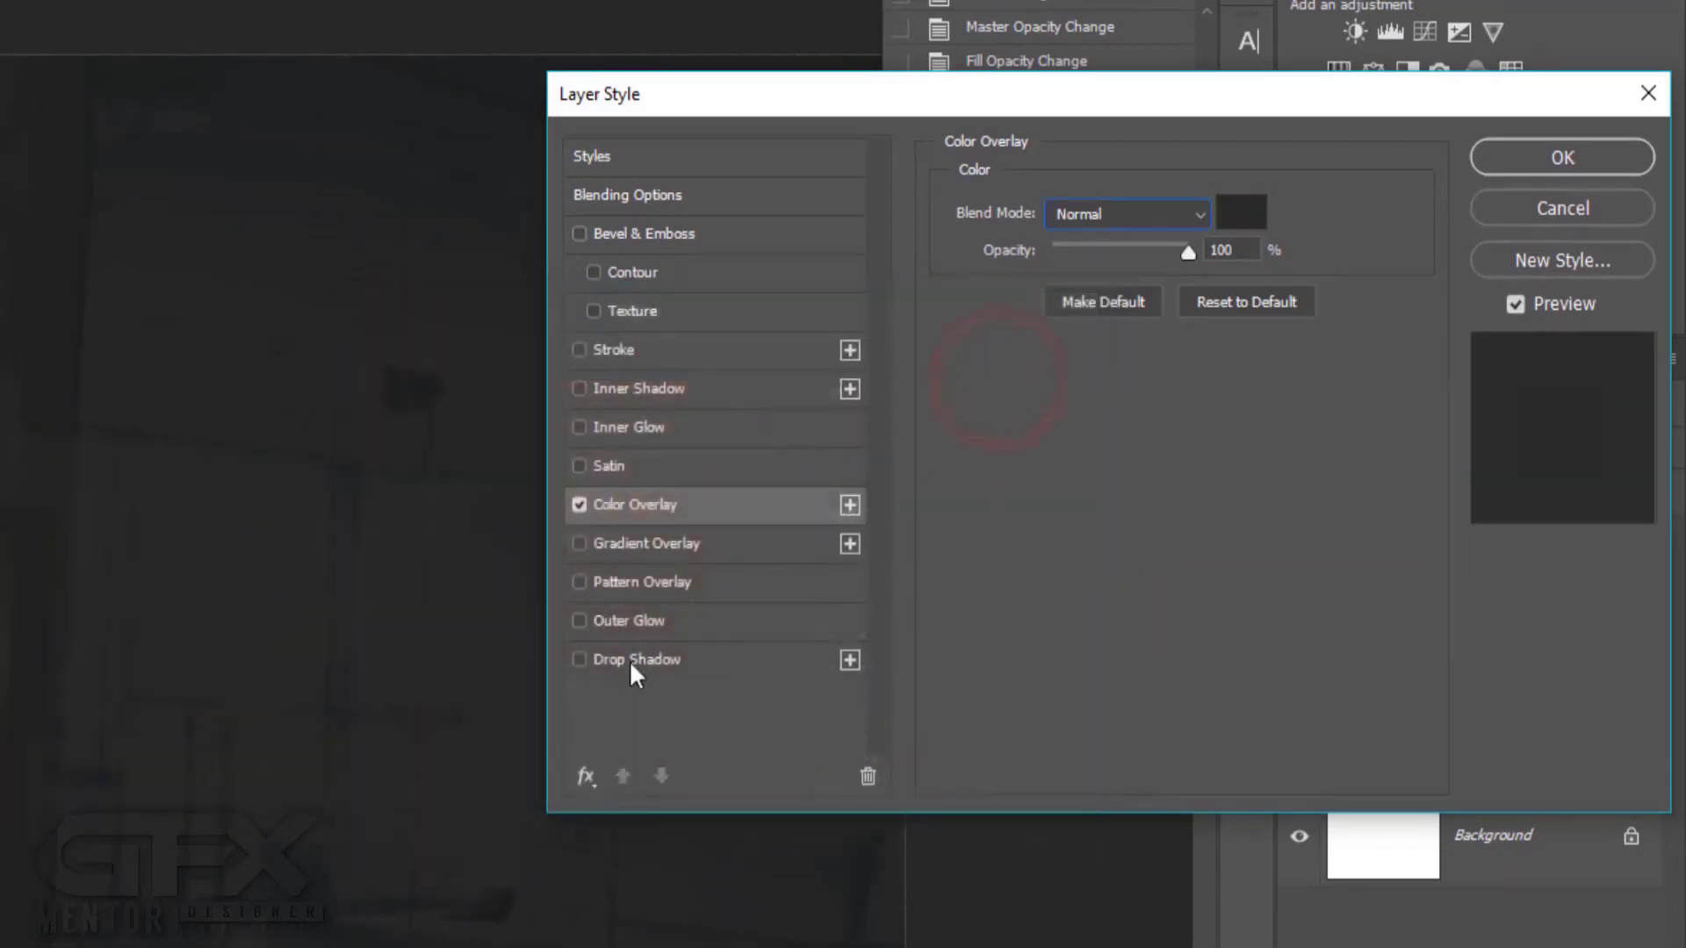
Add a Drop Shadow with 66% opacity, 8 px distance and 22 px size, and apply the layer style.
left_click(634, 666)
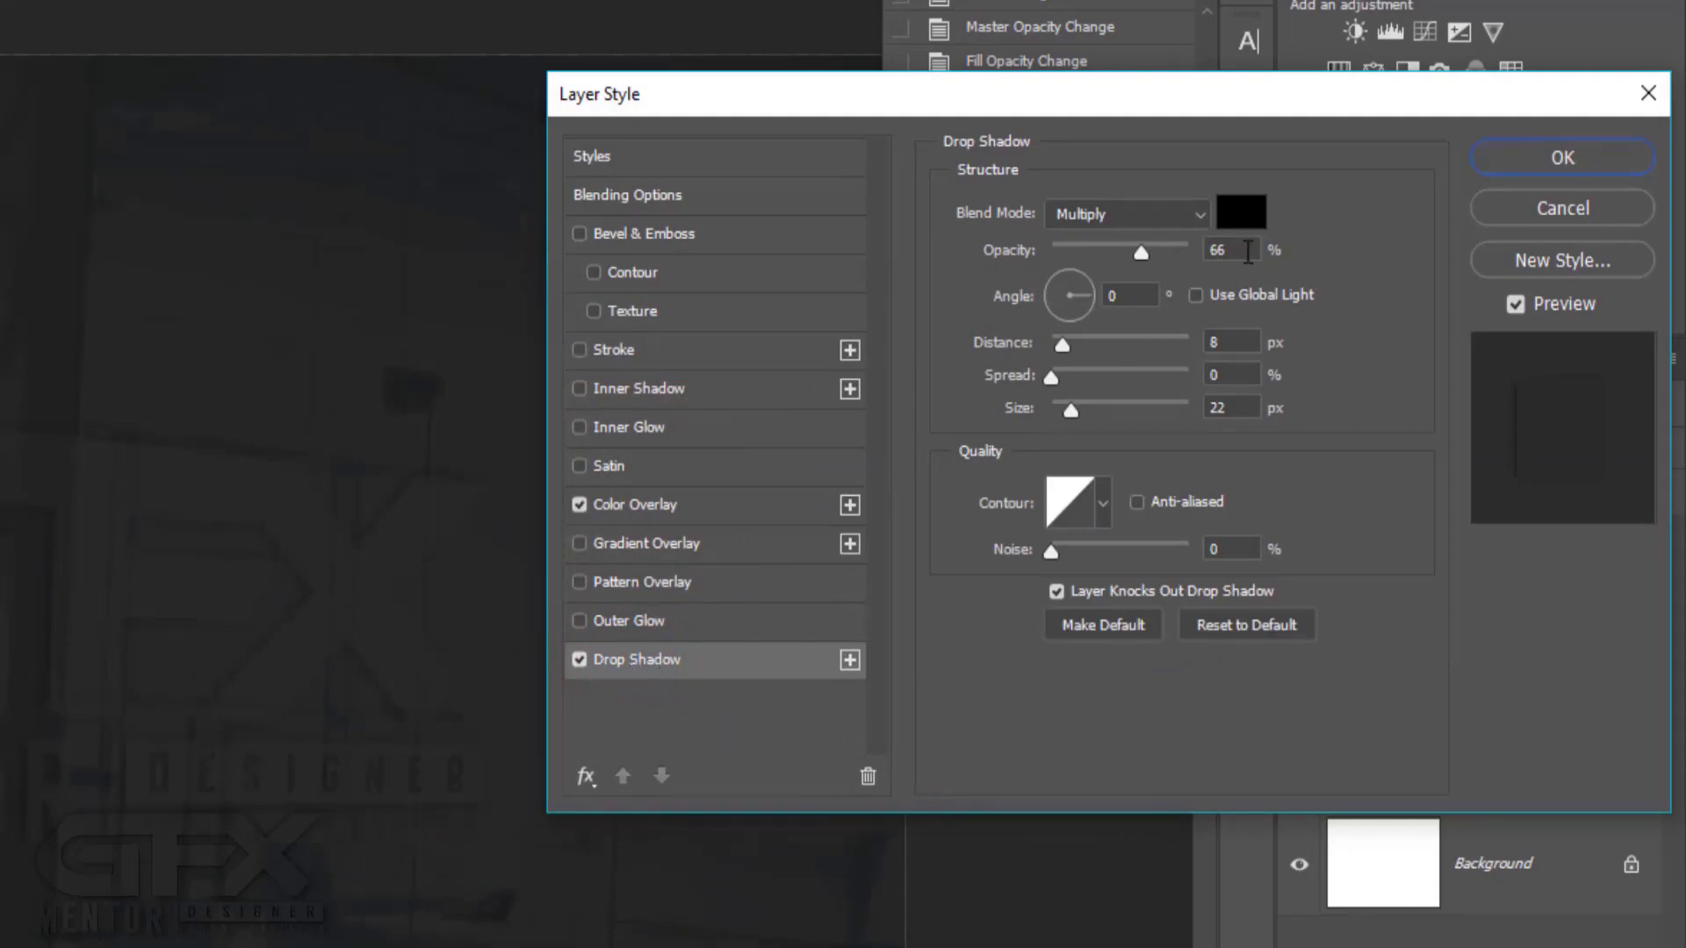
double_click(1201, 251)
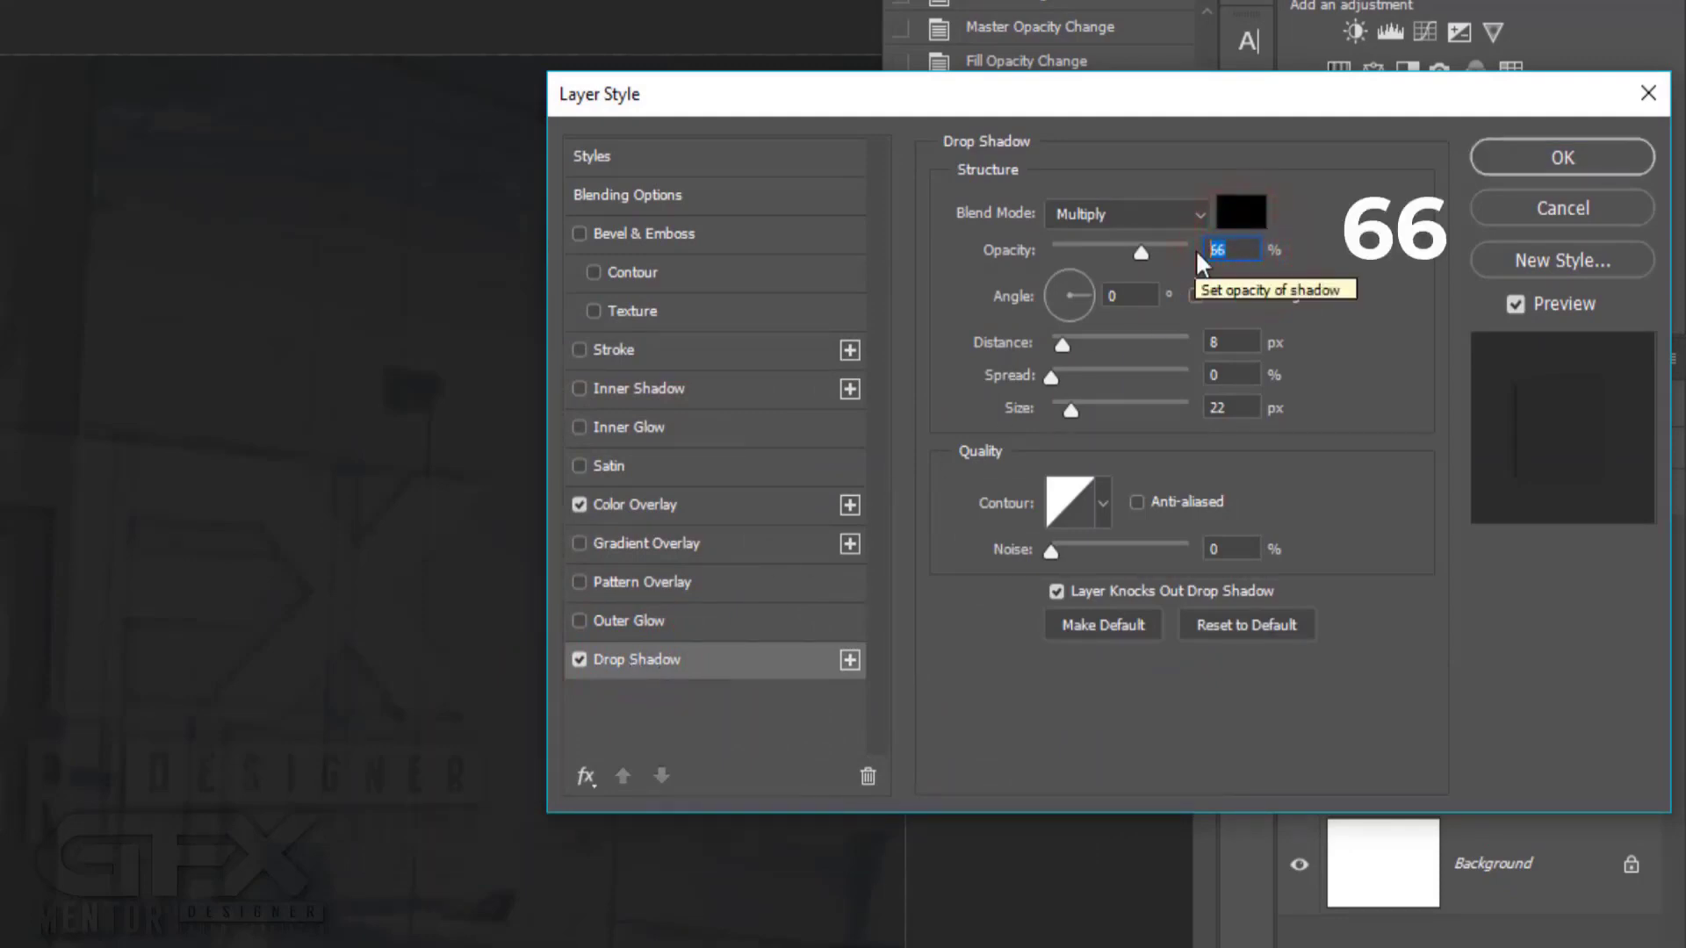
double_click(1222, 342)
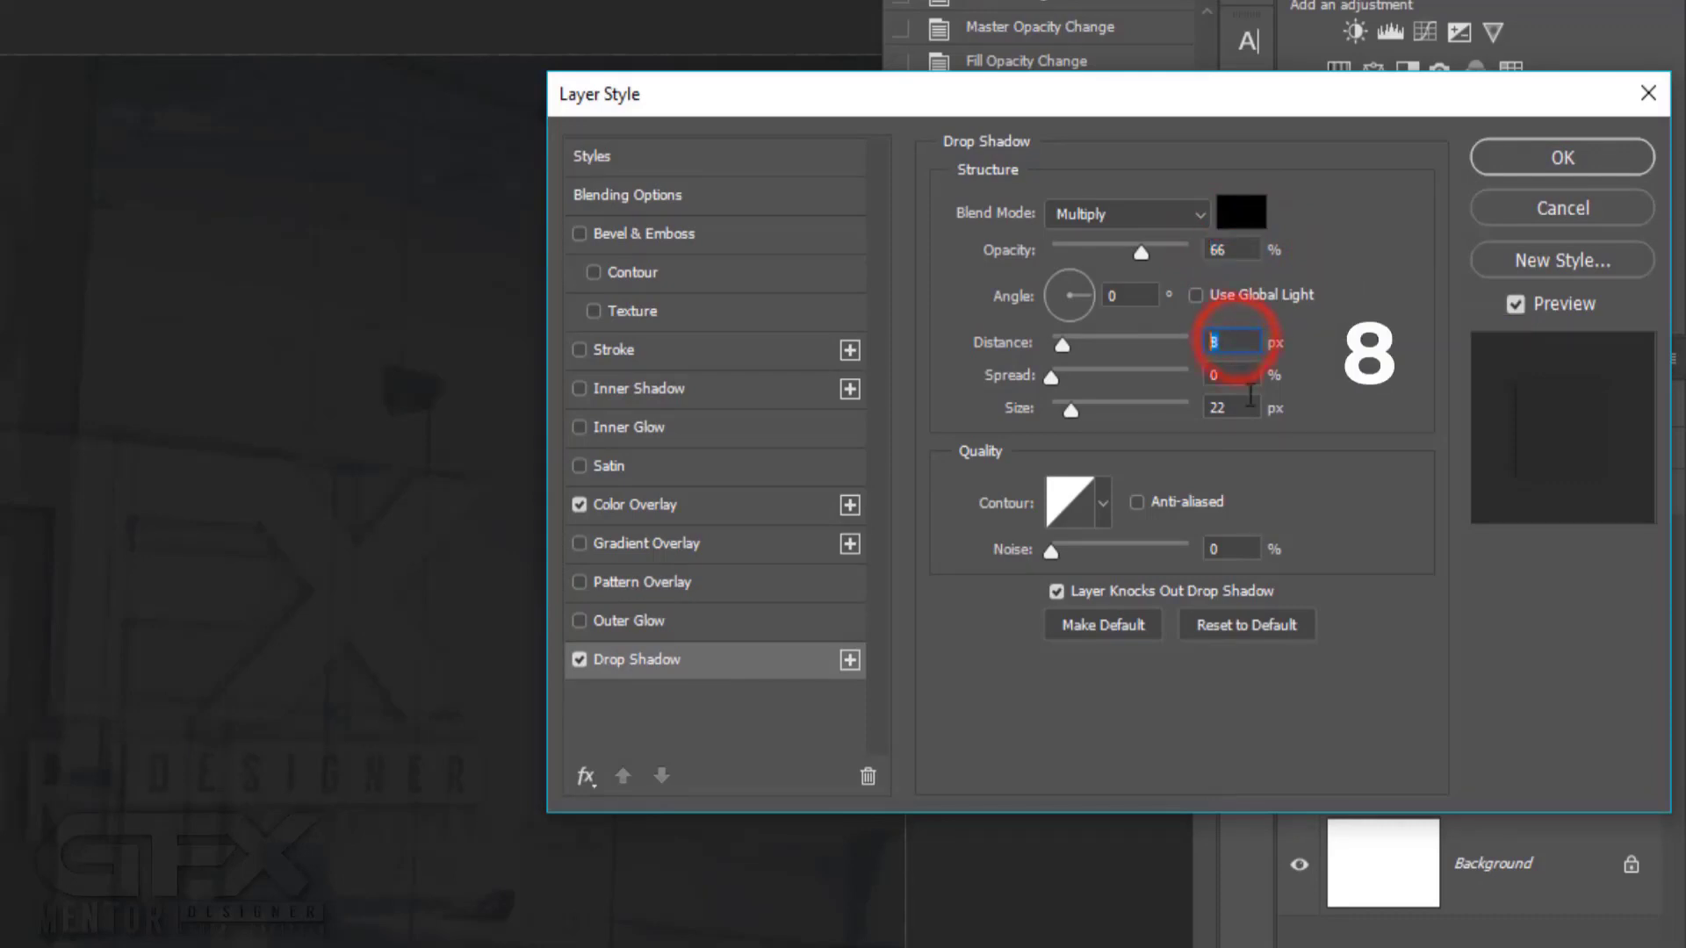
double_click(1216, 407)
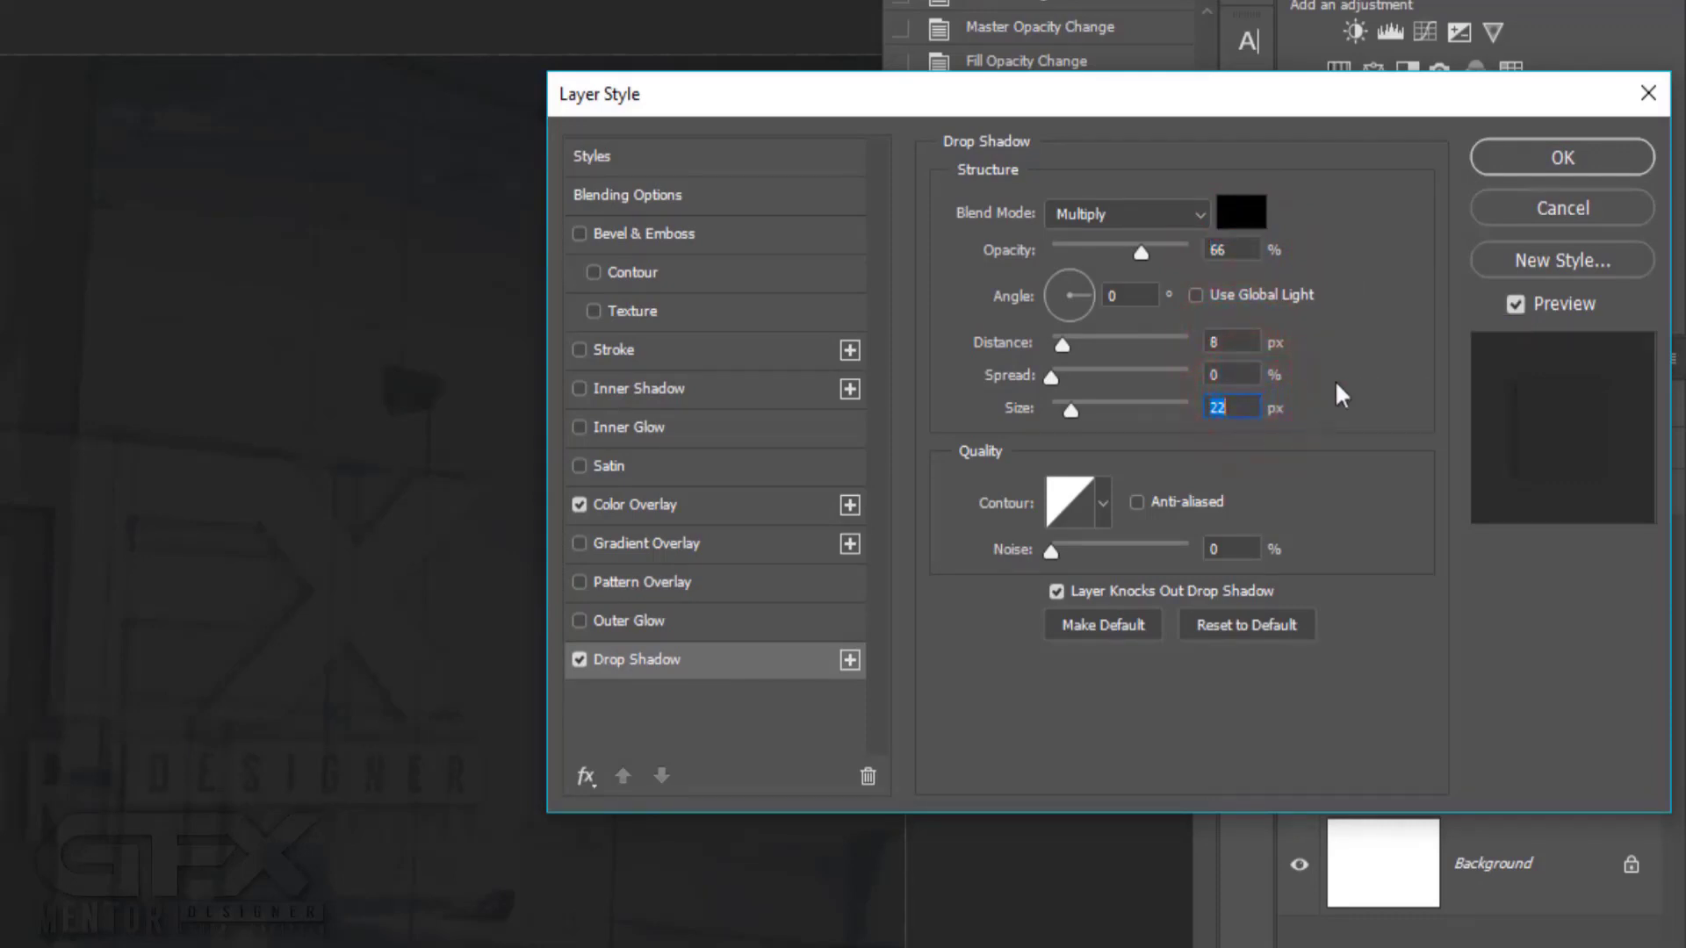
left_click(1545, 160)
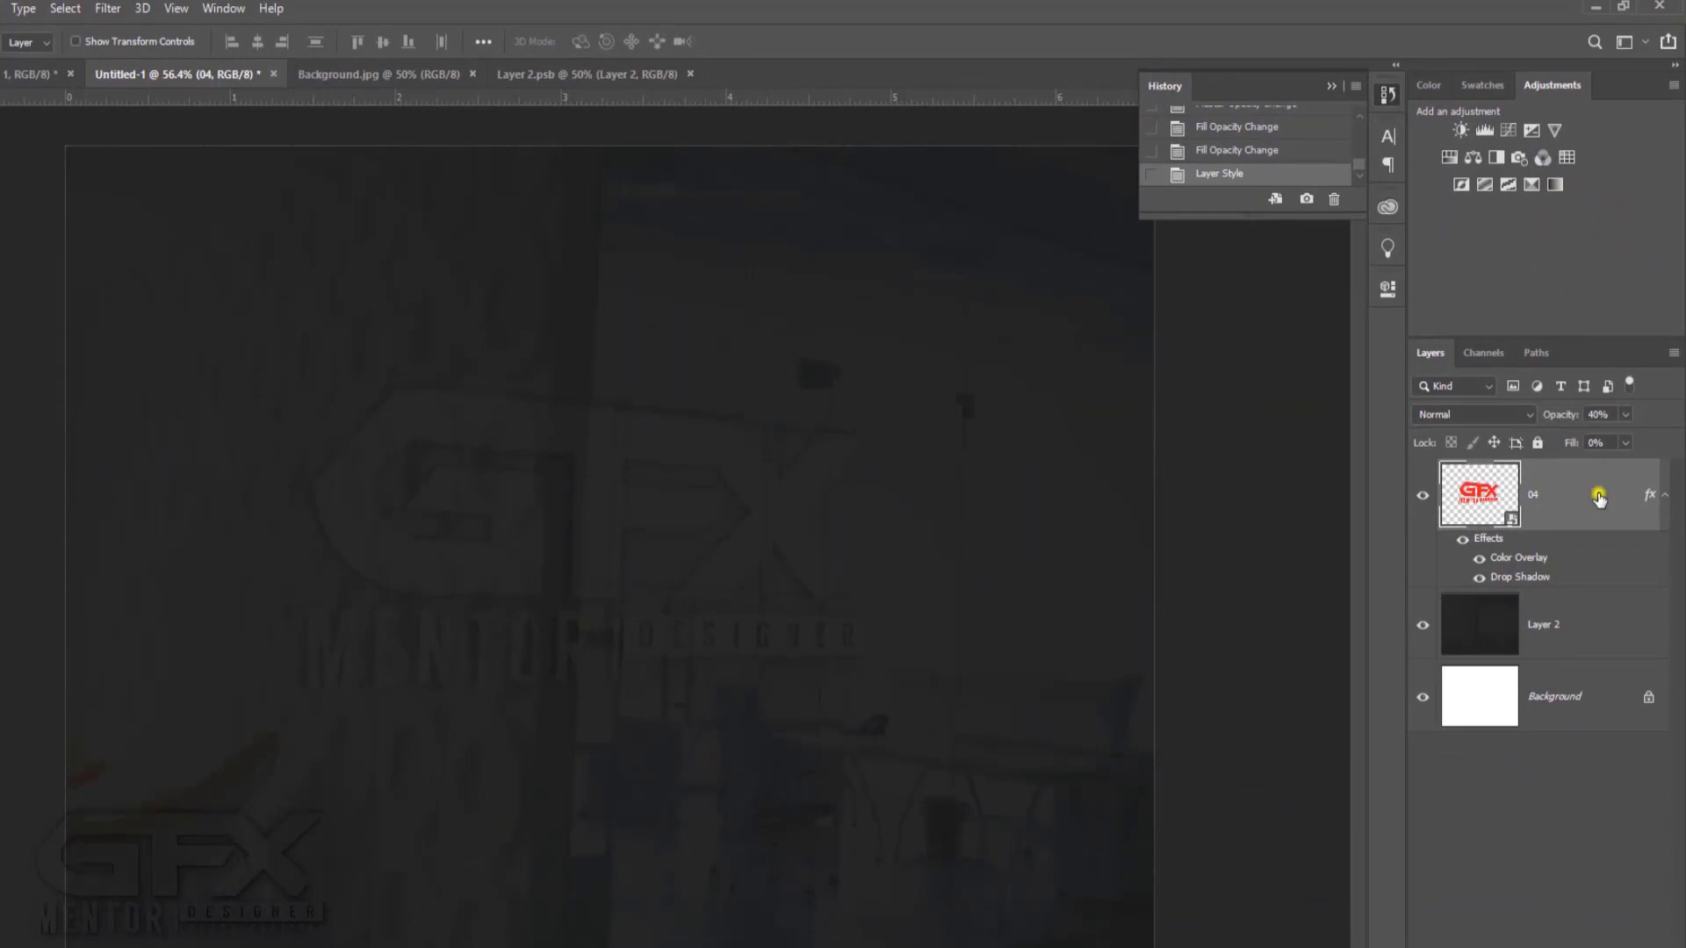
Duplicate layer 04 within the same document and name the copy 03.
right_click(1598, 498)
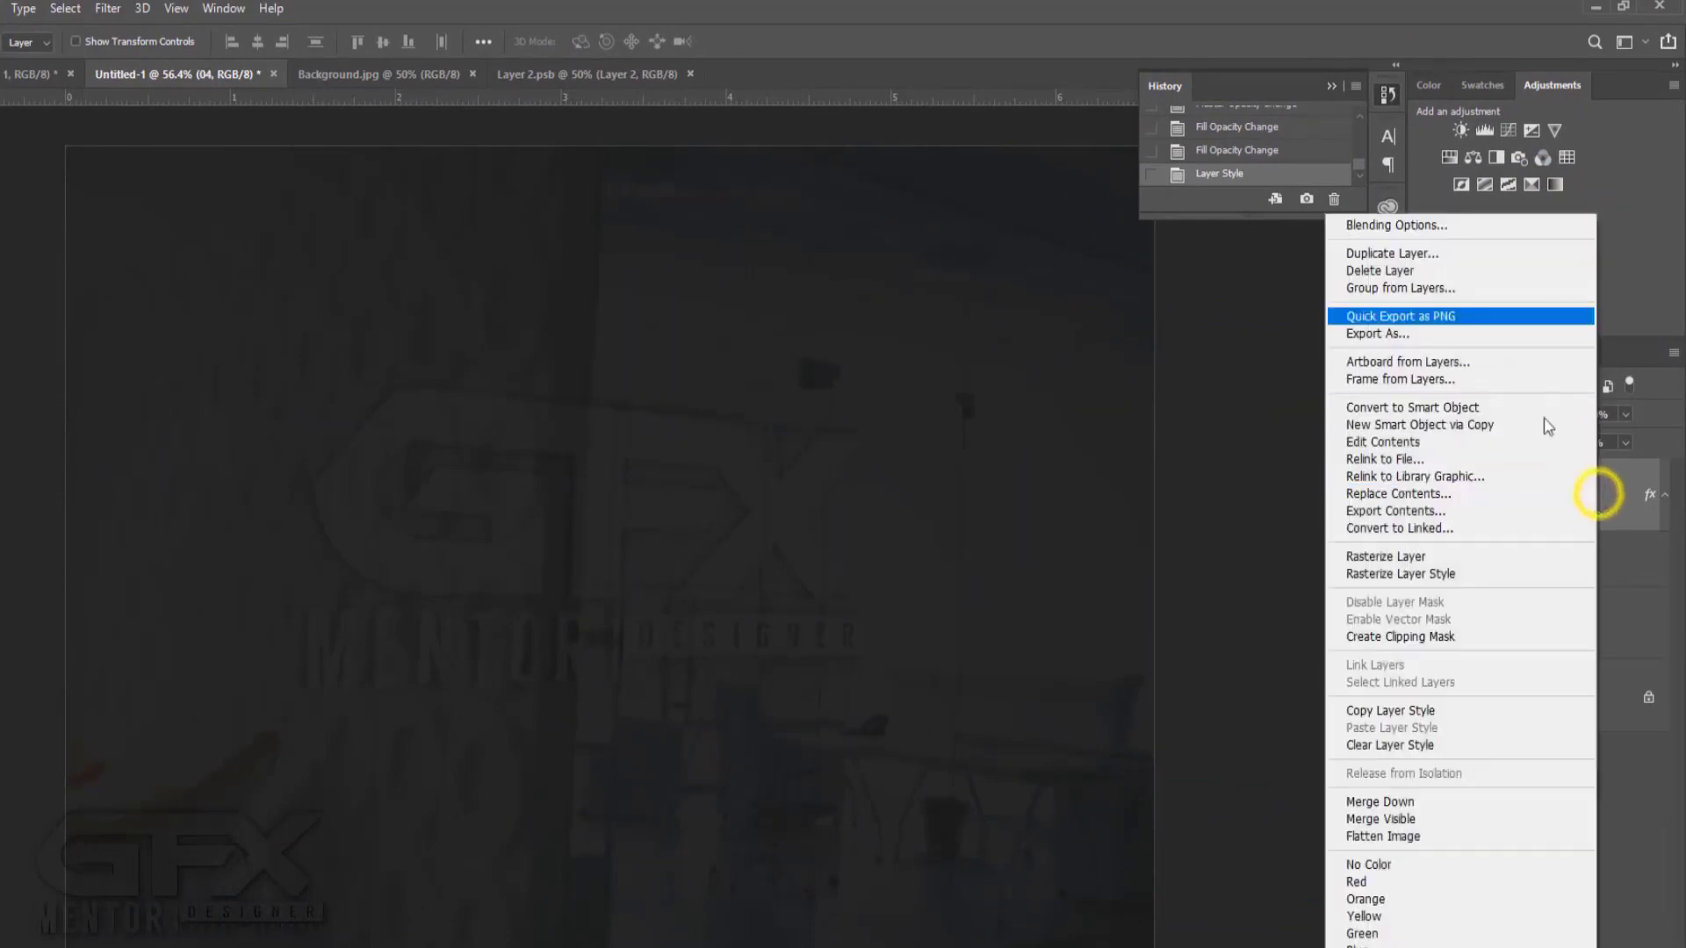
left_click(1426, 256)
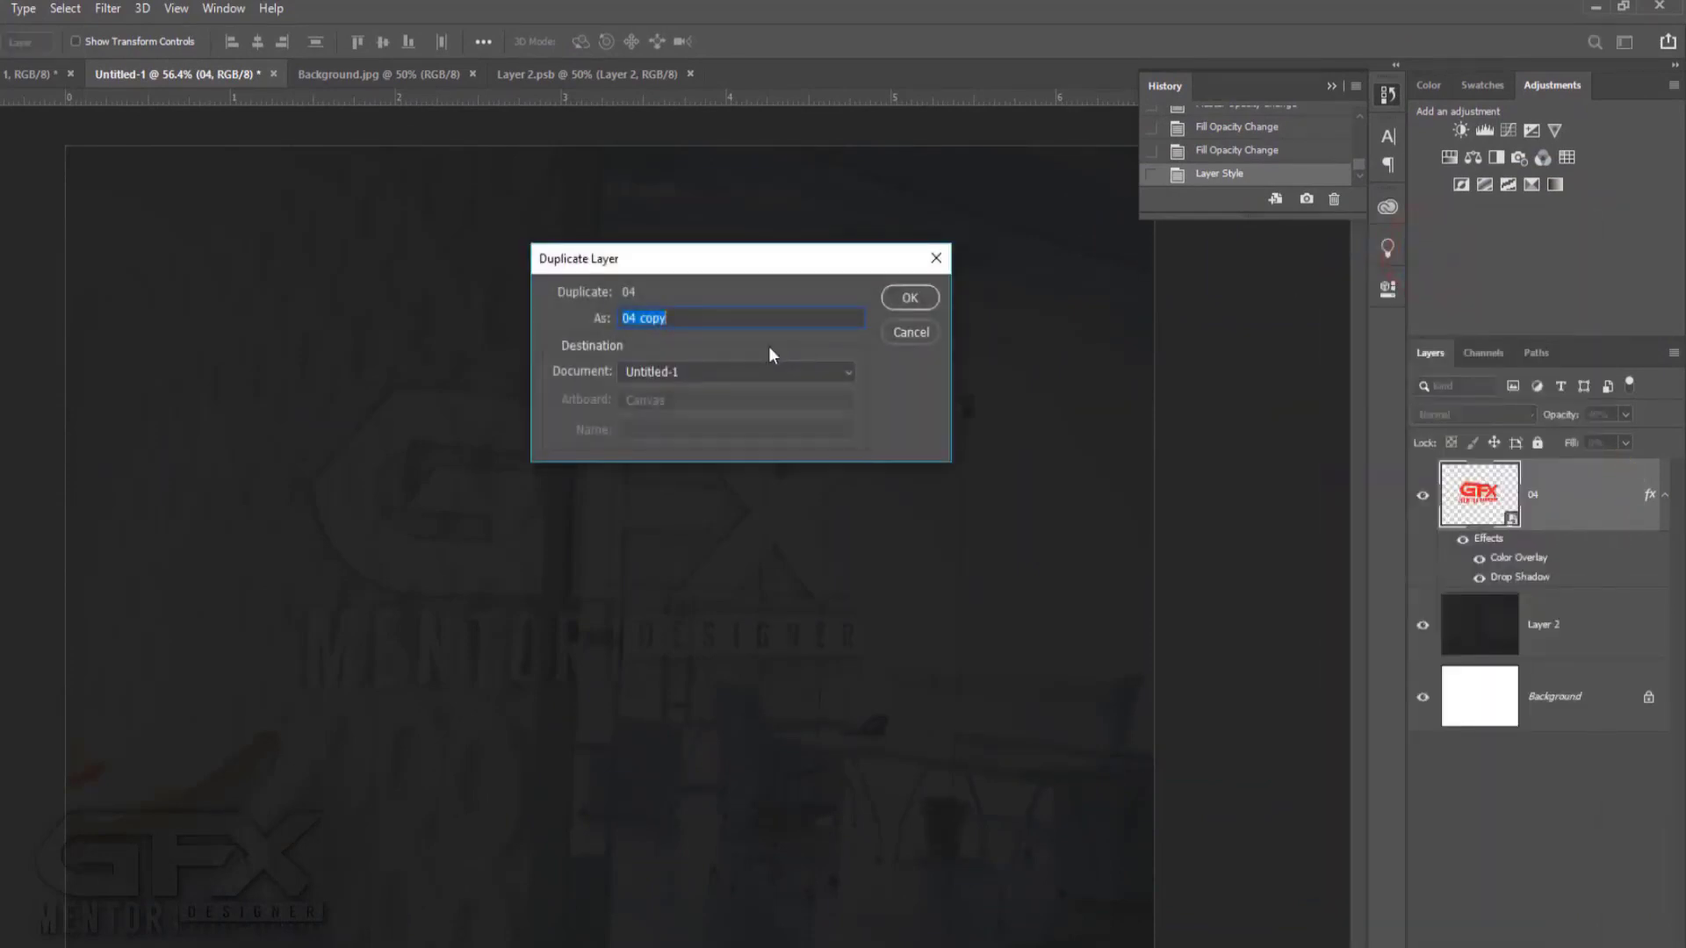
type("03")
key("Return")
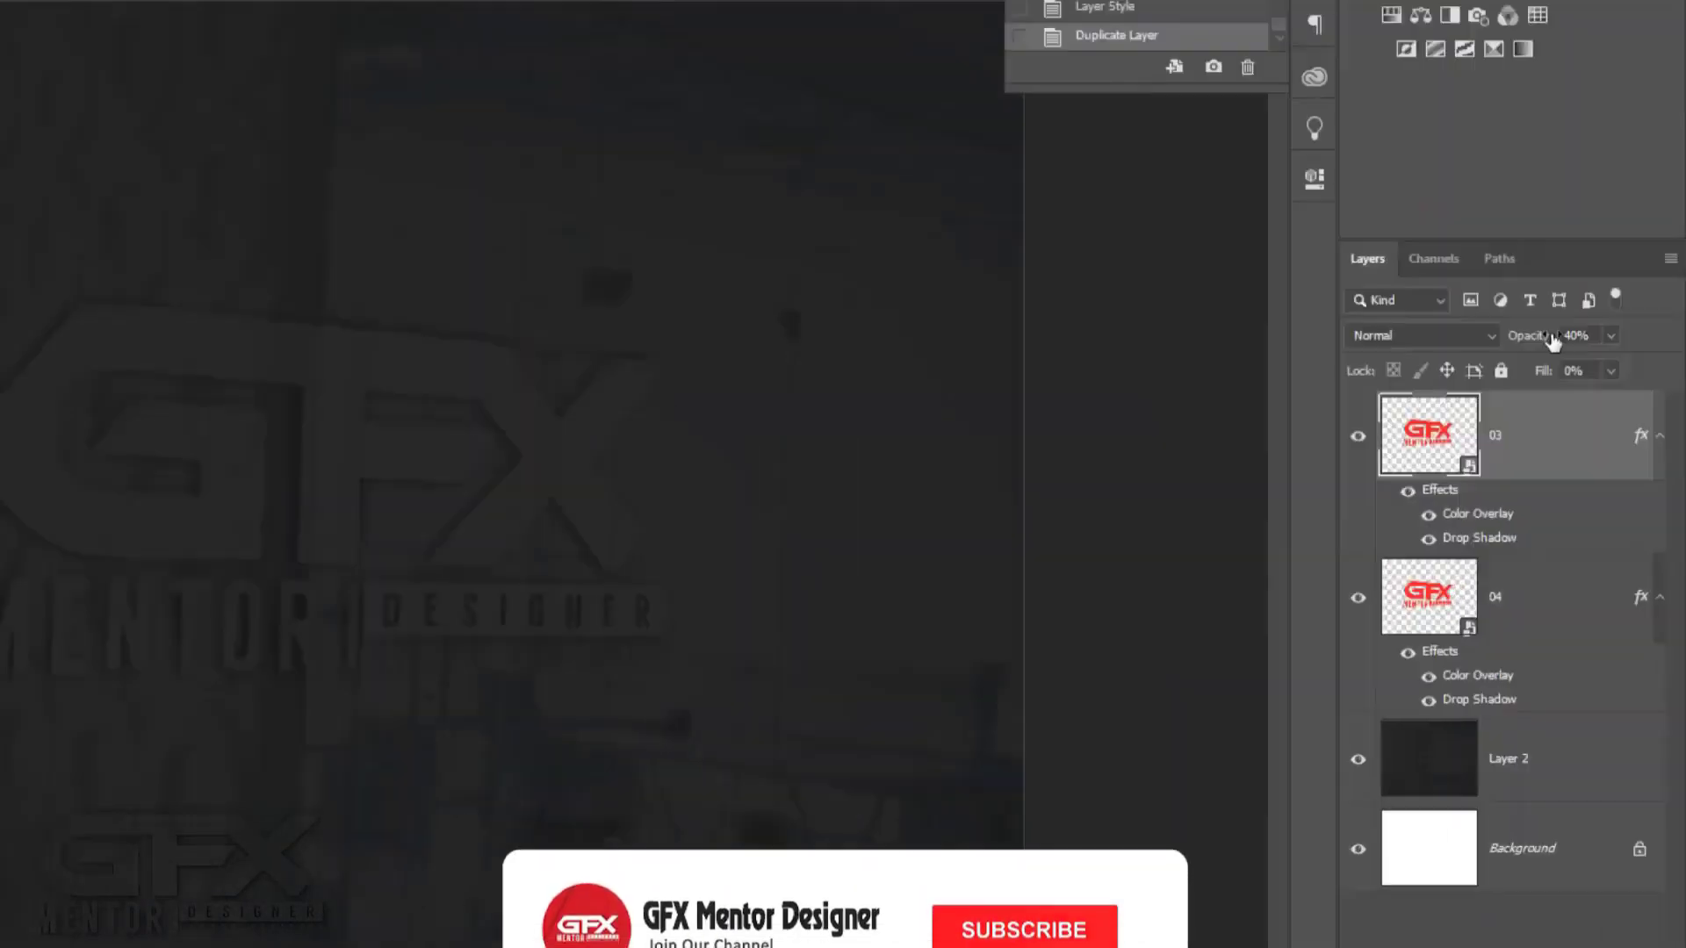
Set layer 03's opacity and fill both to 100%.
left_click(1569, 203)
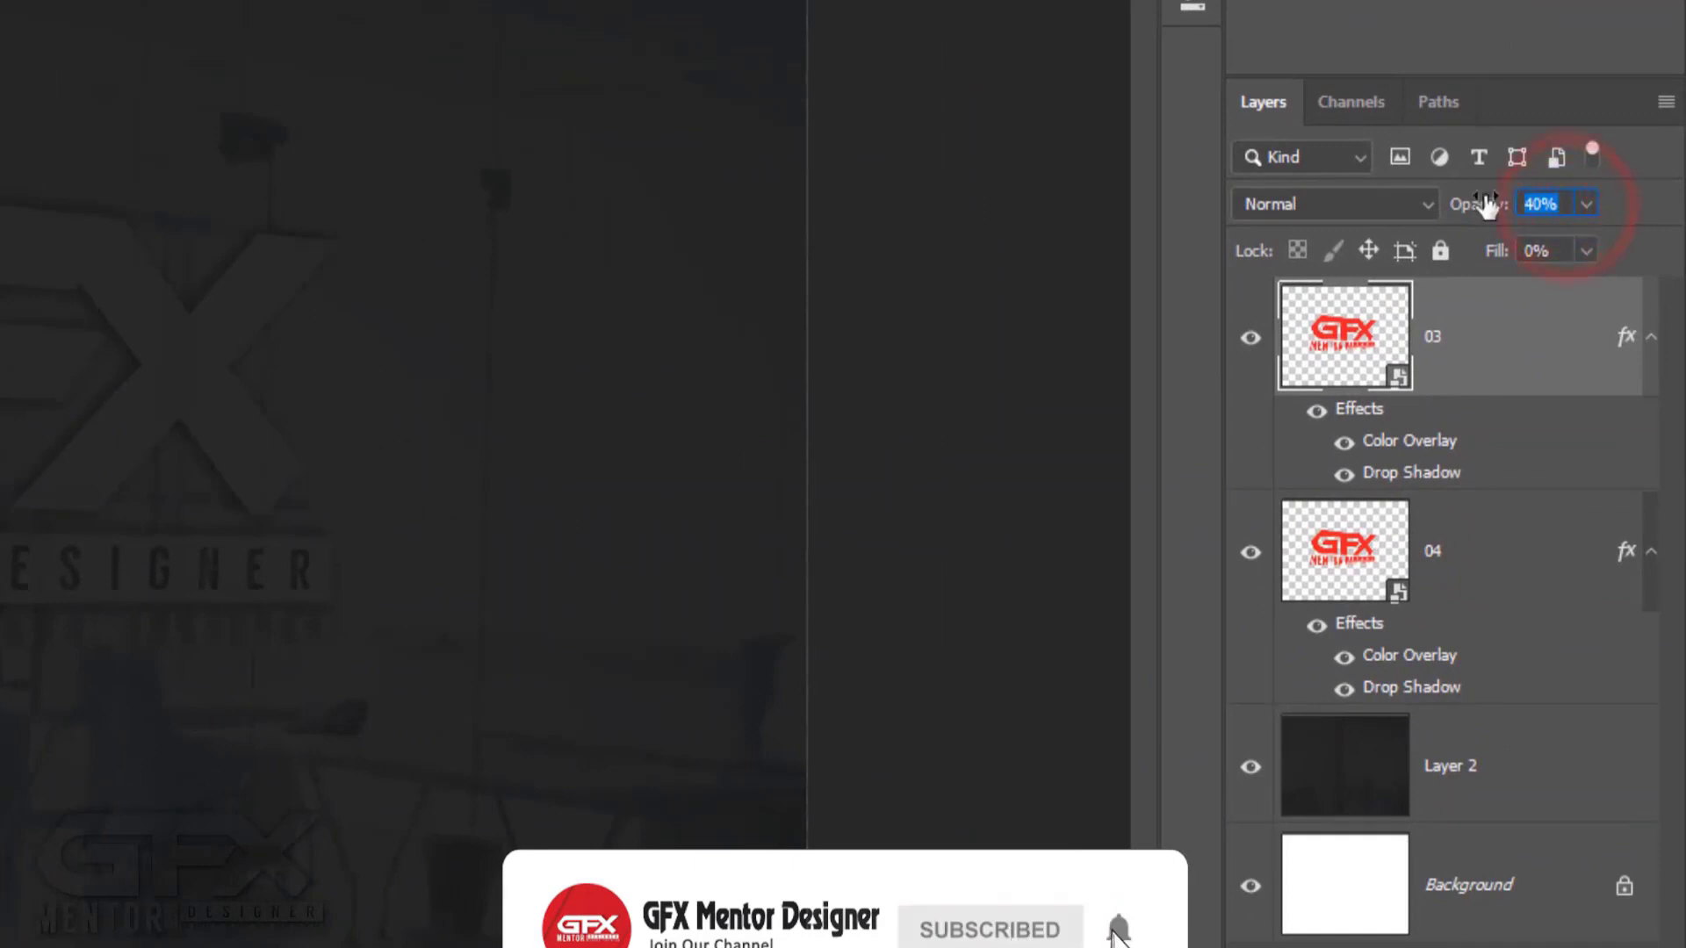
type("100")
key("Tab")
type("100")
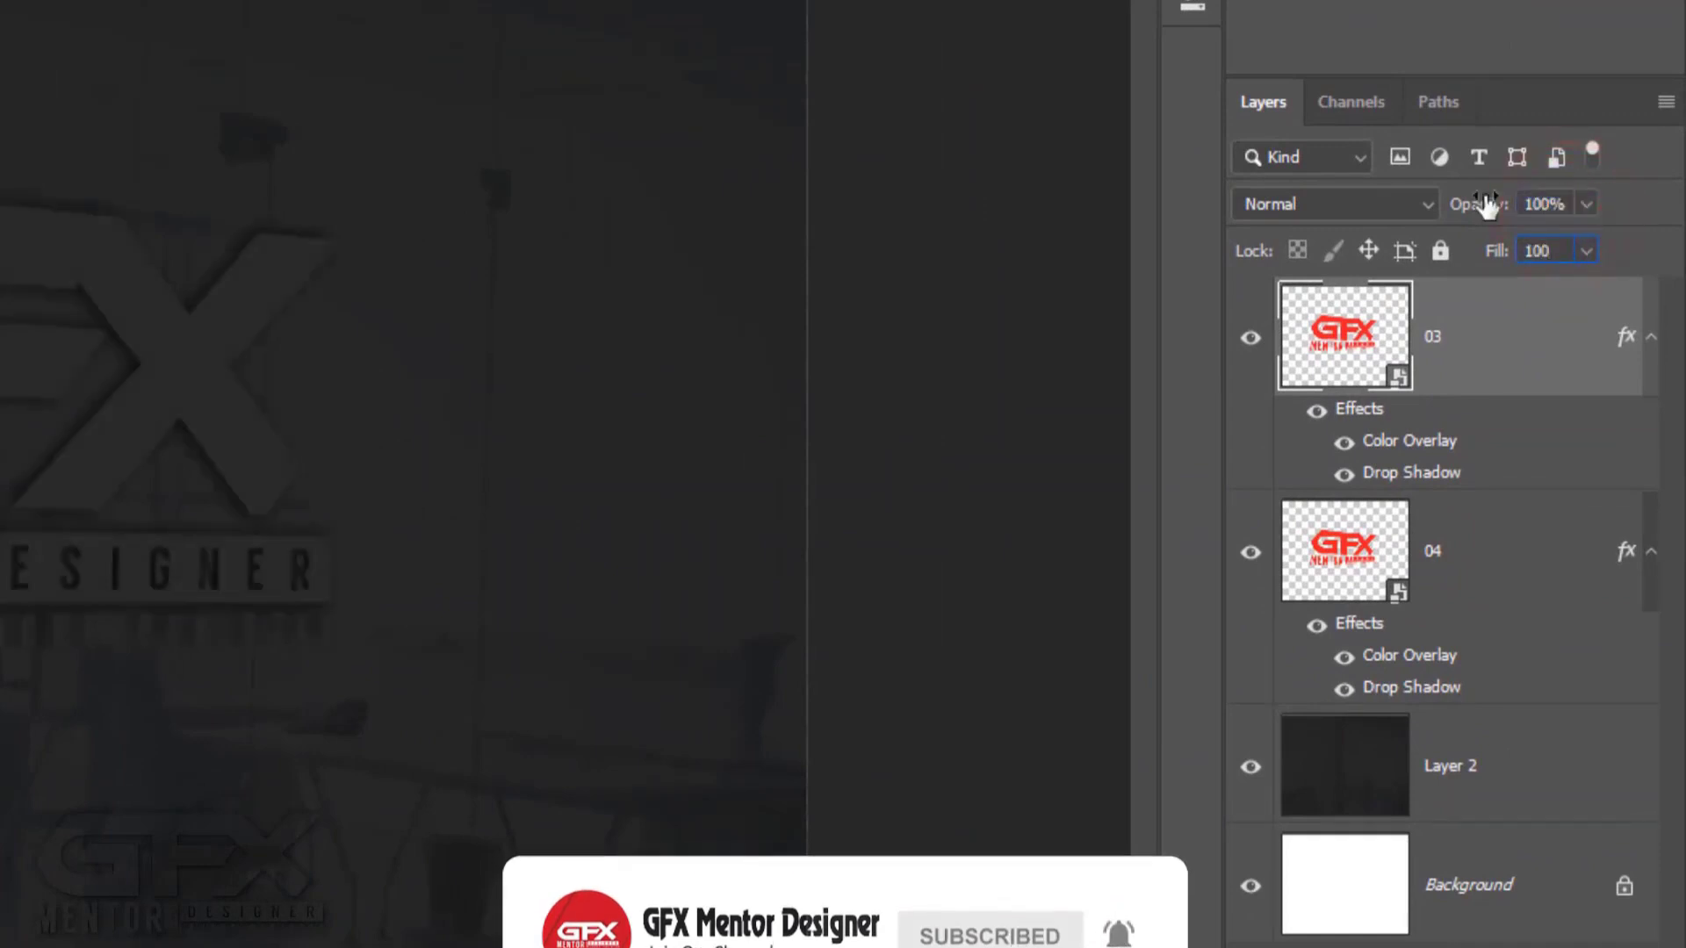
Open the layer style of layer 03 and set its Drop Shadow opacity to 52%.
left_click(1532, 380)
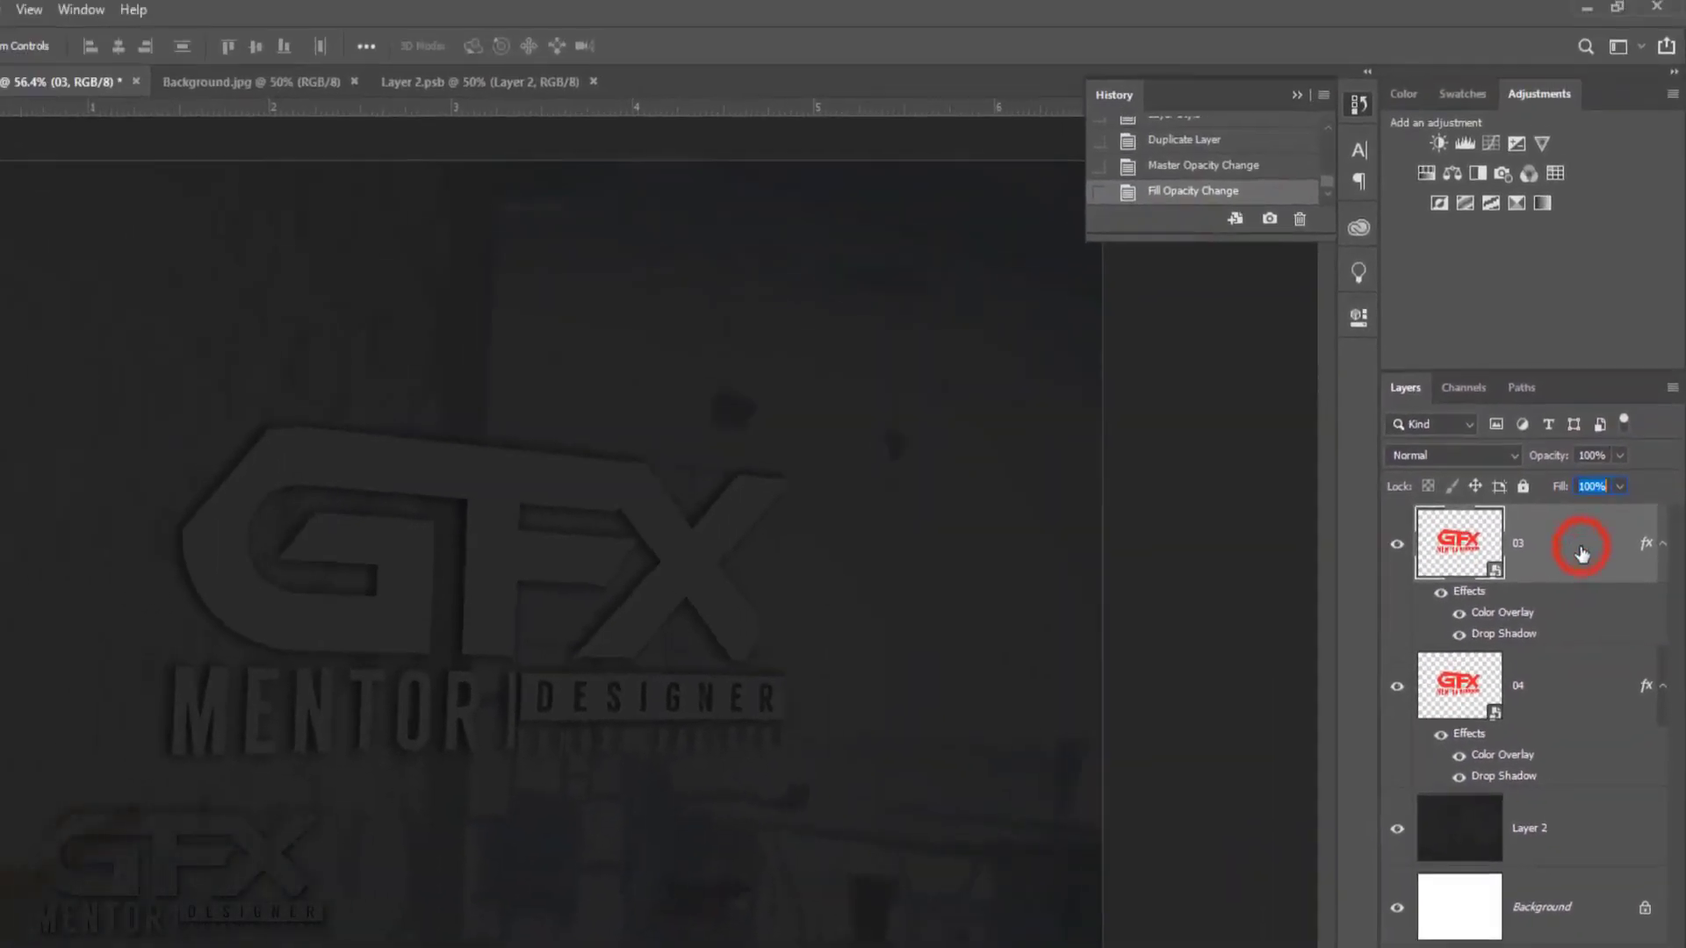
right_click(1561, 563)
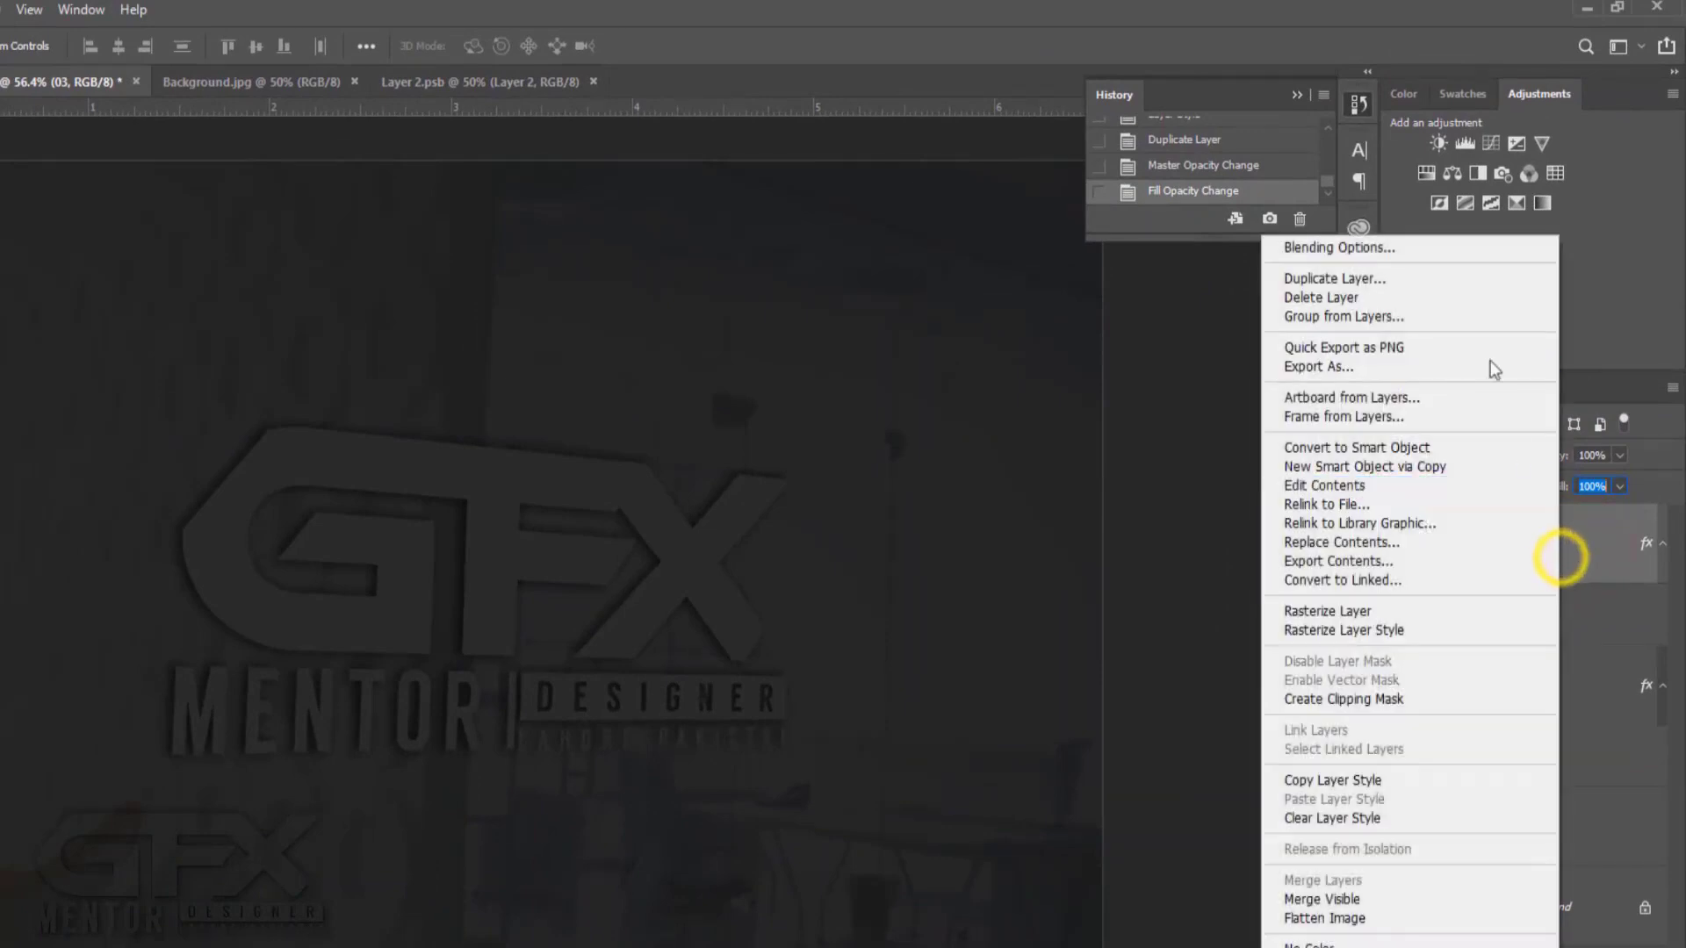
left_click(1451, 249)
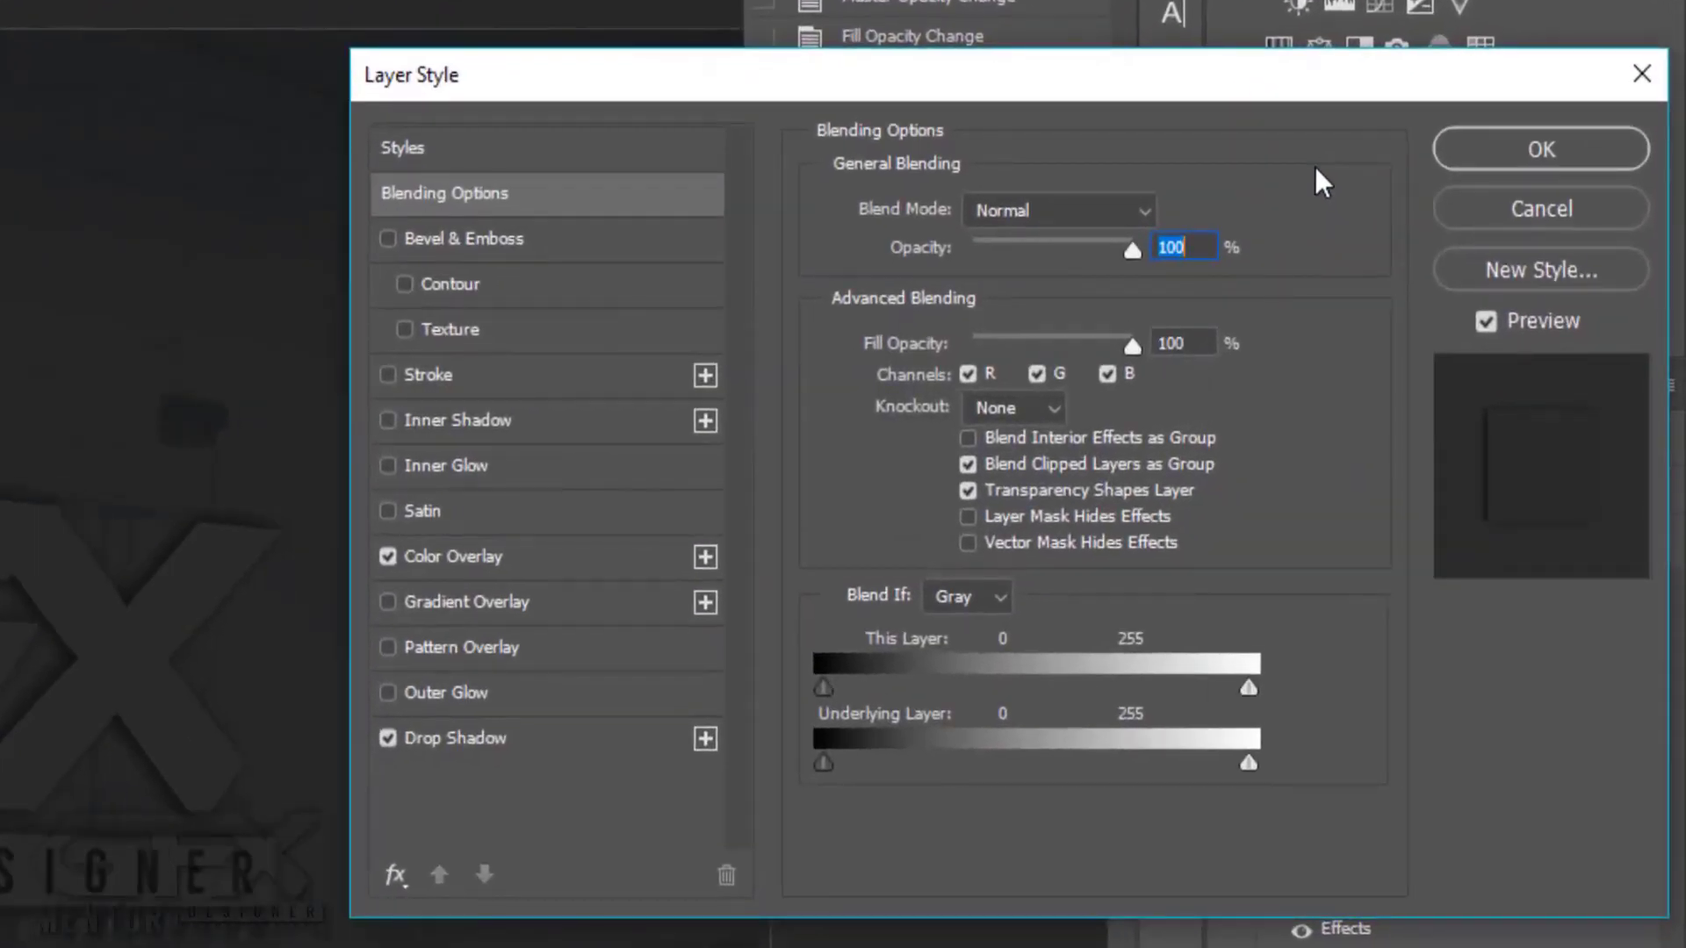
left_click(499, 739)
left_click(1156, 257)
left_click_drag(1155, 257, 1116, 257)
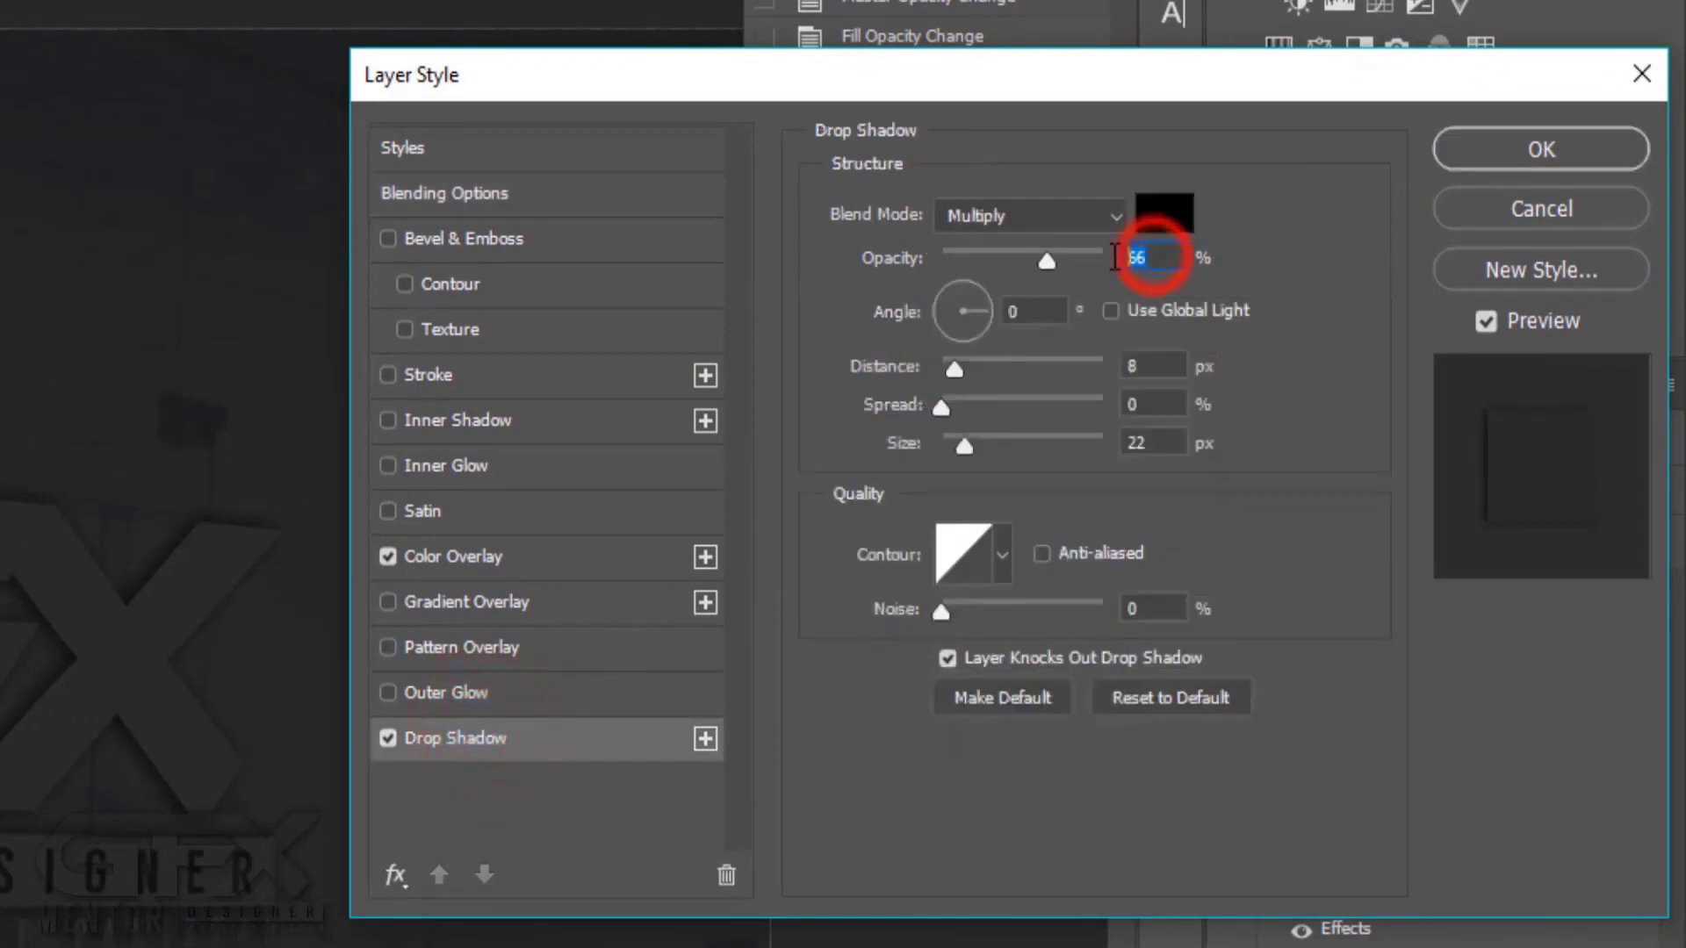
type("52")
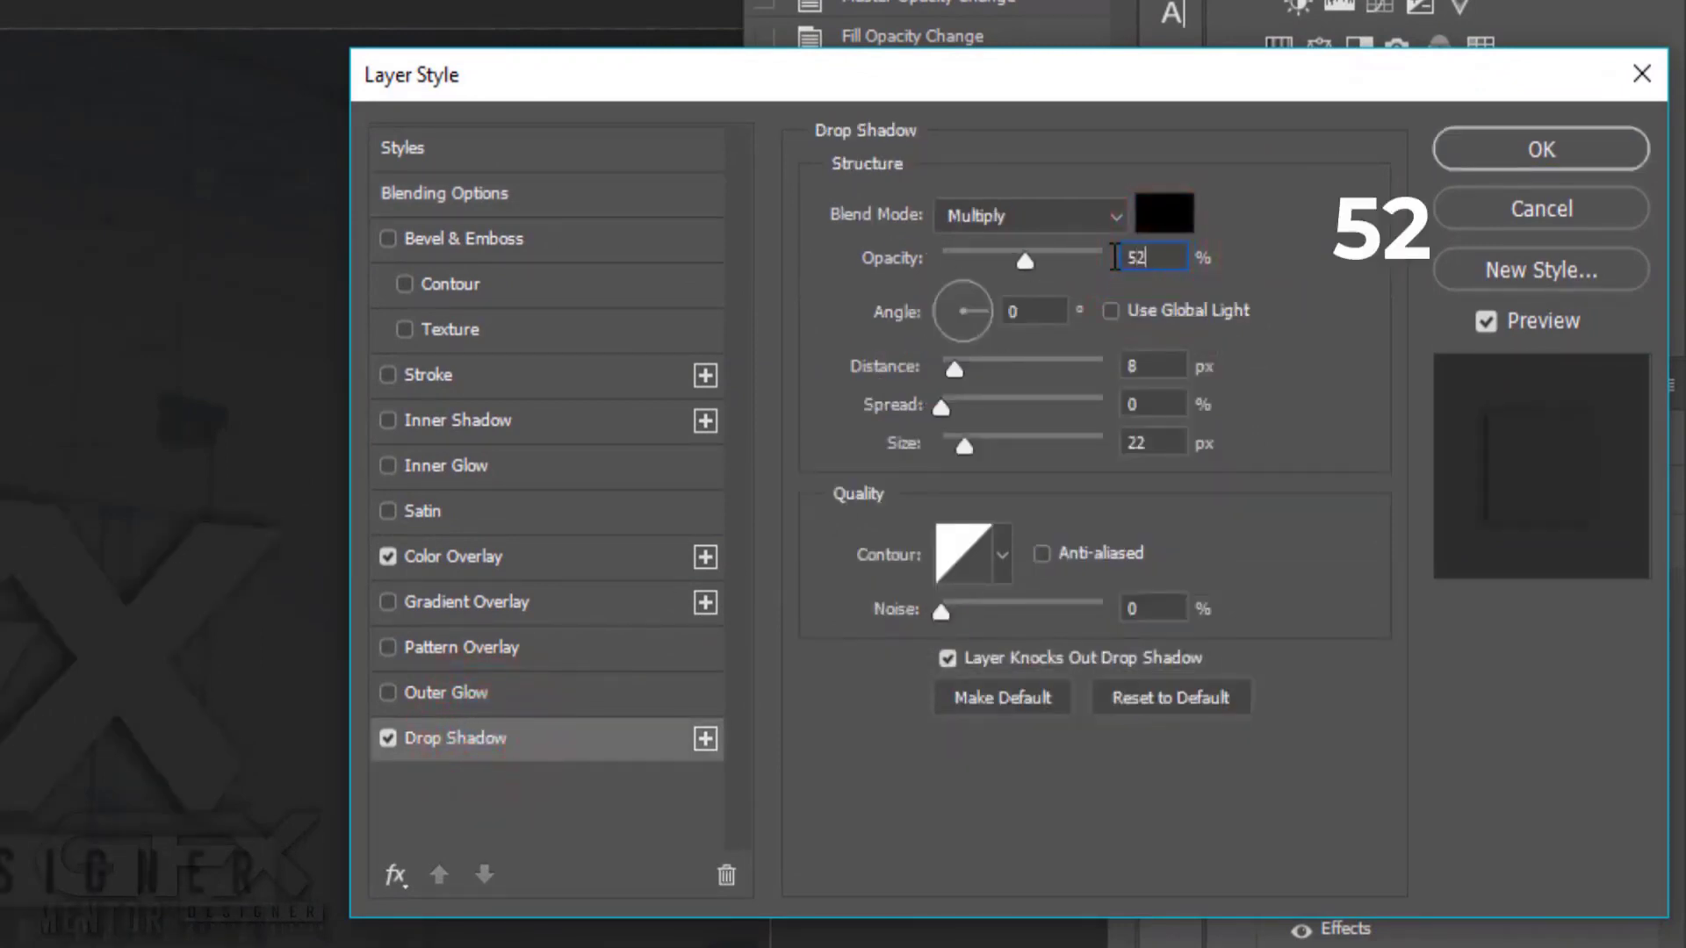
Set layer 03's Drop Shadow distance to 29 px and its size to 18 px.
key("Tab")
key("Tab")
key("Tab")
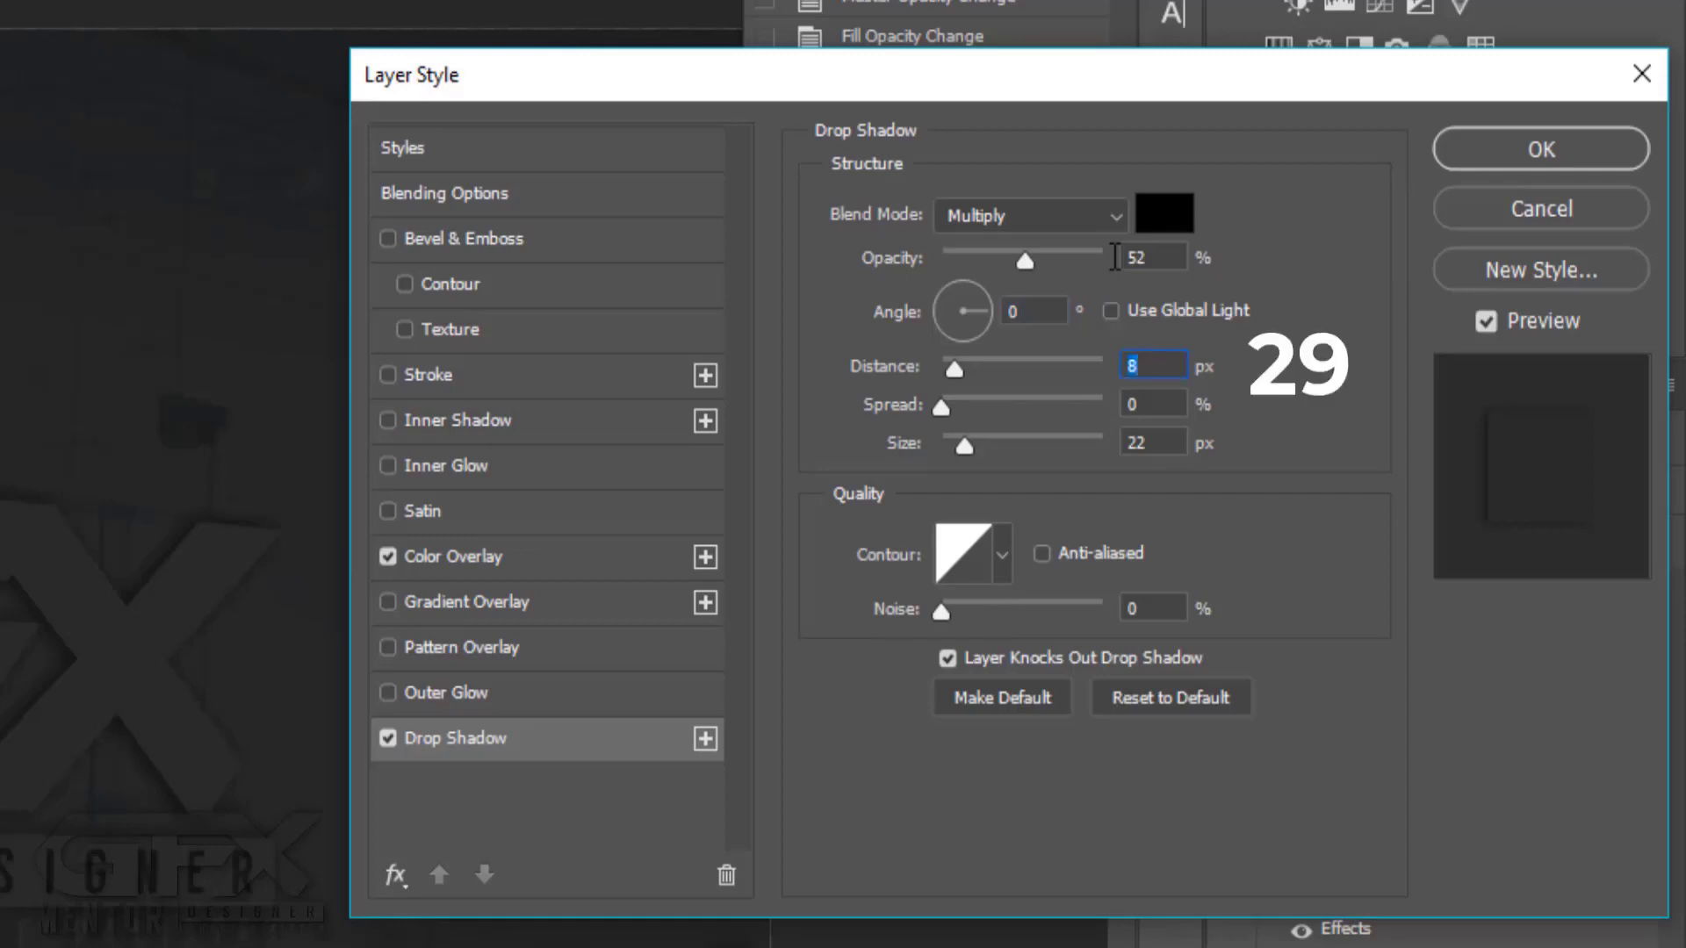
type("29")
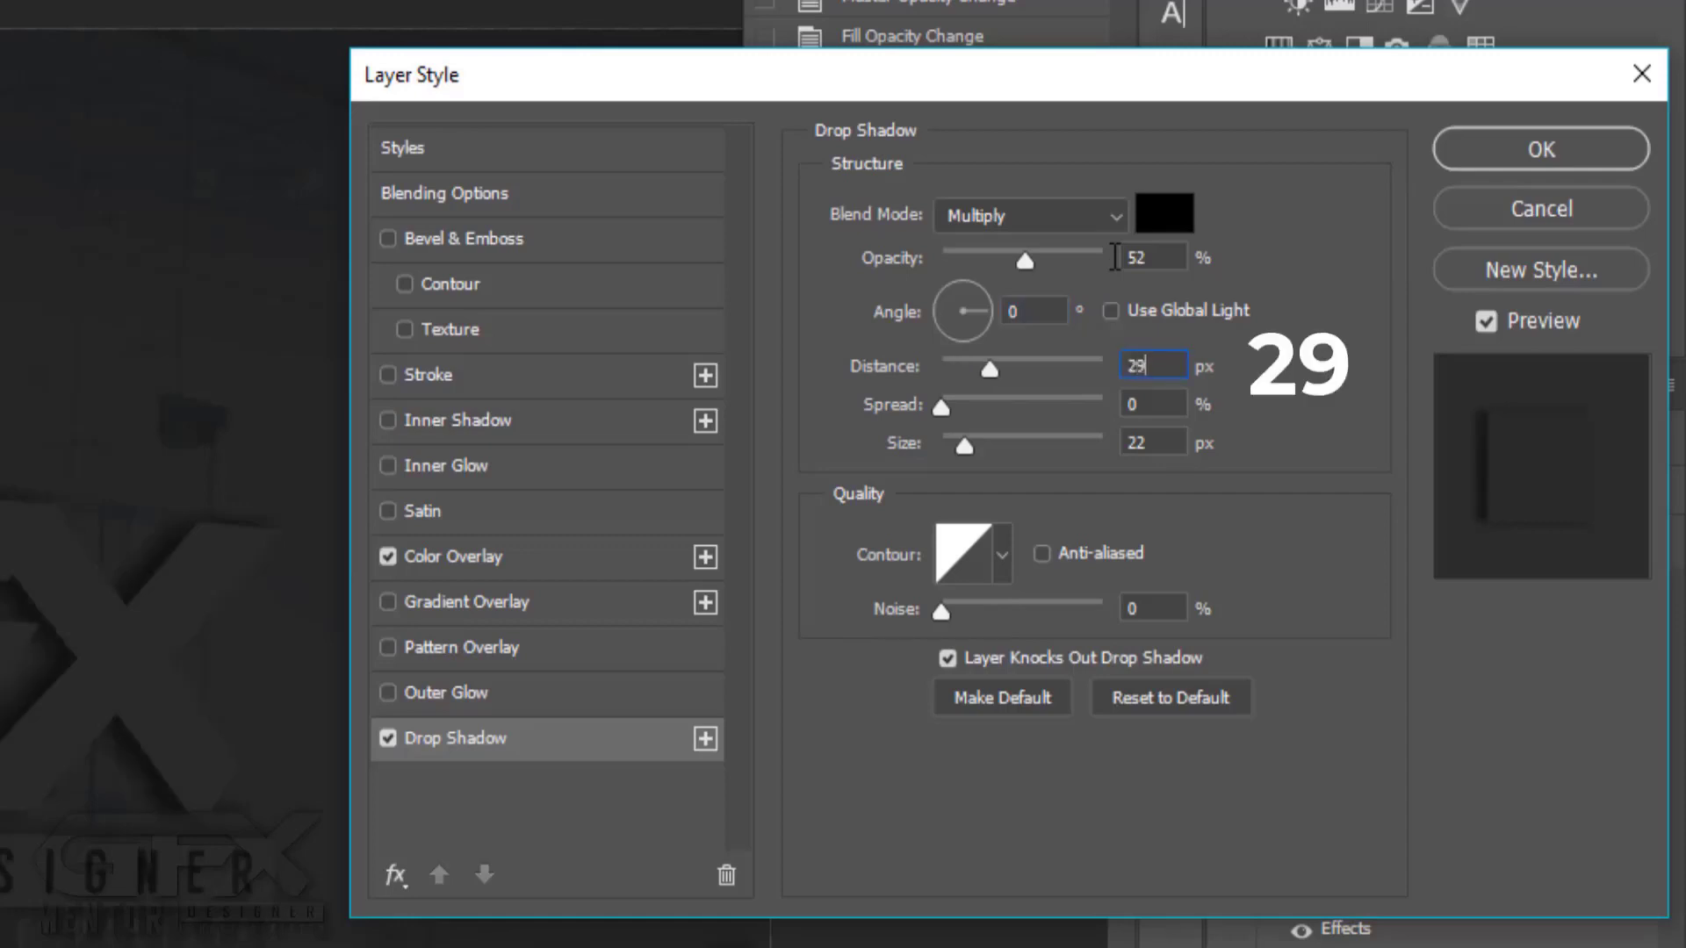
key("Tab")
key("Tab")
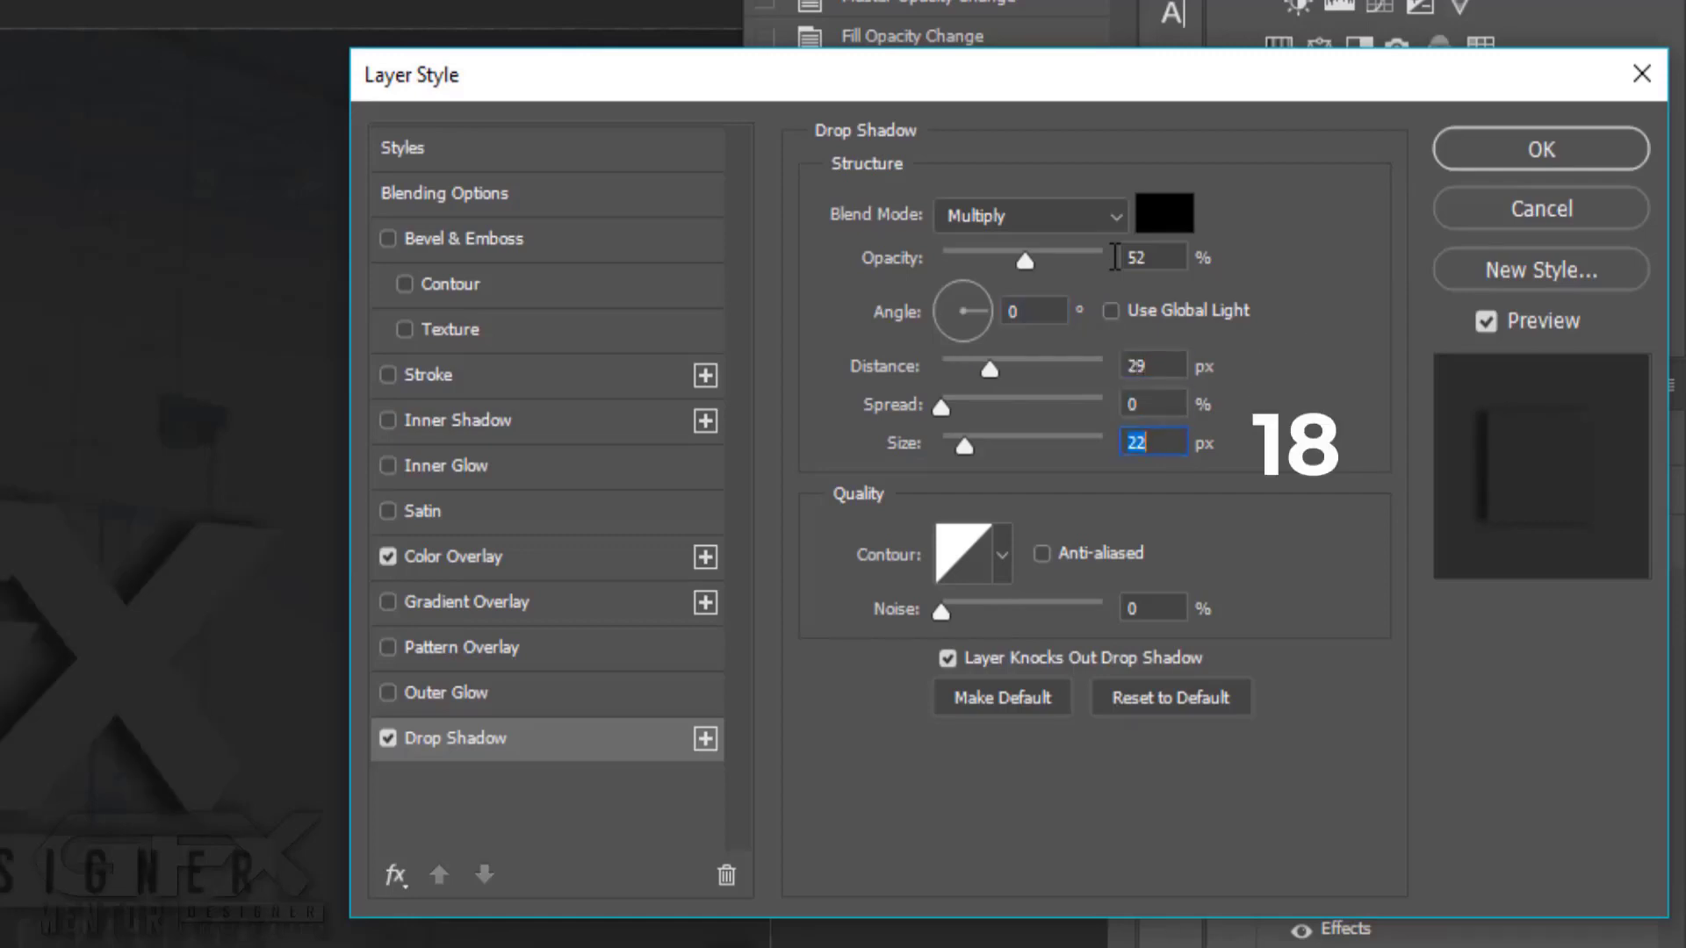
type("18")
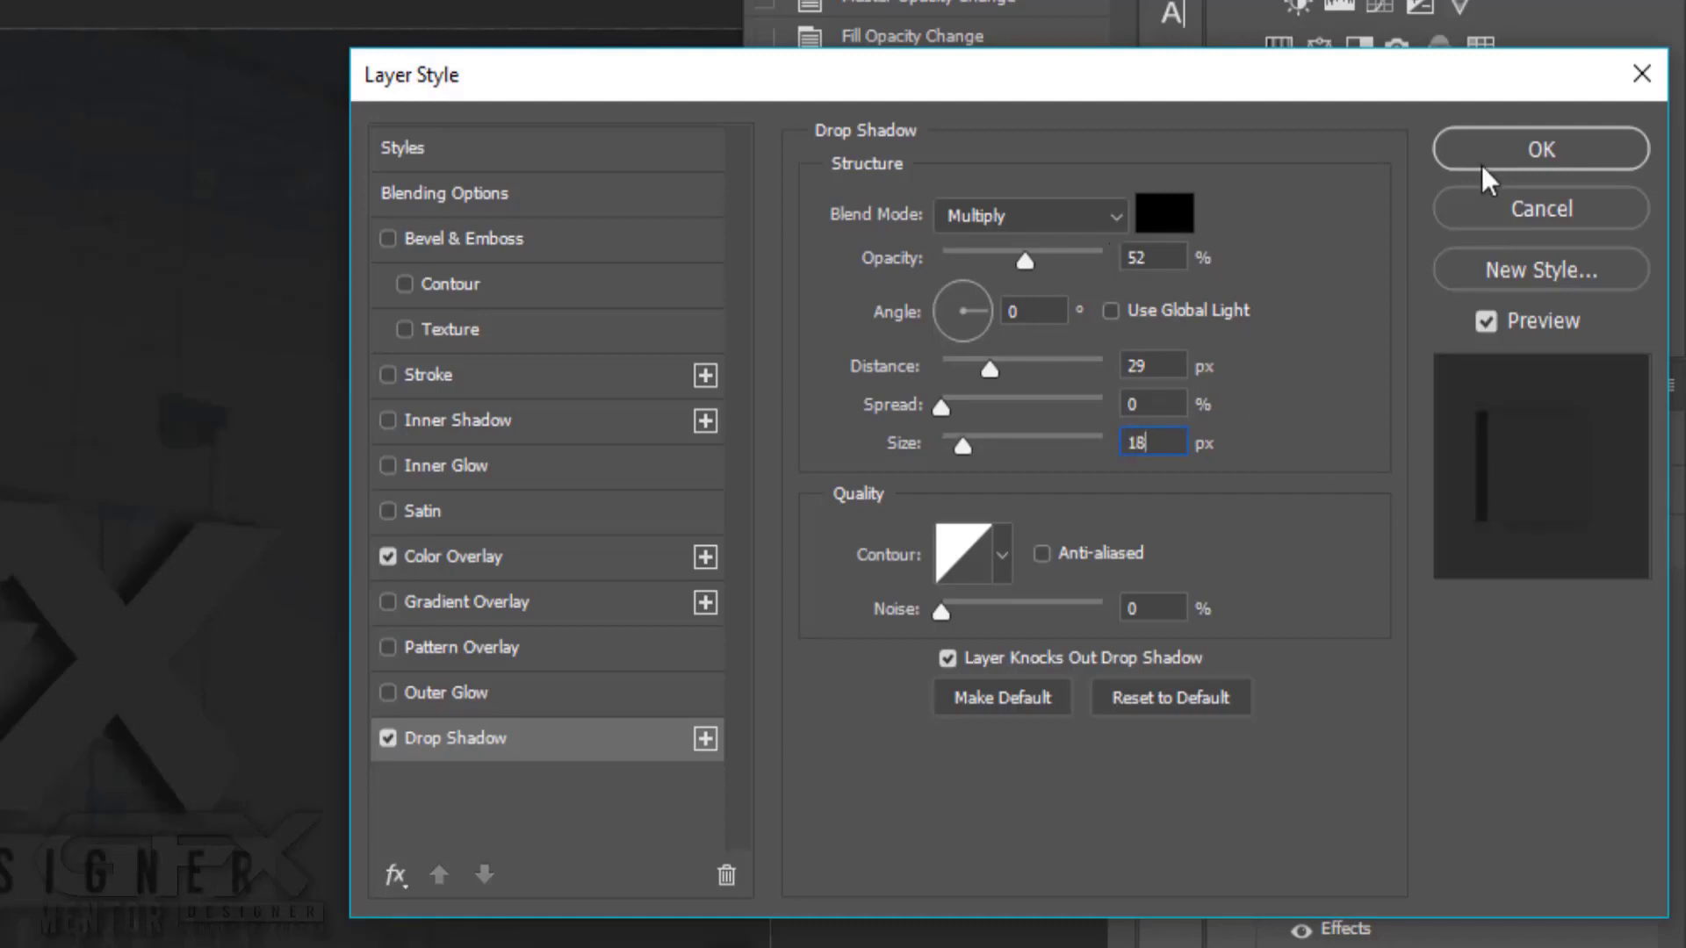
Set layer 03's Drop Shadow noise to 17% and apply the layer style.
left_click(1159, 610)
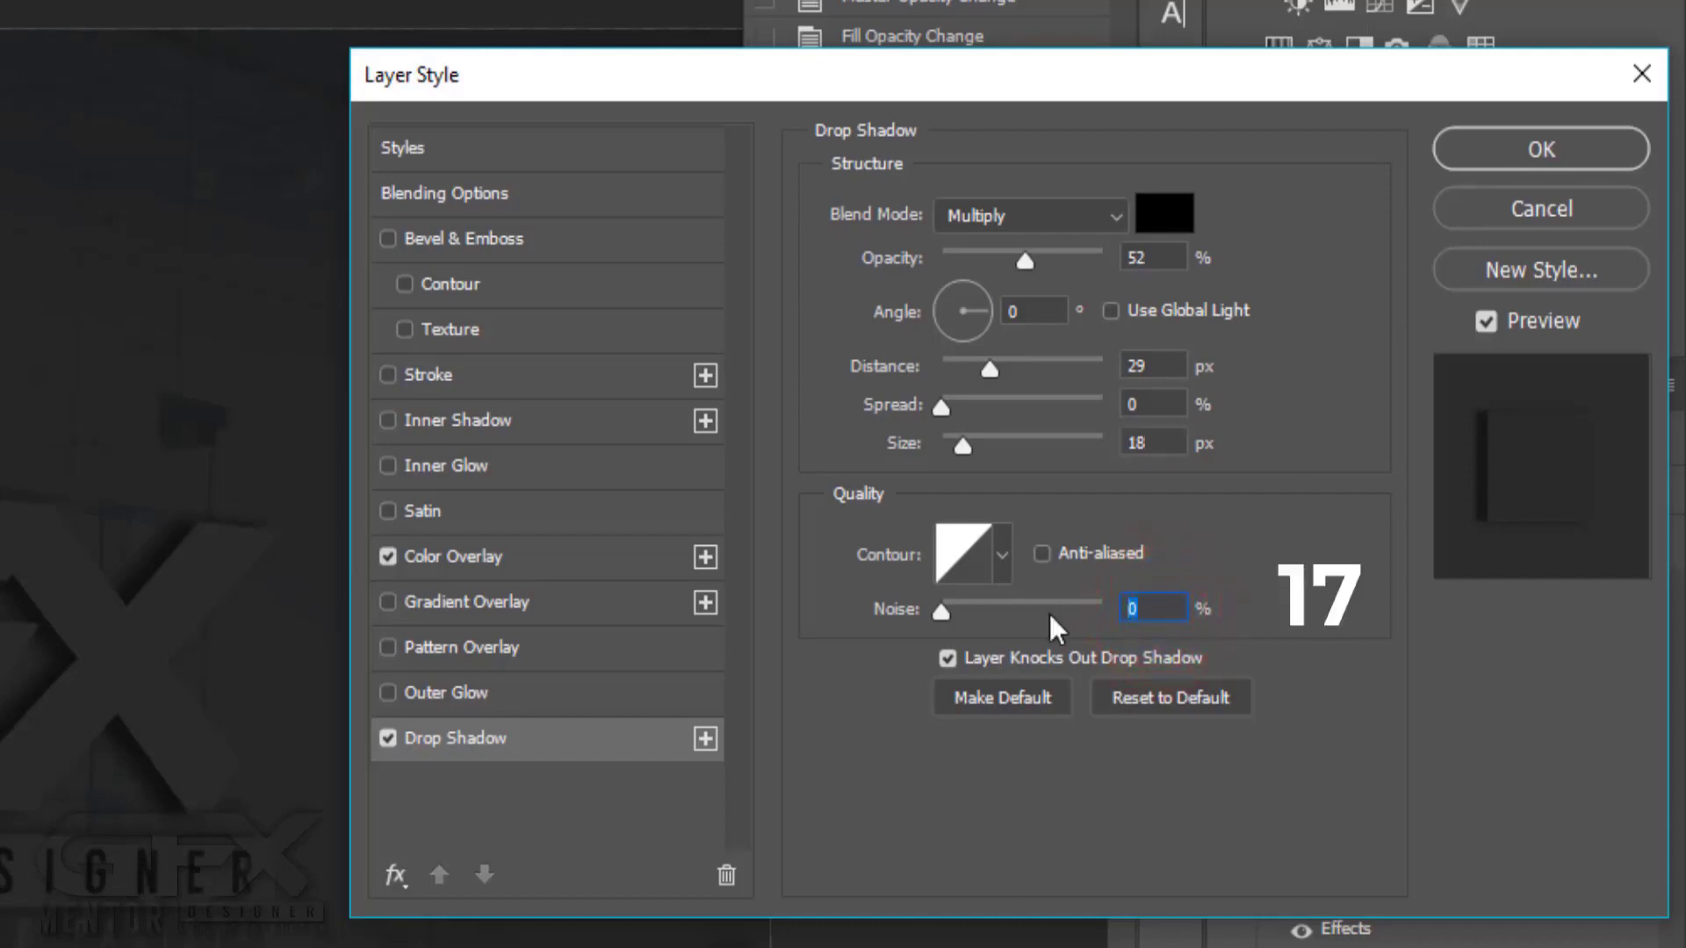
type("17")
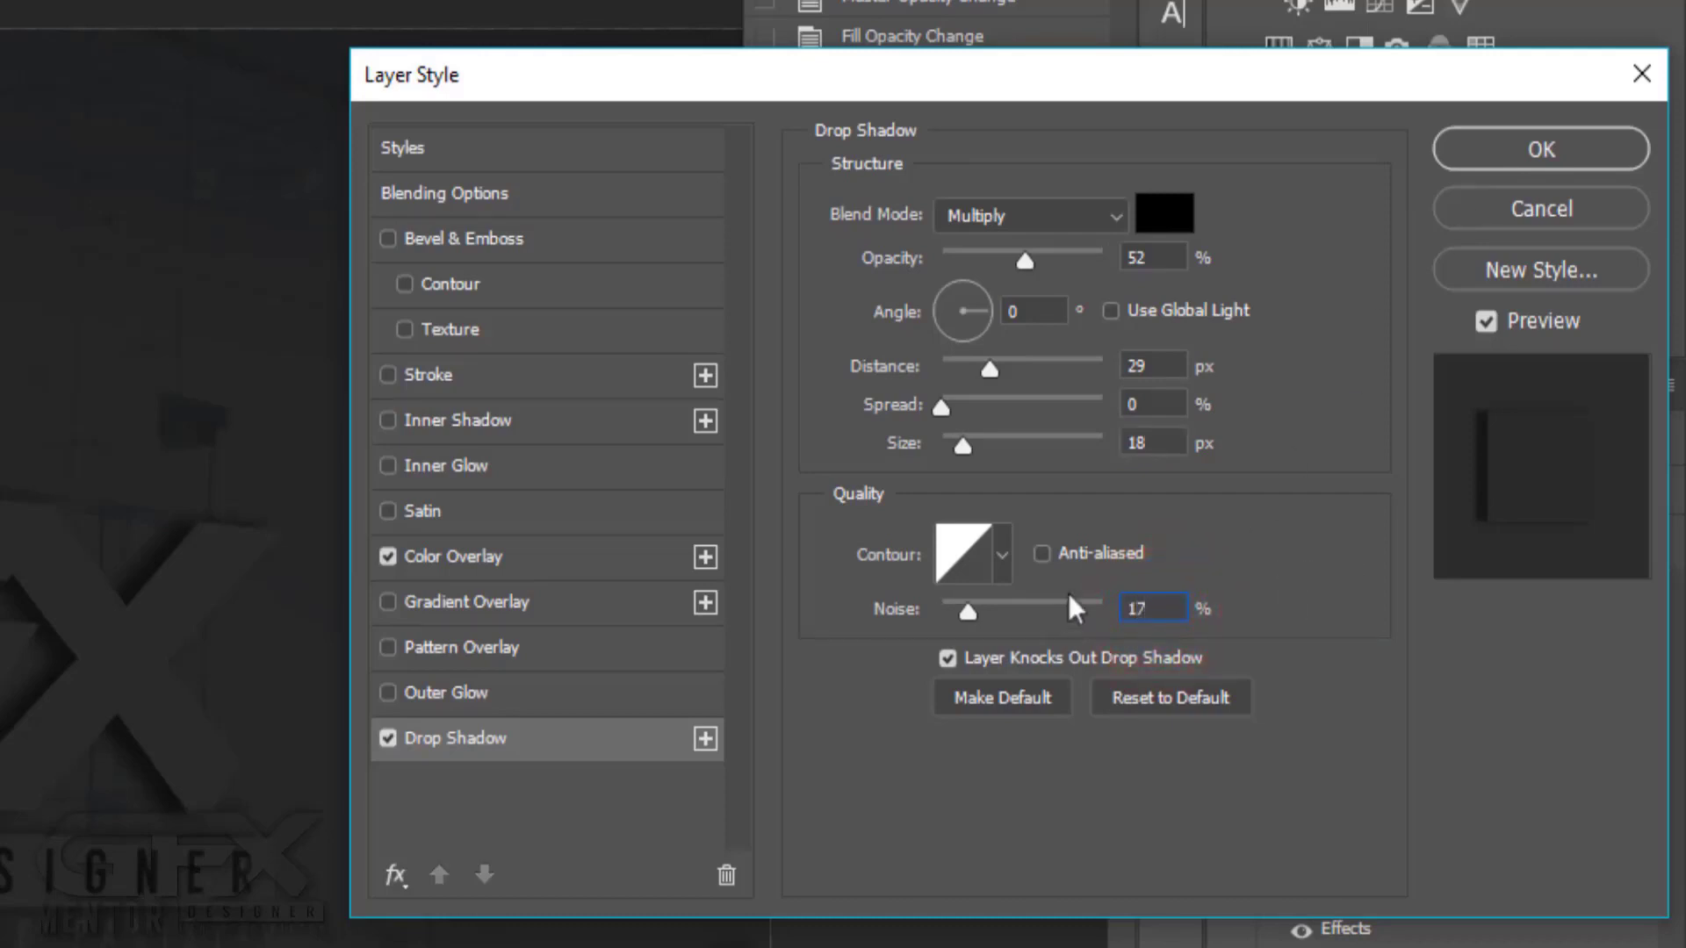
left_click(1480, 151)
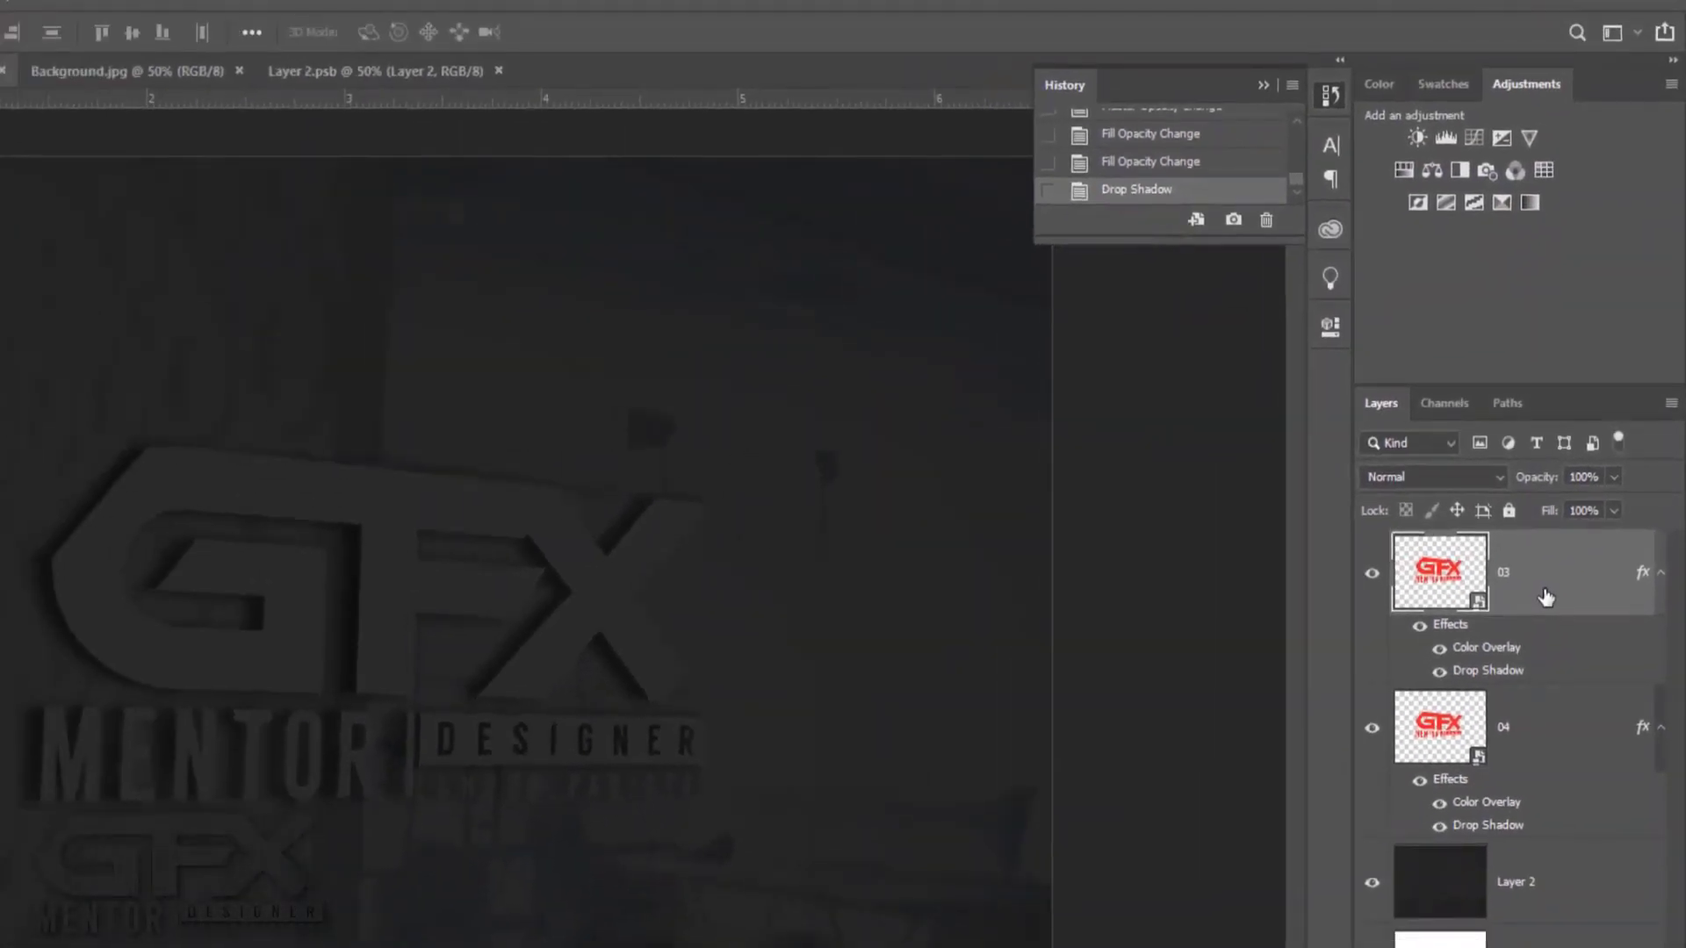
Duplicate layer 03 within the same document and name the copy 02.
right_click(1545, 597)
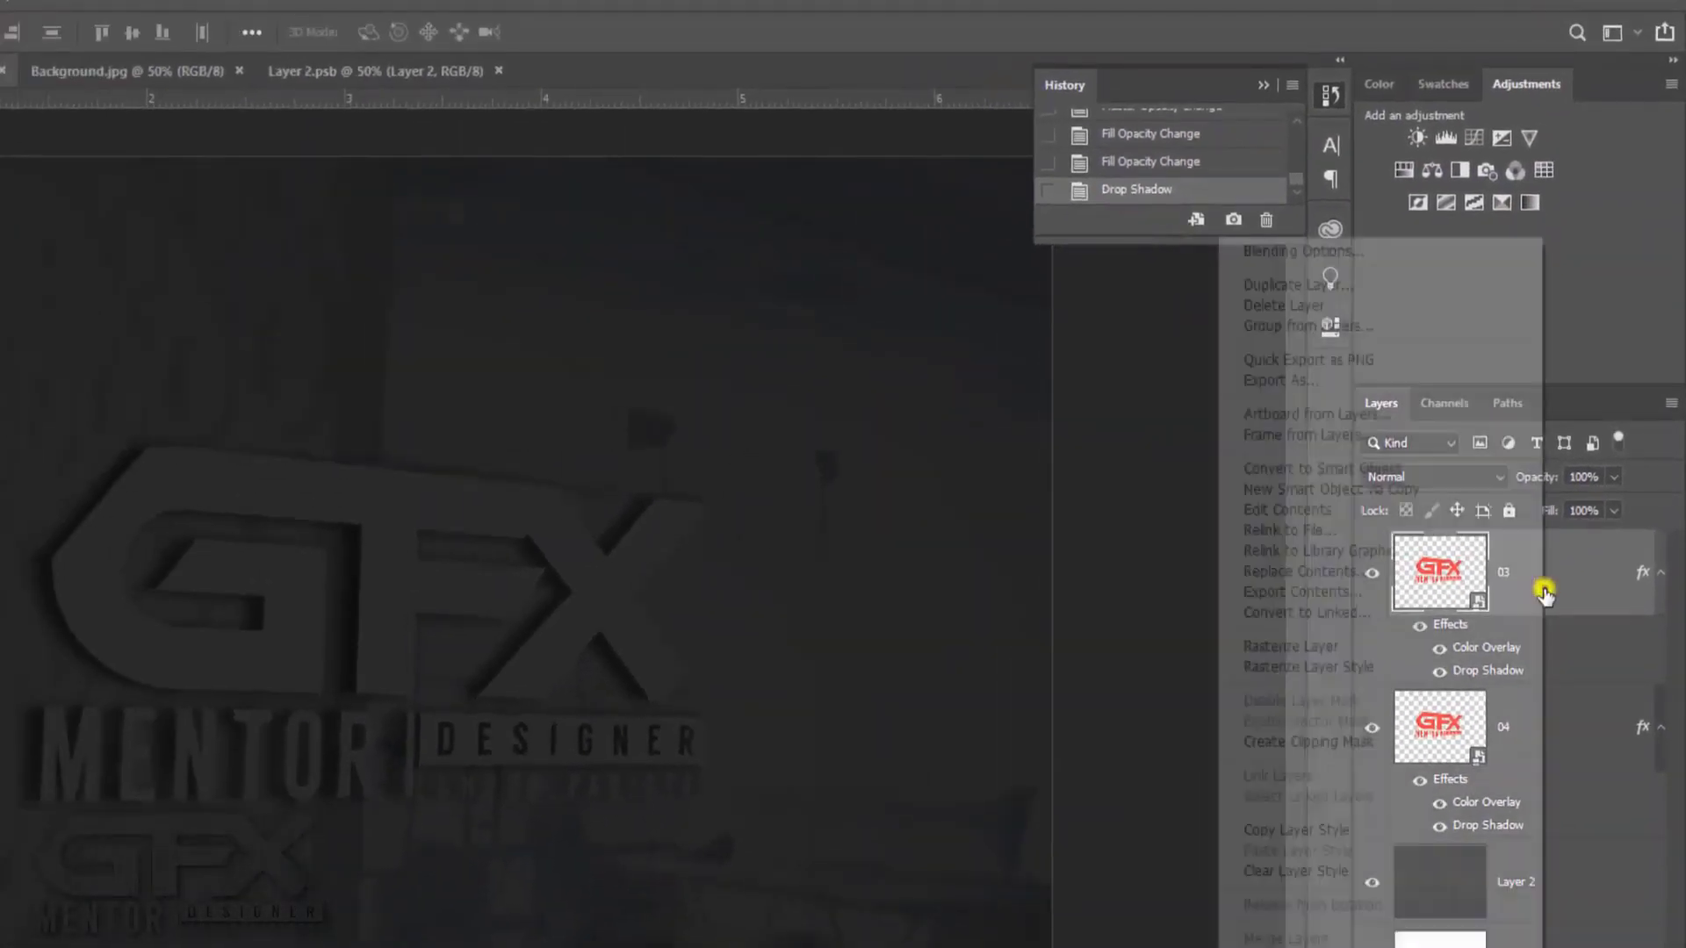
left_click(1355, 282)
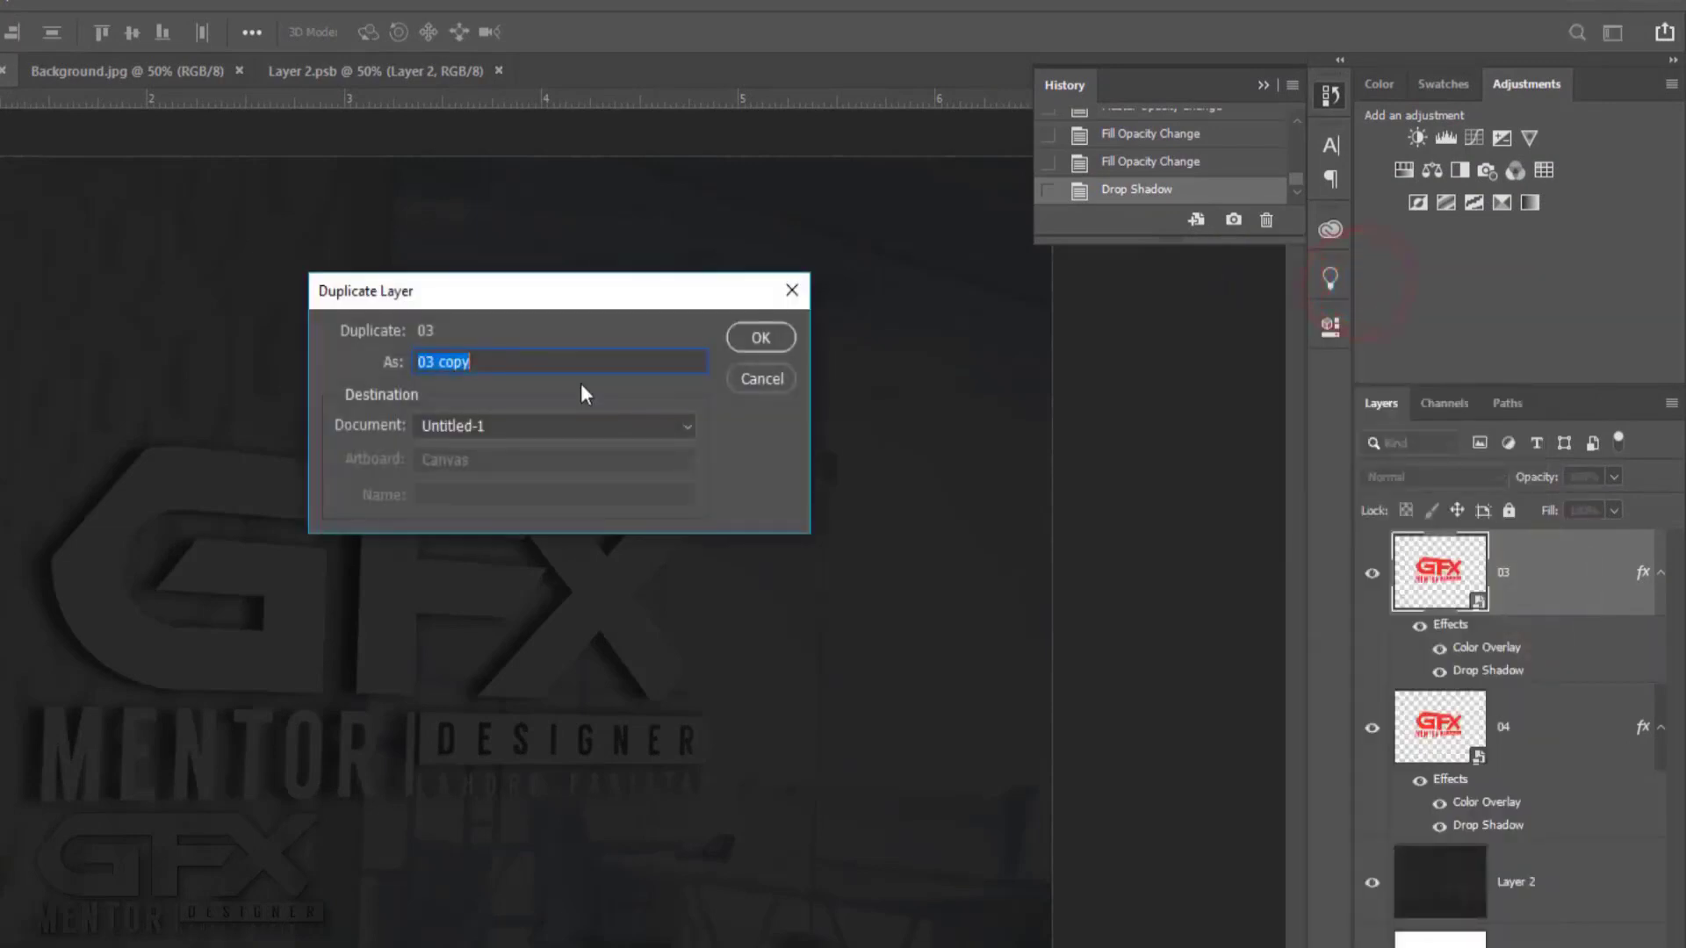
type("02")
left_click(760, 337)
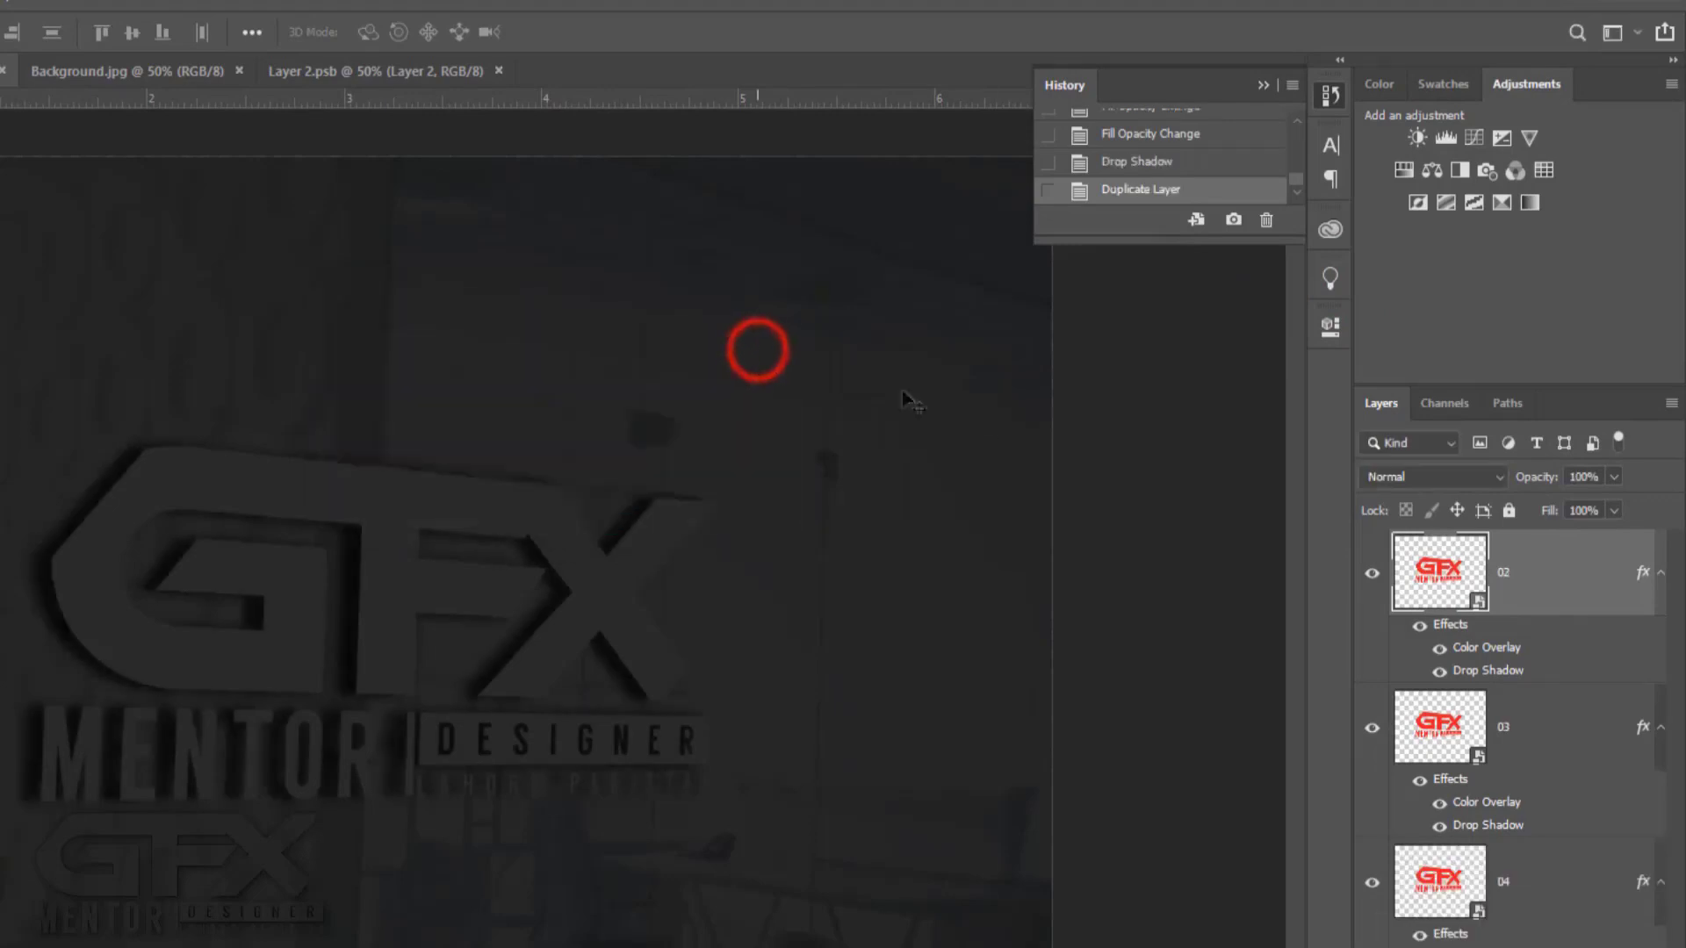
Edit layer 02's Drop Shadow to 75% opacity, 5 px distance and 16 px size.
right_click(1561, 590)
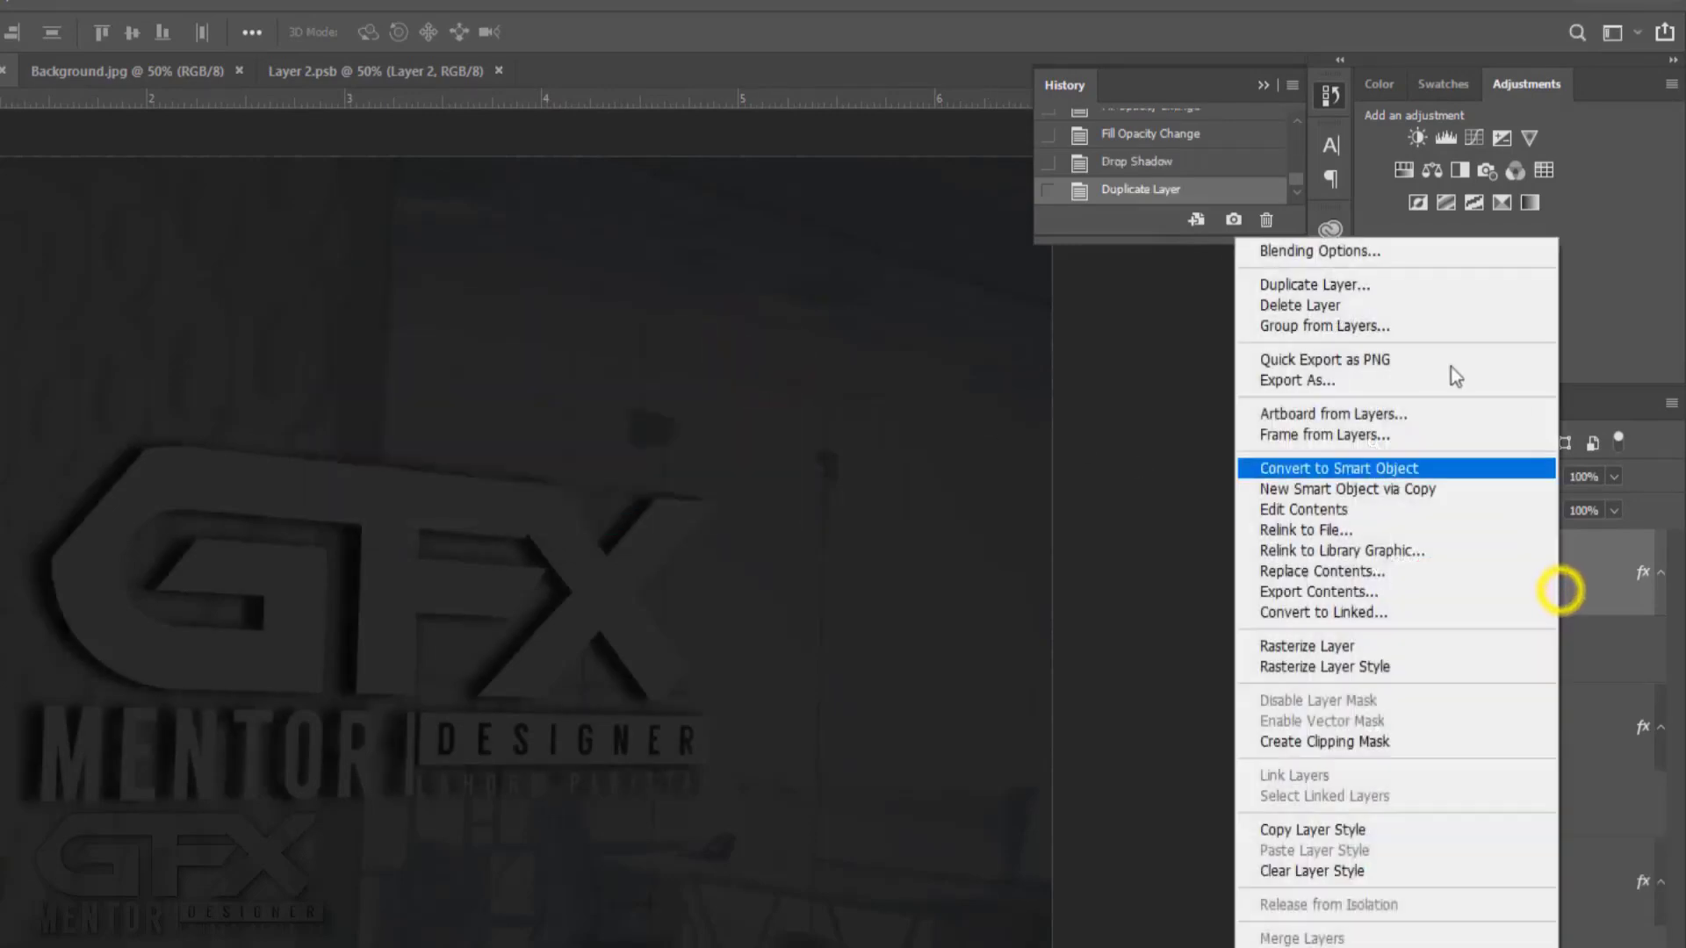
left_click(1398, 257)
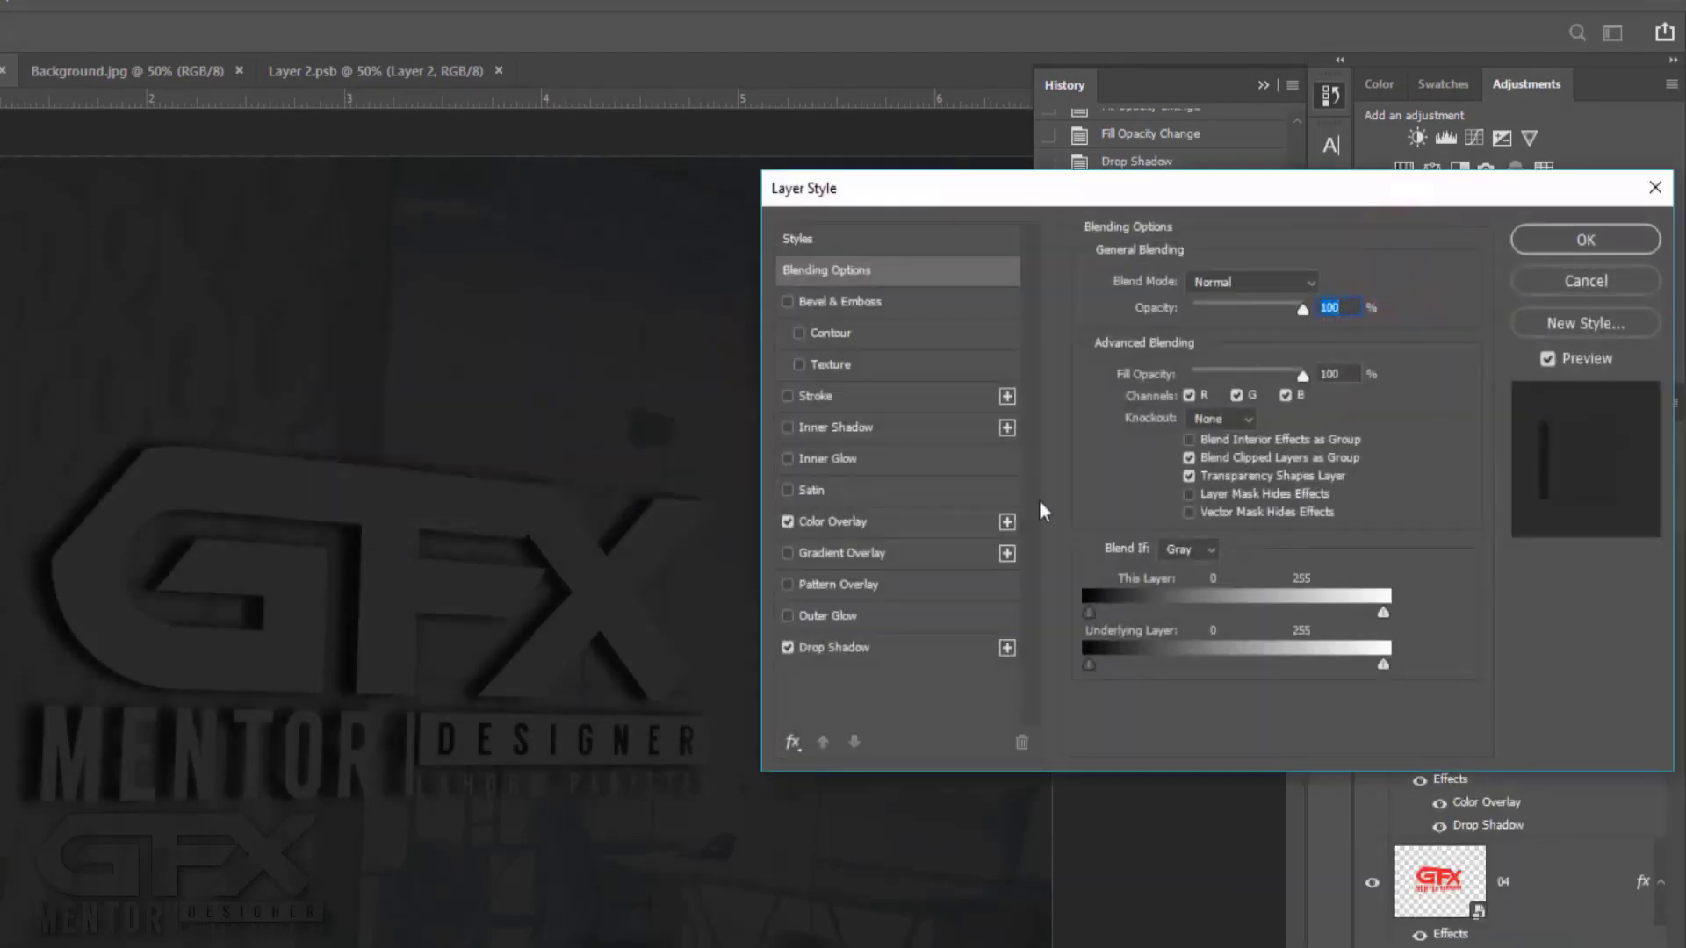
left_click(834, 647)
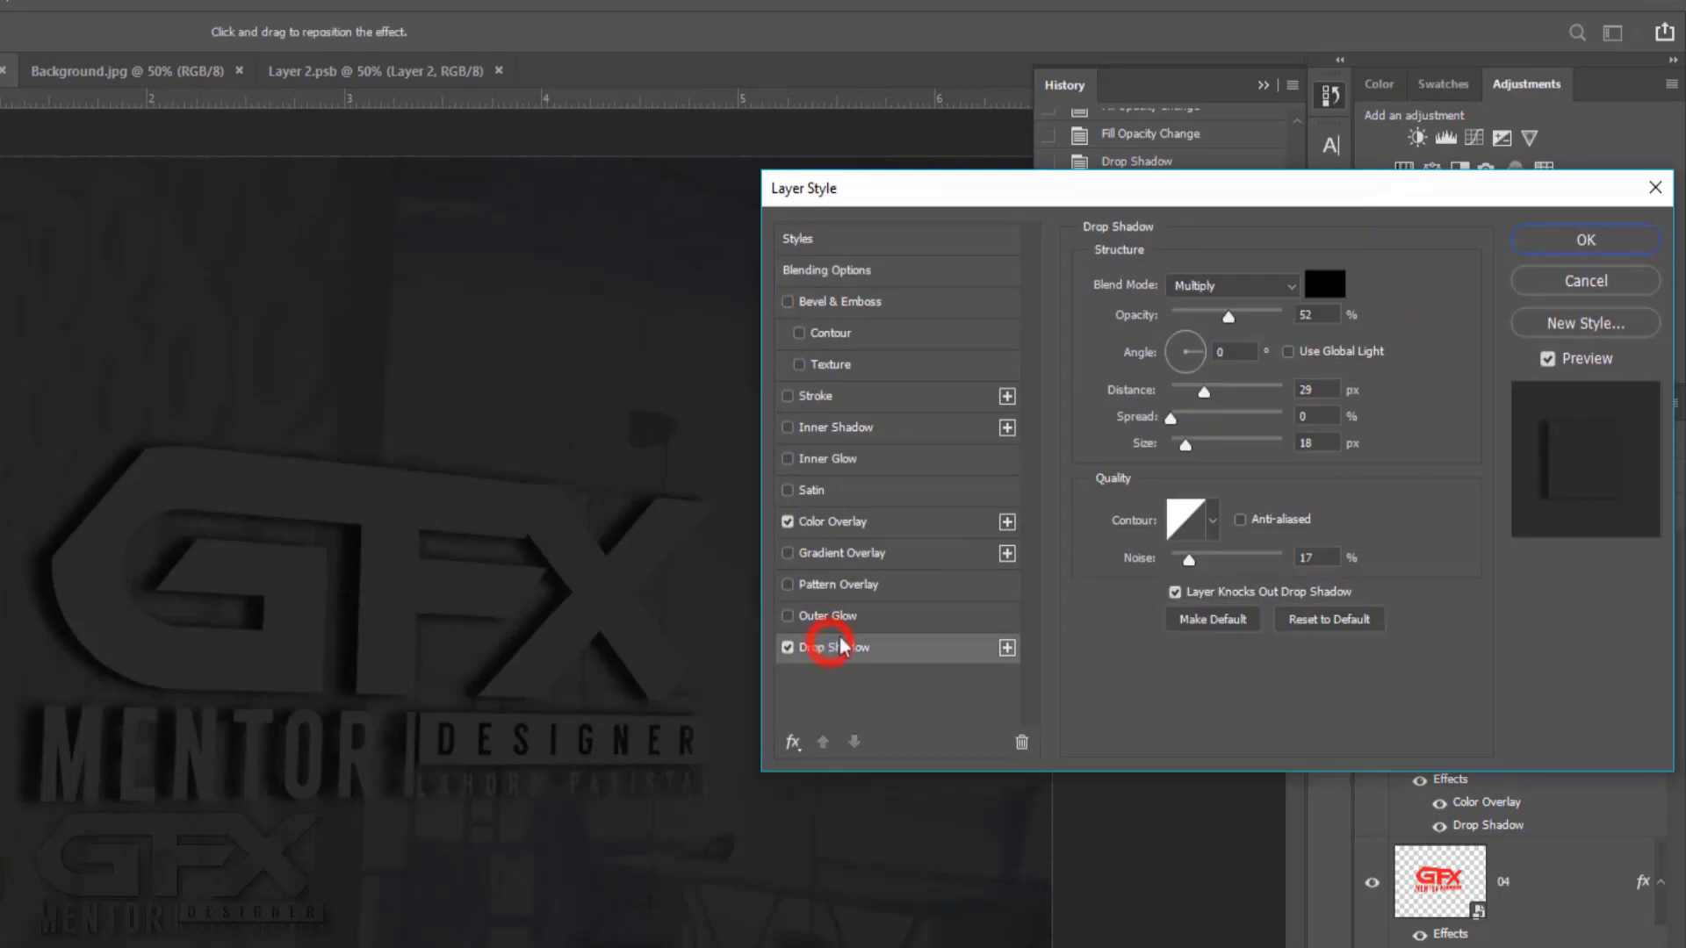
double_click(1320, 316)
type("75")
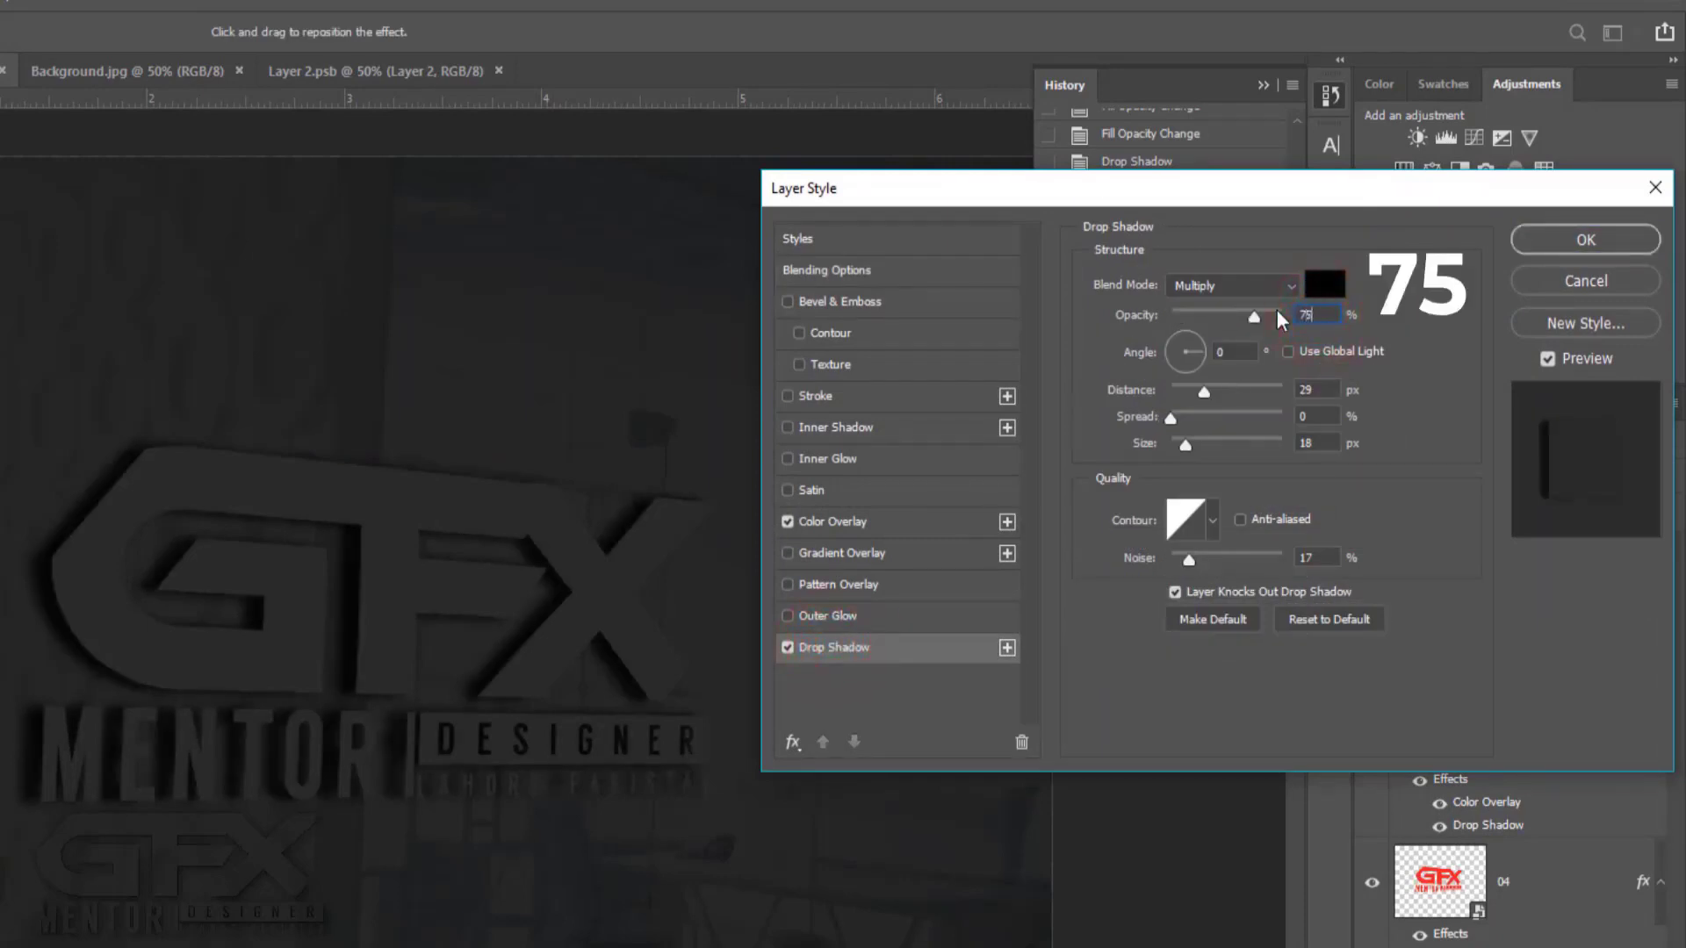
key("Tab")
type("5")
key("Tab")
key("Tab")
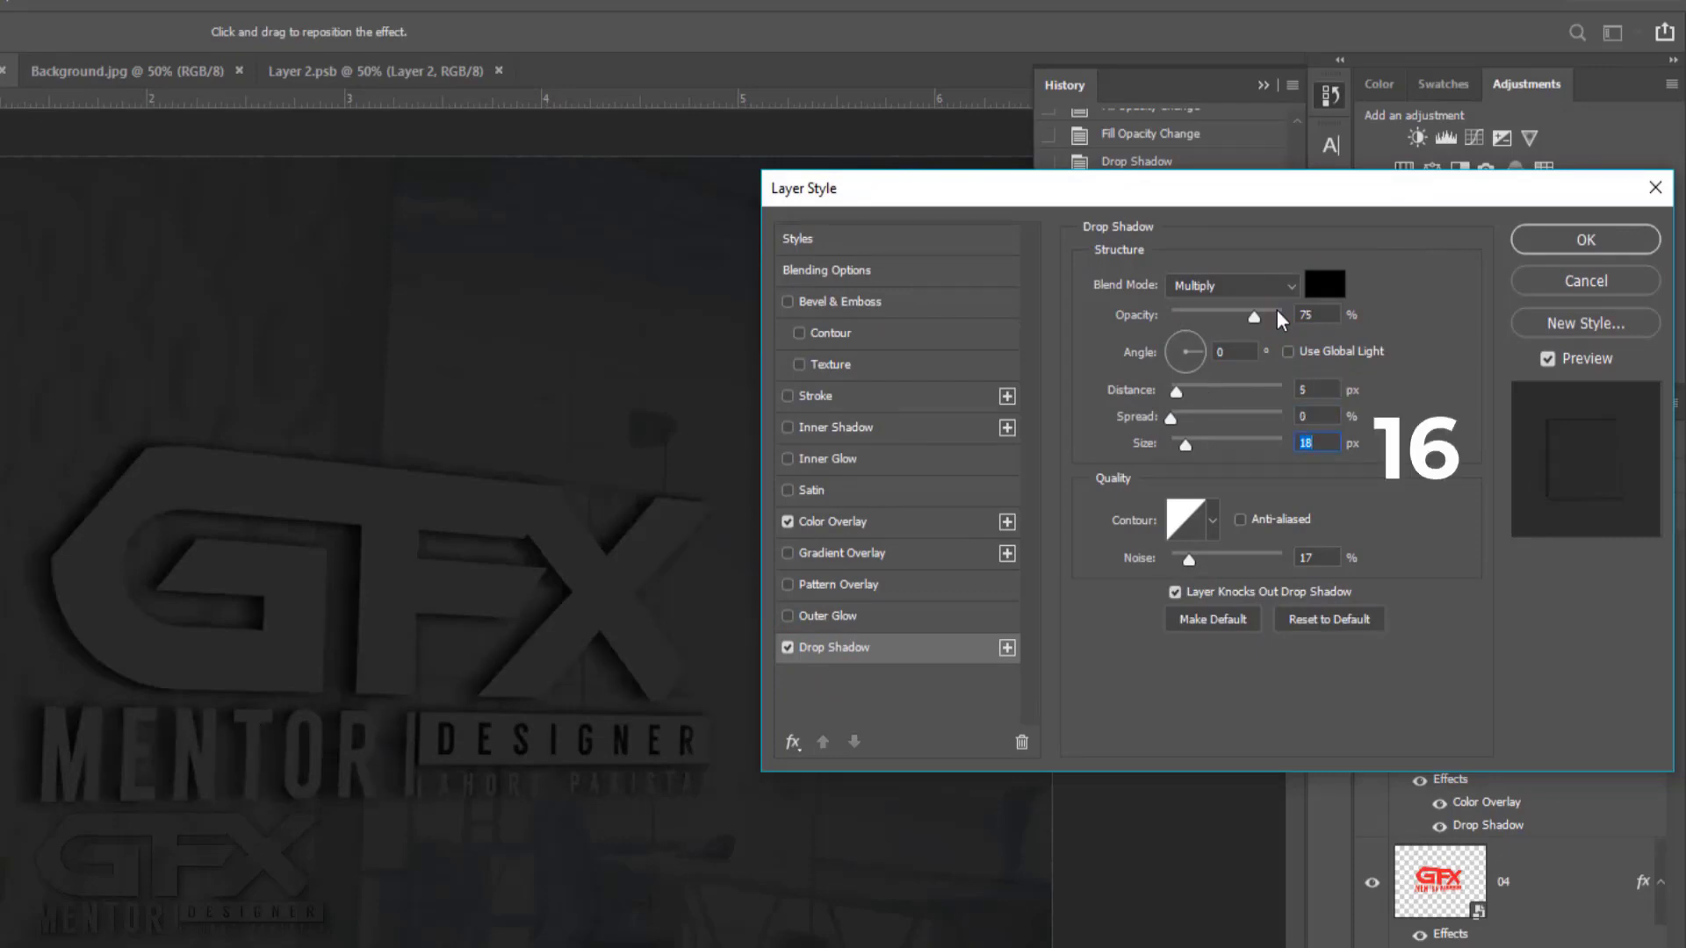
type("16")
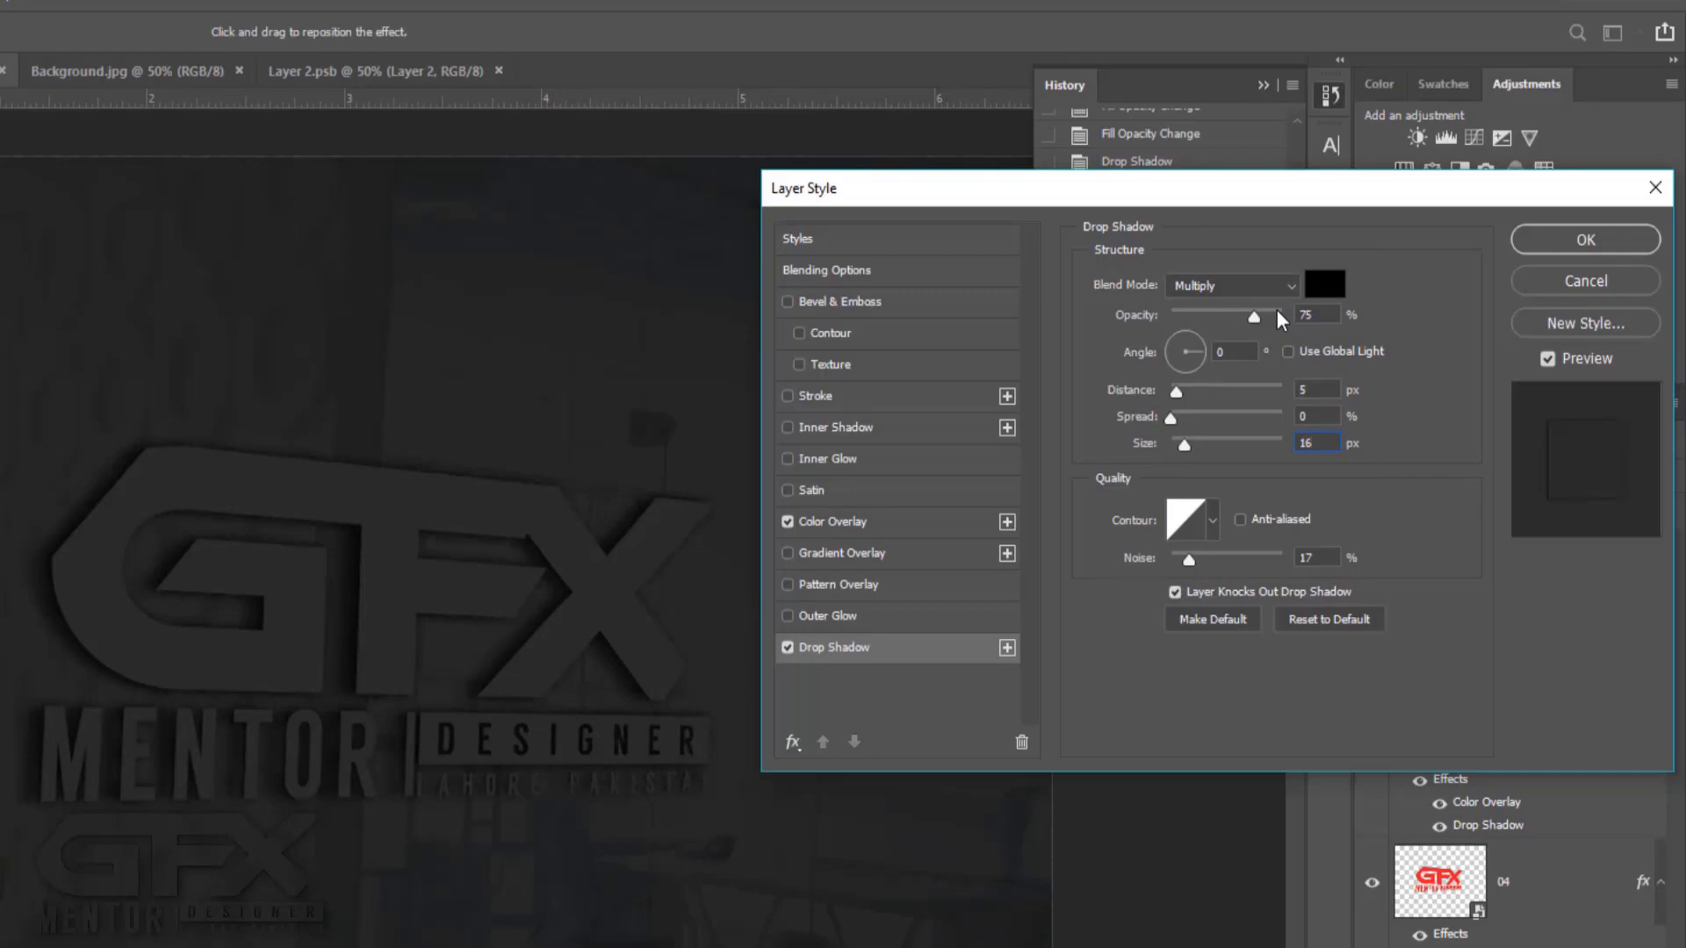
Set layer 02's Drop Shadow noise to 0% and apply the layer style.
double_click(1315, 557)
type("00")
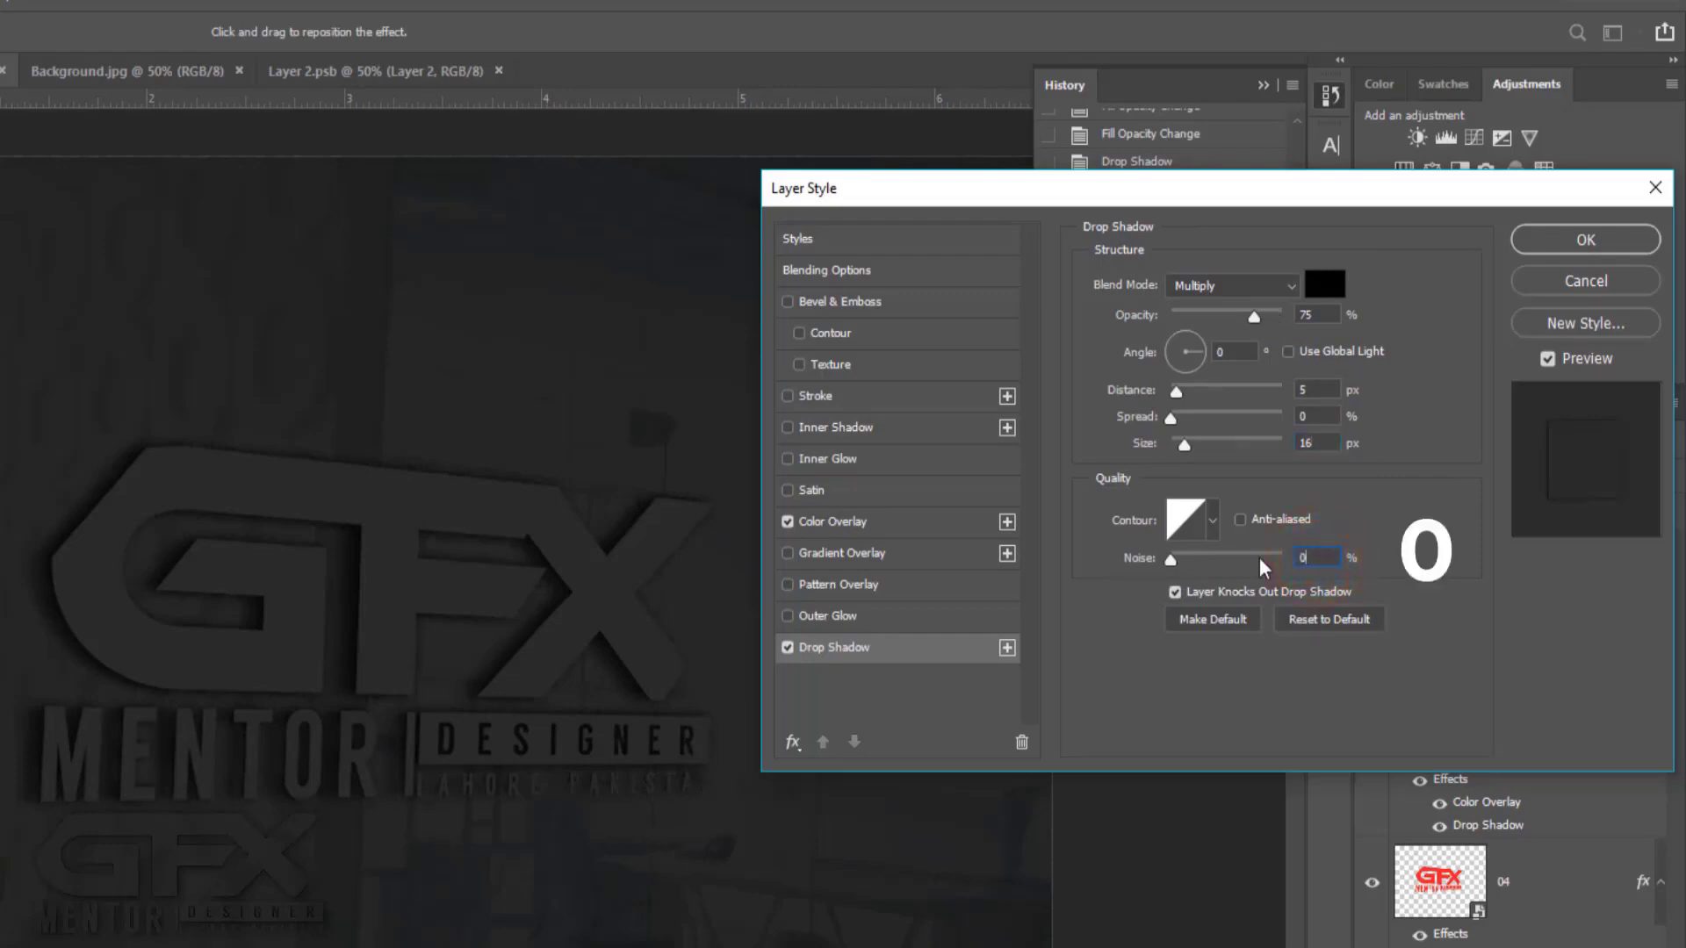
left_click(1560, 240)
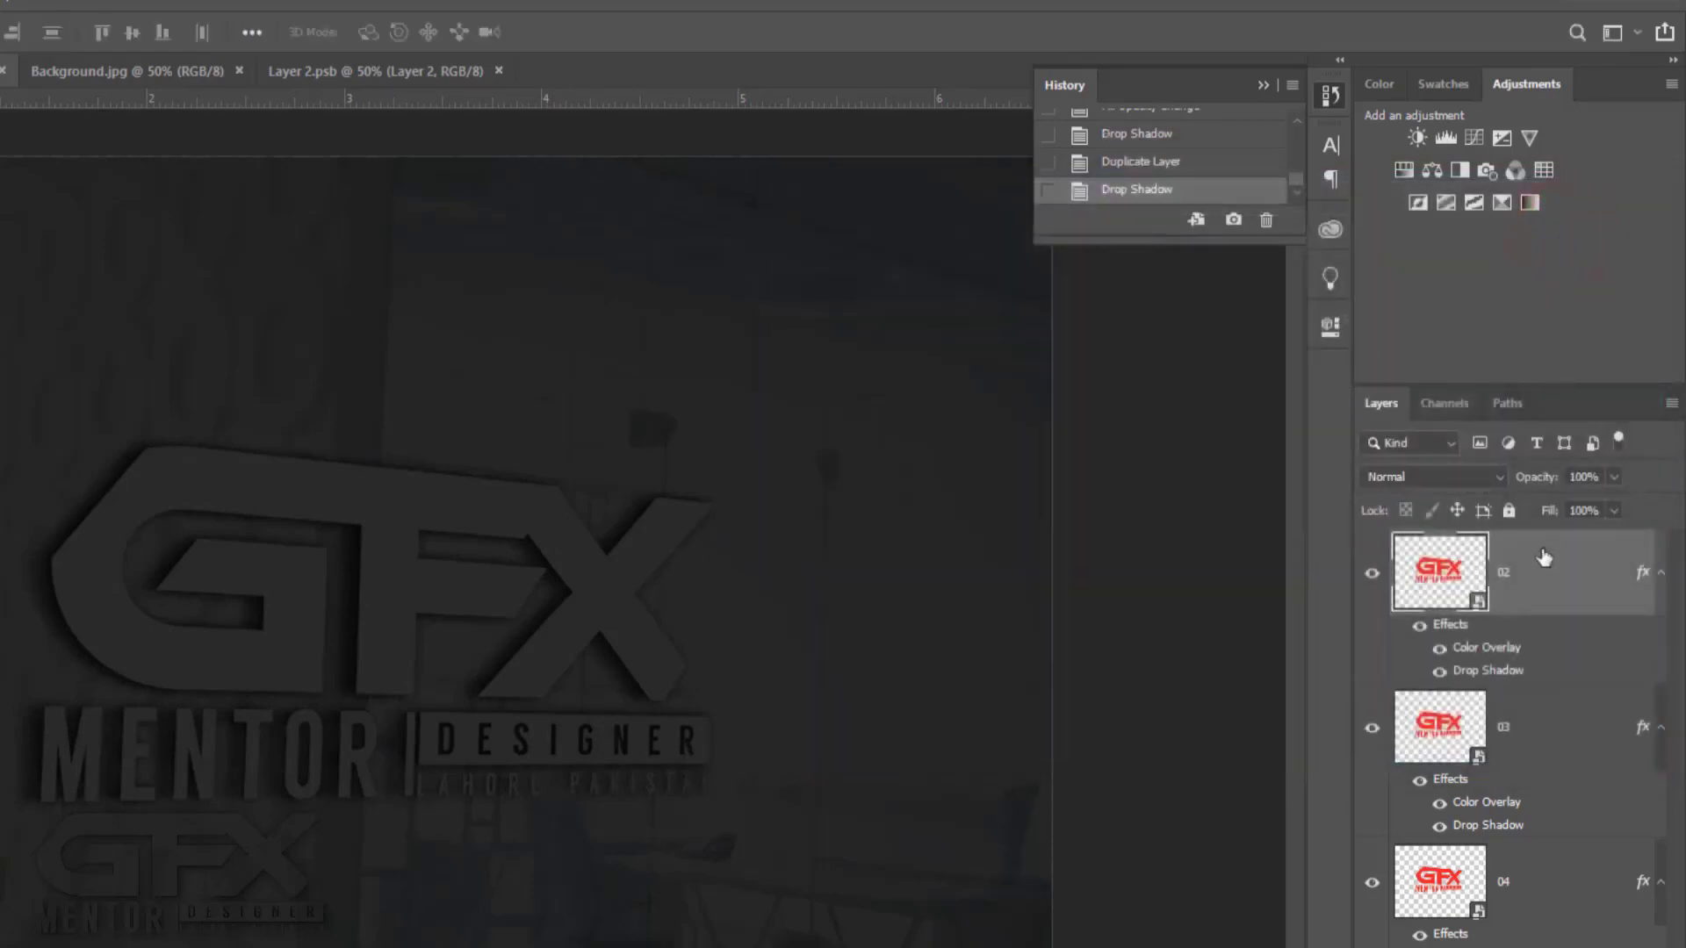
Duplicate layer 02 within the same document and name the copy 01.
right_click(1542, 562)
left_click(1327, 282)
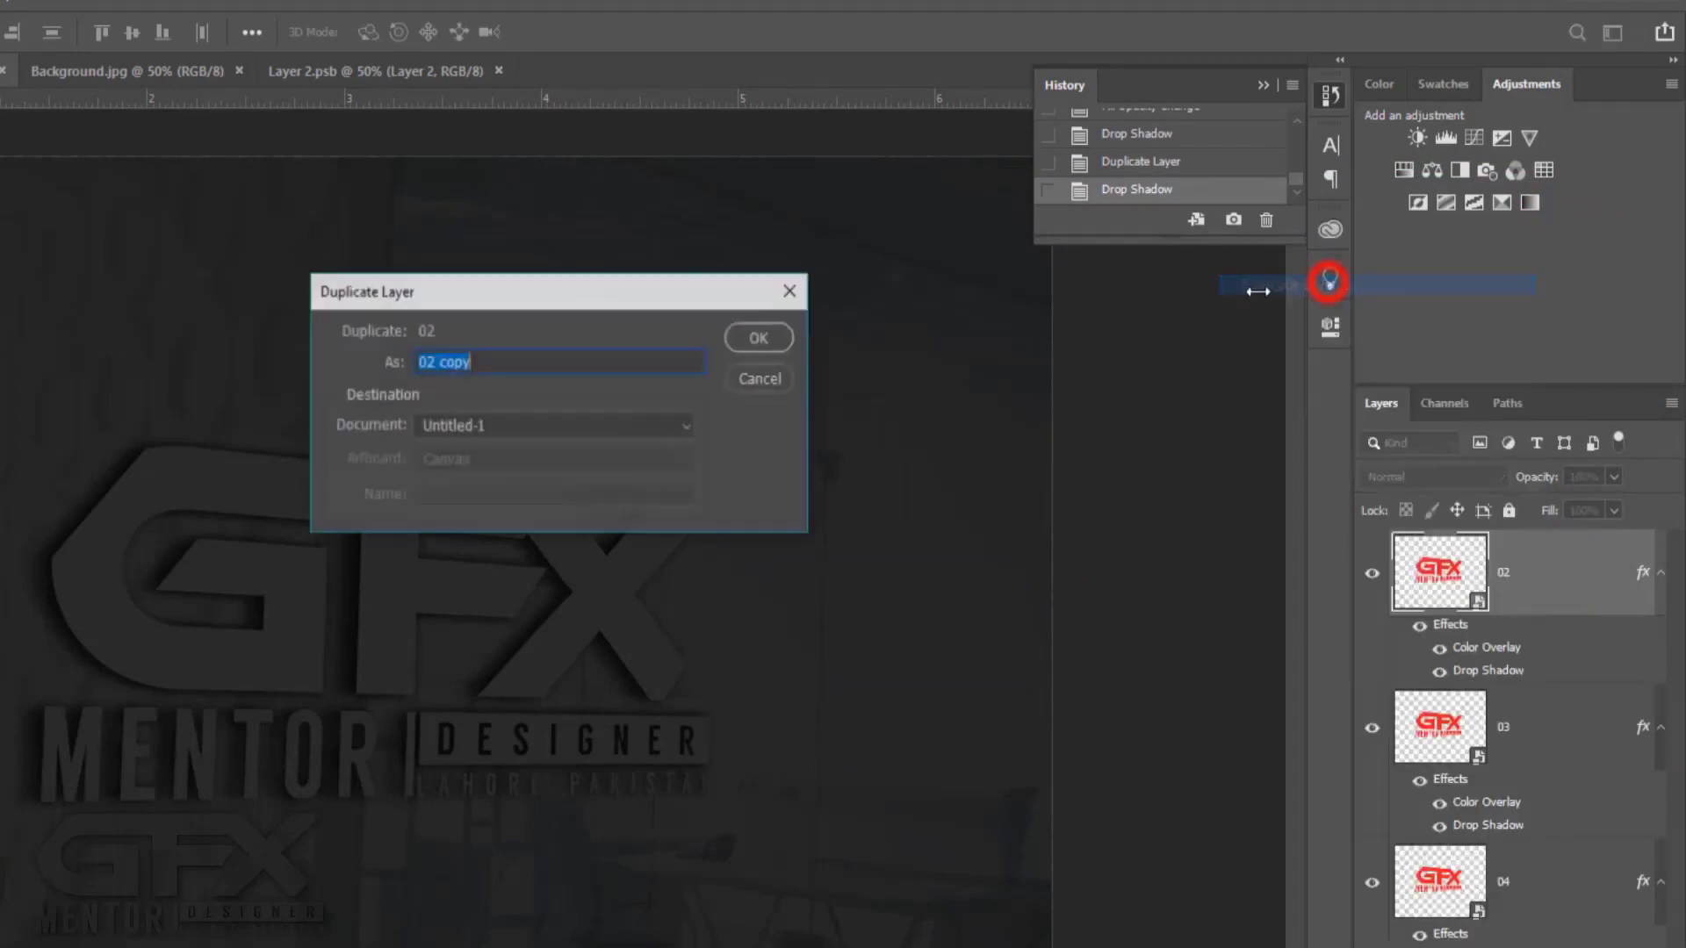
type("01")
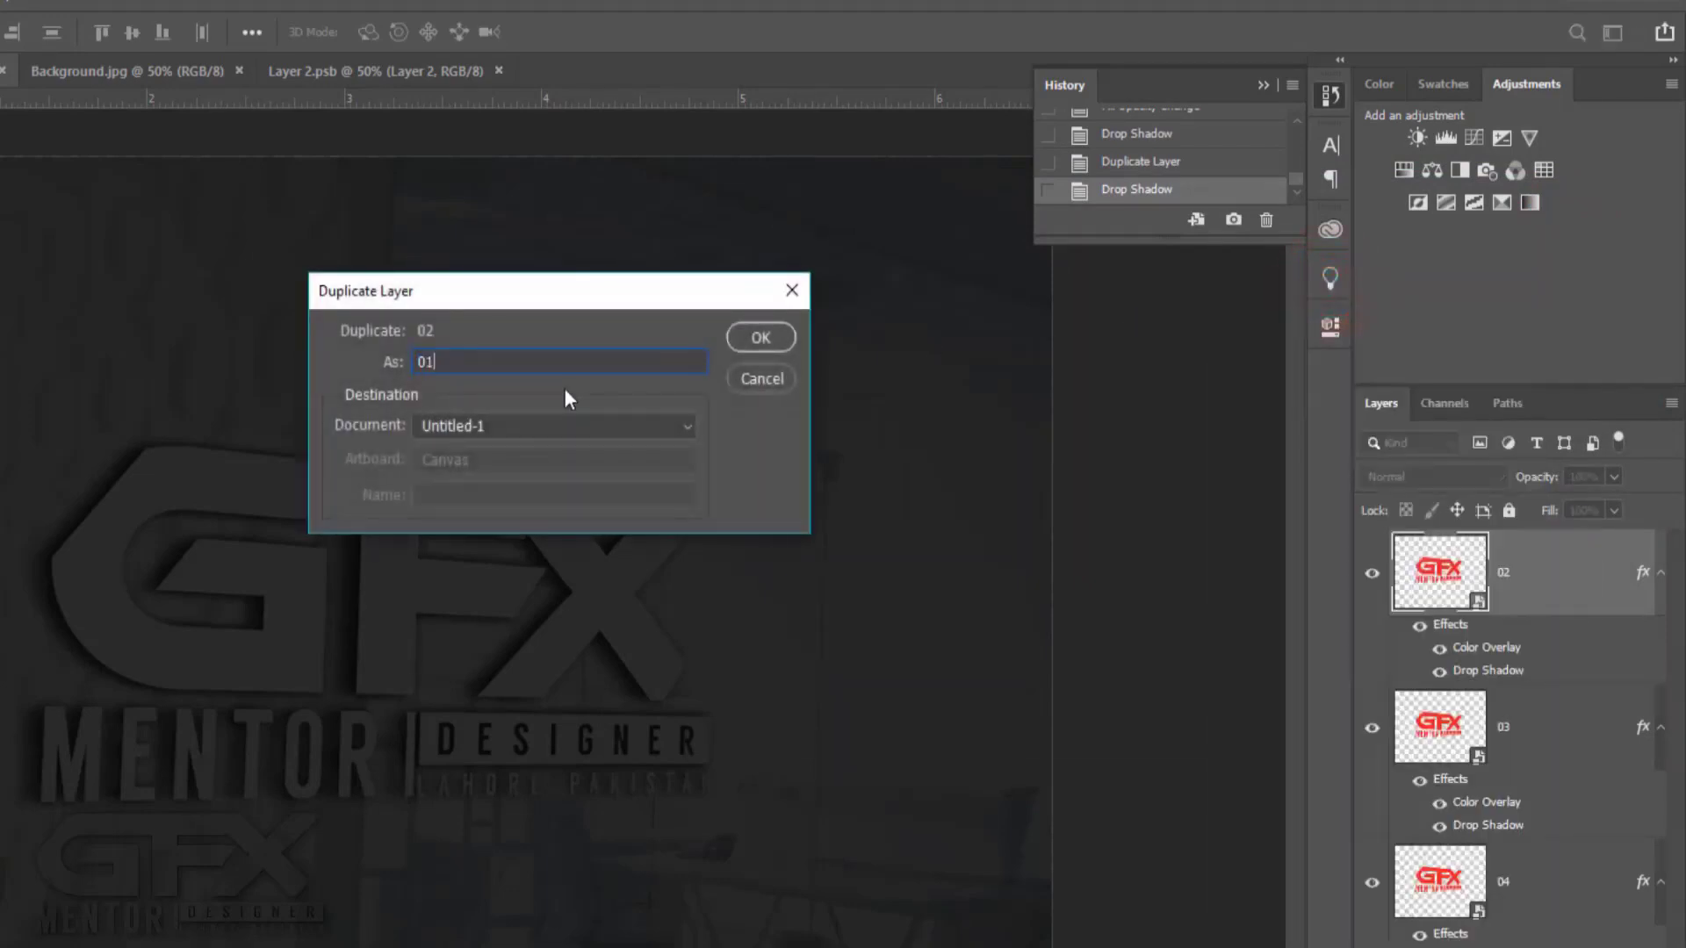
left_click(745, 342)
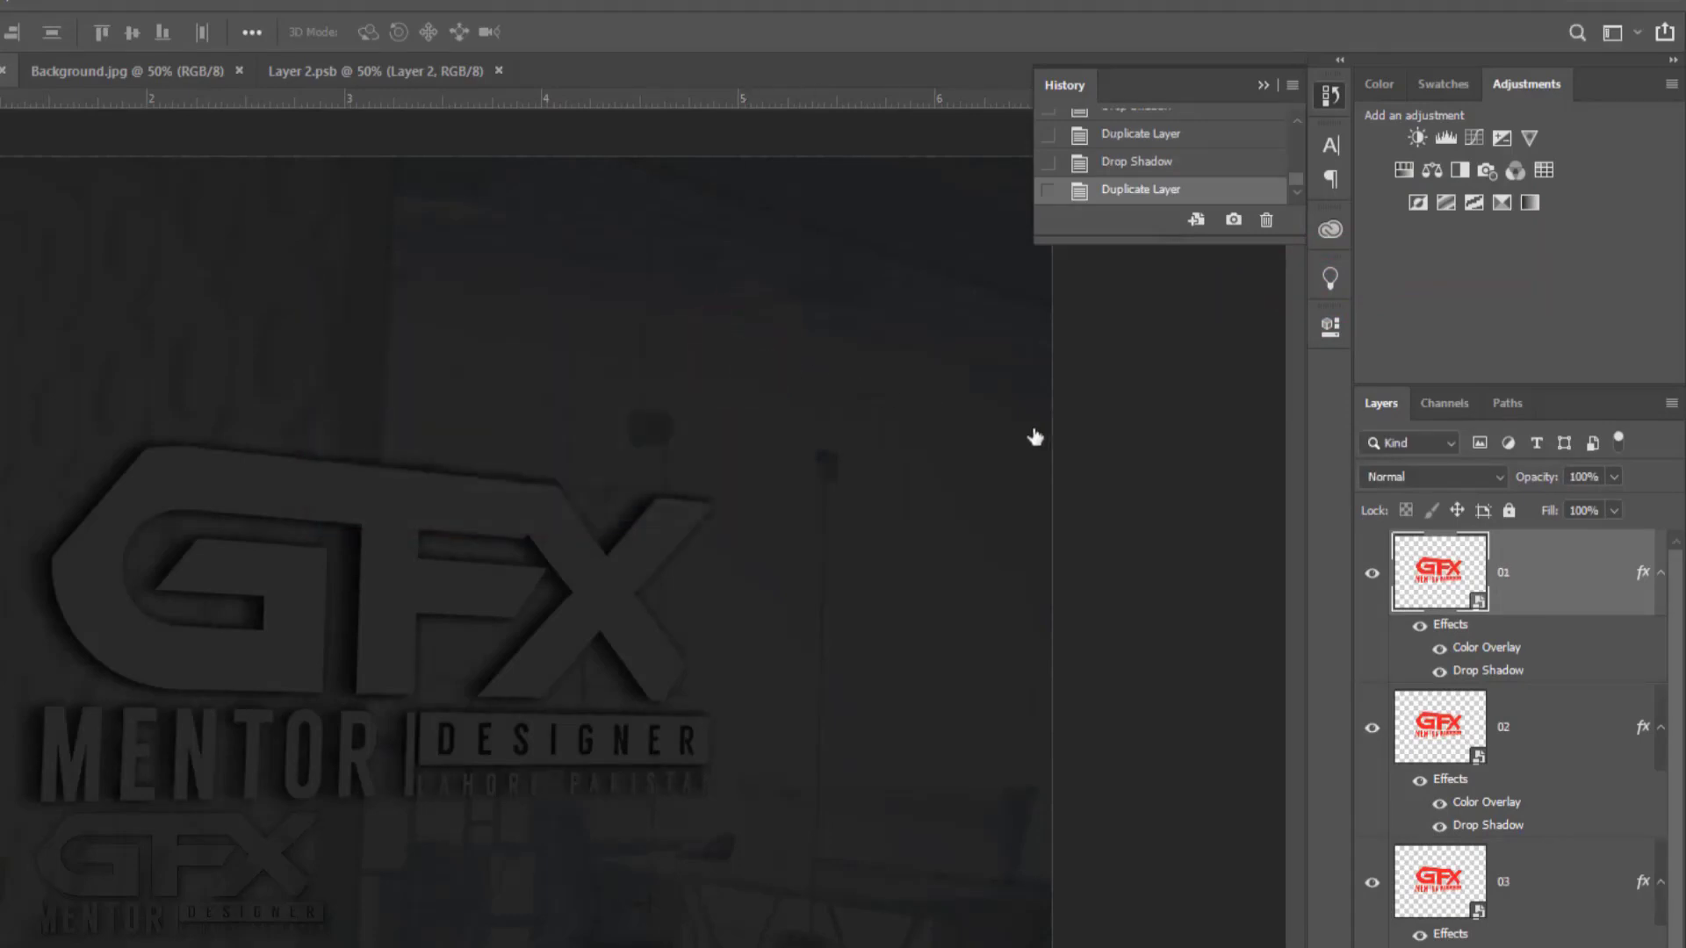
Edit layer 01's Drop Shadow to 100% opacity and 5 px distance.
right_click(1552, 578)
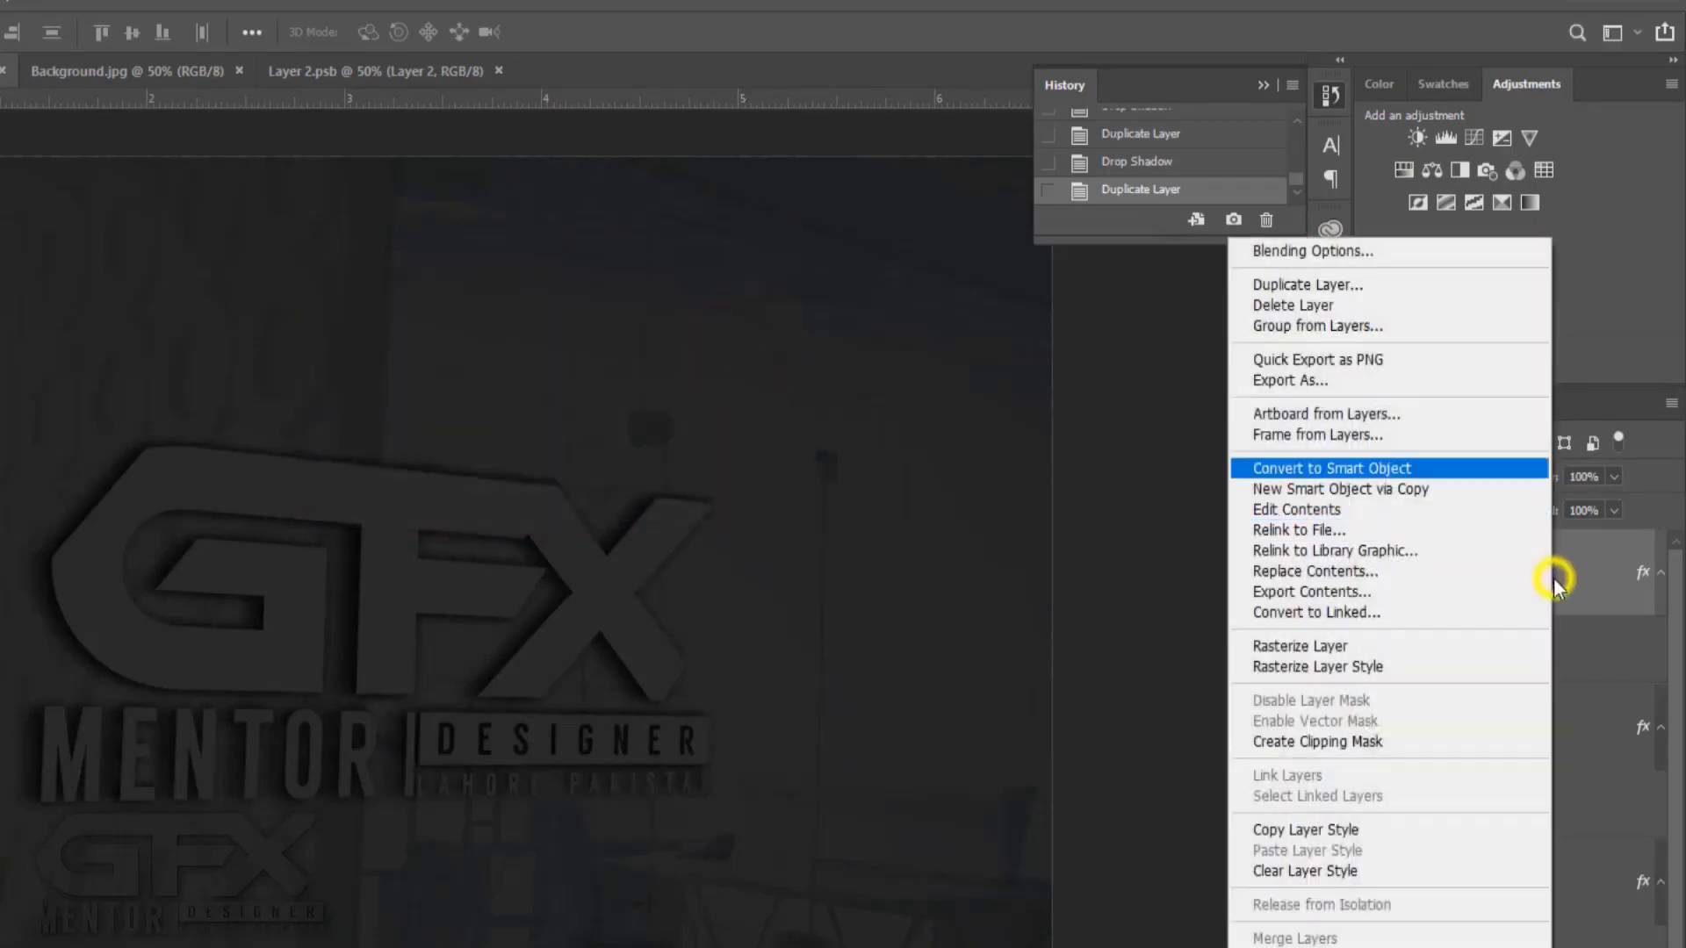
left_click(1329, 253)
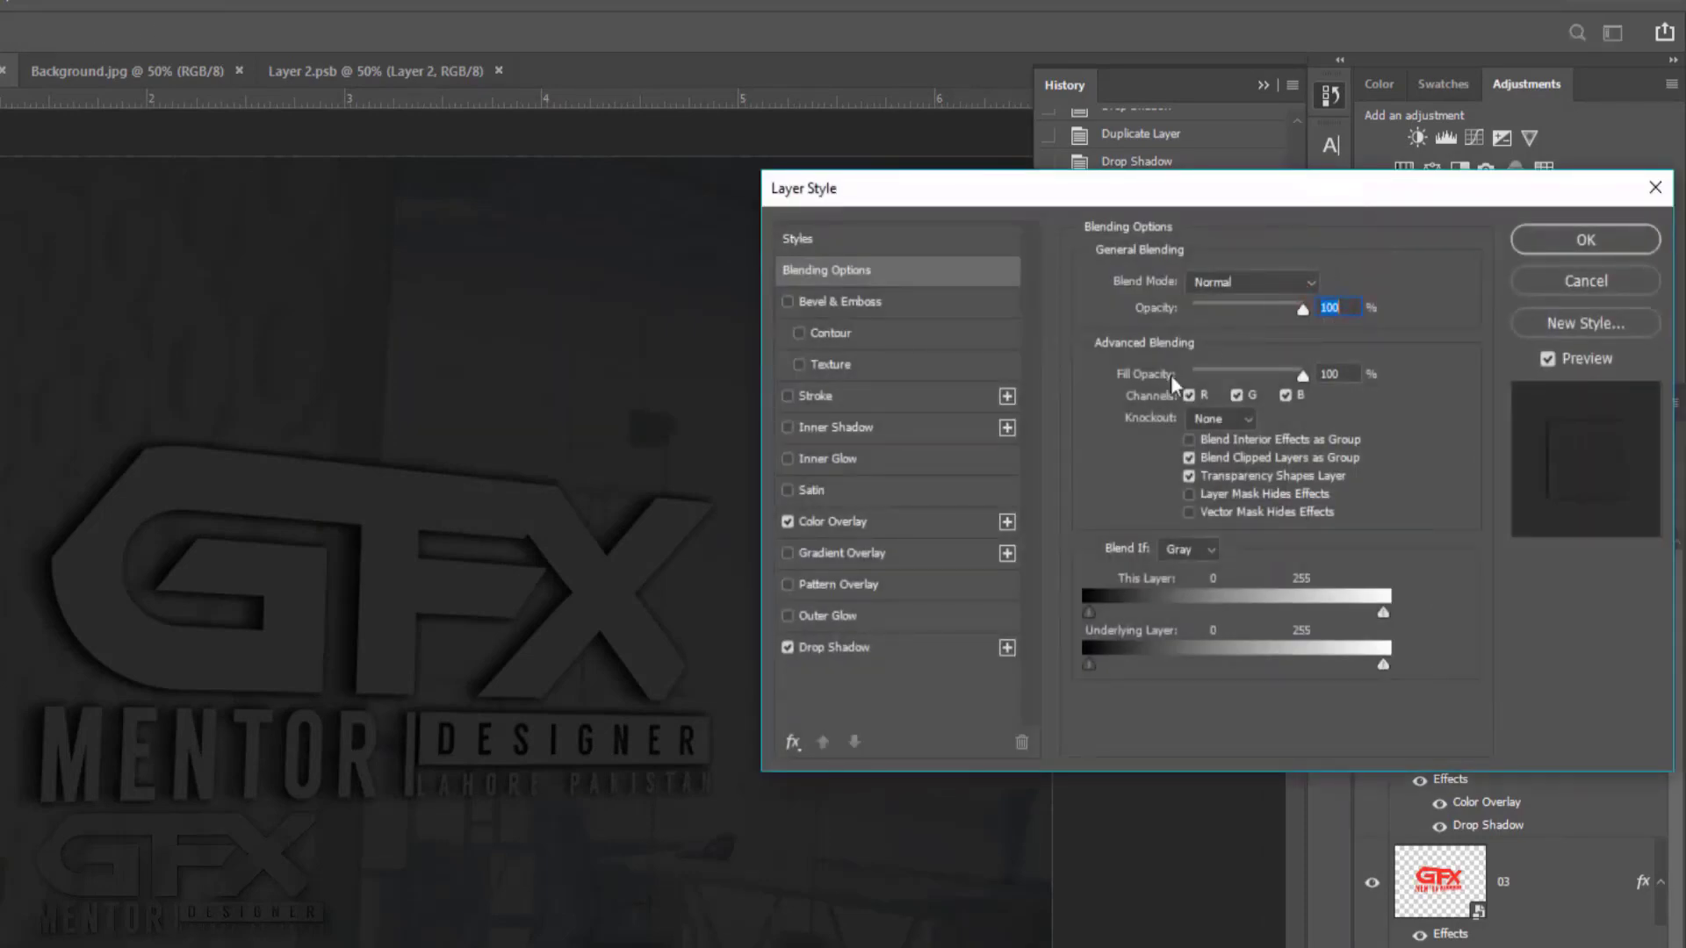
left_click(824, 644)
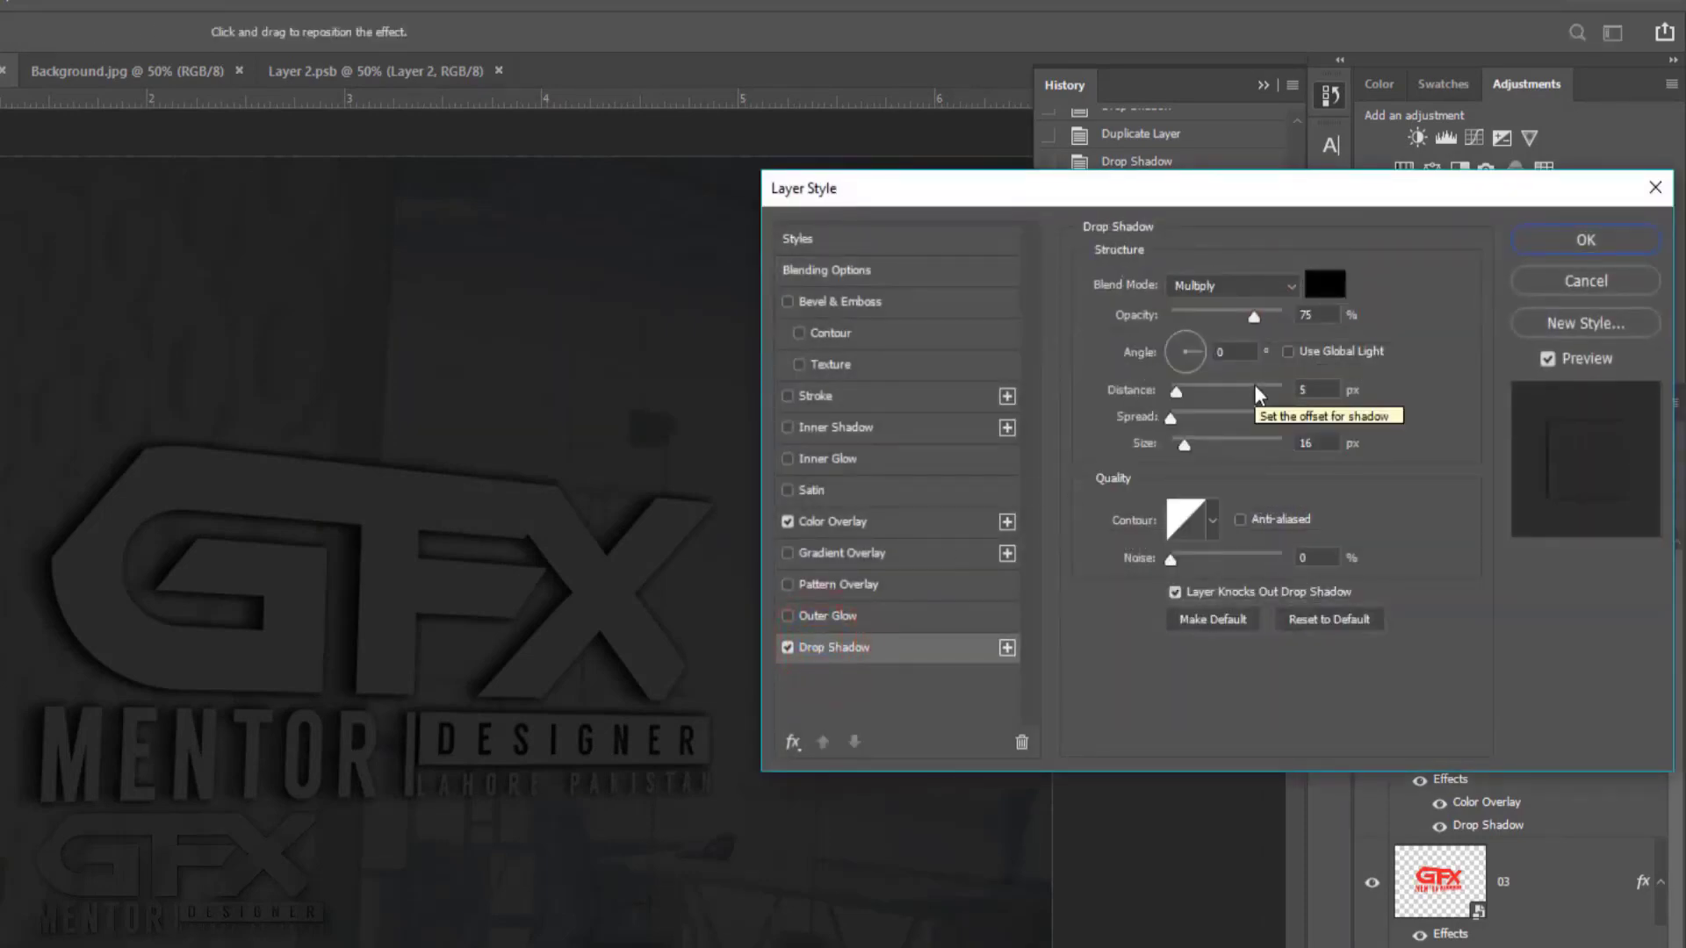
left_click(1317, 318)
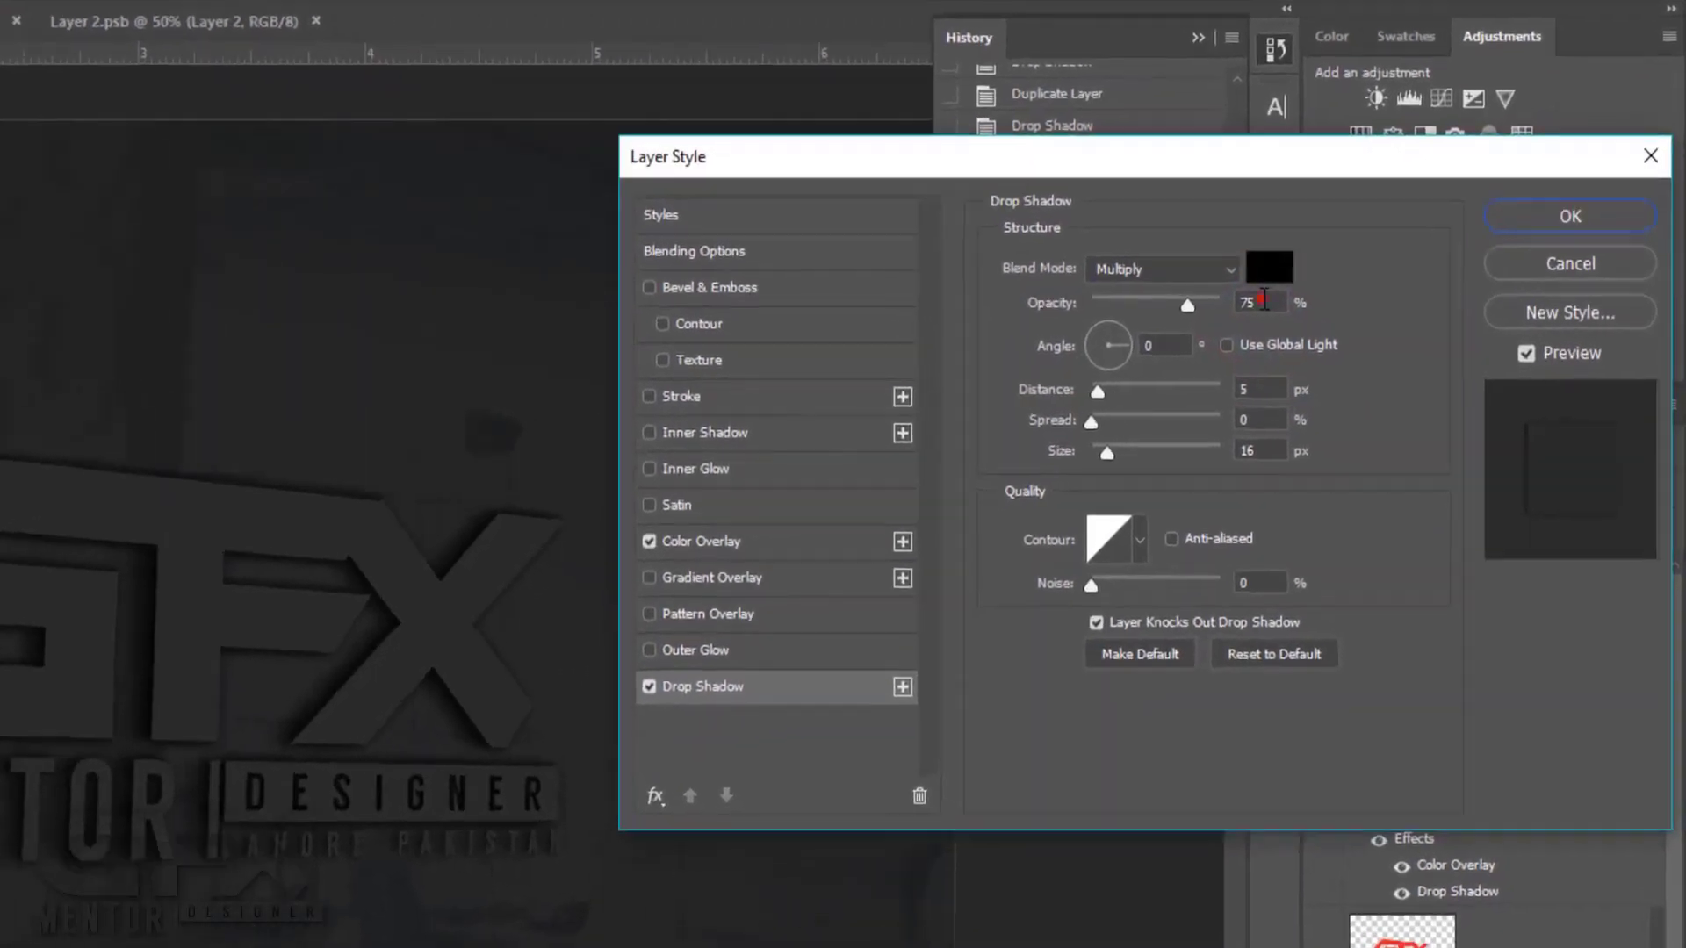
type("100")
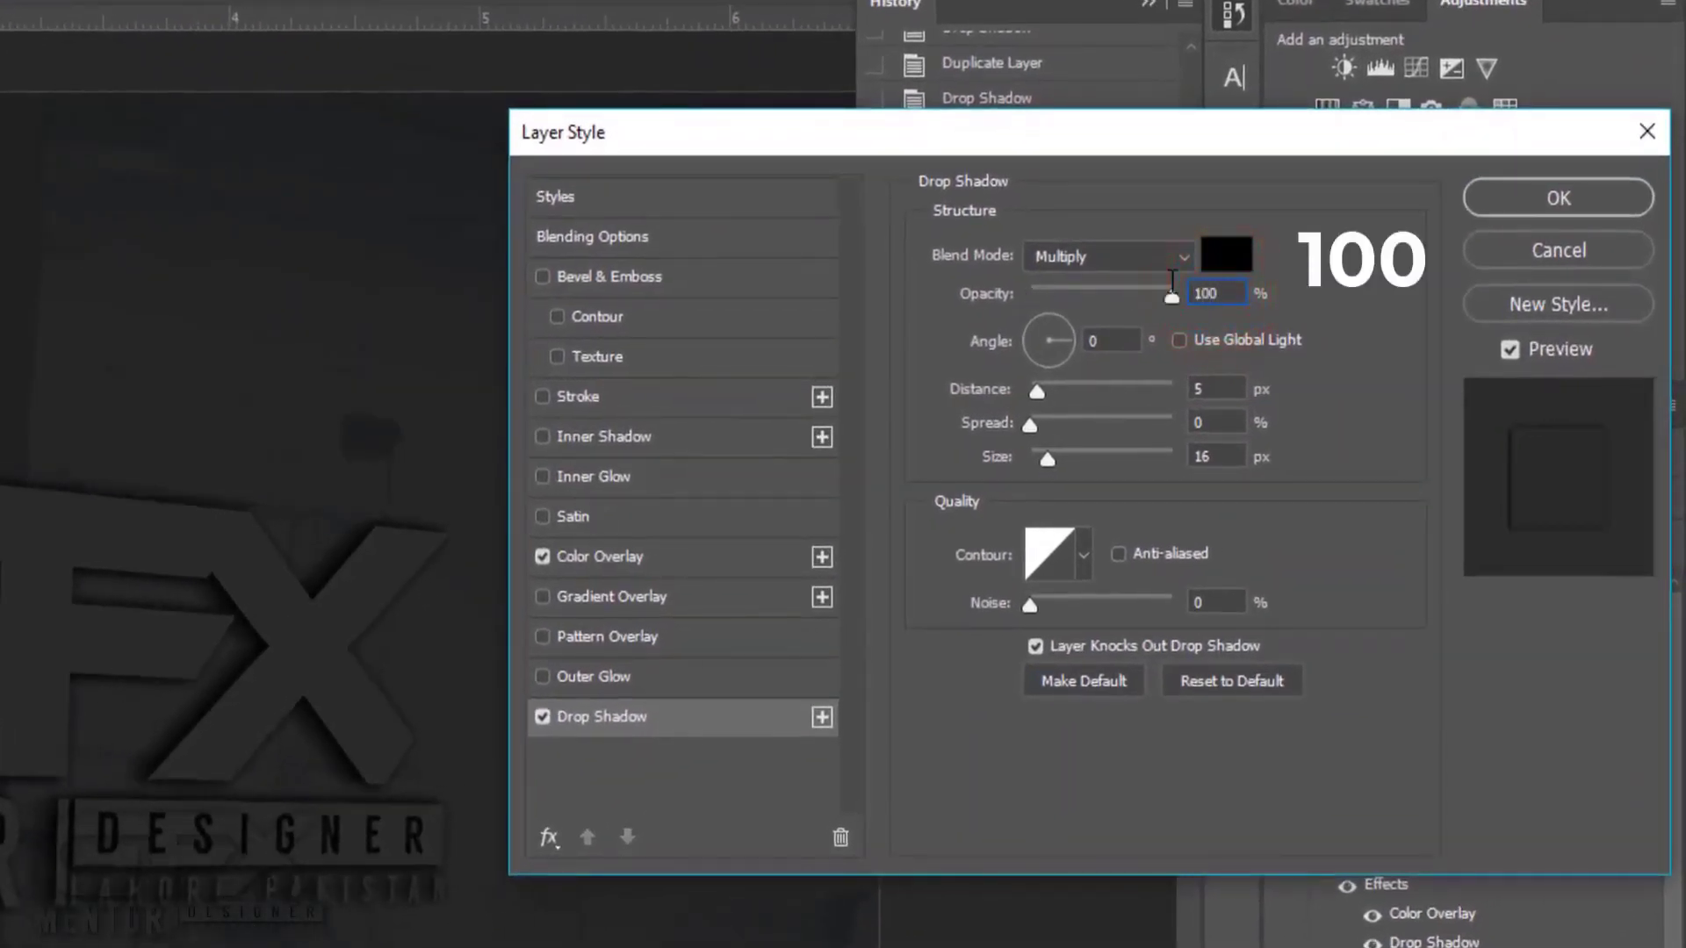
left_click(1218, 394)
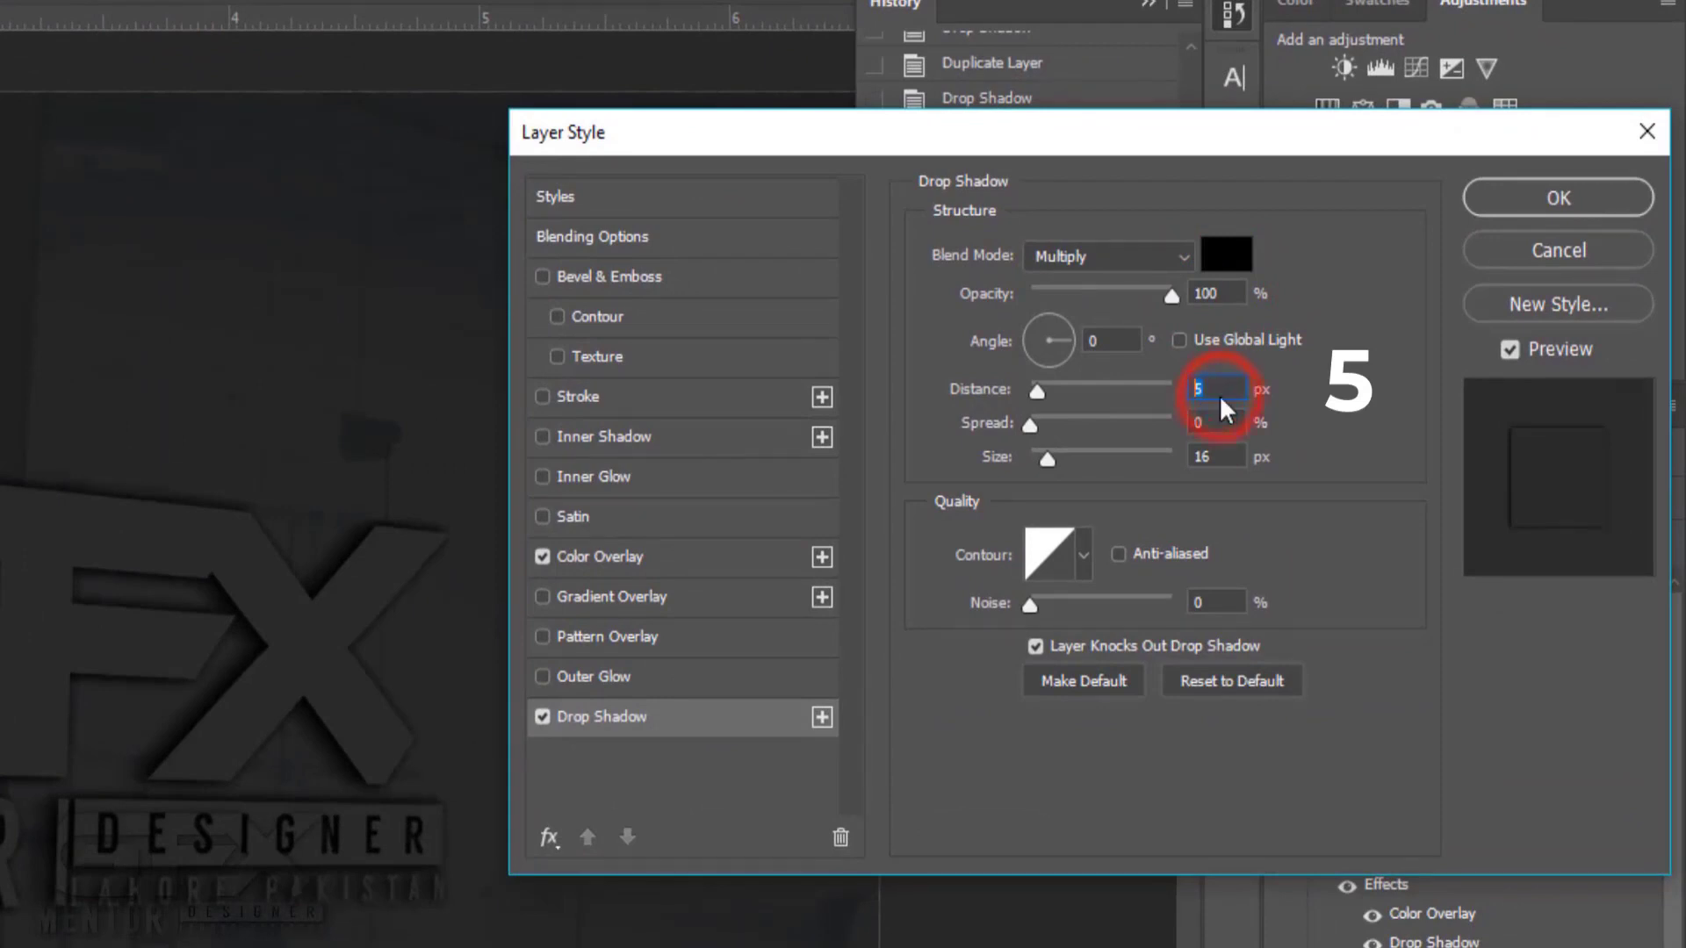
type("5")
Set layer 01's Drop Shadow spread to 7% and size to 16 px, and apply the layer style.
left_click(1205, 419)
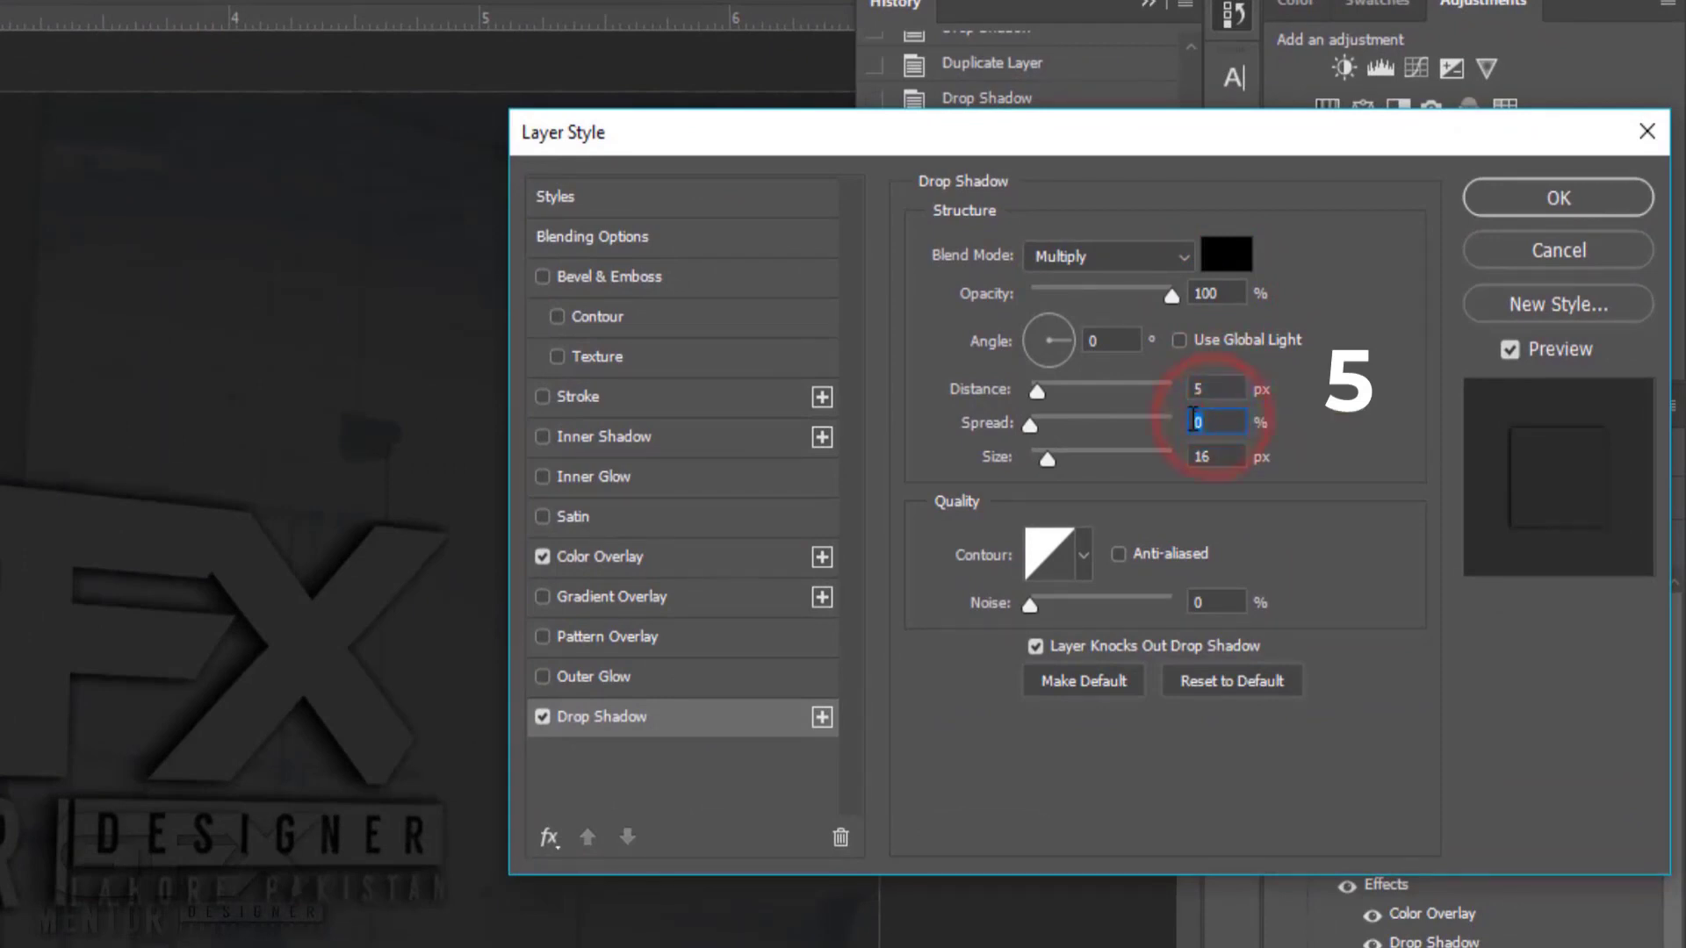
type("7")
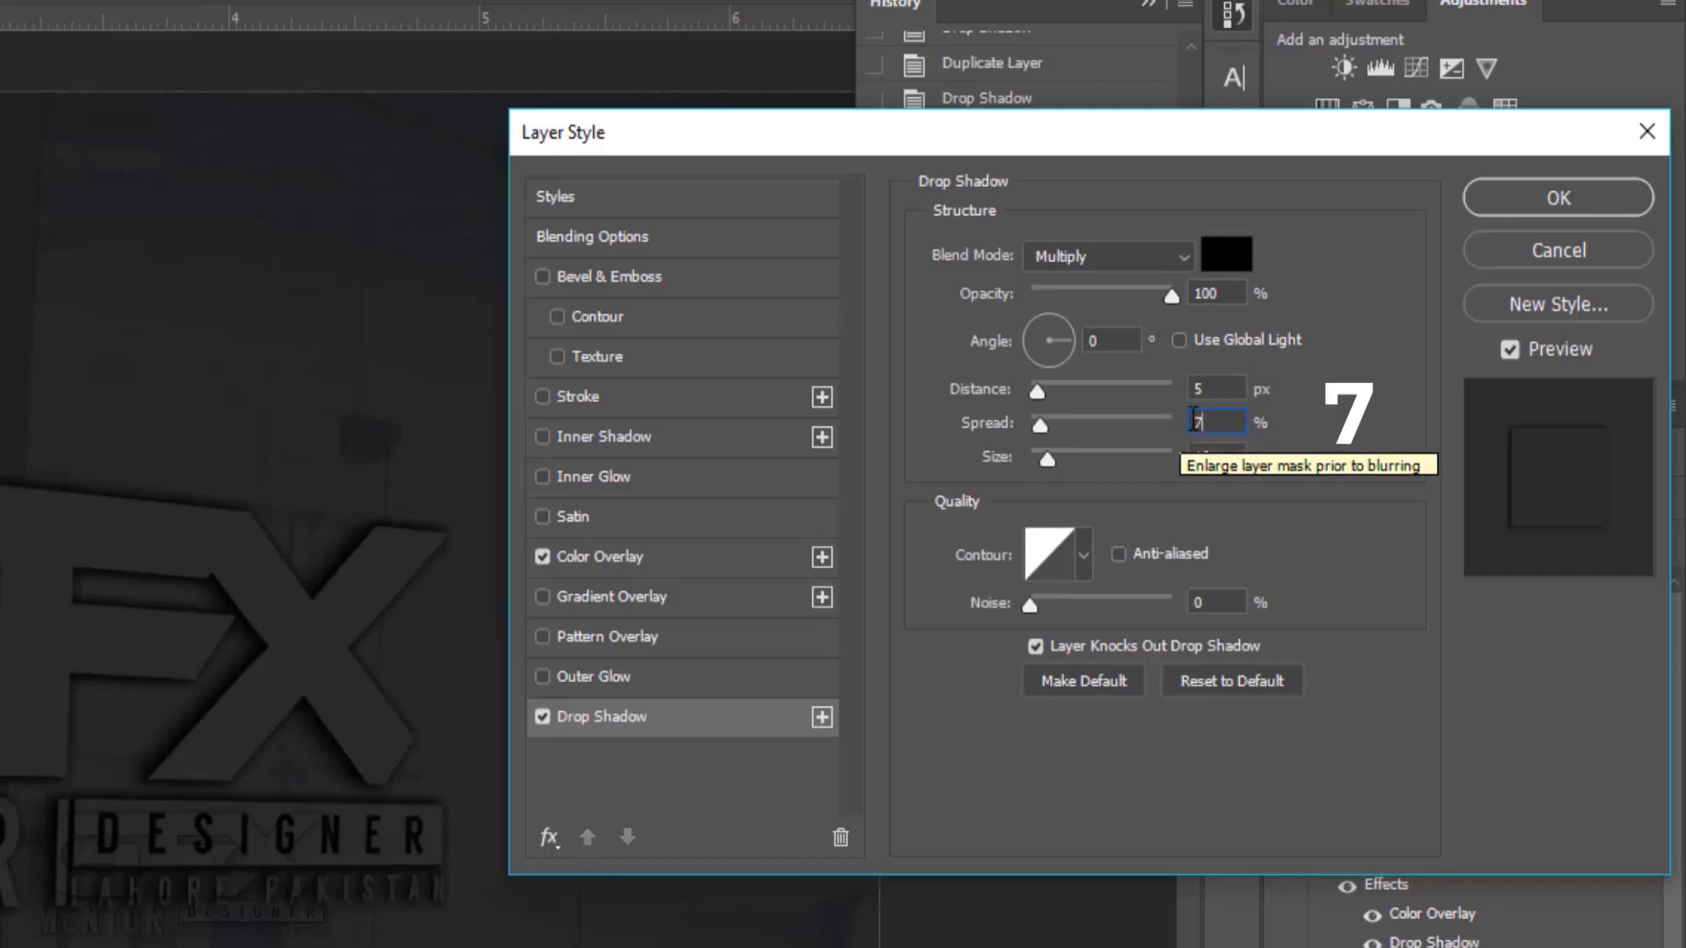
left_click(1237, 462)
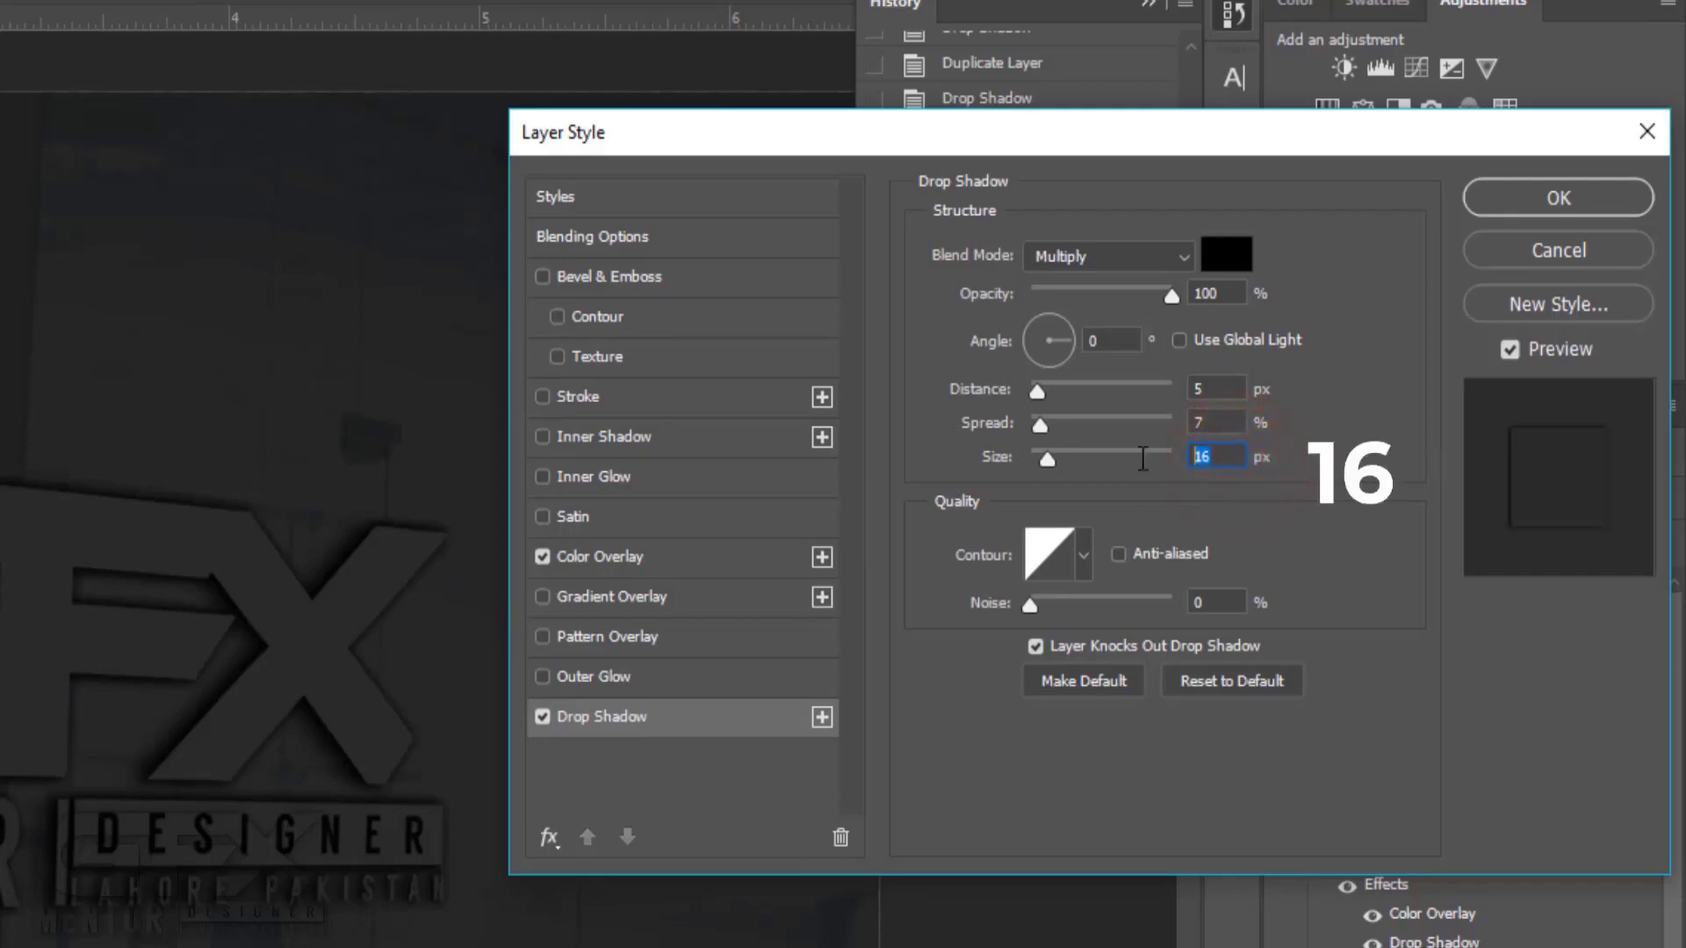
type("16")
left_click(1509, 200)
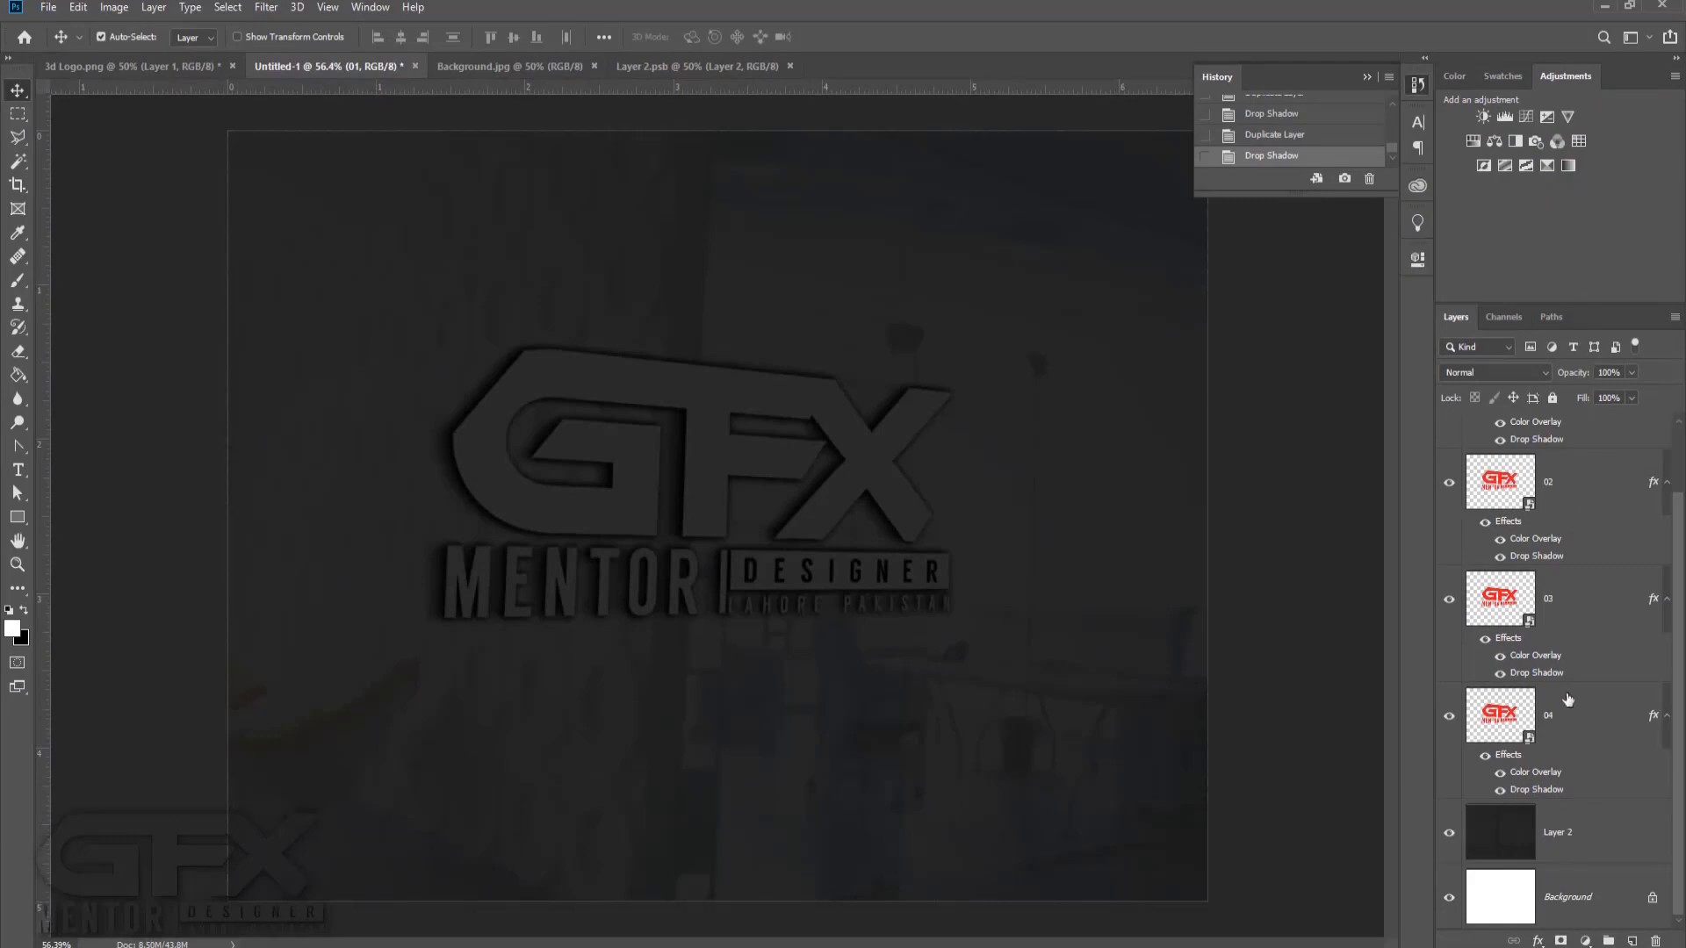
Unlock the white Background layer and group it with Layer 2 in a group named Background.
left_click(1562, 847)
left_click(1566, 908, "ctrl")
left_click_drag(1566, 908, 1577, 843)
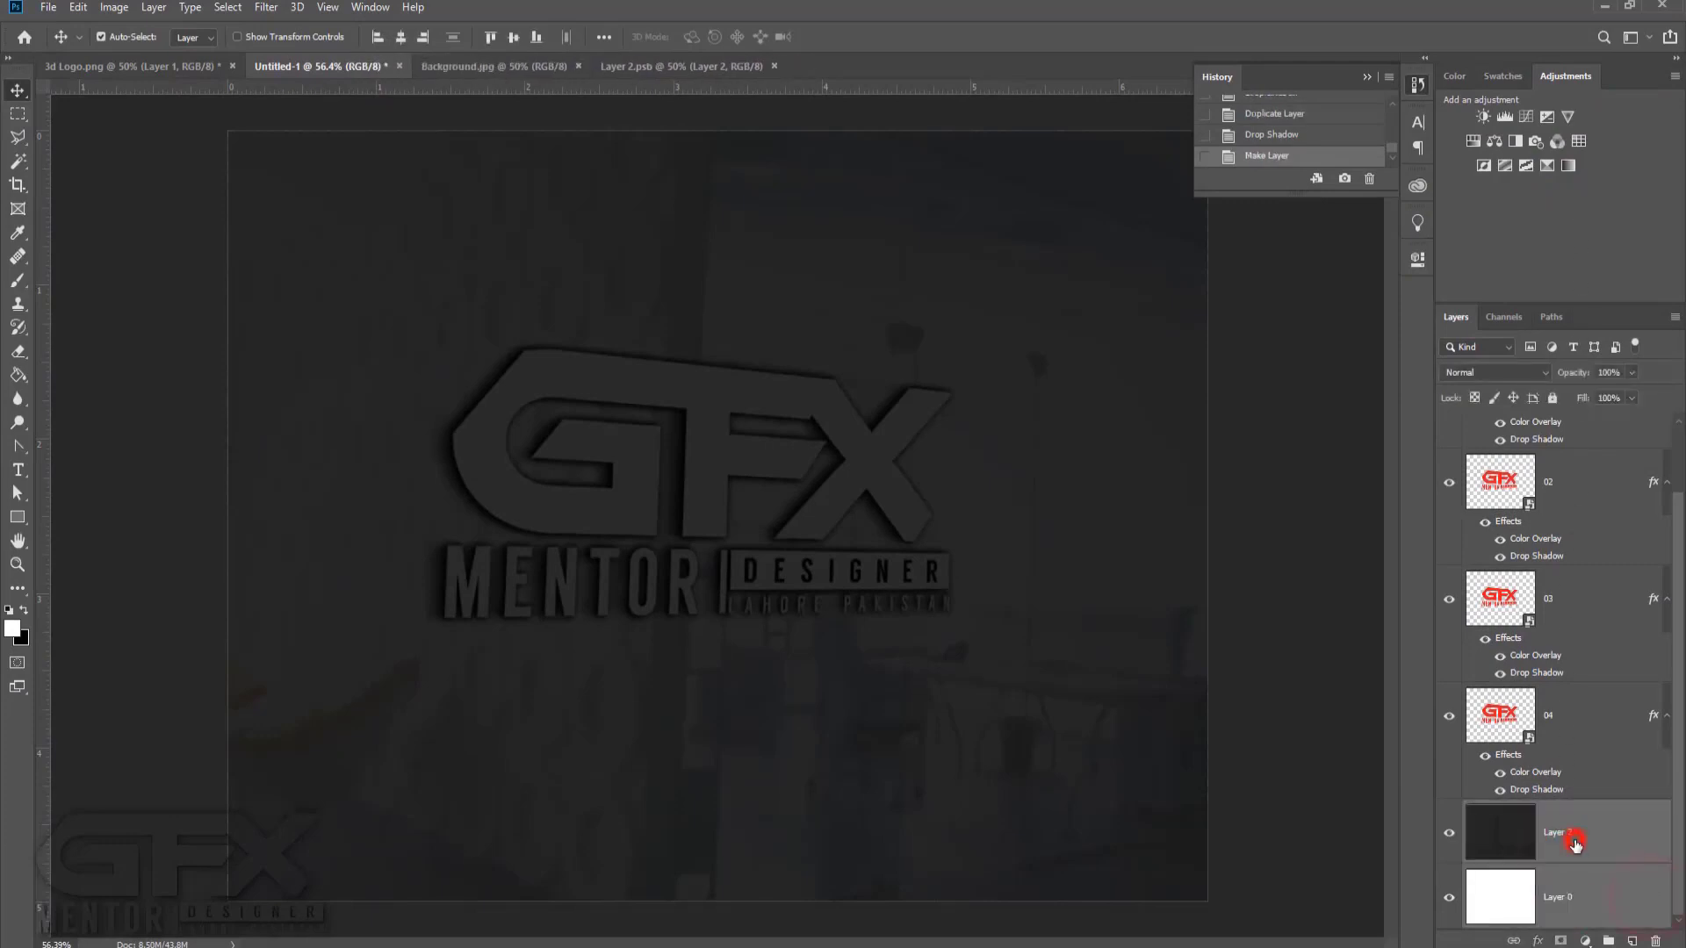
right_click(1576, 842)
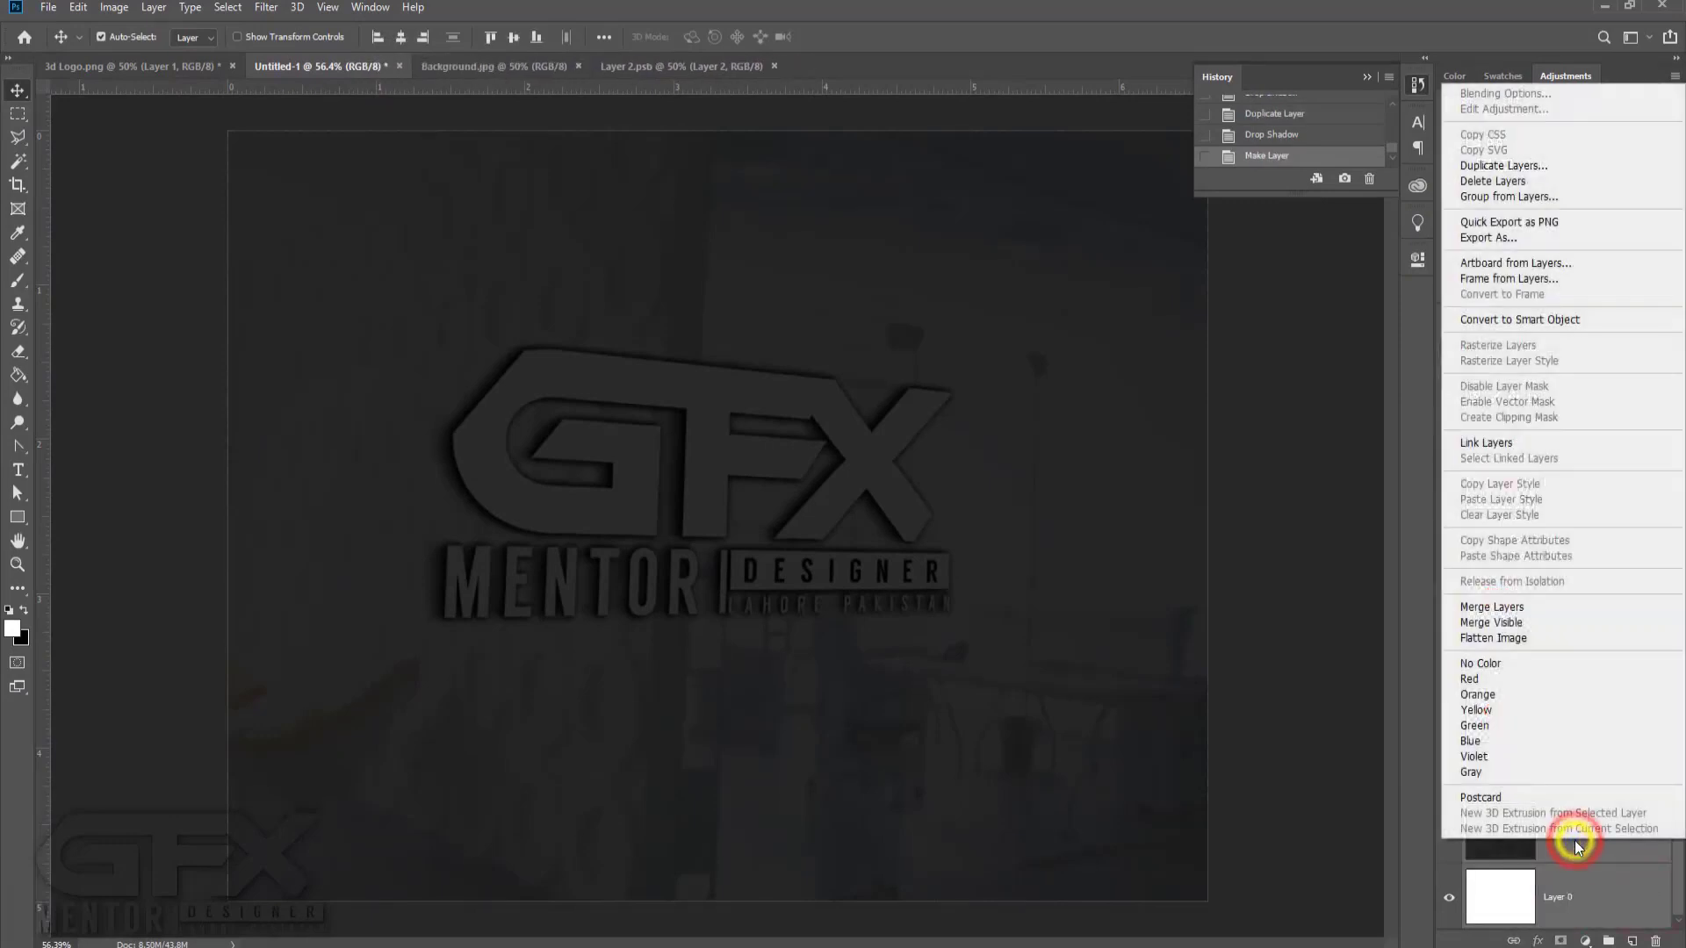
left_click(1509, 198)
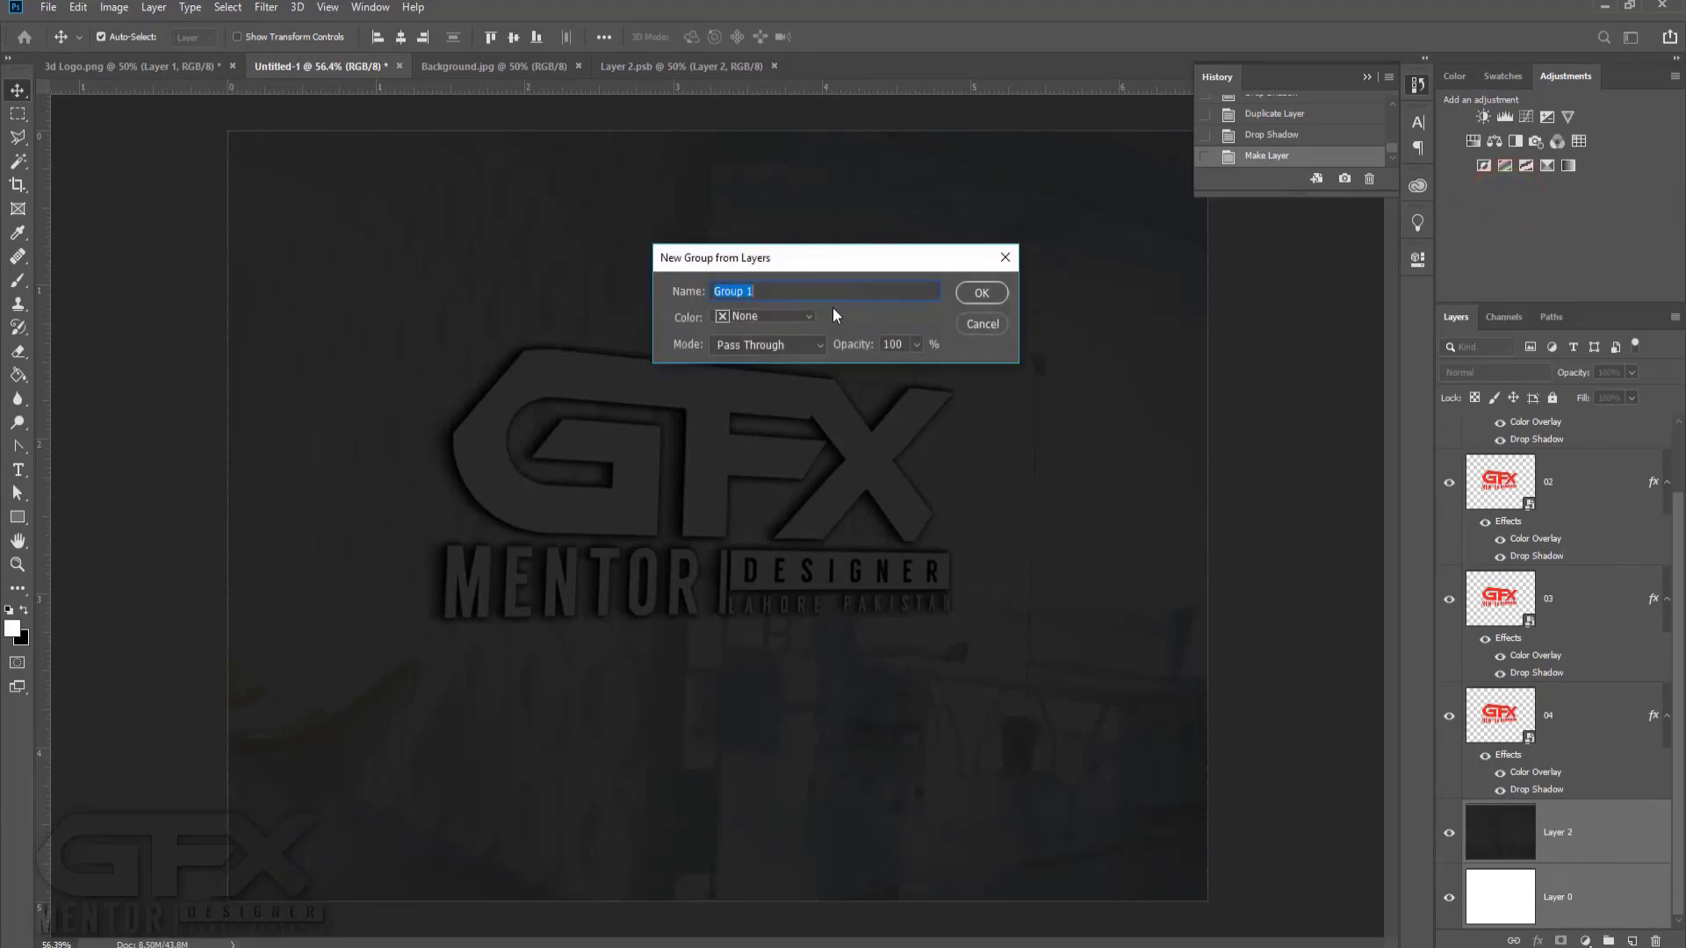
type("Background")
left_click(973, 292)
Group logo layers 01 through 04 into a group named Shadow.
left_click(1587, 802)
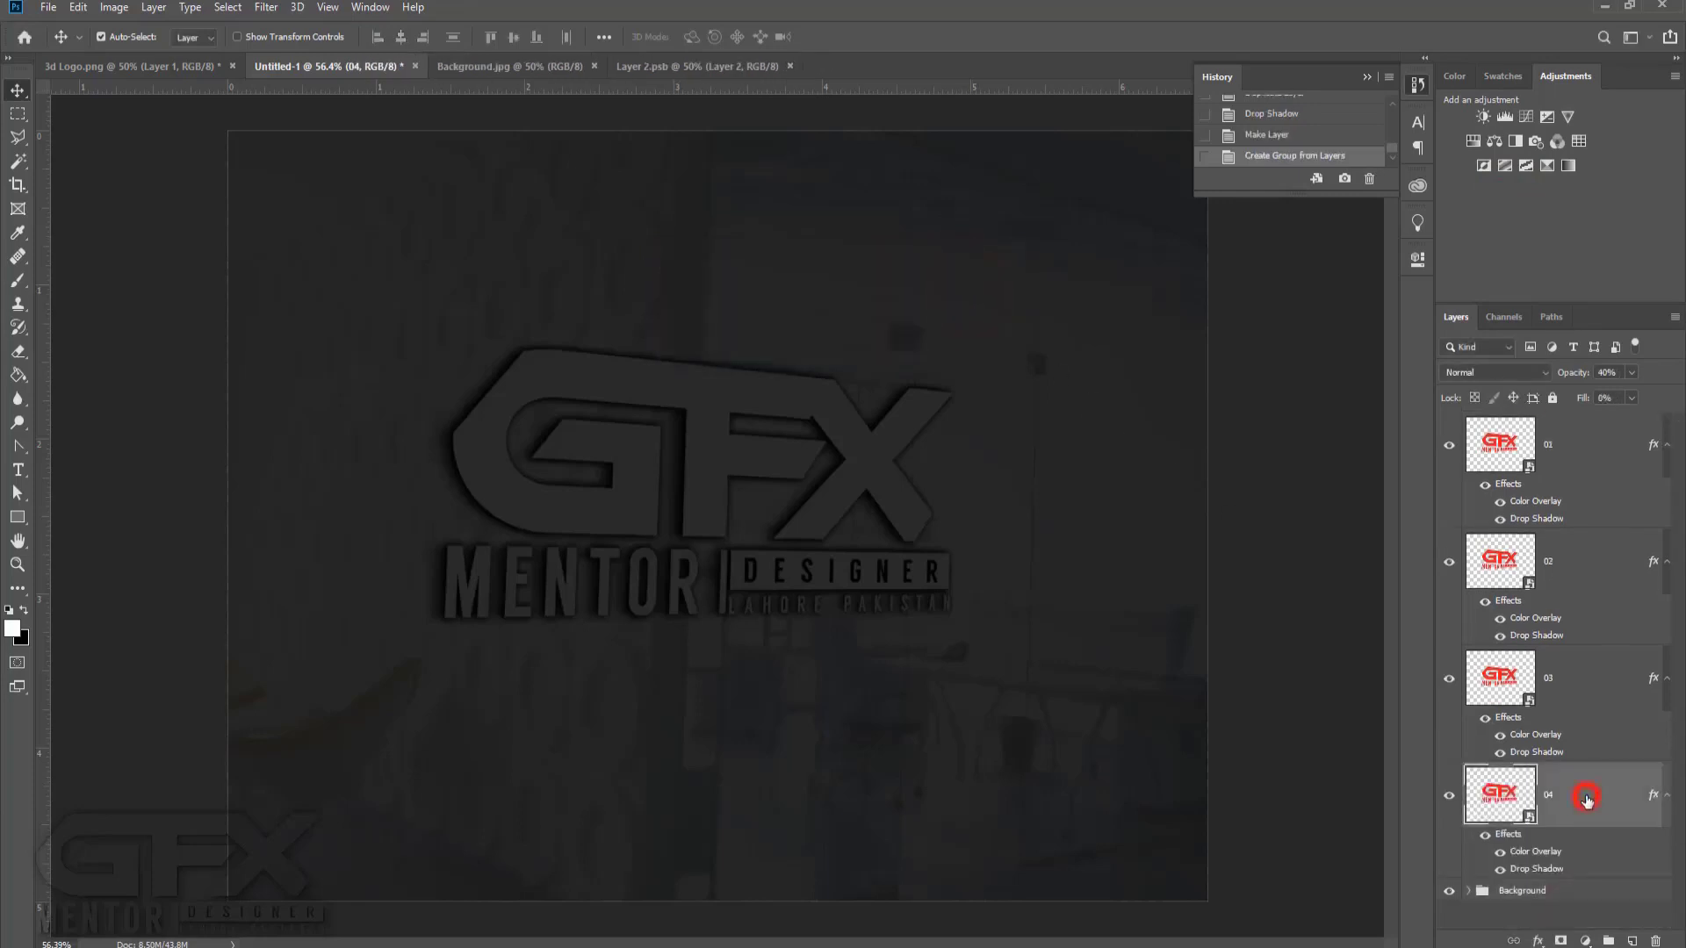
left_click(1571, 468, "shift")
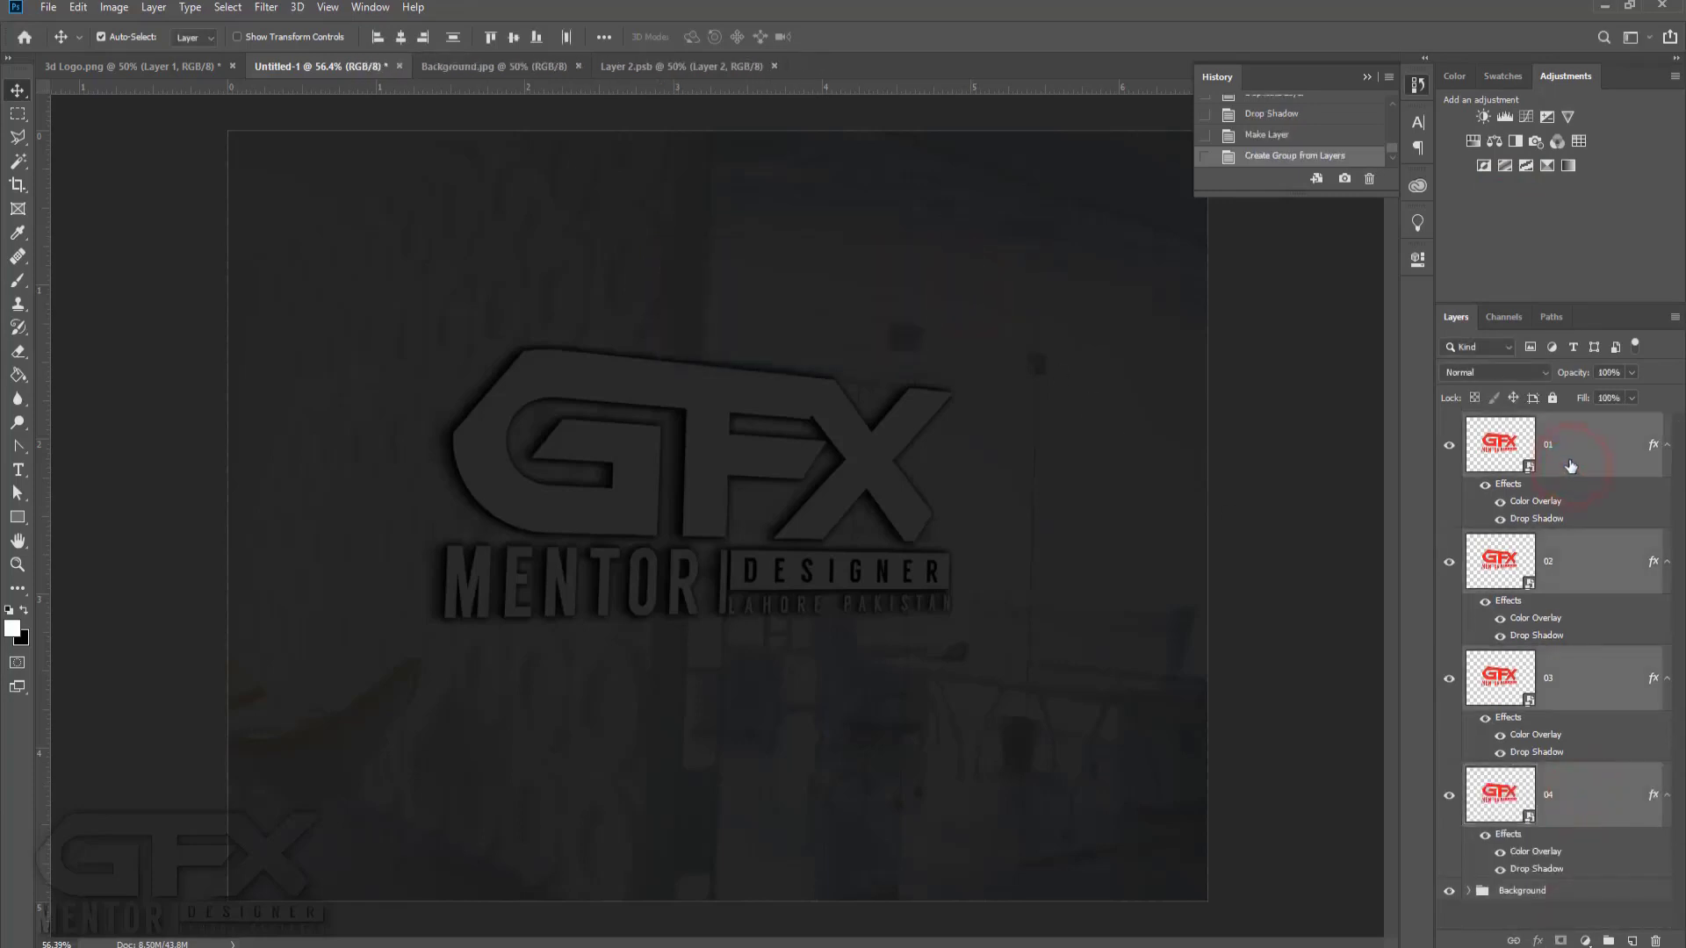
right_click(1569, 460)
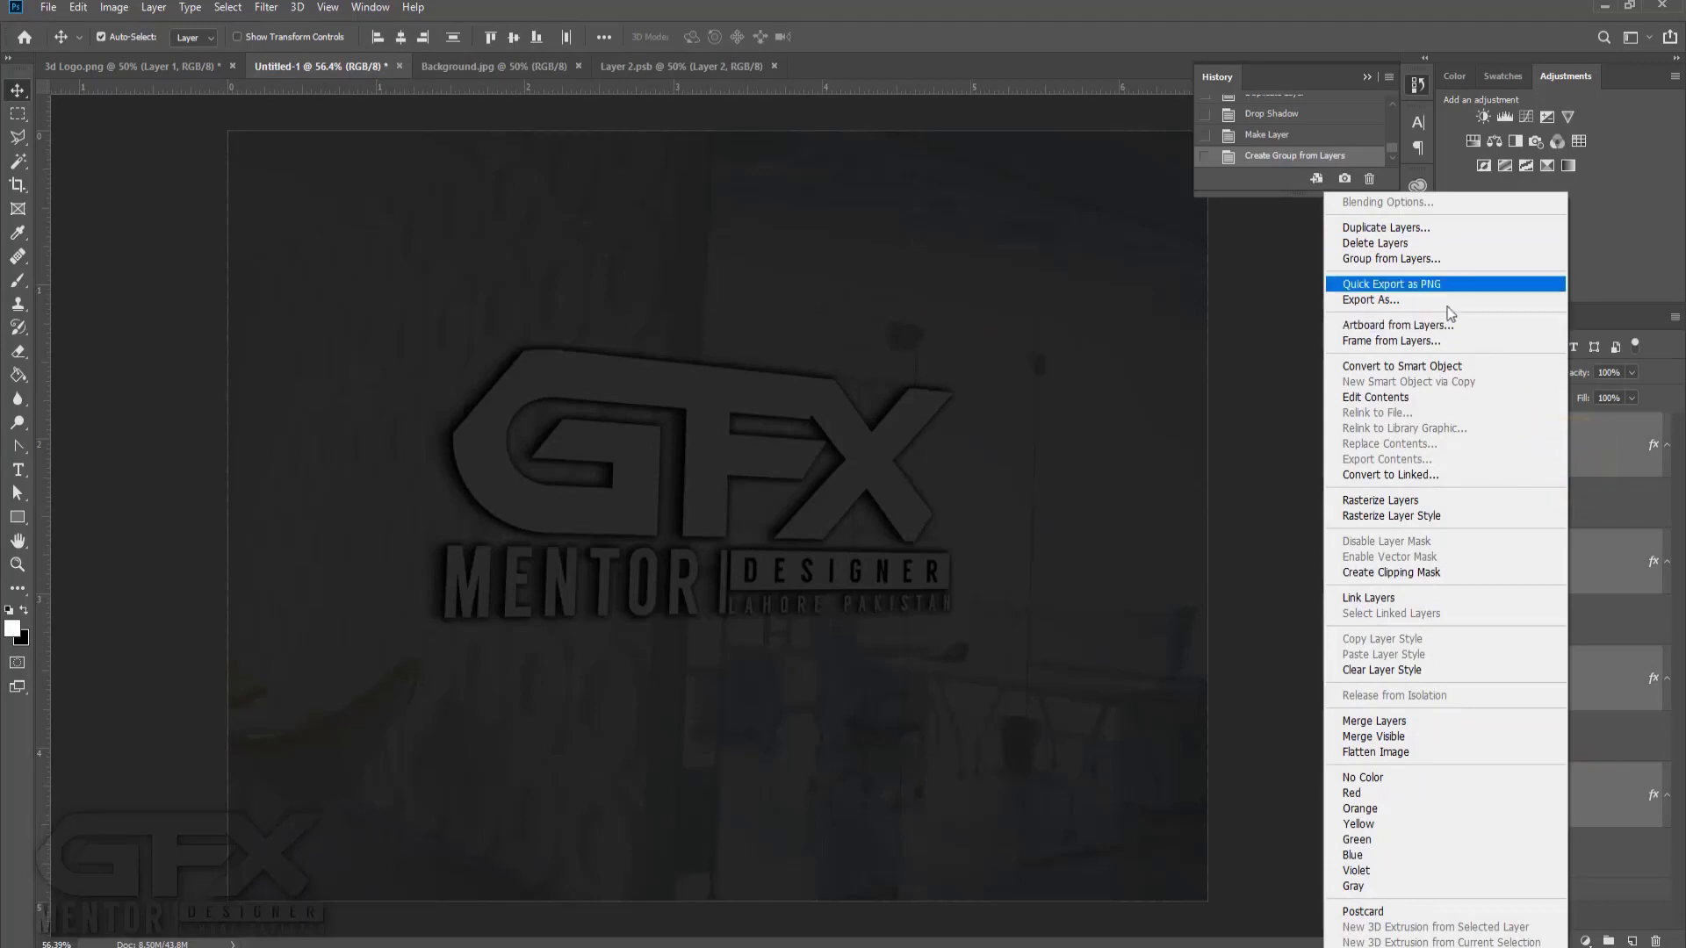
left_click(1409, 258)
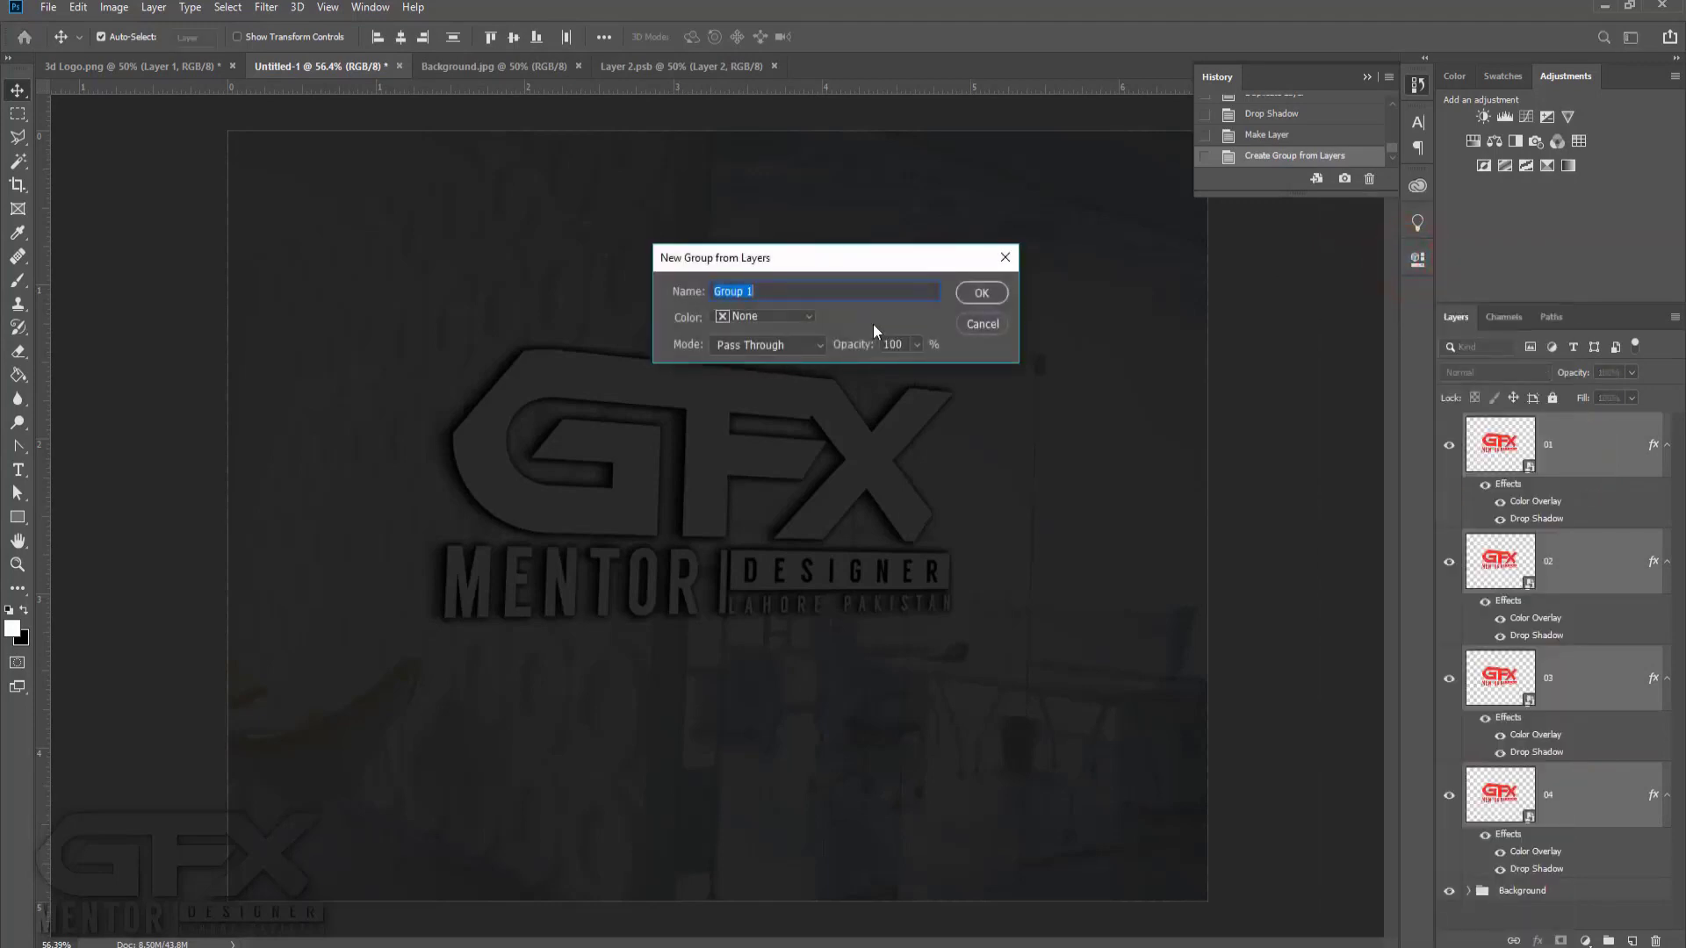
type("SH")
type("had")
type("ow")
left_click(980, 295)
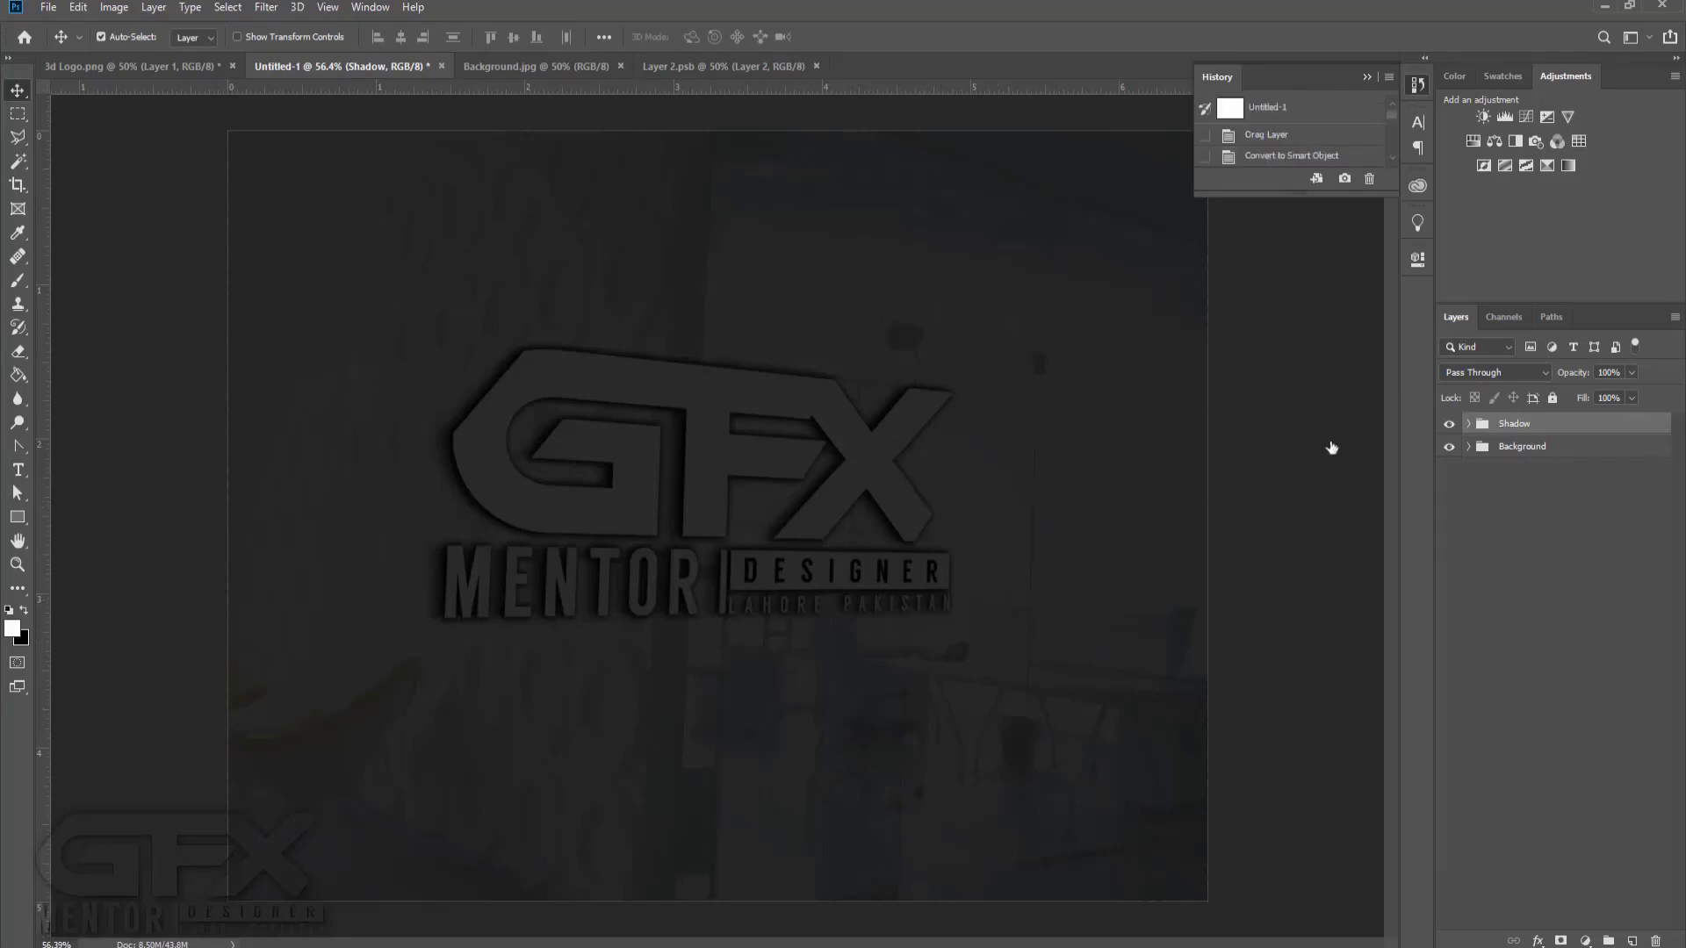
Duplicate layer 01 as Bevel Effect, move the copy above the Shadow group, and collapse the group.
left_click(1468, 425)
left_click(1550, 472)
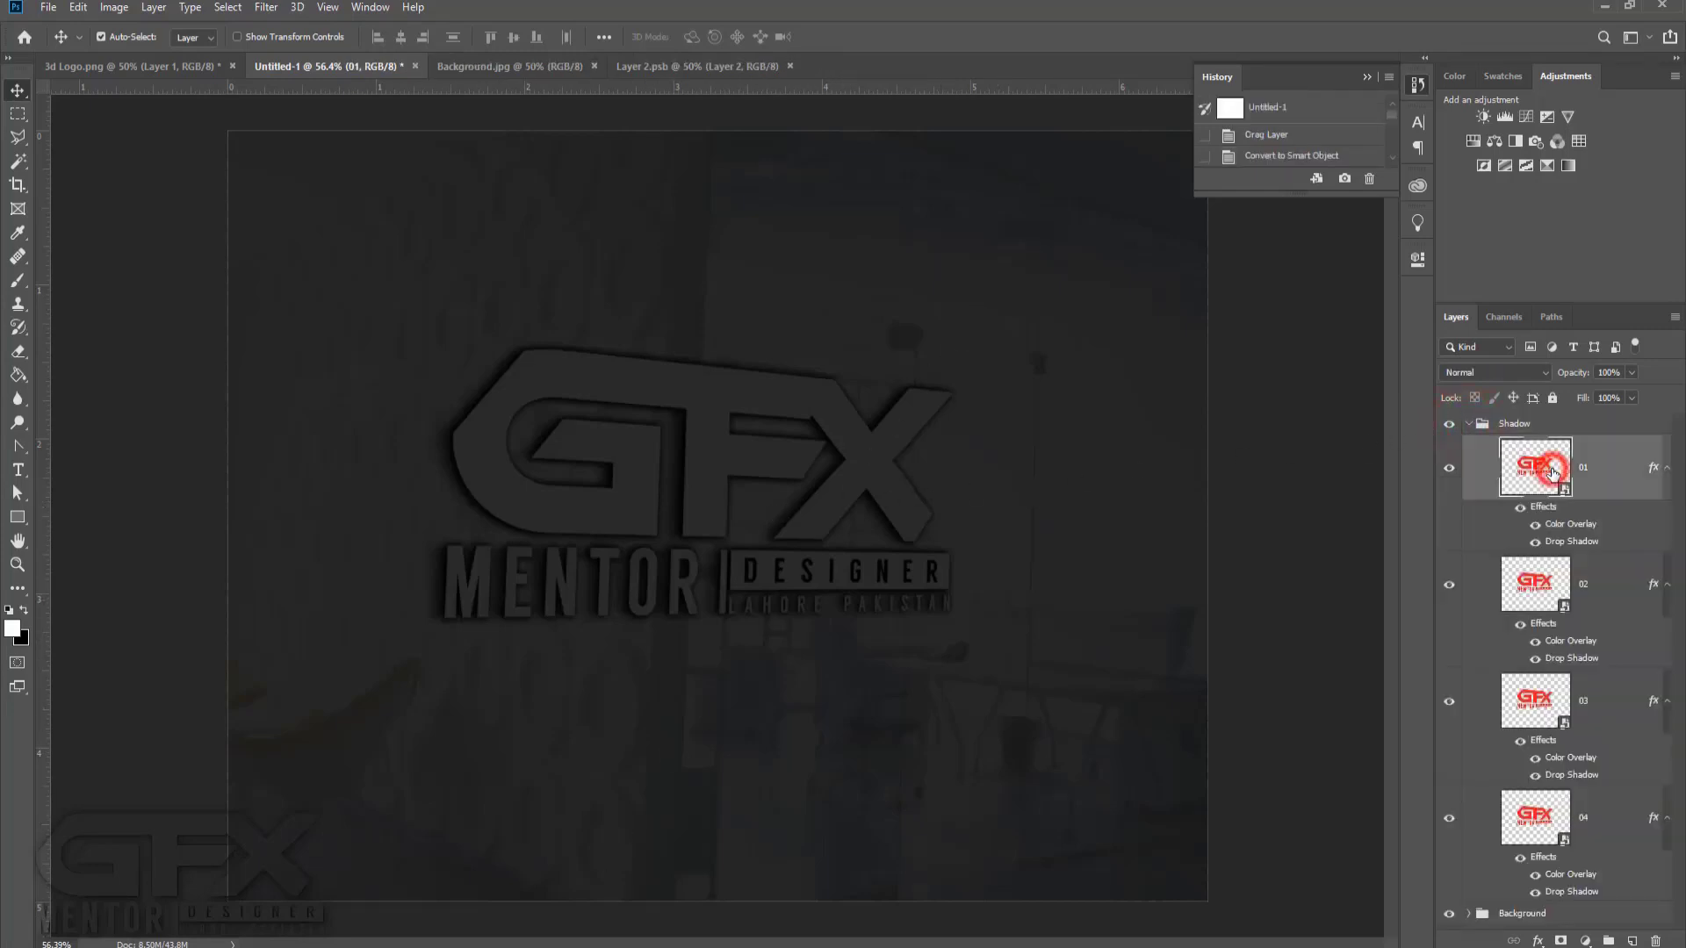
right_click(1553, 474)
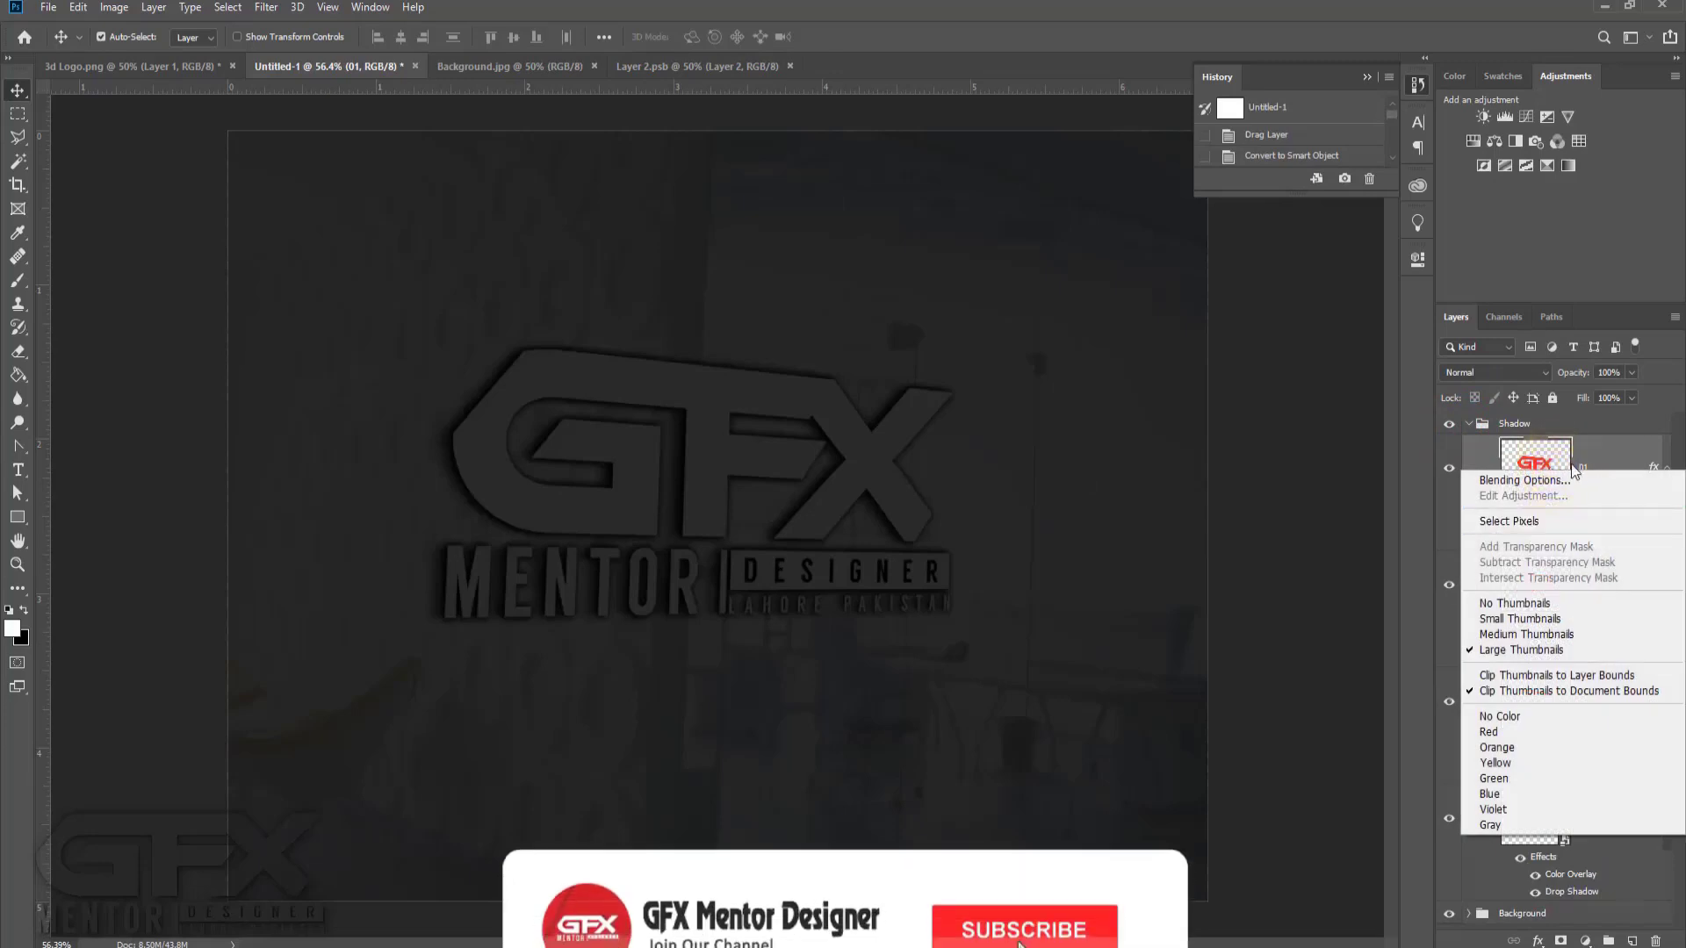
right_click(1598, 455)
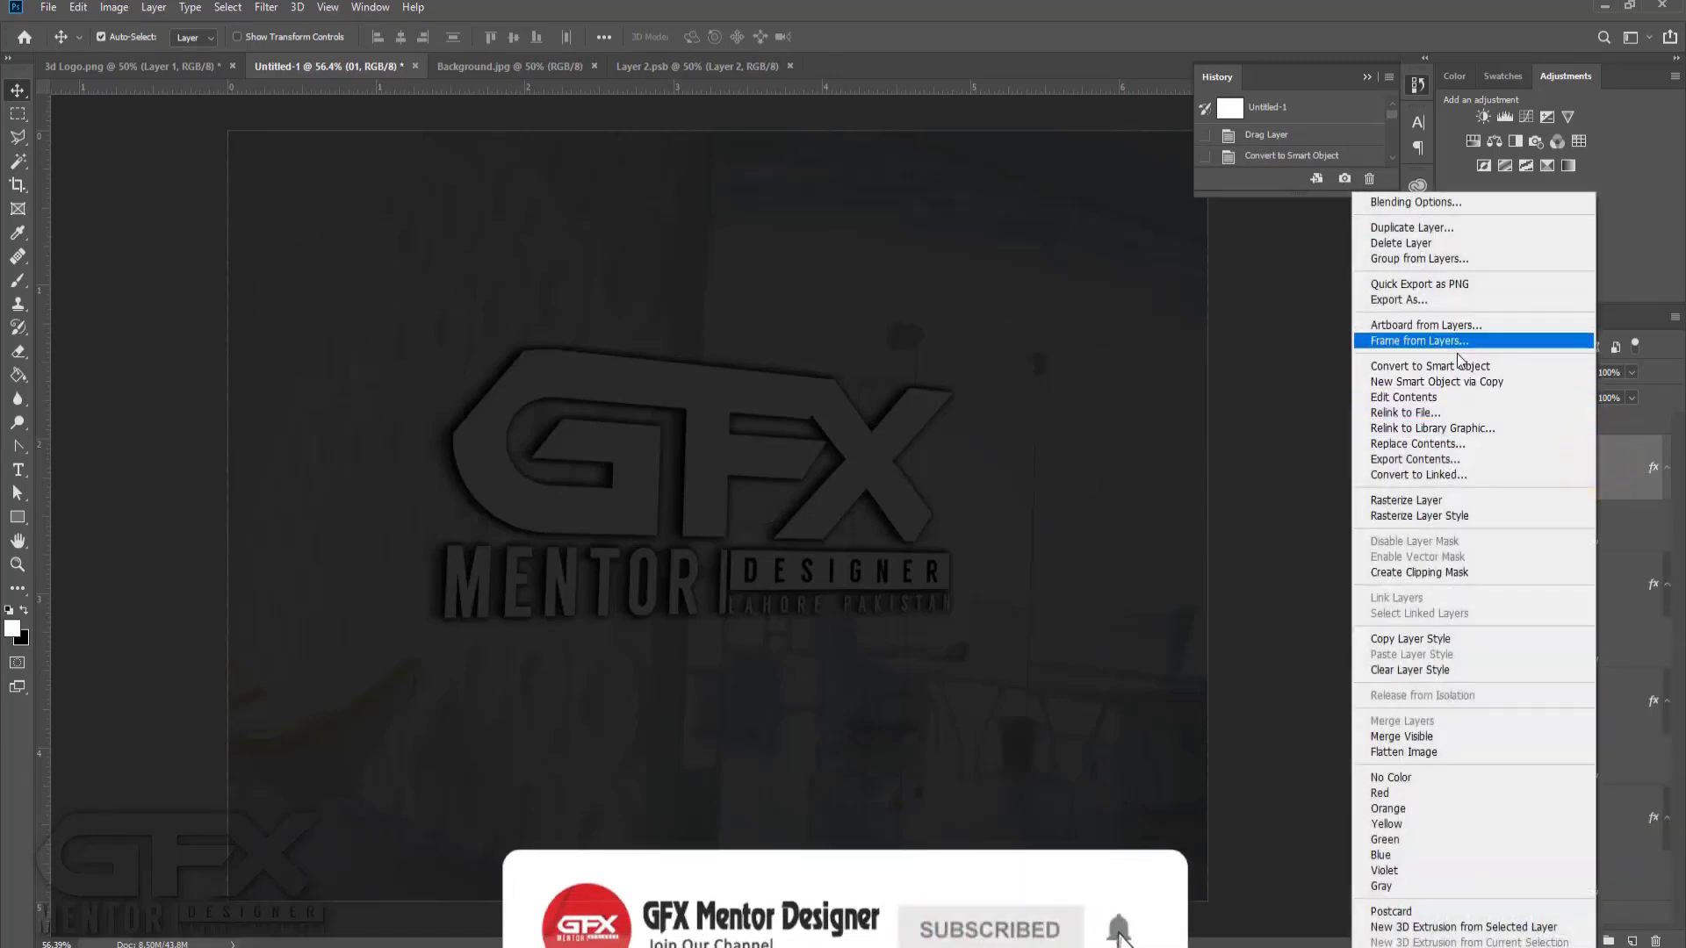
left_click(1436, 227)
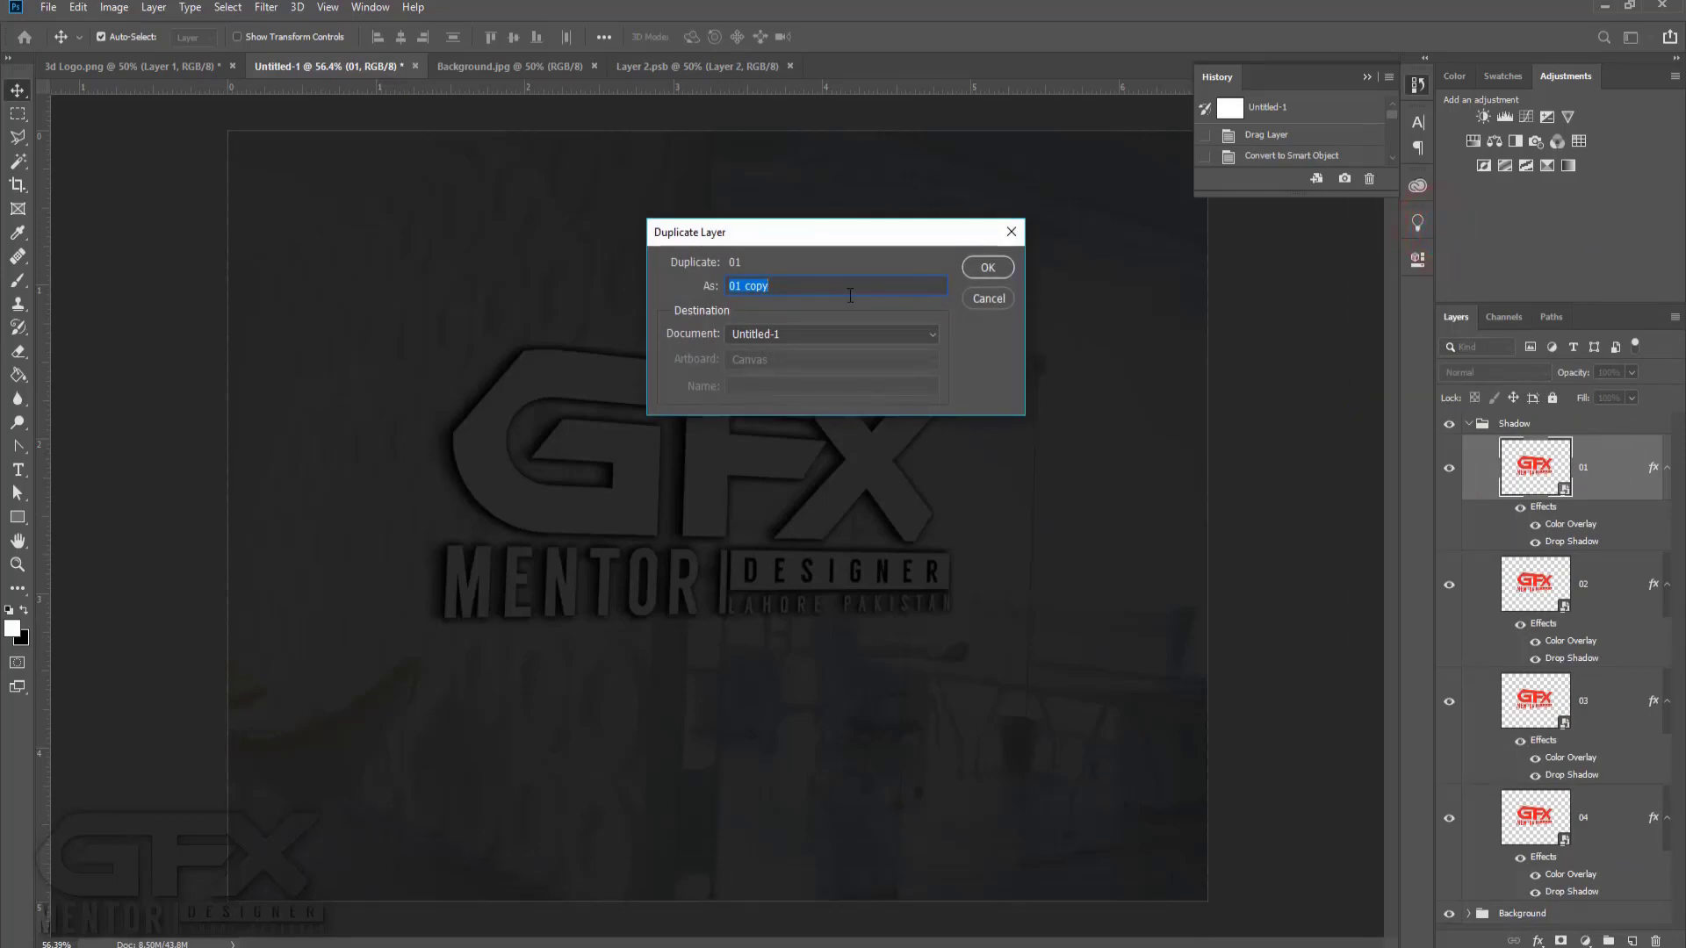
type("Bevel Effect")
left_click(982, 267)
left_click_drag(1581, 474, 1545, 415)
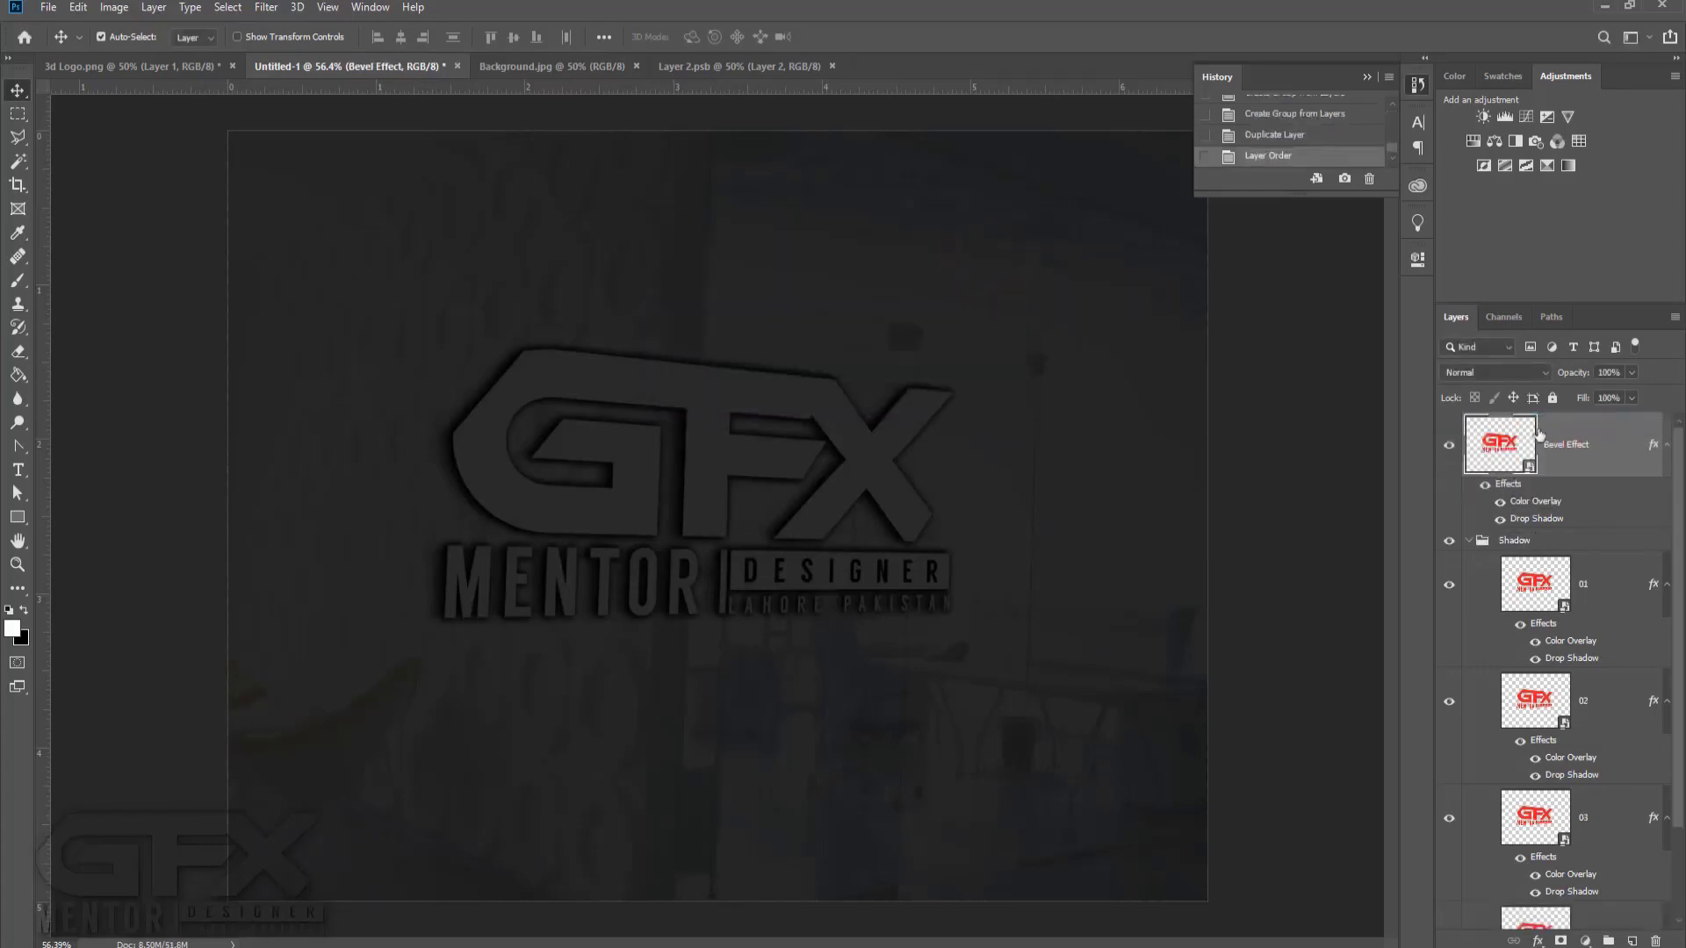
left_click(1470, 543)
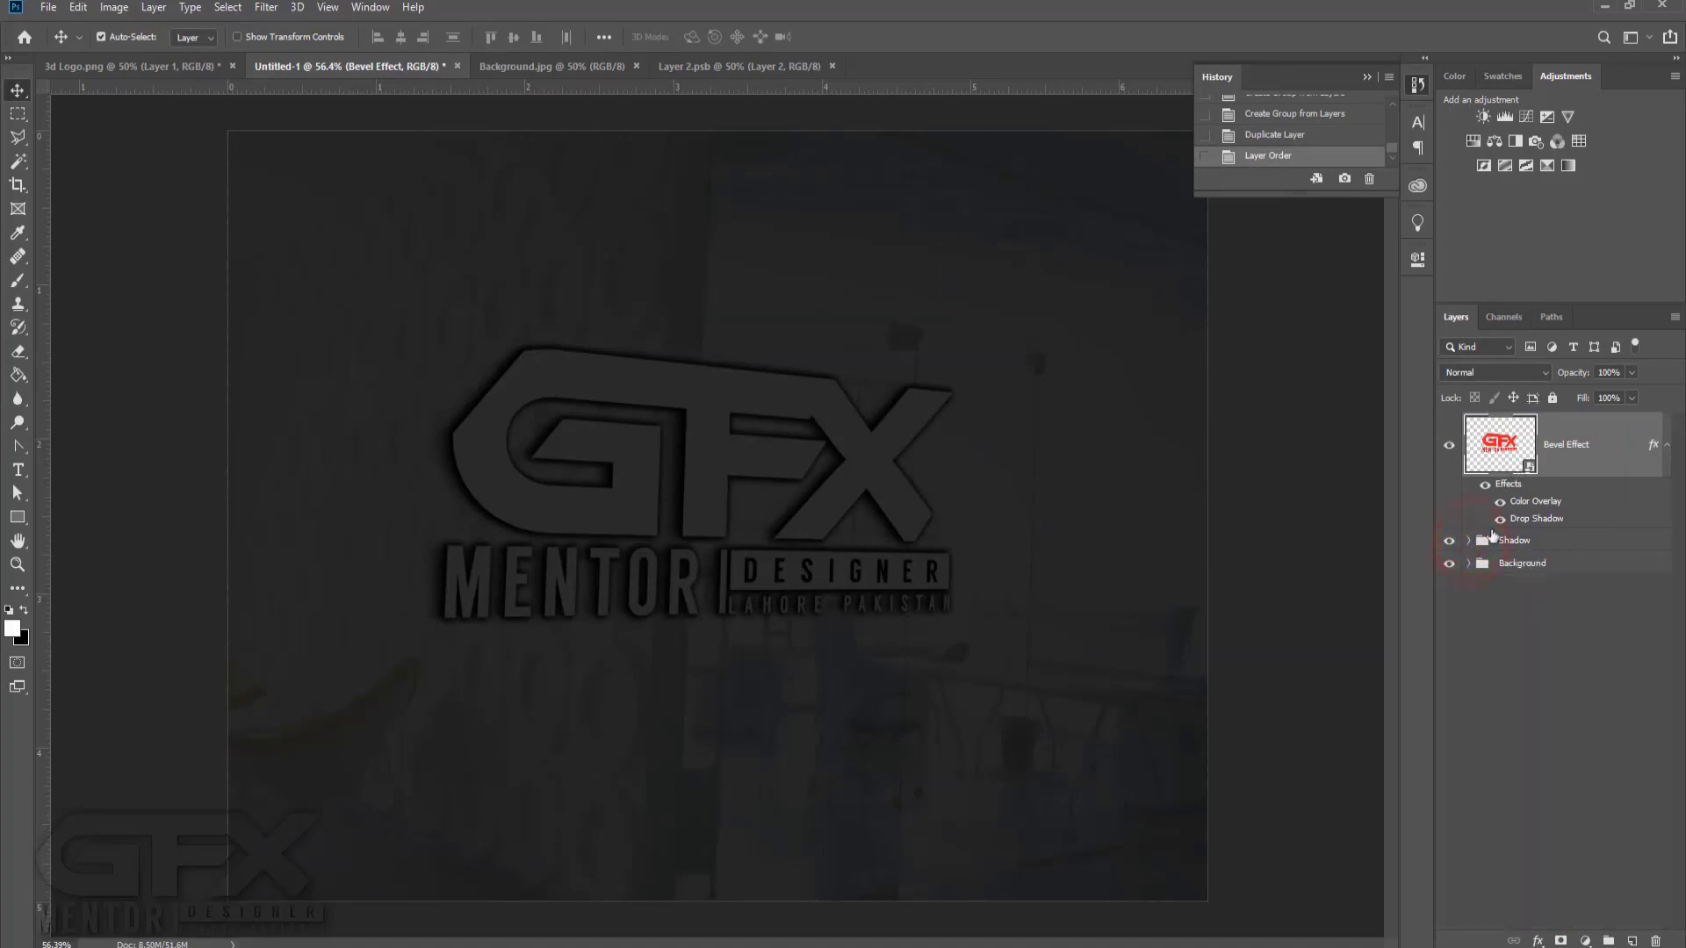
Enable Bevel & Emboss on the Bevel Effect layer with Inner Bevel, 100% depth, 4 px size and 0 px soften.
right_click(1611, 451)
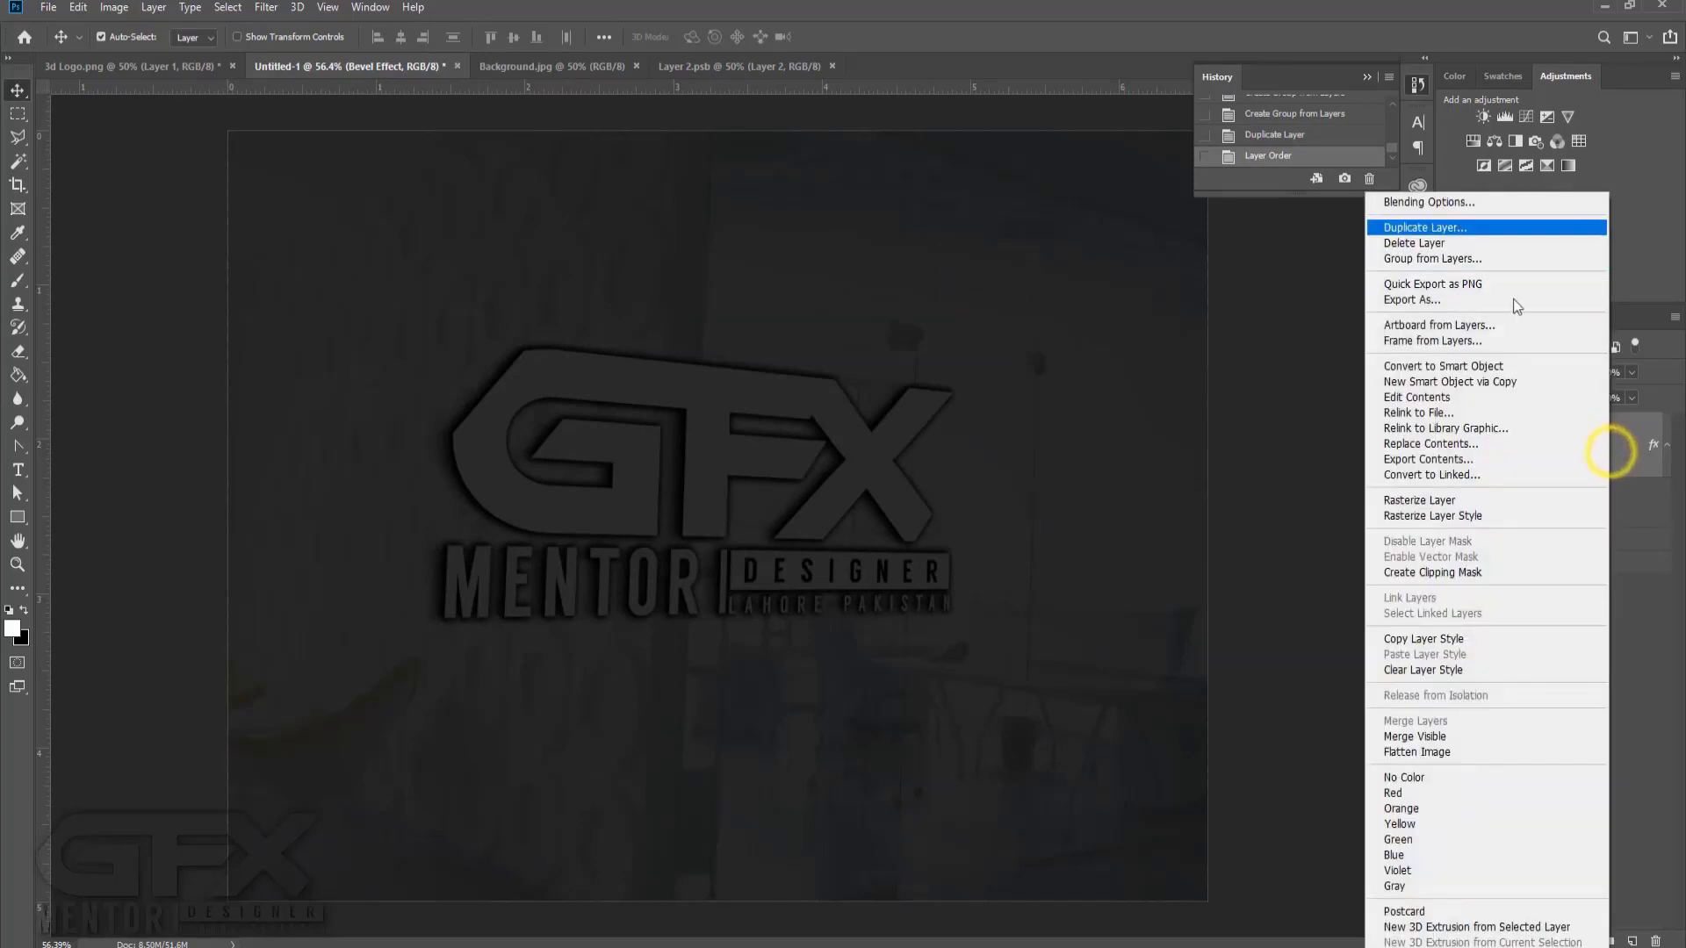
left_click(1439, 203)
left_click(1094, 240)
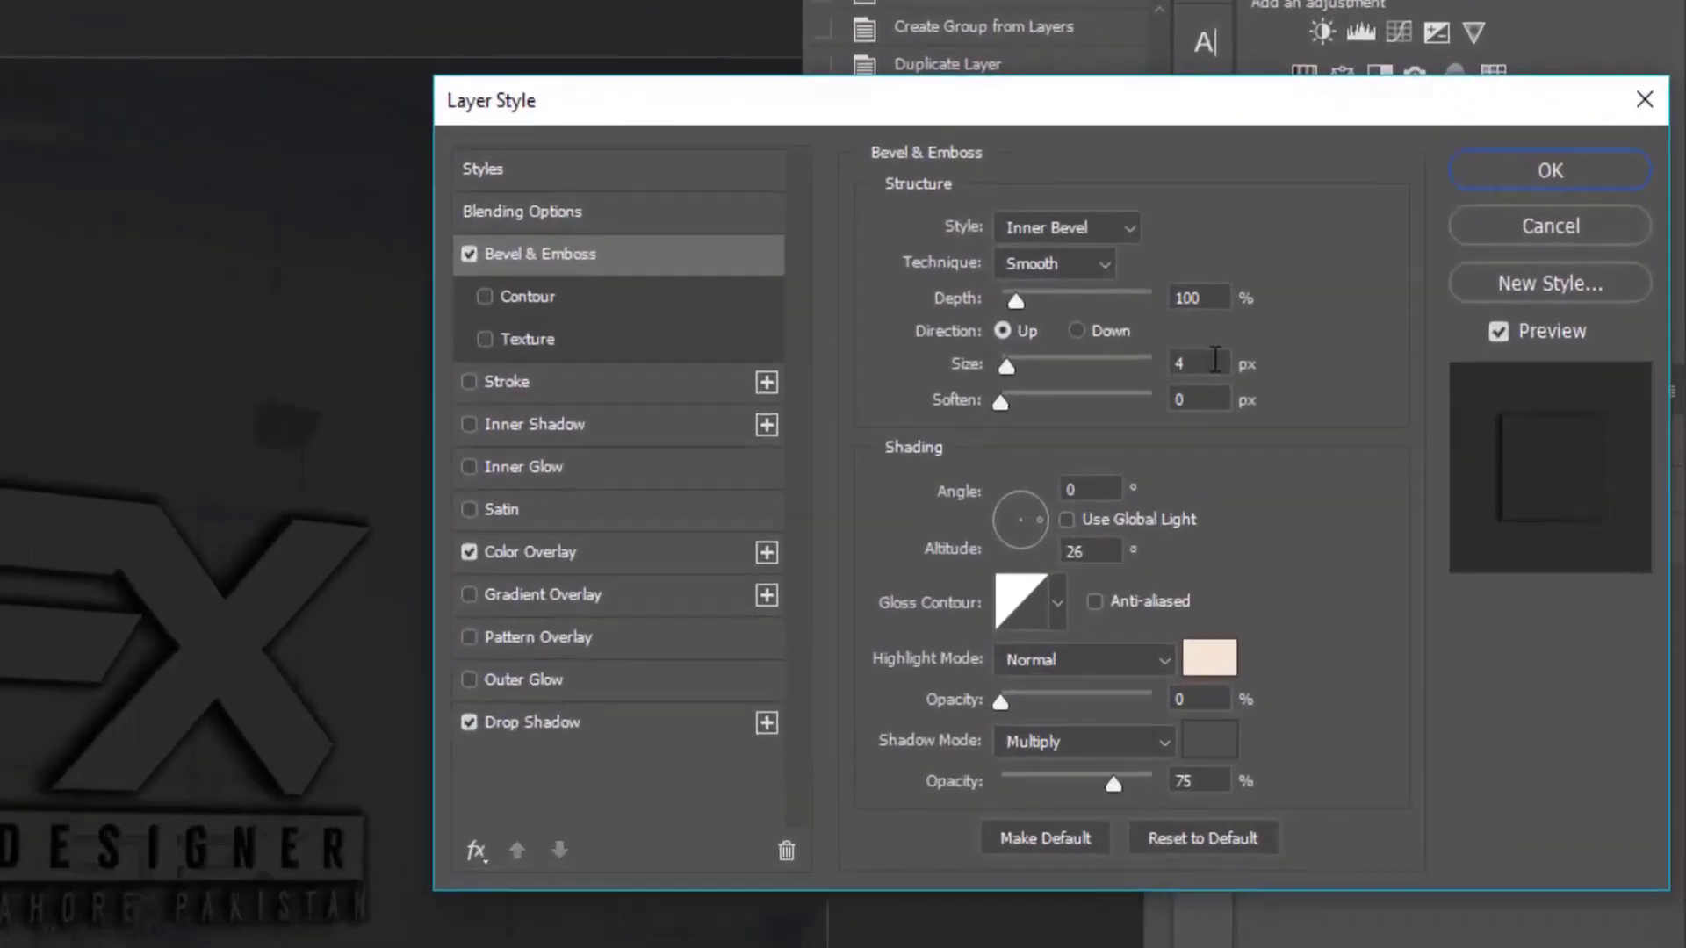
left_click(1414, 302)
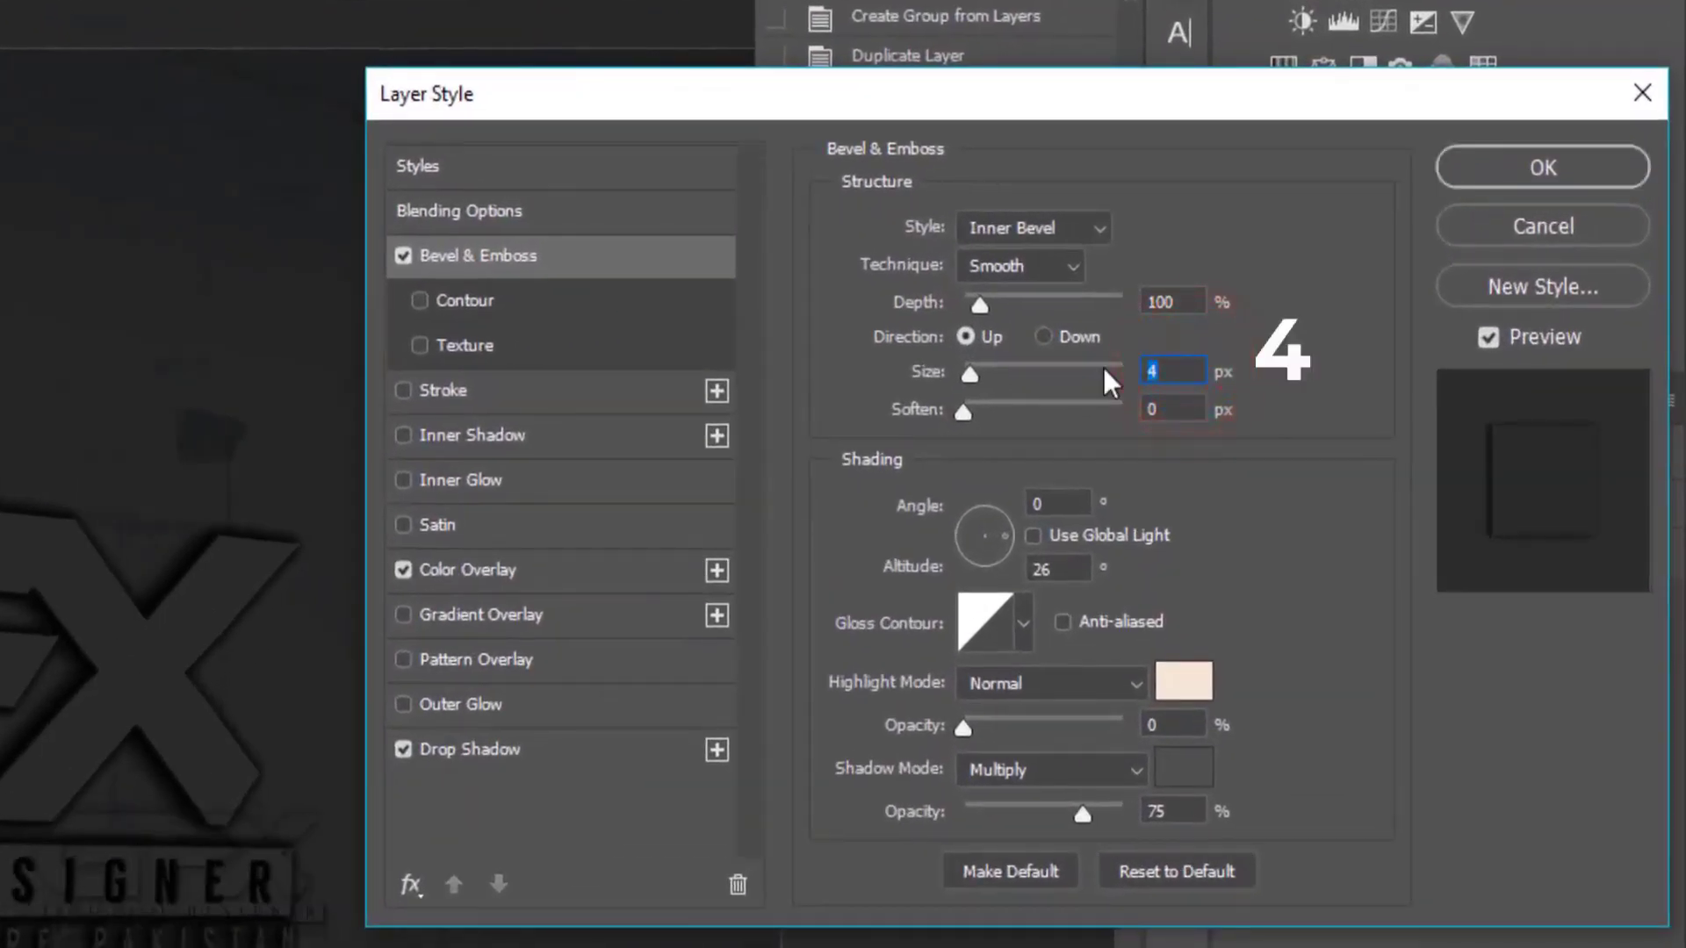
left_click(1170, 412)
type("0")
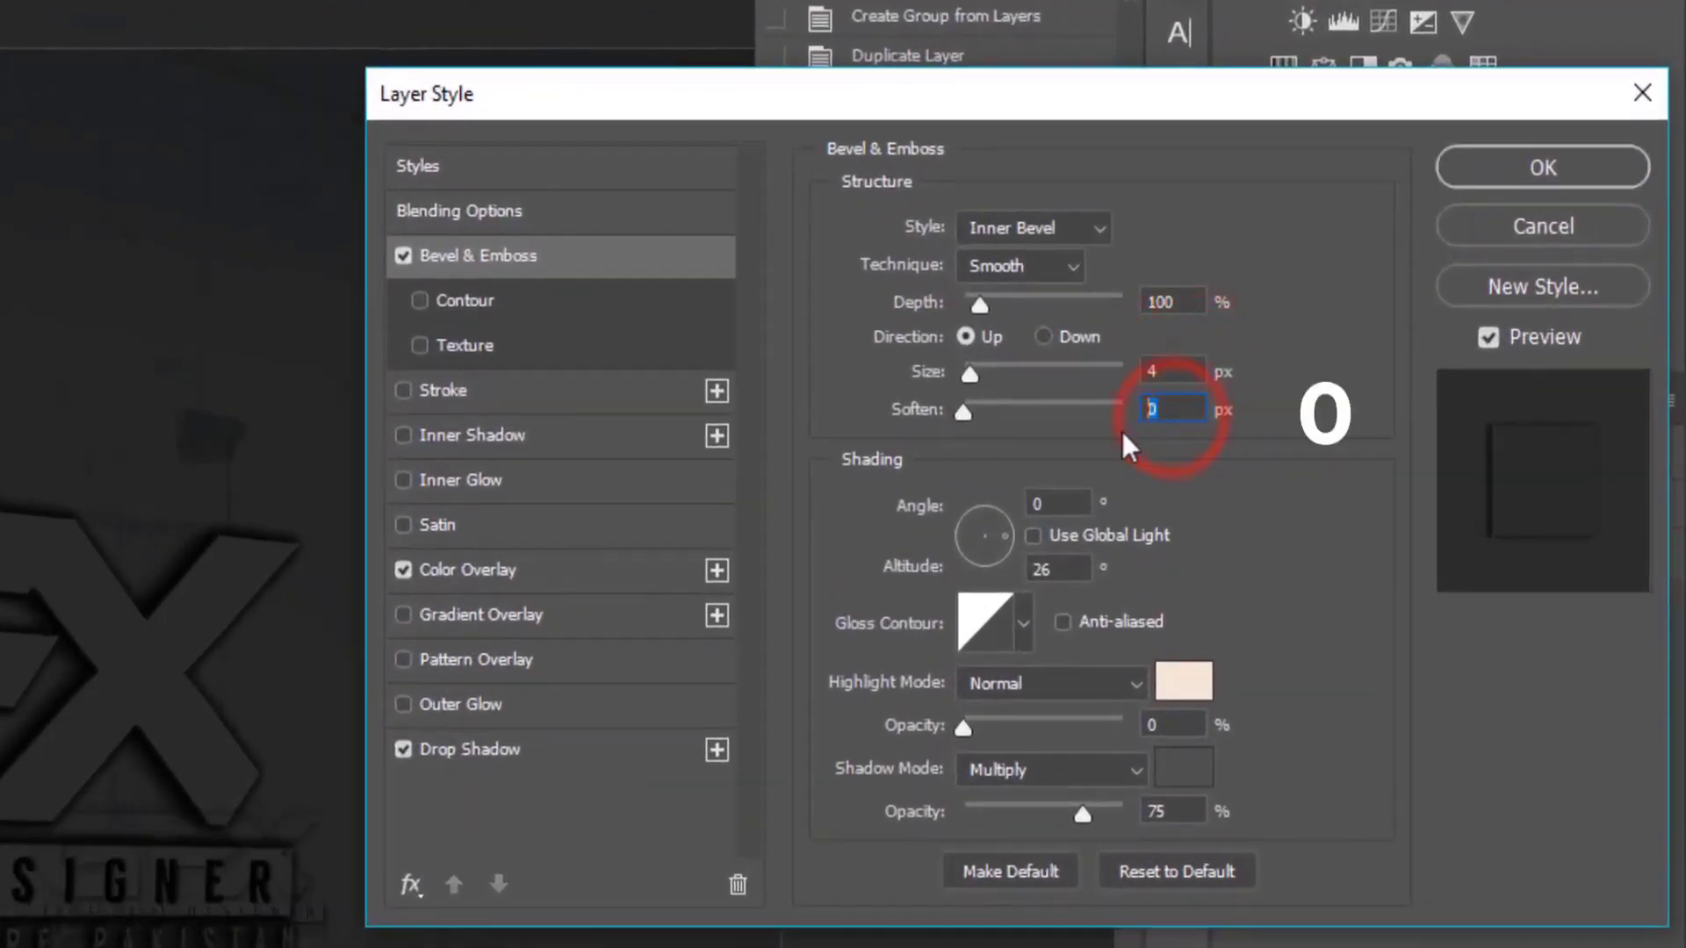
Set the bevel shading to 0° angle, 26° altitude, 0% highlight opacity and 75% shadow opacity.
left_click(1055, 504)
left_click(1083, 567)
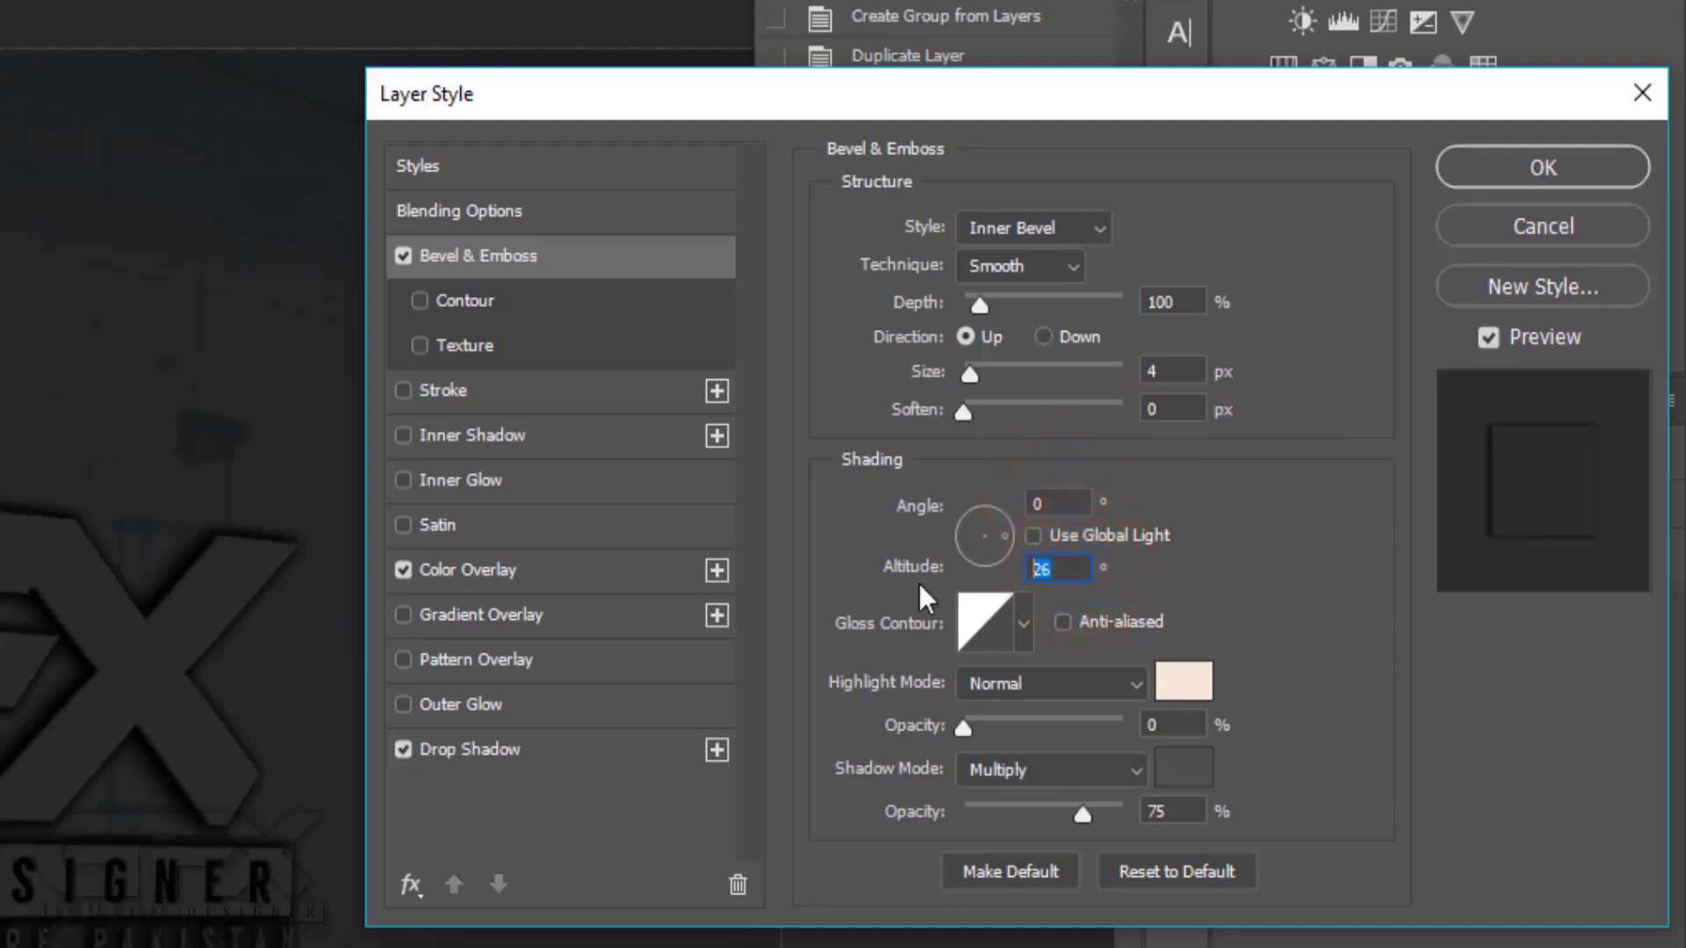
left_click(1170, 722)
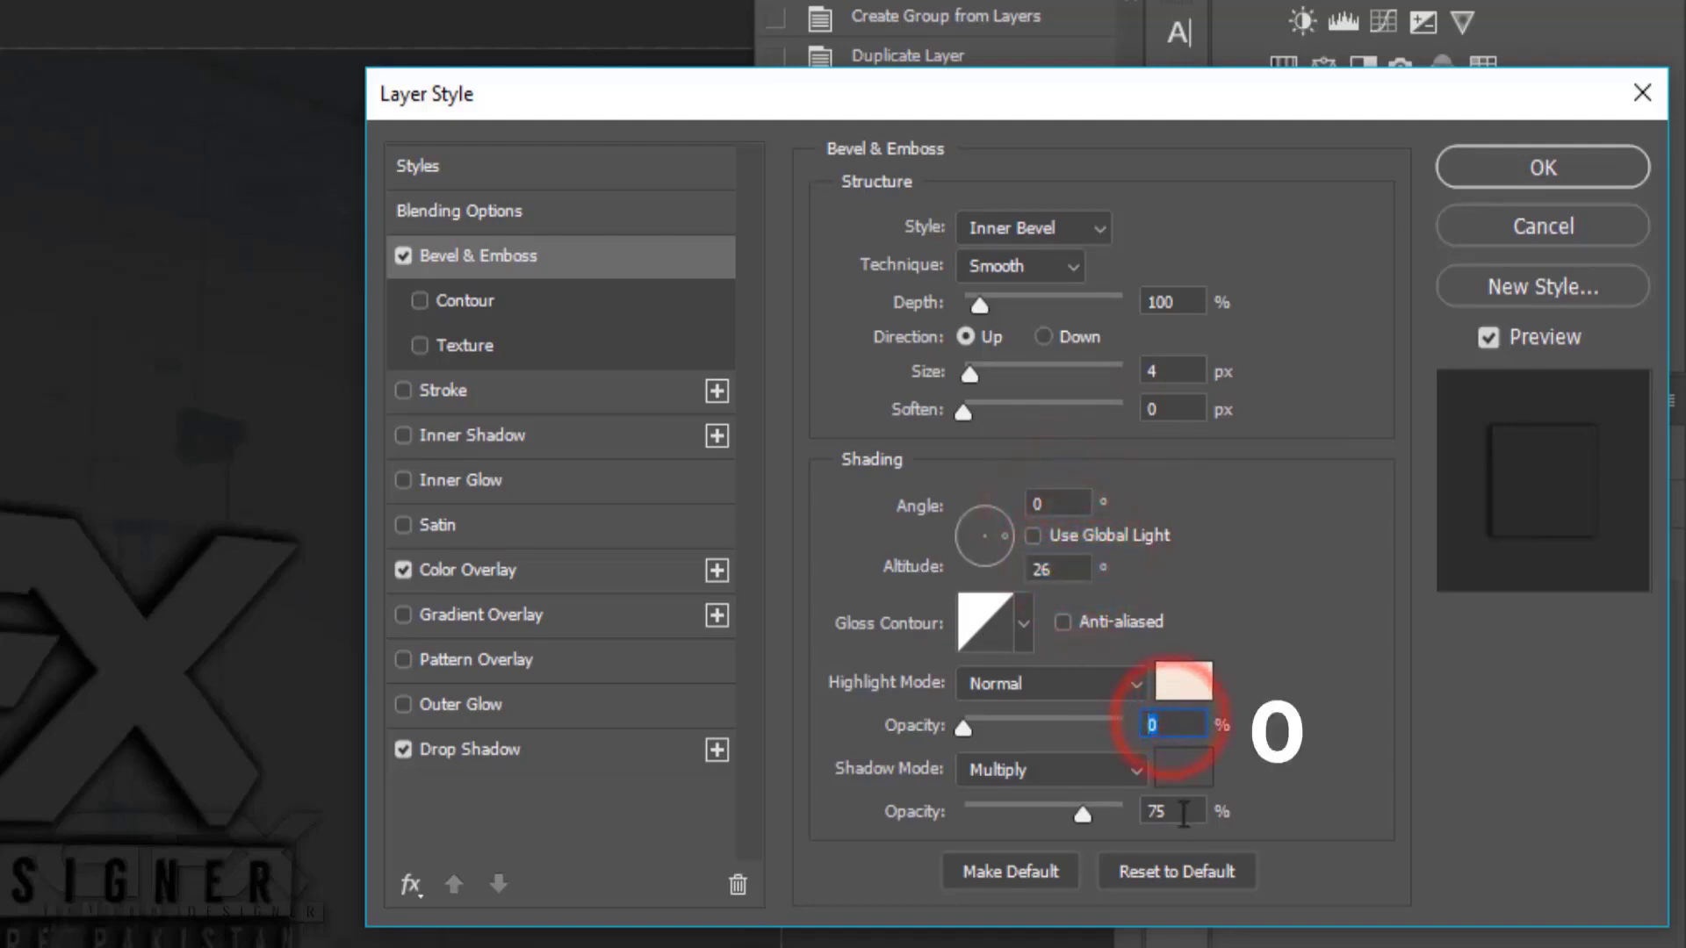
left_click(1178, 809)
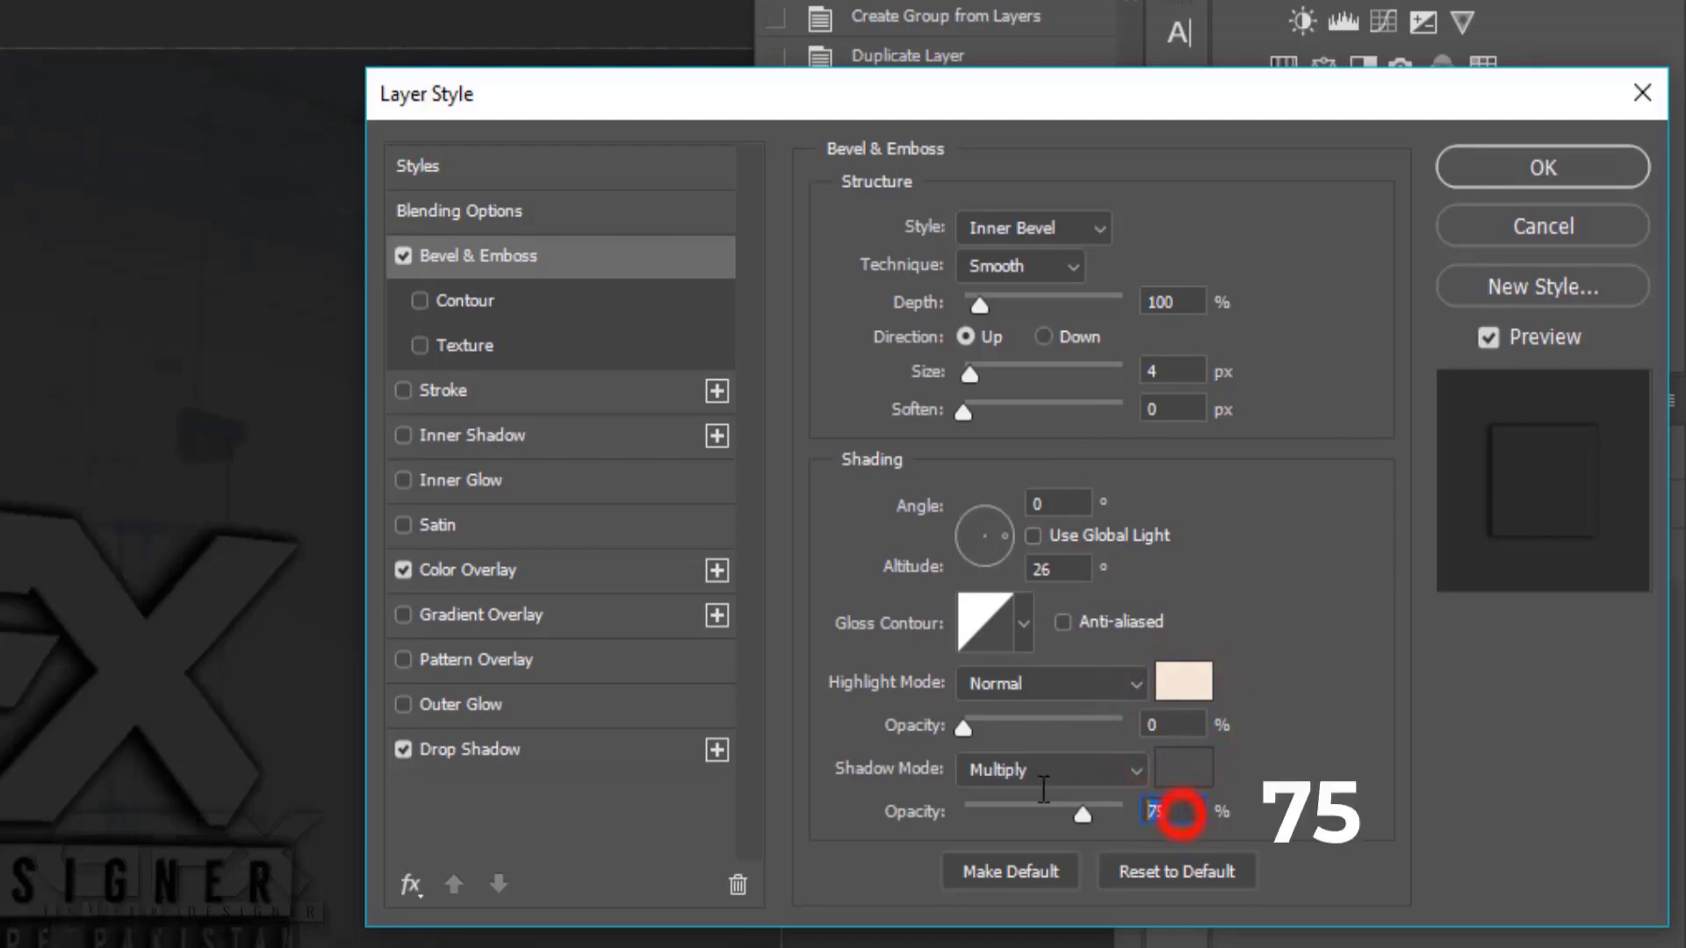
Enable the bevel's Texture with 54% scale and +4% depth.
left_click(439, 346)
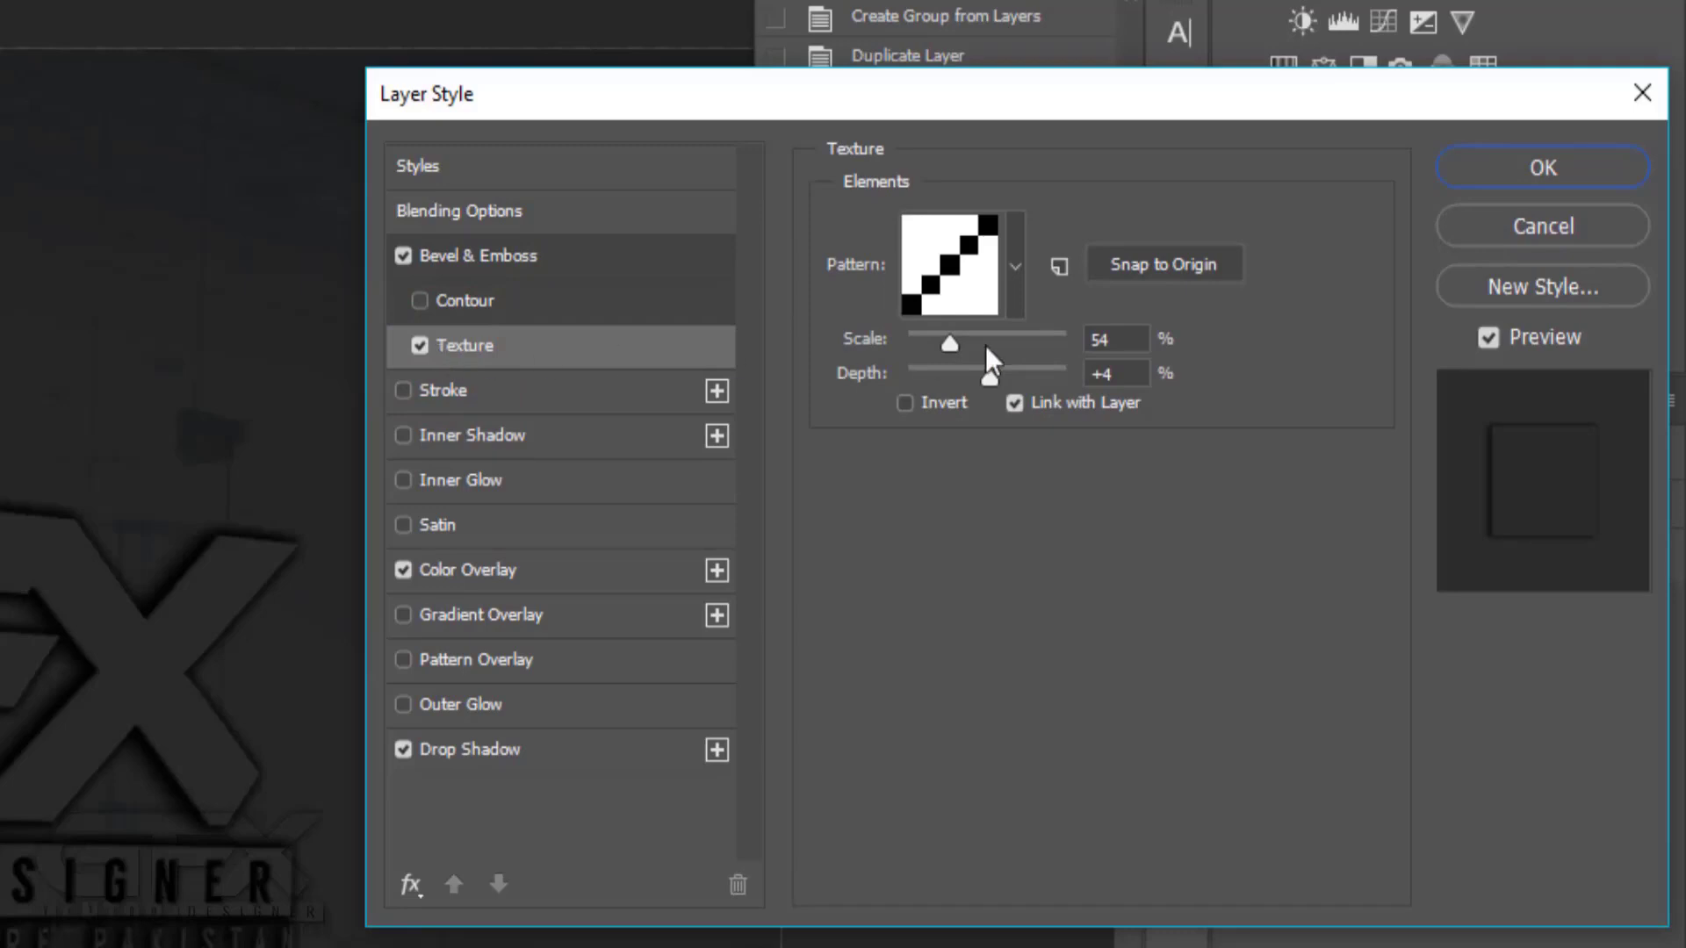
left_click(1133, 342)
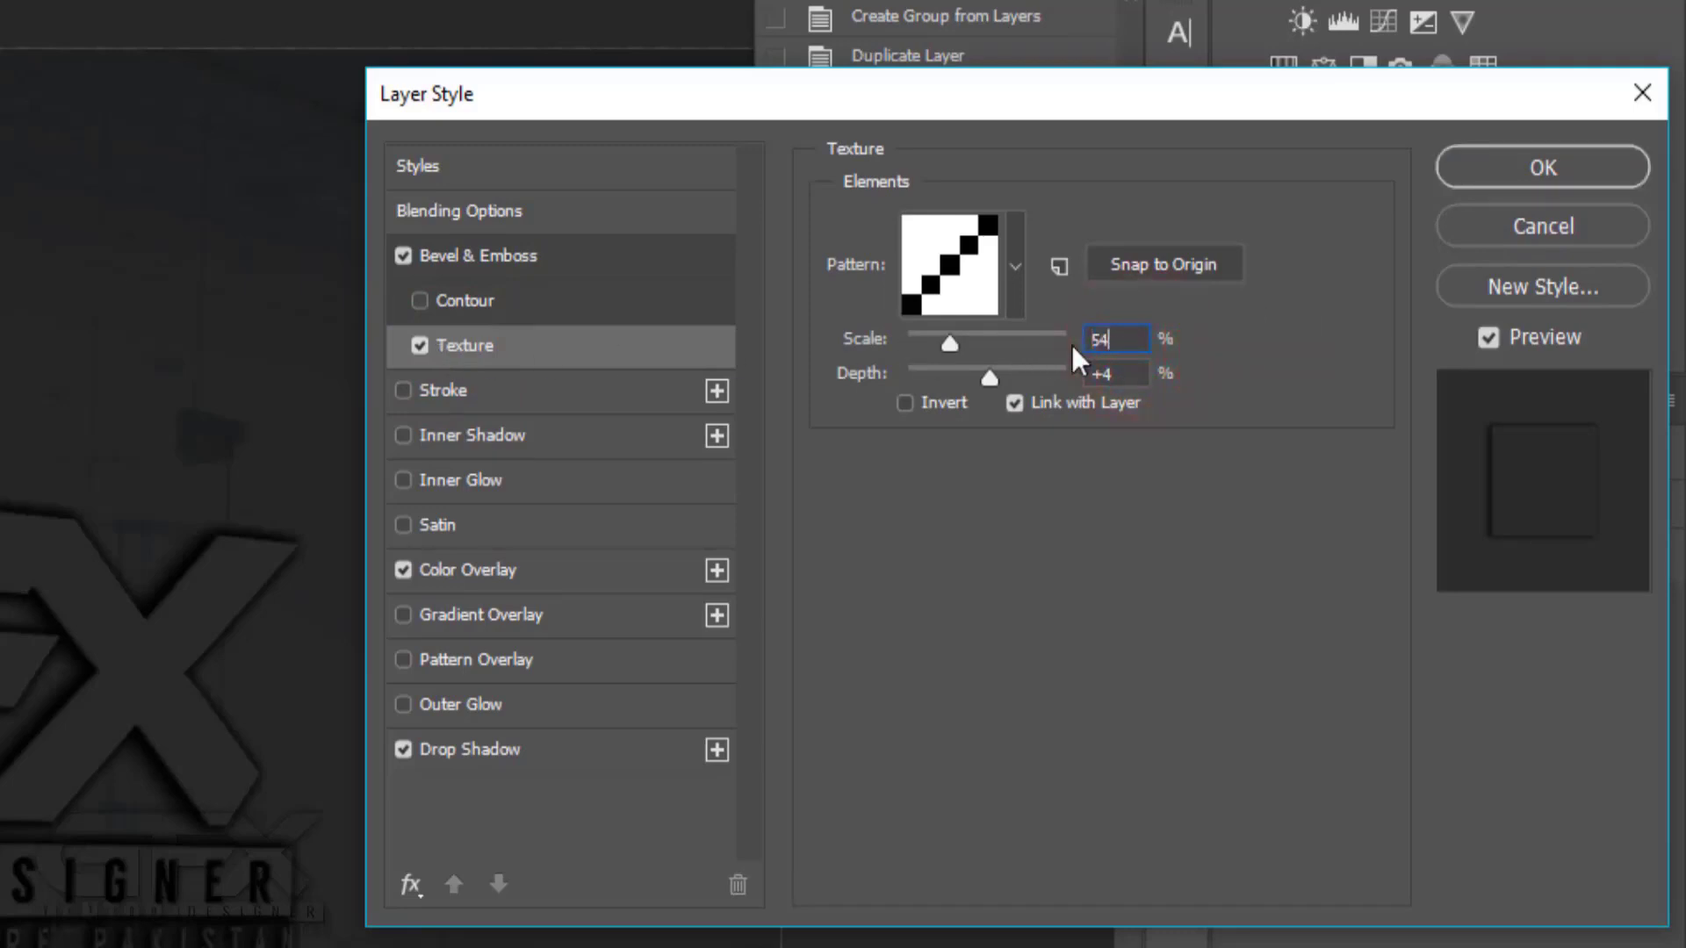
left_click(1093, 376)
Enable Inner Shadow on the Bevel Effect layer with 32% opacity, 2 px distance and 2 px size.
left_click(405, 437)
left_click(486, 439)
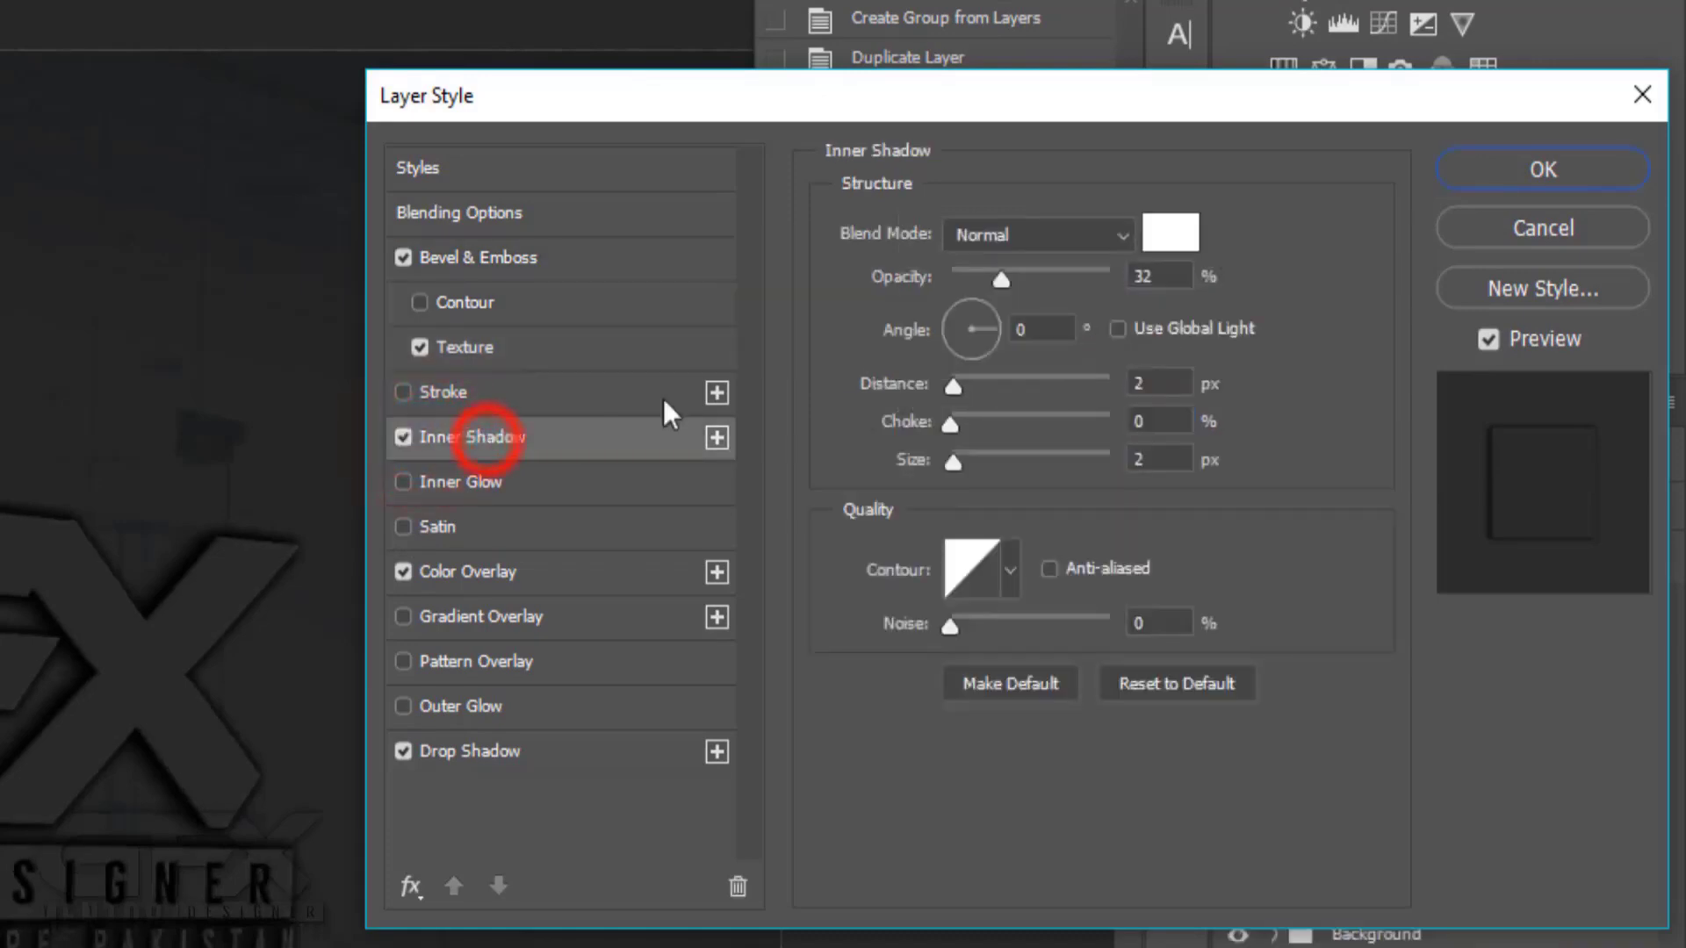
left_click(1157, 277)
left_click(1157, 384)
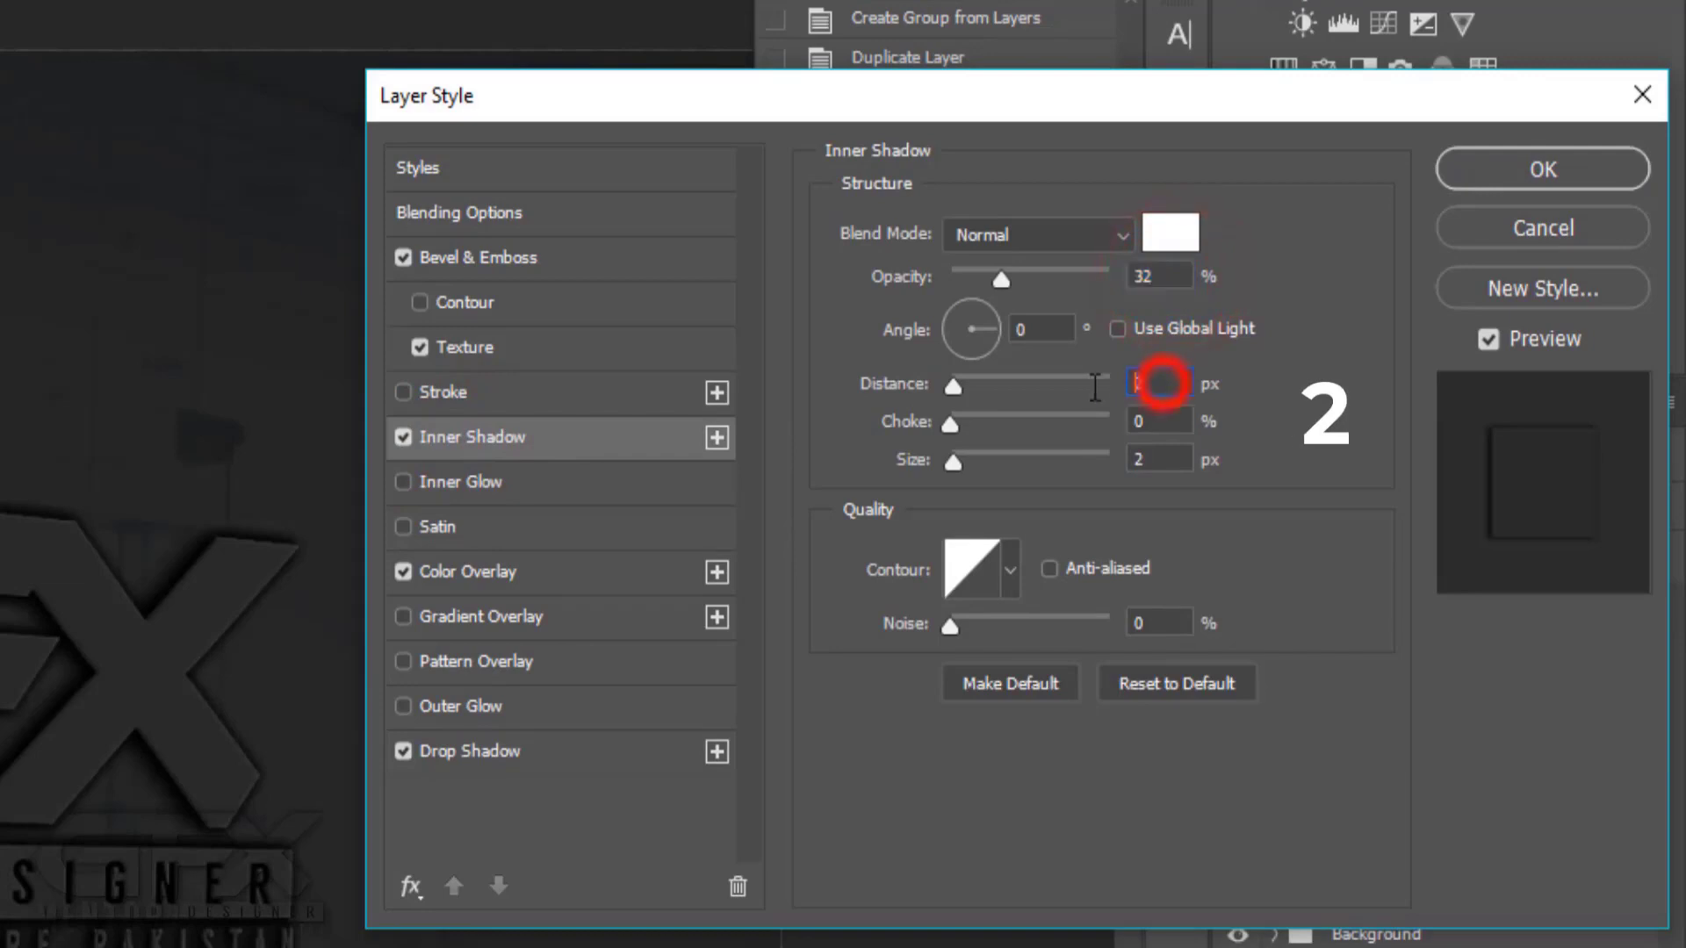
left_click(1156, 466)
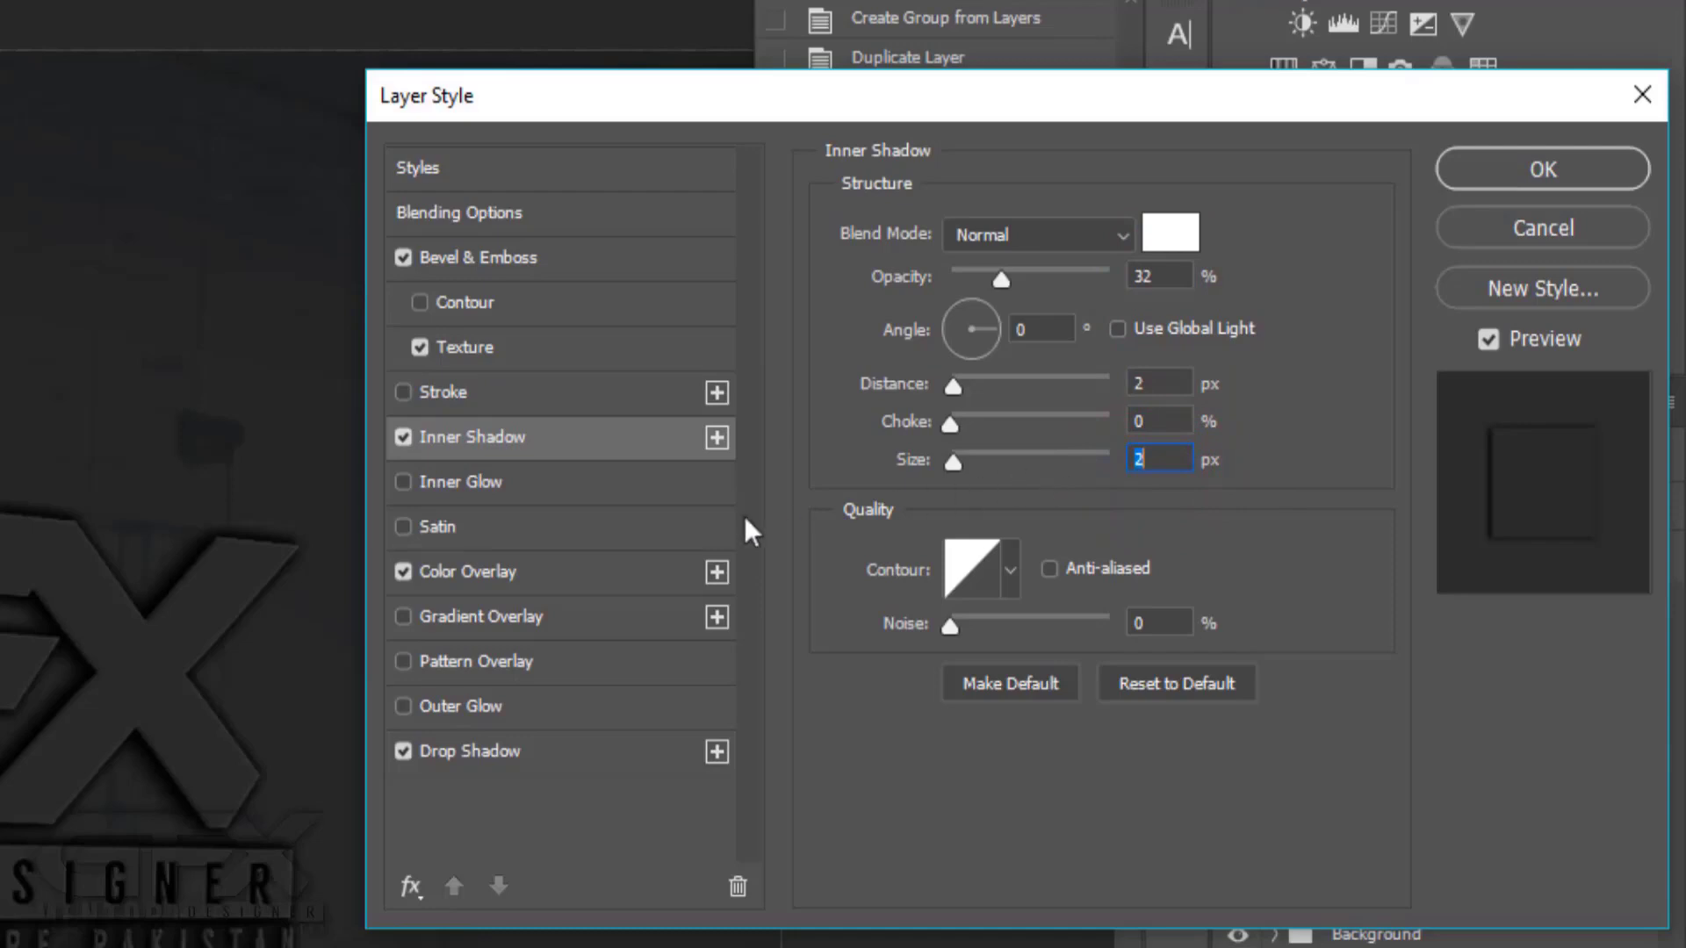
Turn off the Color Overlay and enable a Gradient Overlay with 44% opacity and 123% scale.
left_click(406, 572)
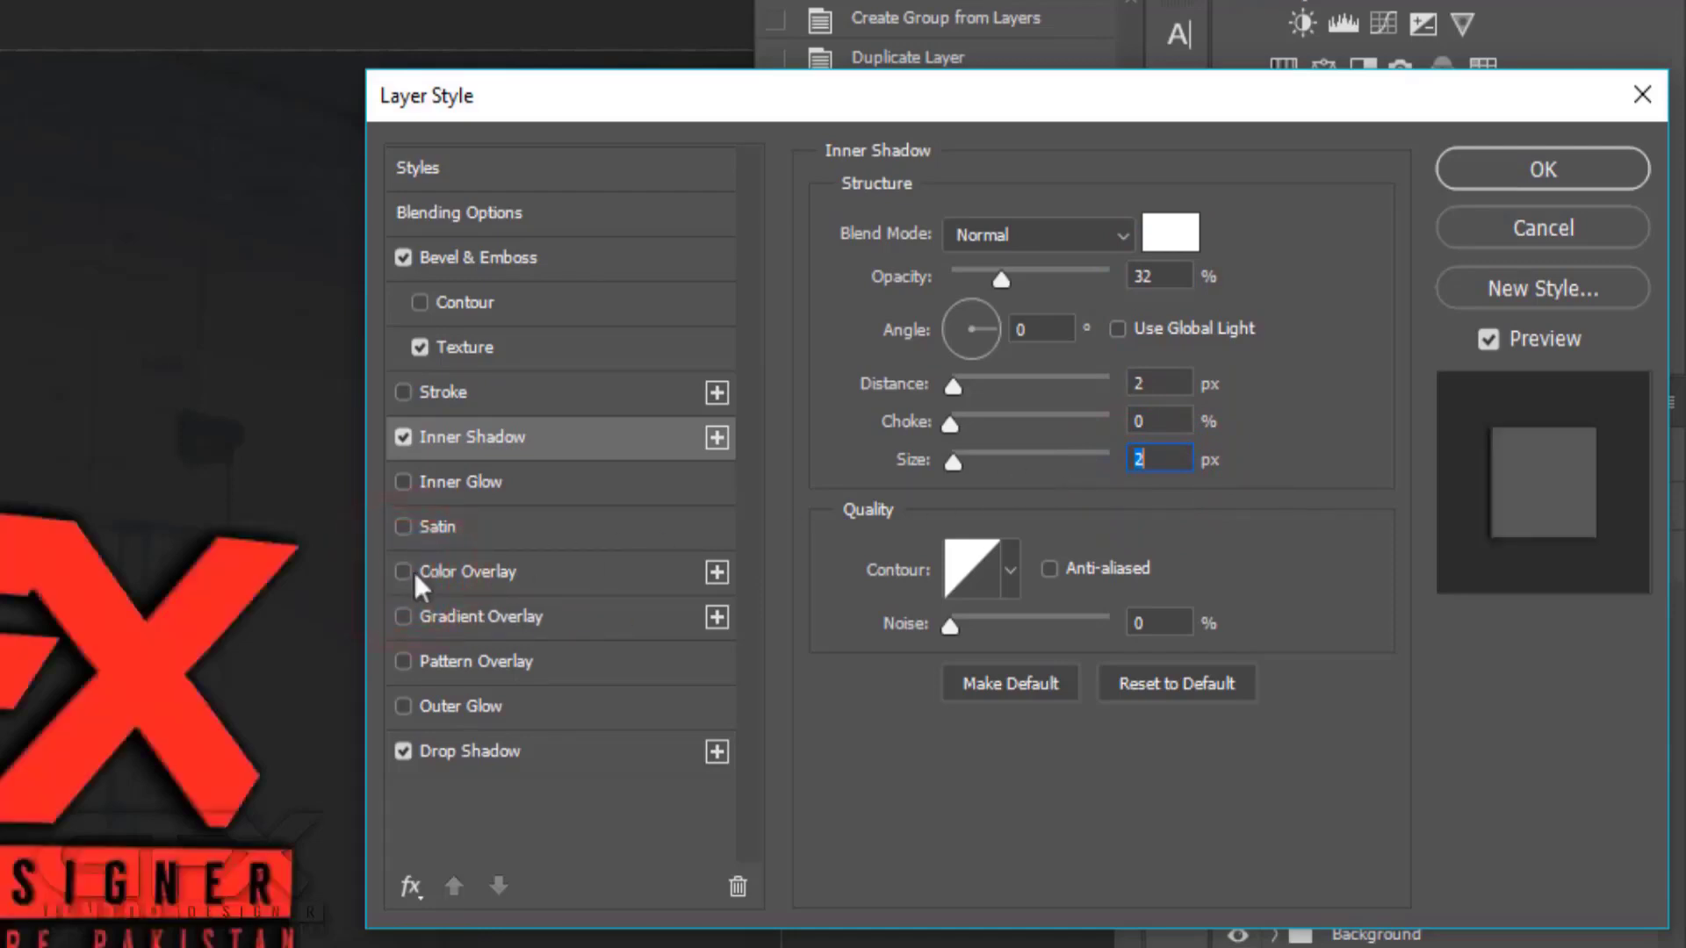
left_click(488, 620)
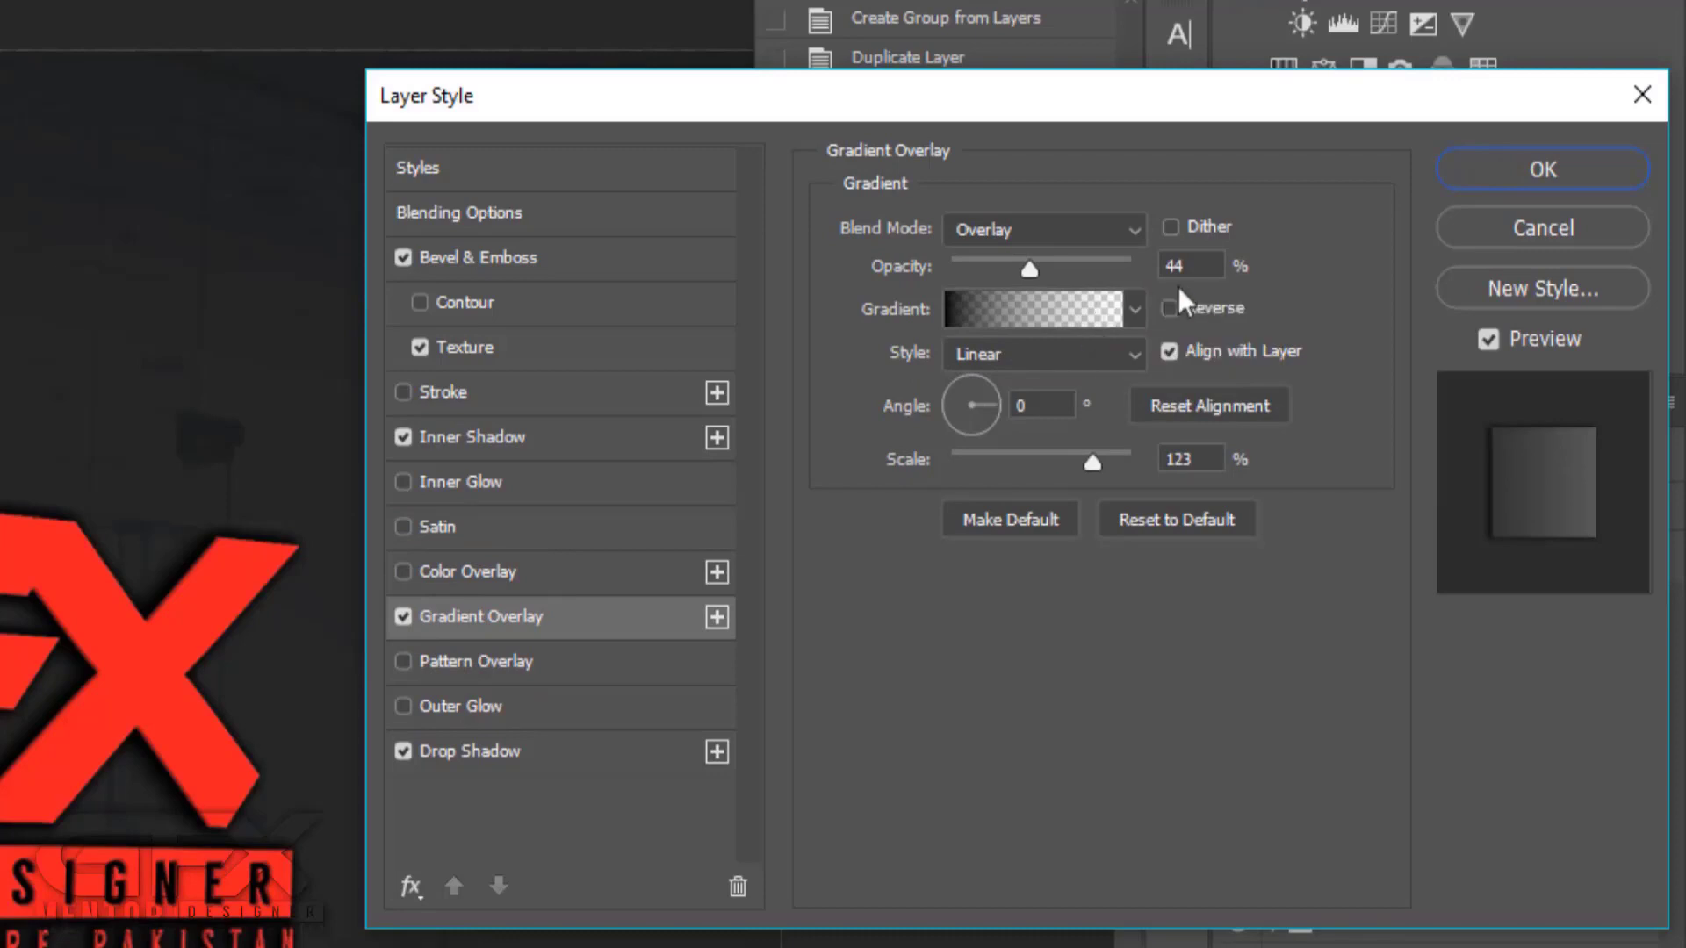
left_click(1197, 264)
left_click_drag(1217, 274, 1135, 269)
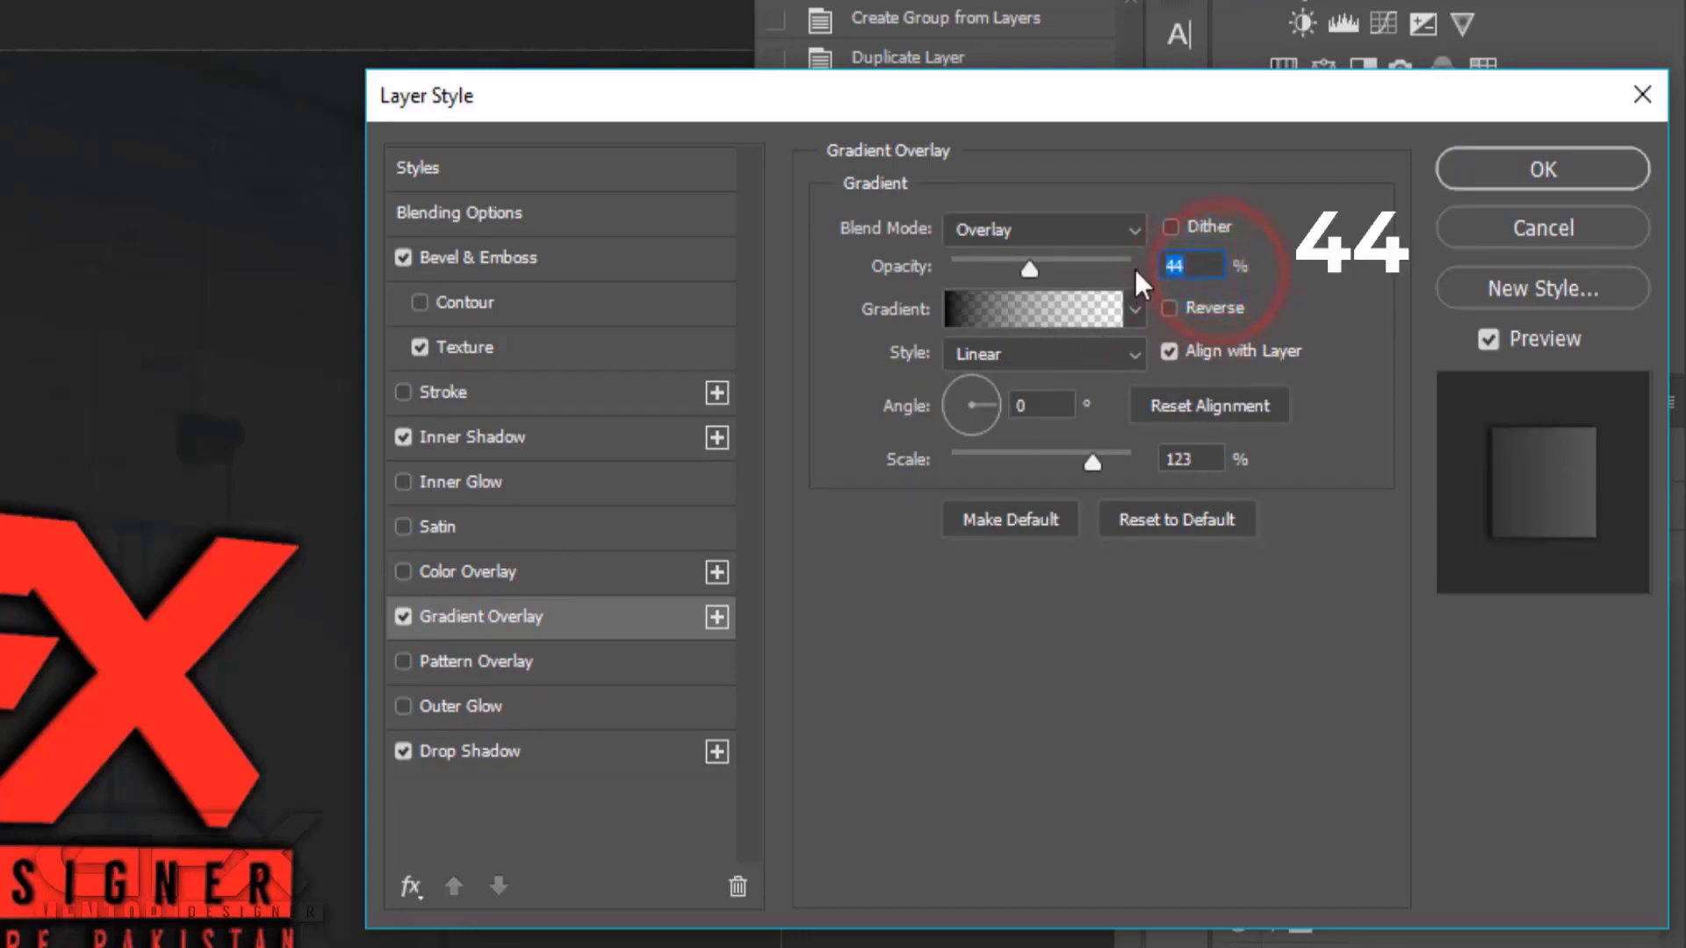
type("44")
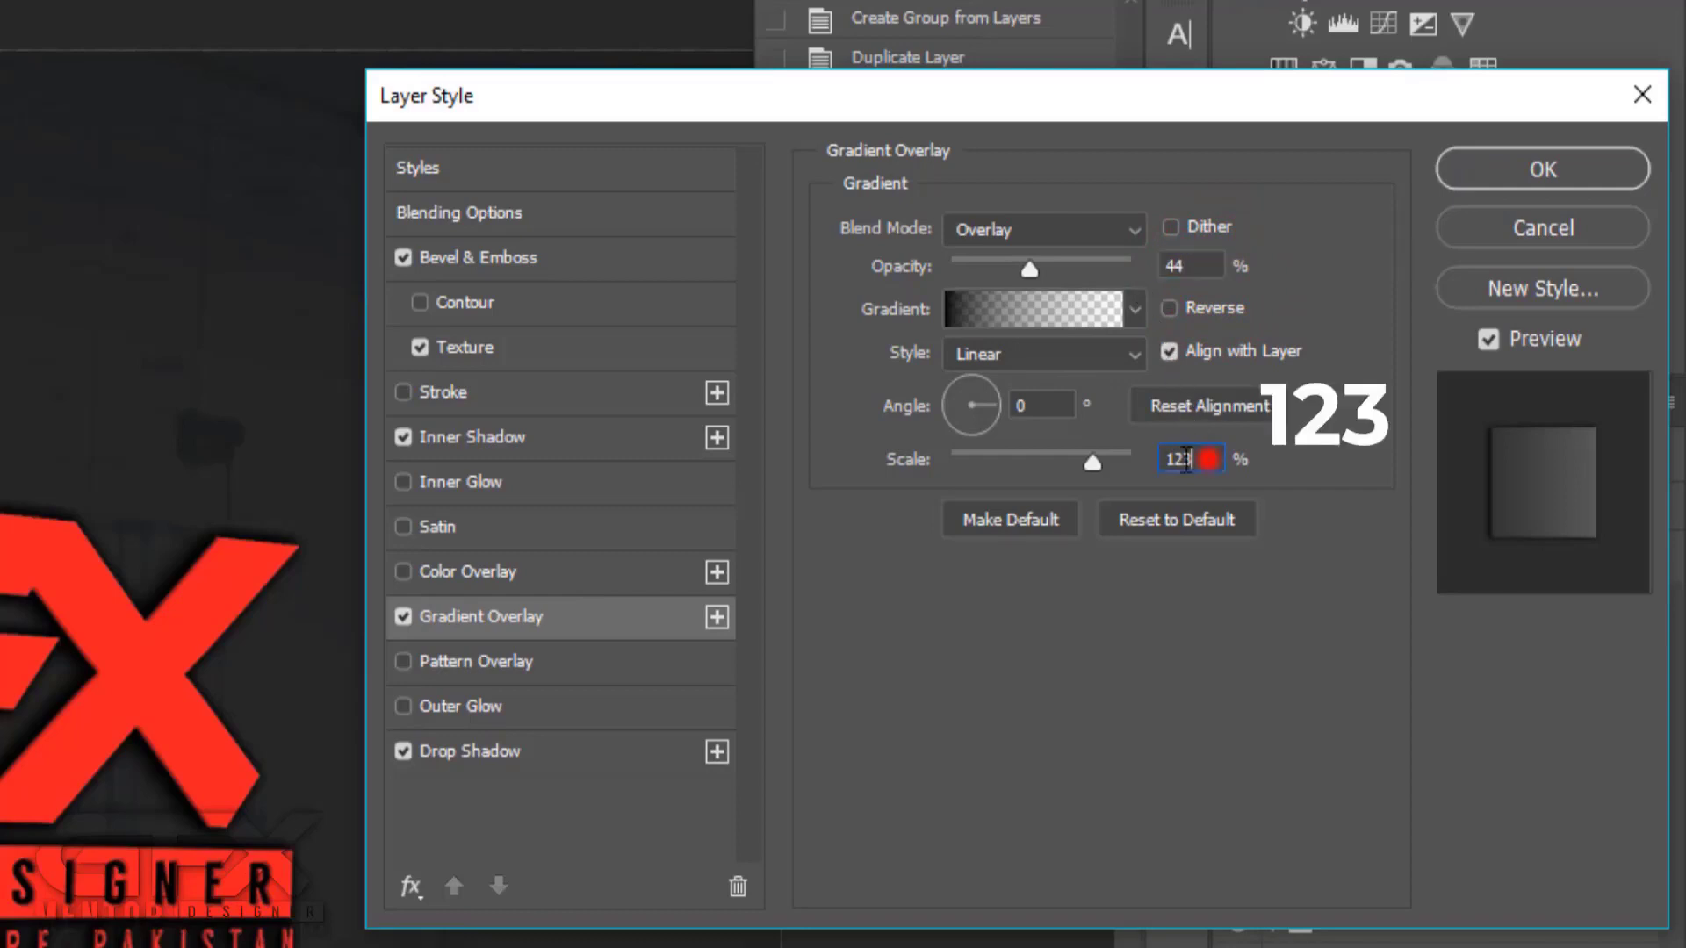
left_click_drag(1194, 458, 1055, 459)
type("123")
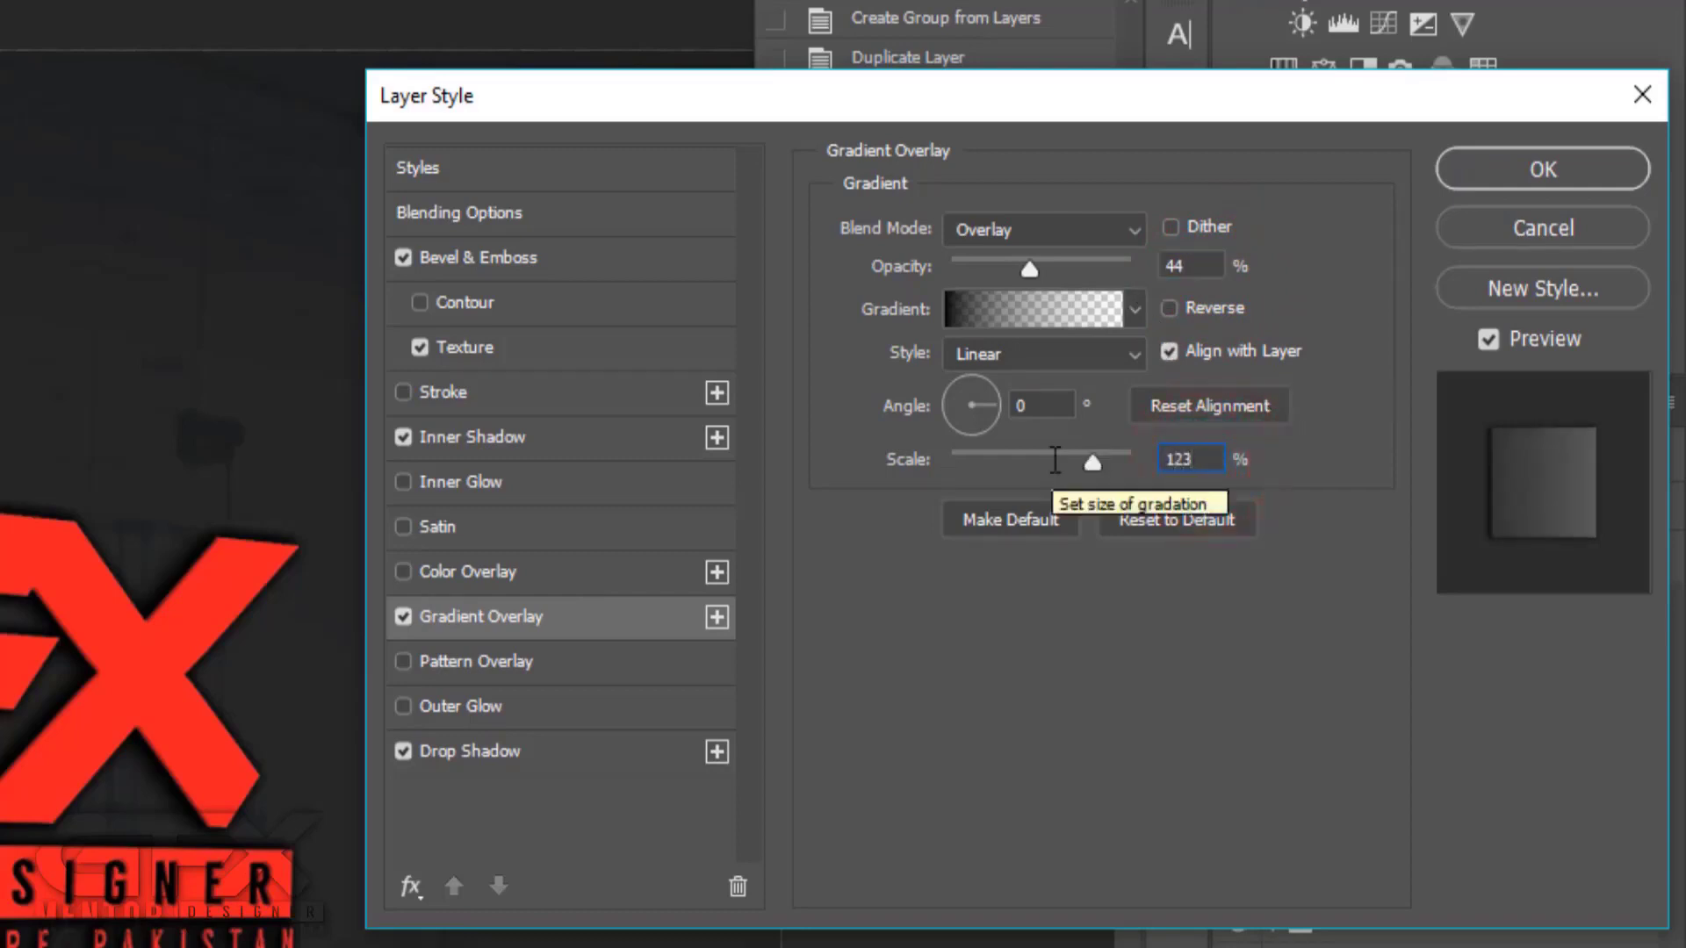
Set the Drop Shadow to 65% opacity, 3 px distance, 0% spread and 7 px size, and apply the layer style.
left_click(484, 753)
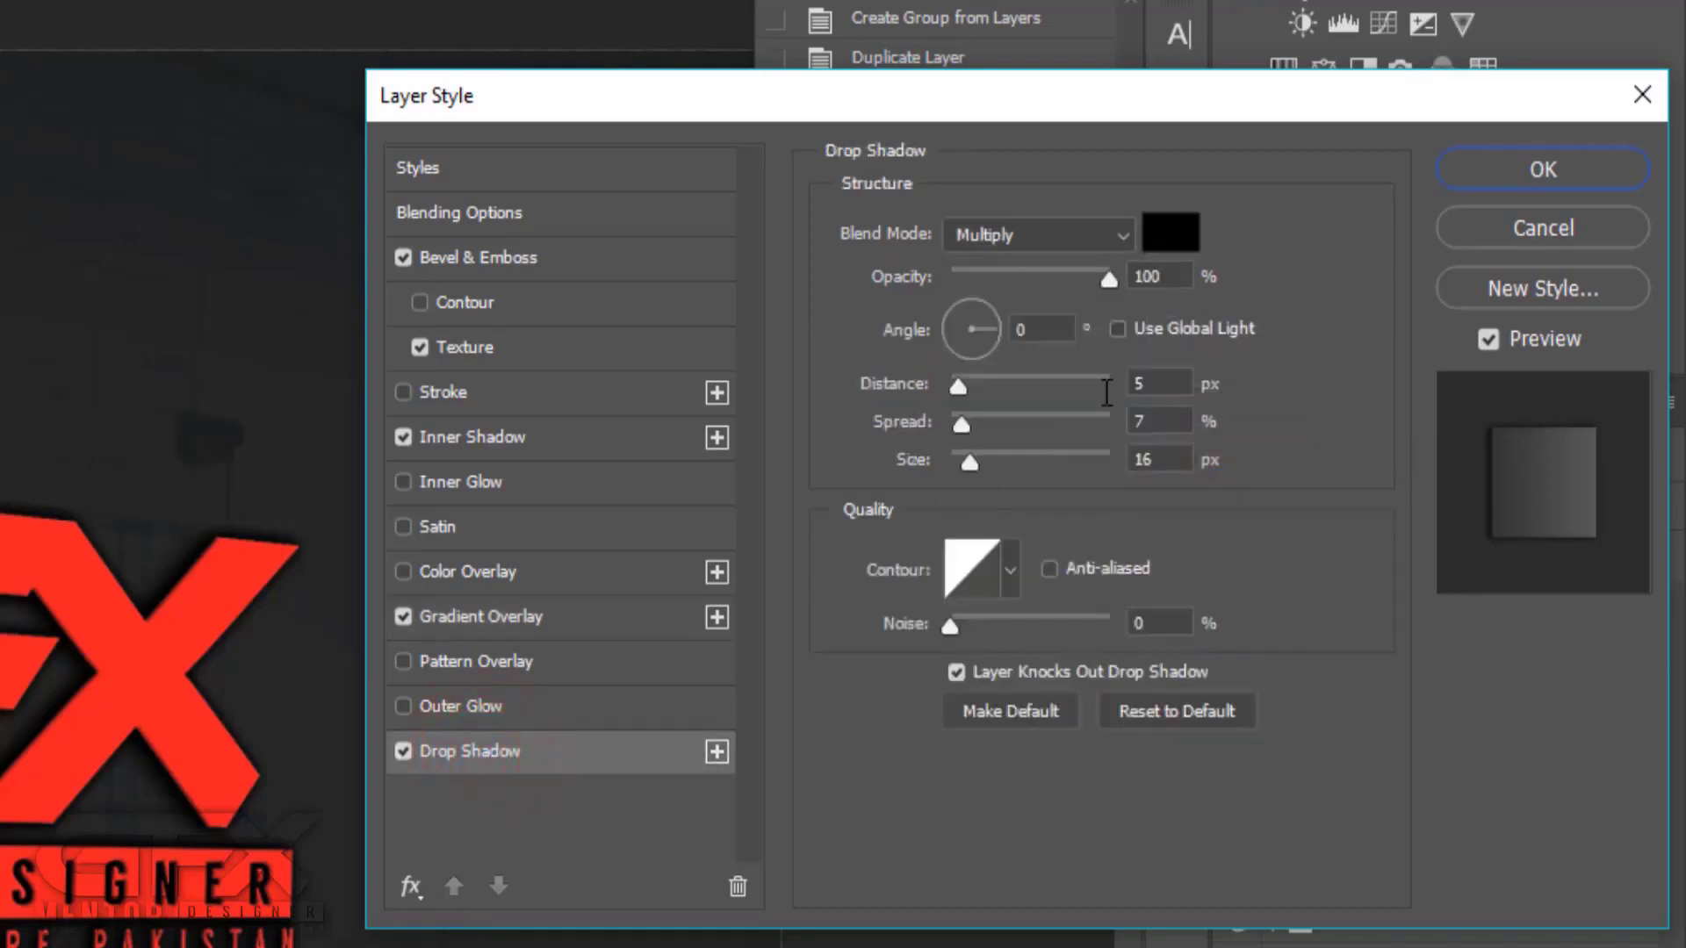
left_click(1157, 276)
type("65")
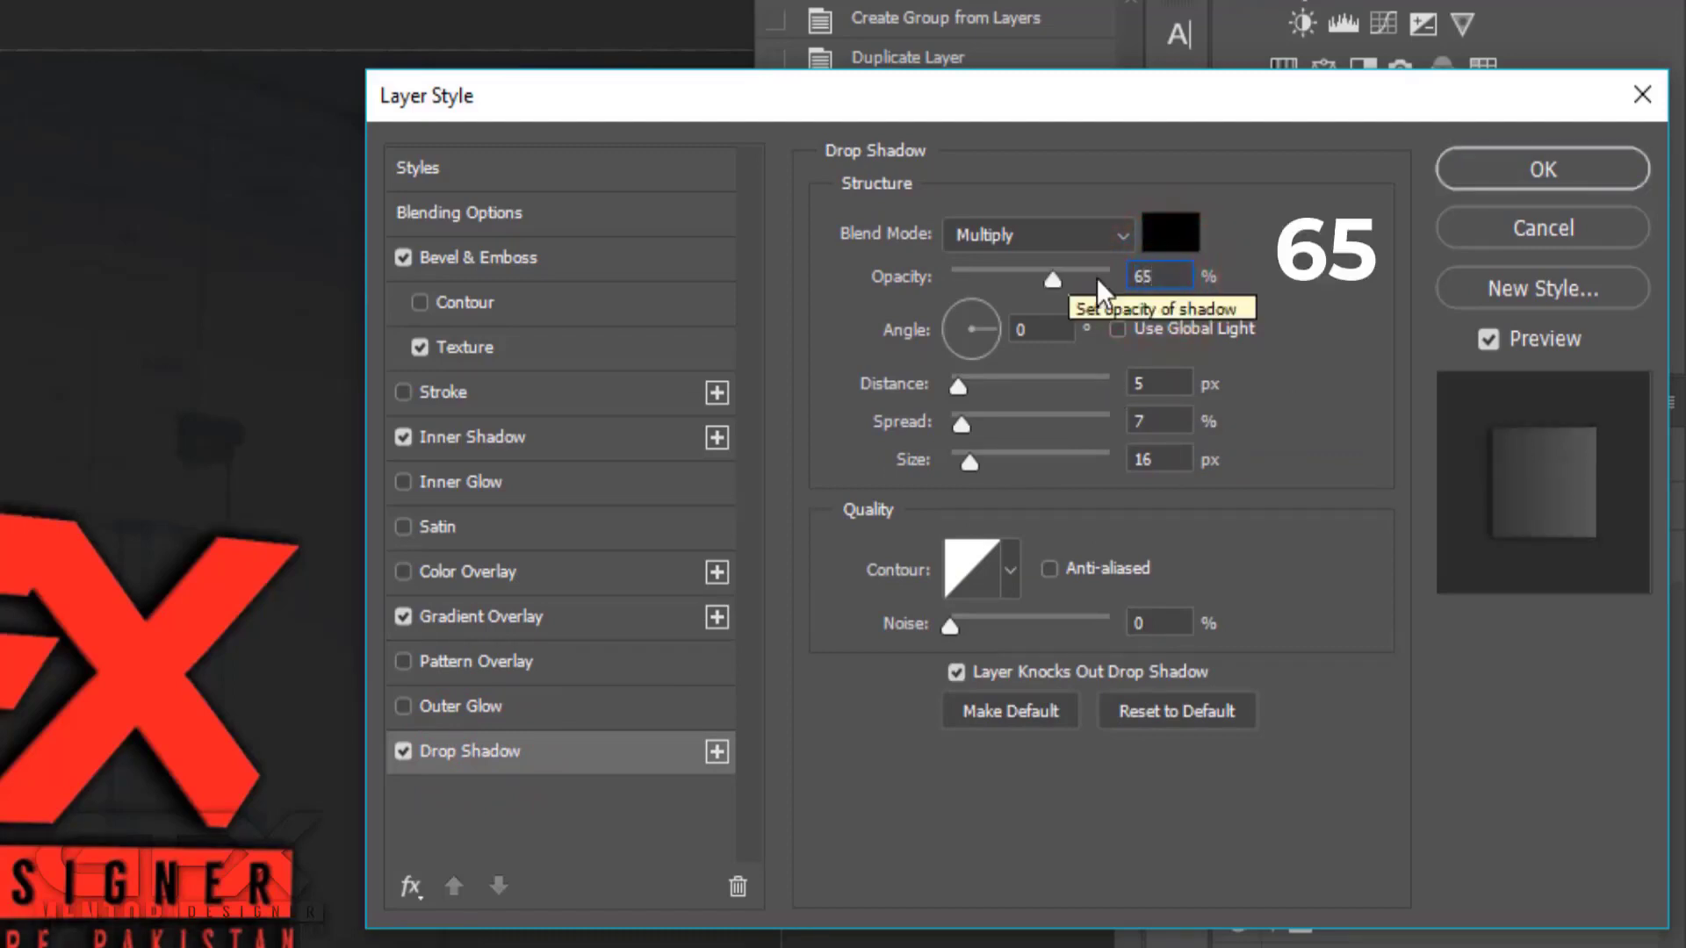
left_click(1170, 383)
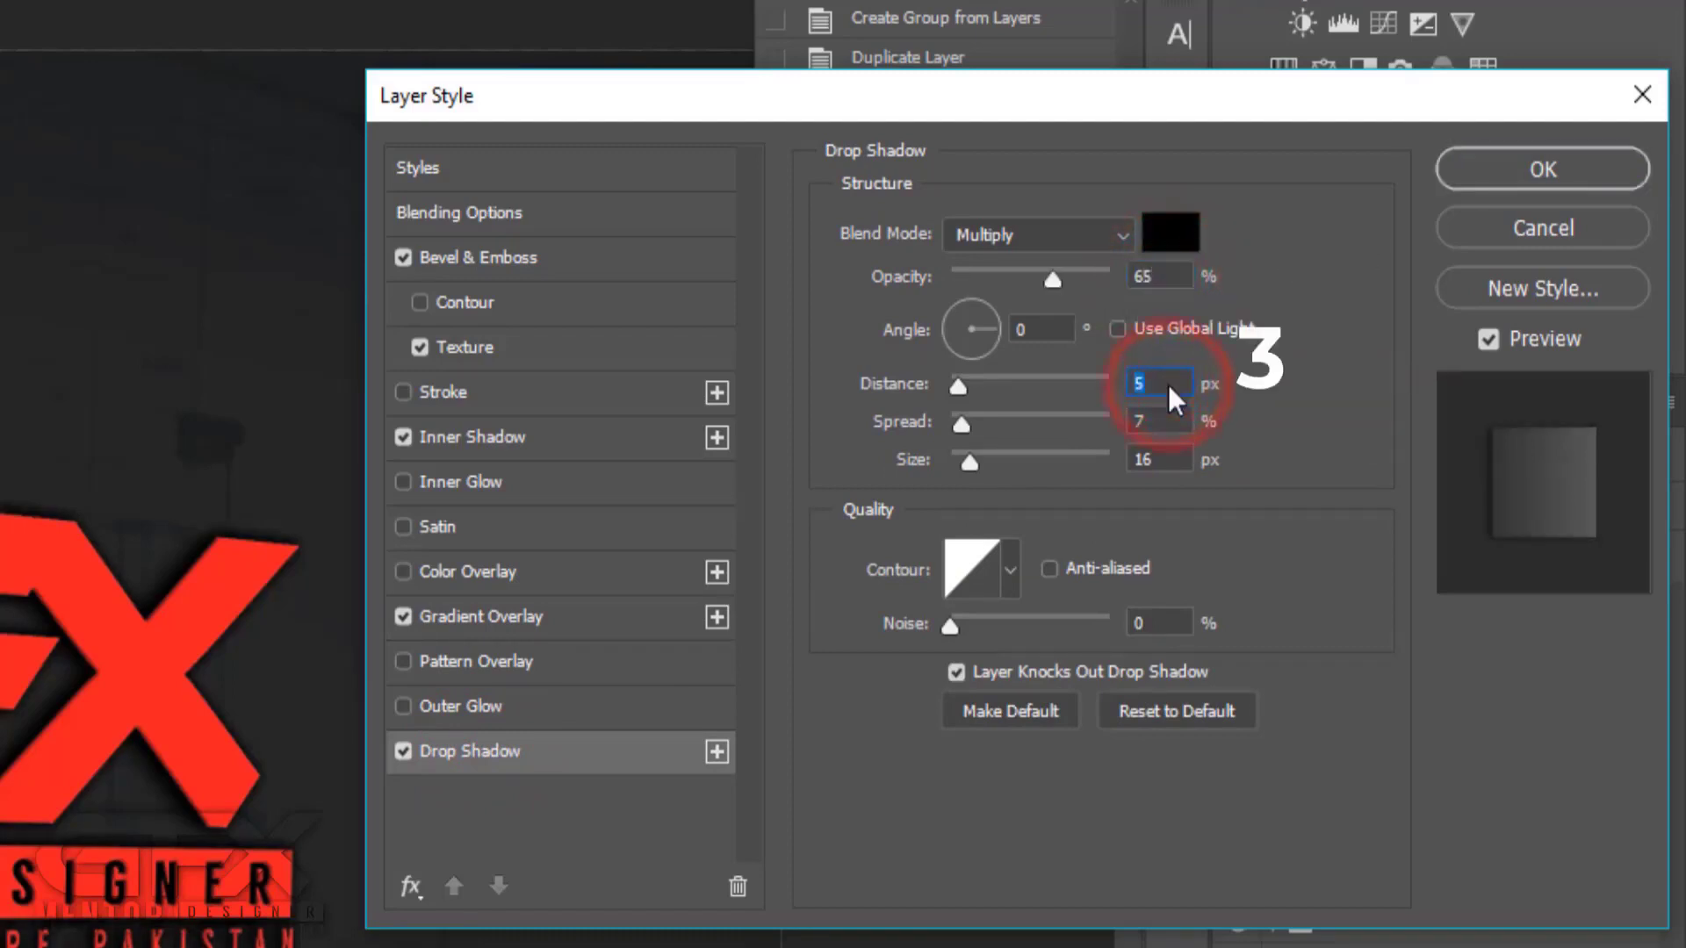
type("3")
left_click(1158, 422)
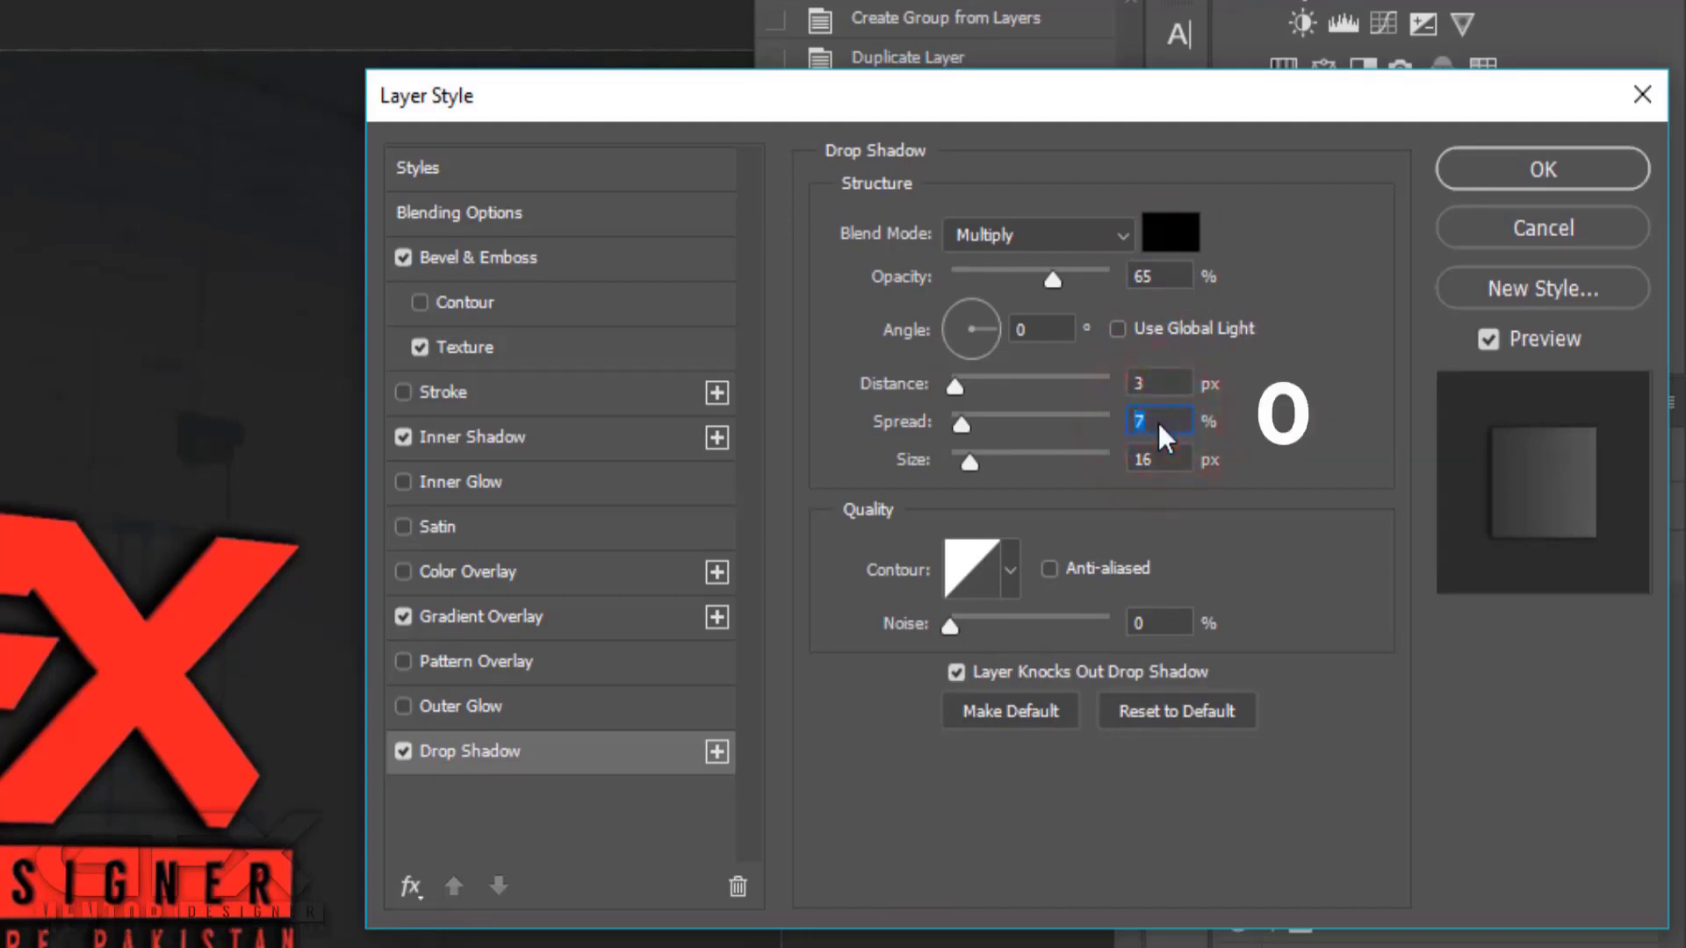
type("0")
left_click(1159, 456)
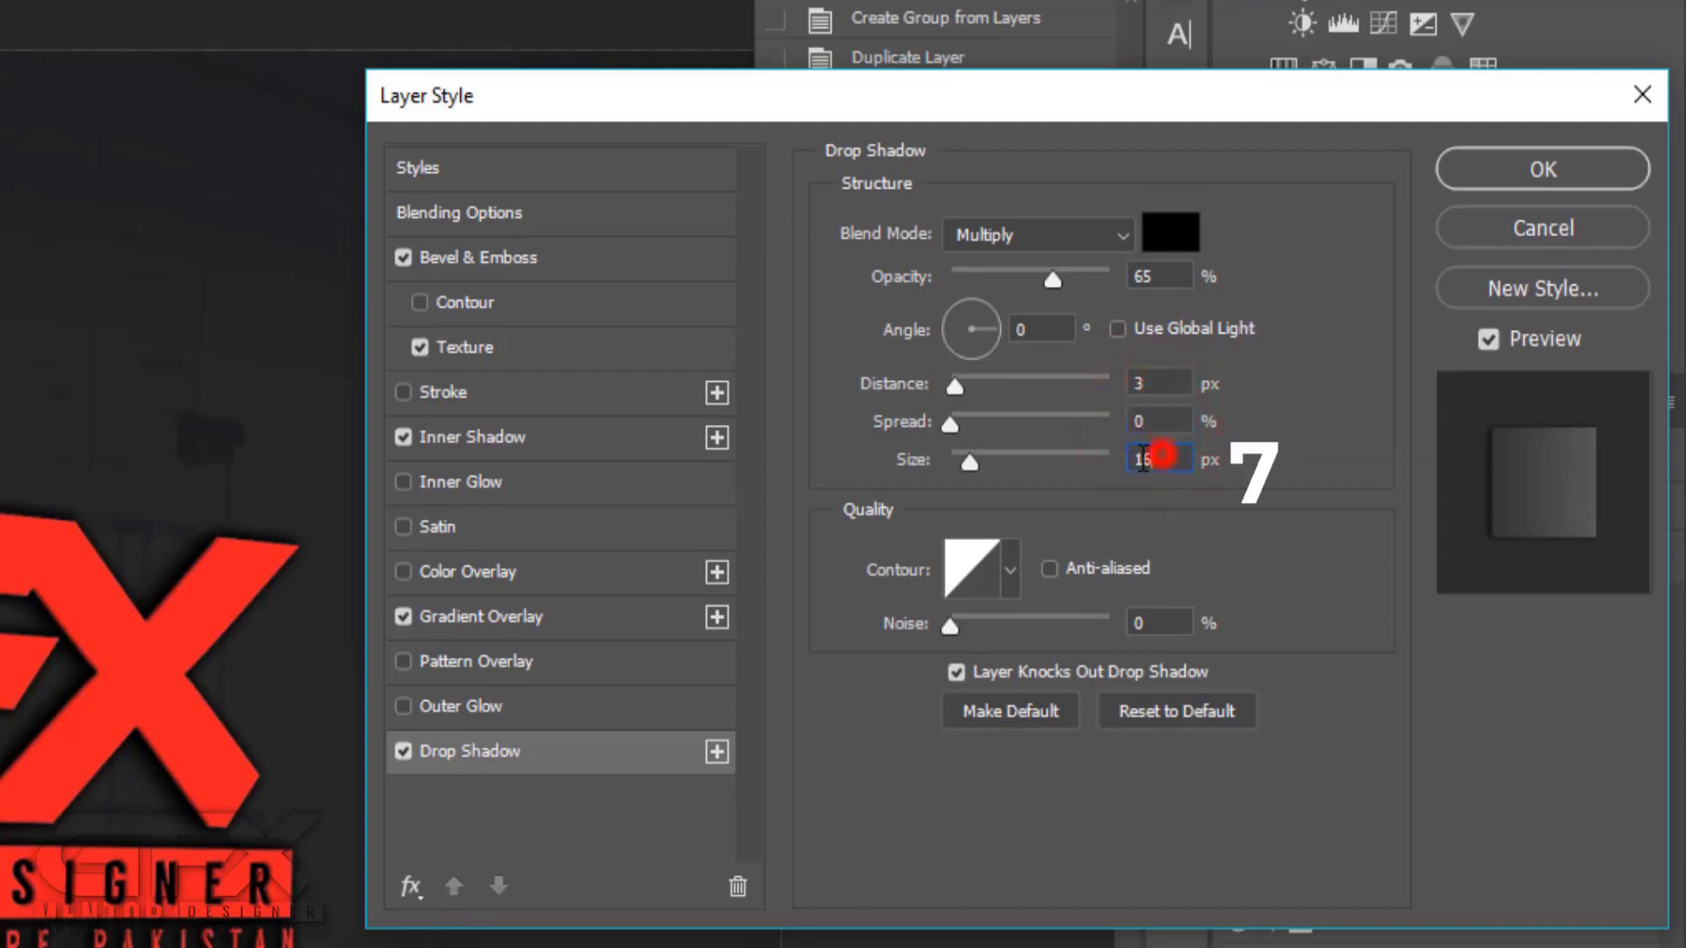
type("7")
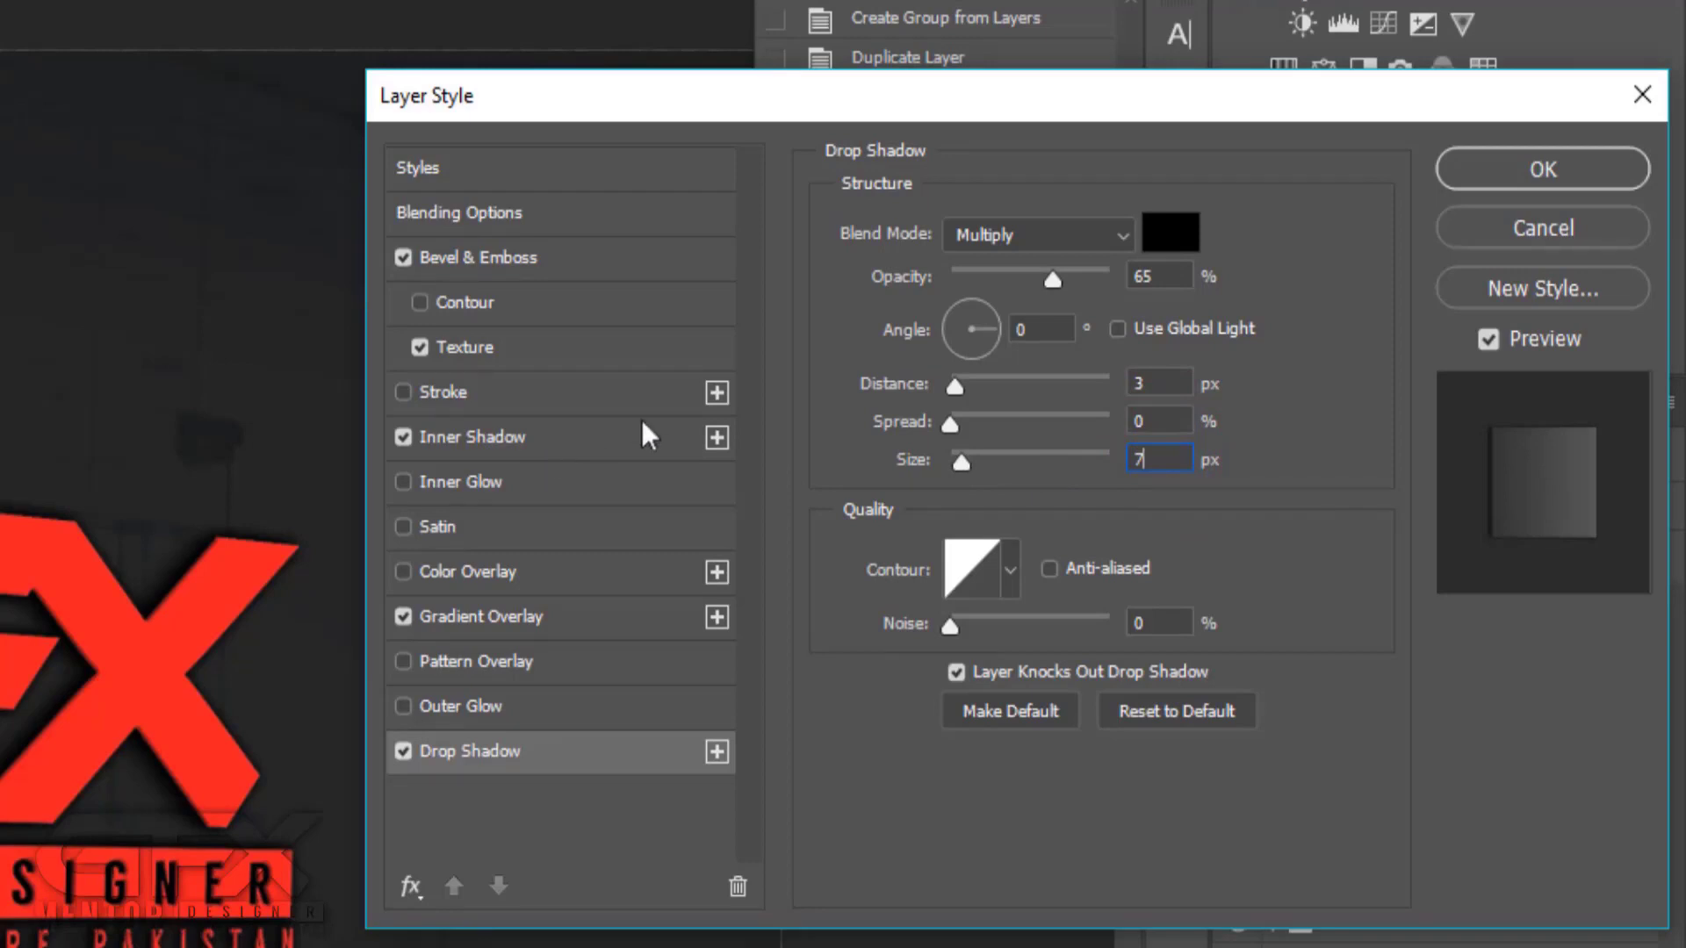
left_click(1473, 164)
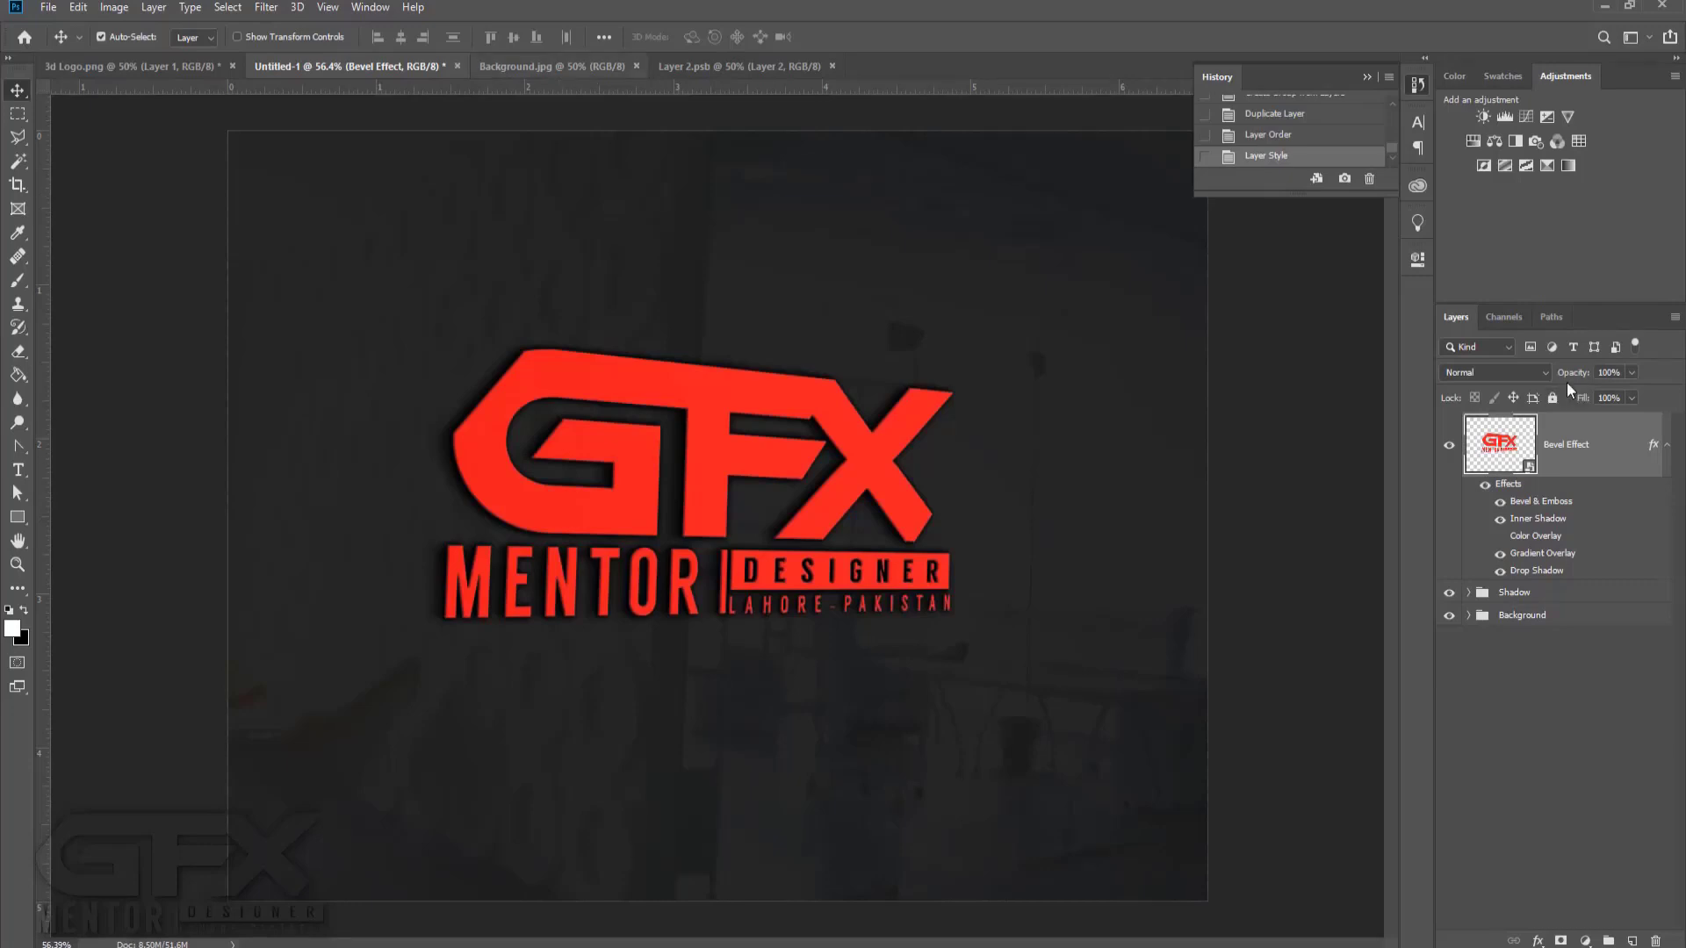
Copy the office reflection layer from 3d Logo.png into Untitled-1, position it over the logo, and clip it to the Bevel Effect layer.
left_click(177, 68)
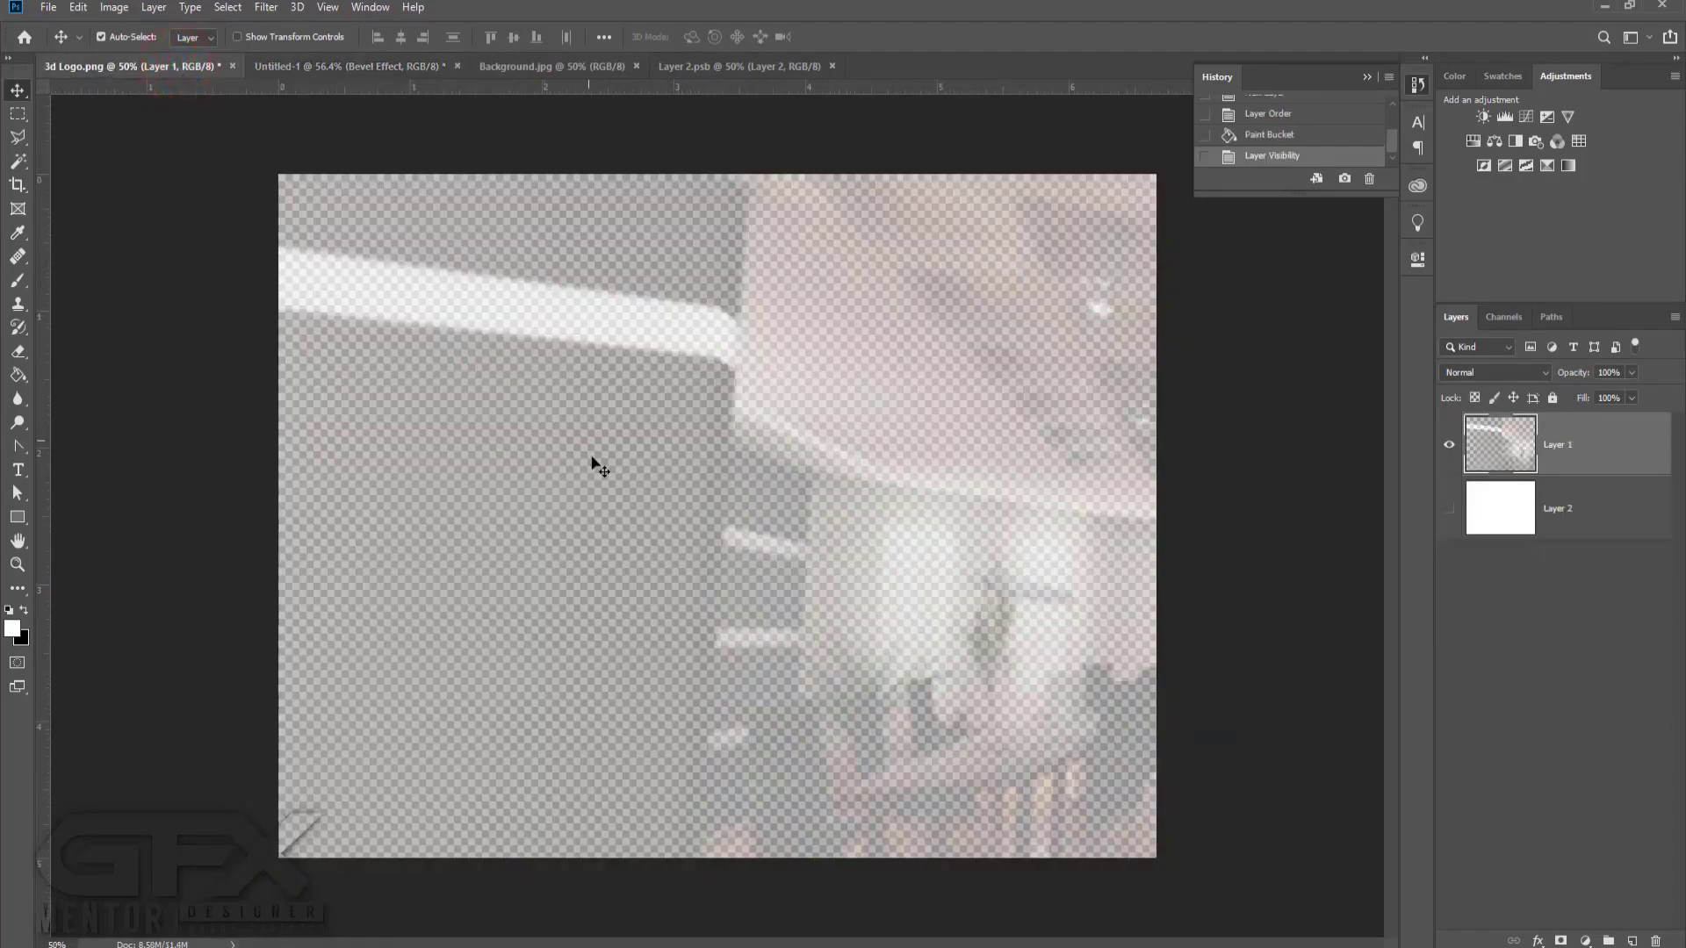
left_click_drag(592, 456, 639, 426)
left_click_drag(678, 492, 687, 499)
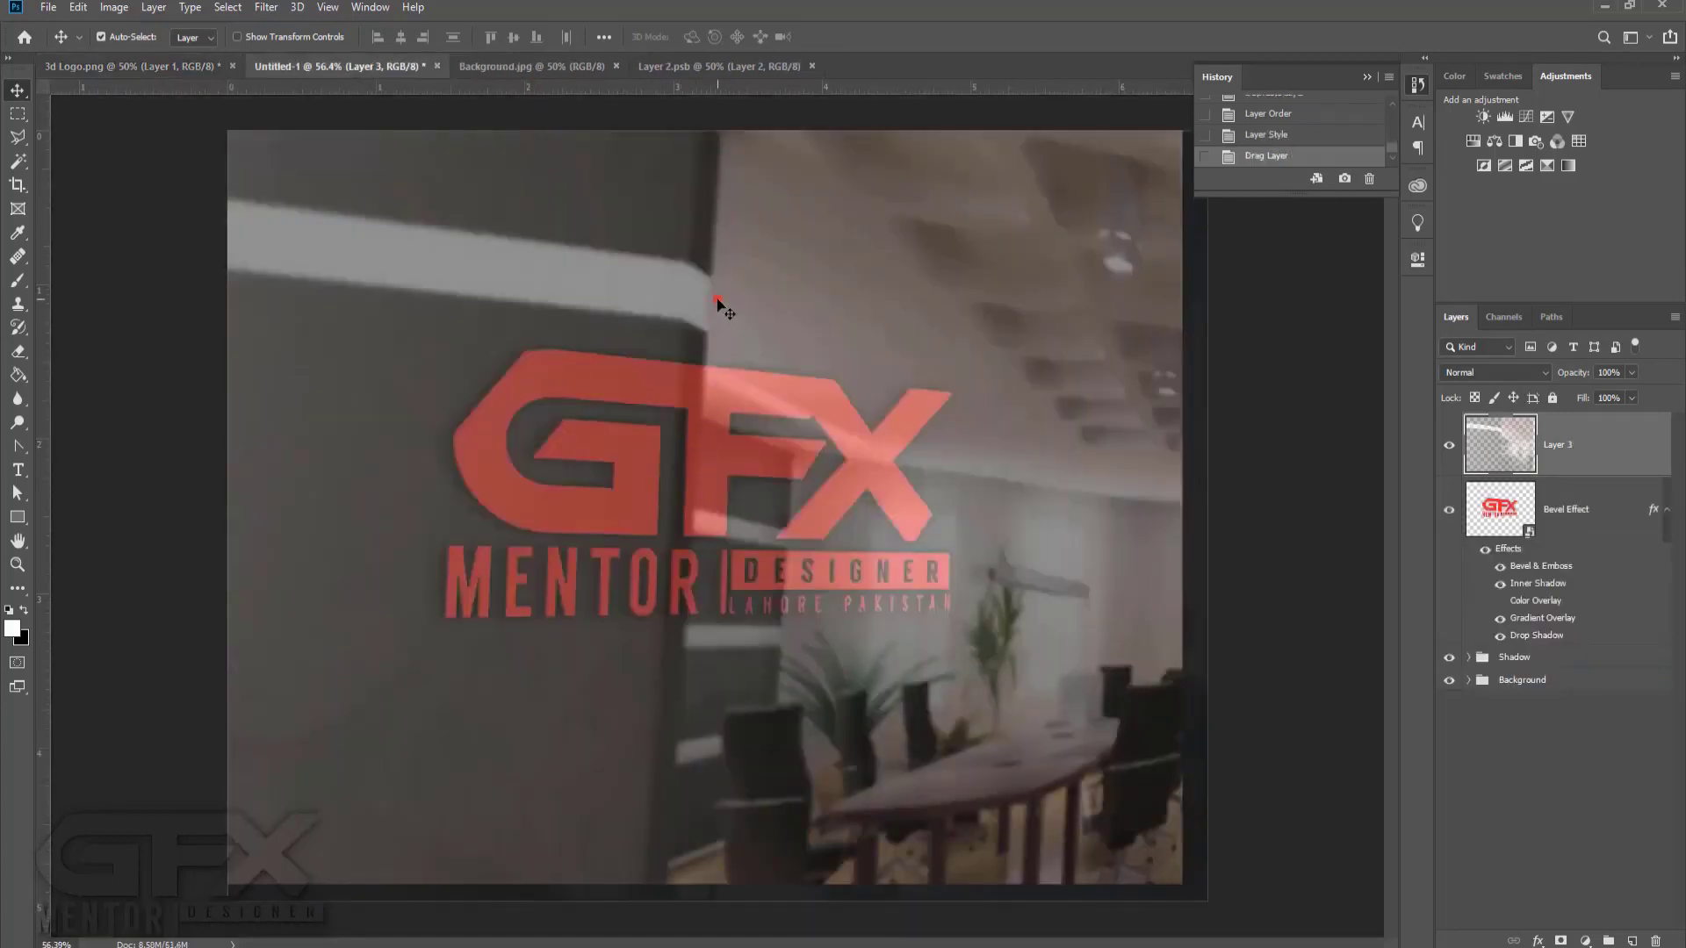
left_click_drag(718, 302, 734, 315)
left_click_drag(722, 548, 713, 547)
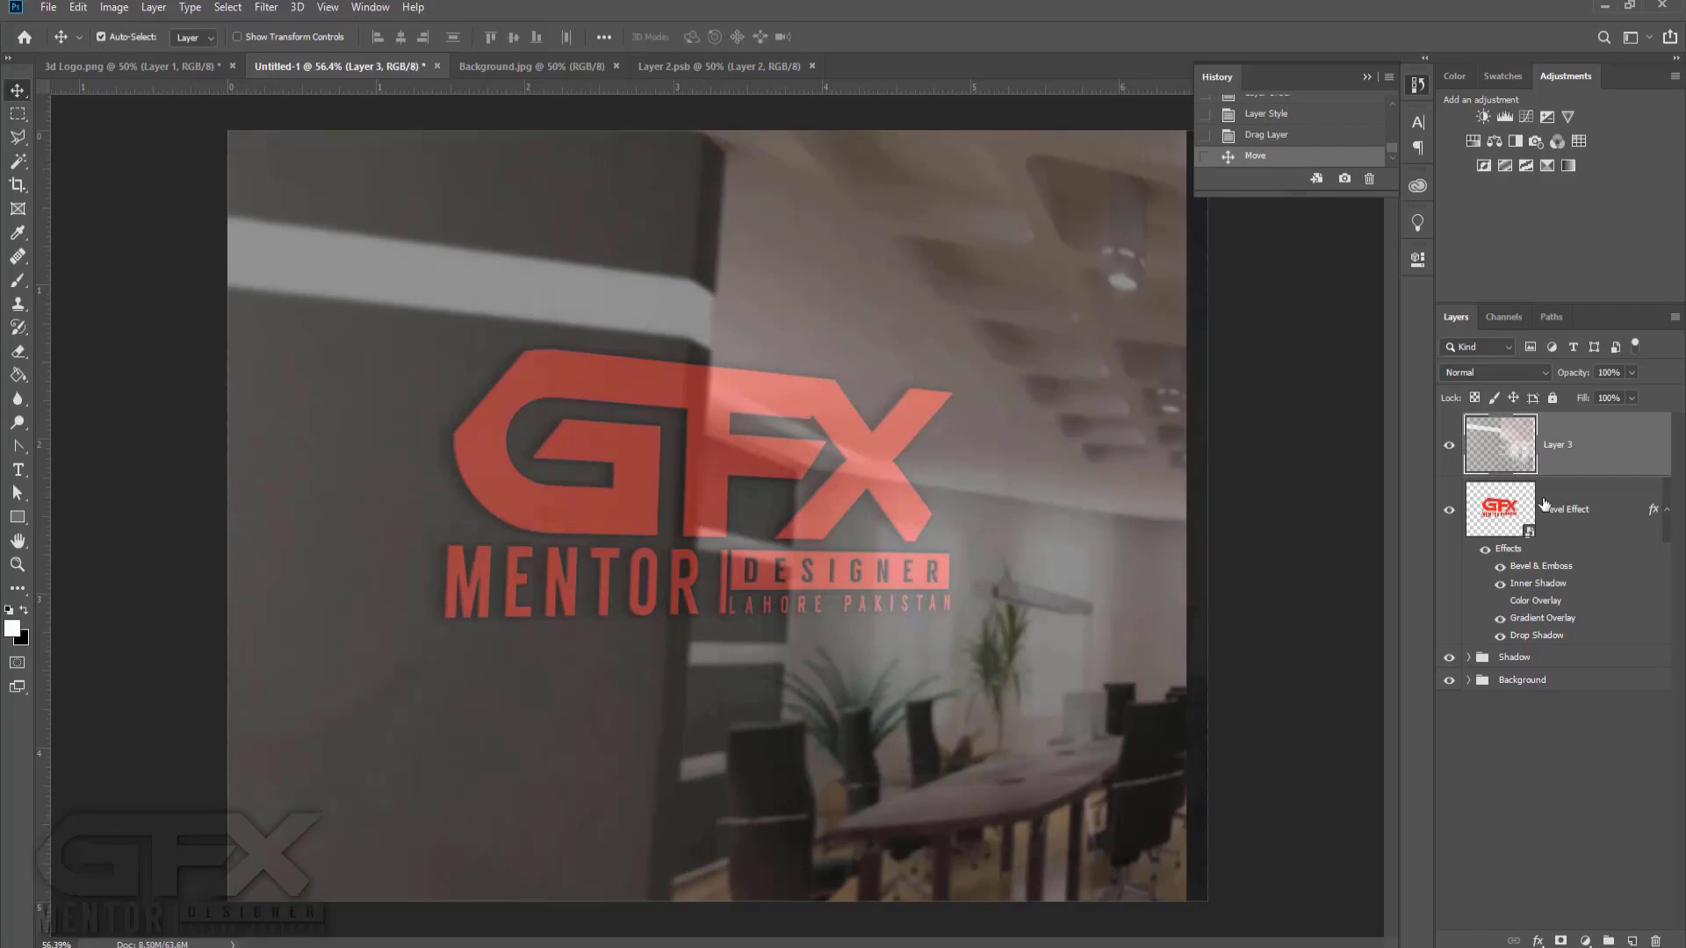
right_click(1565, 453)
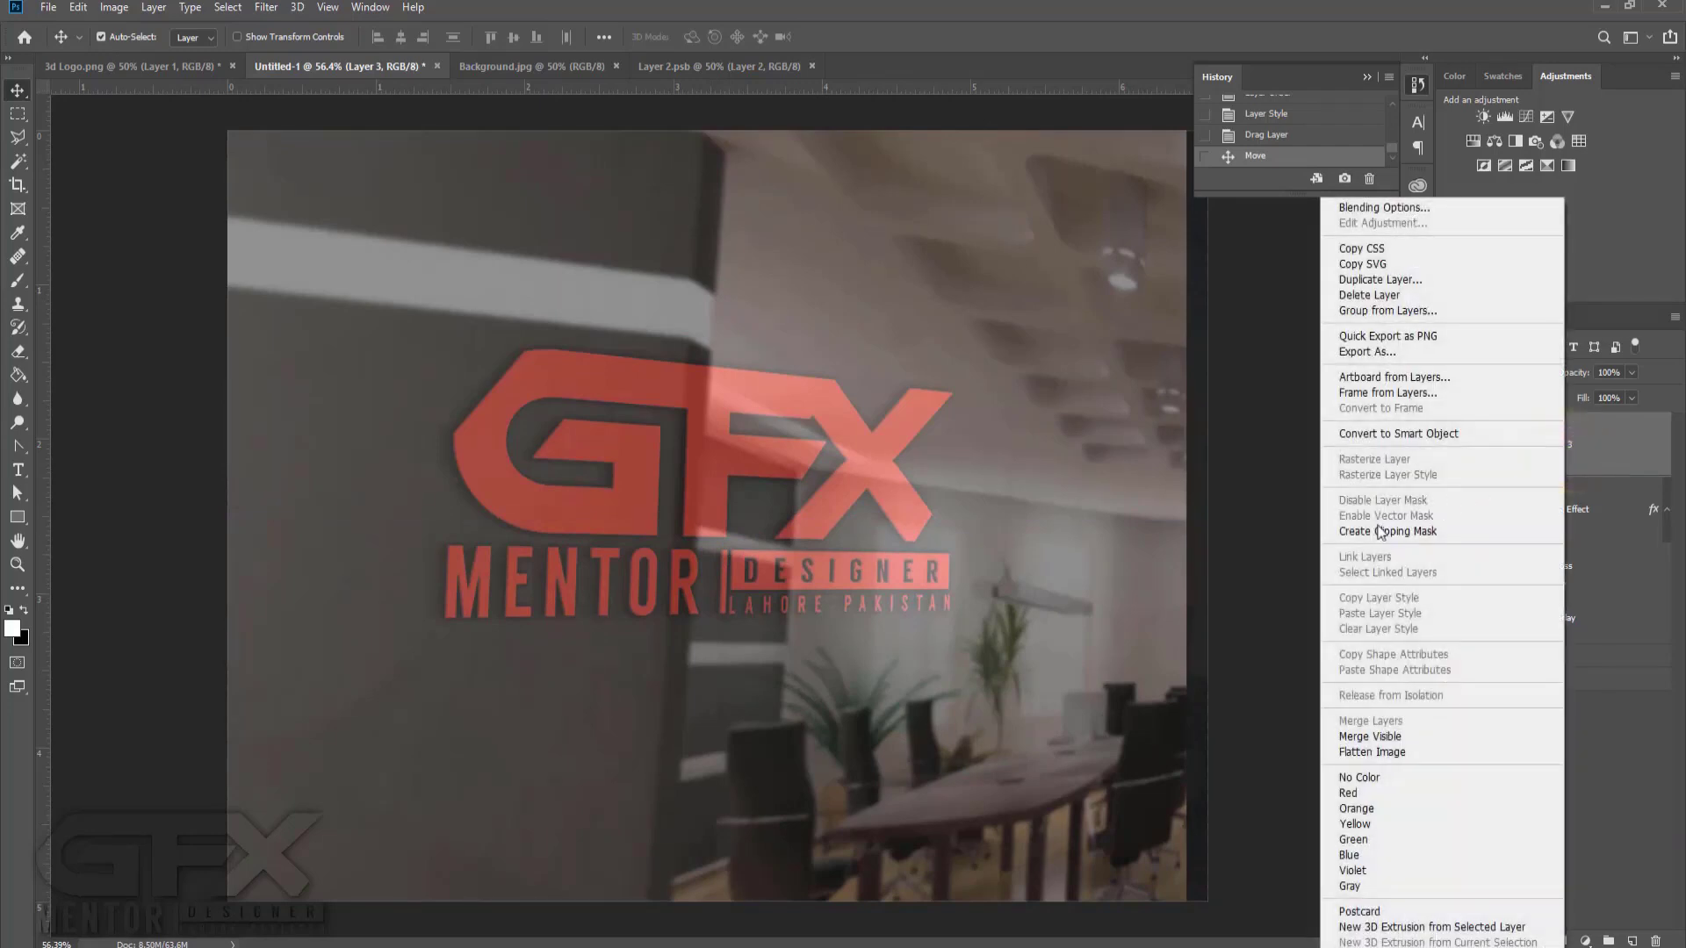
left_click(1372, 530)
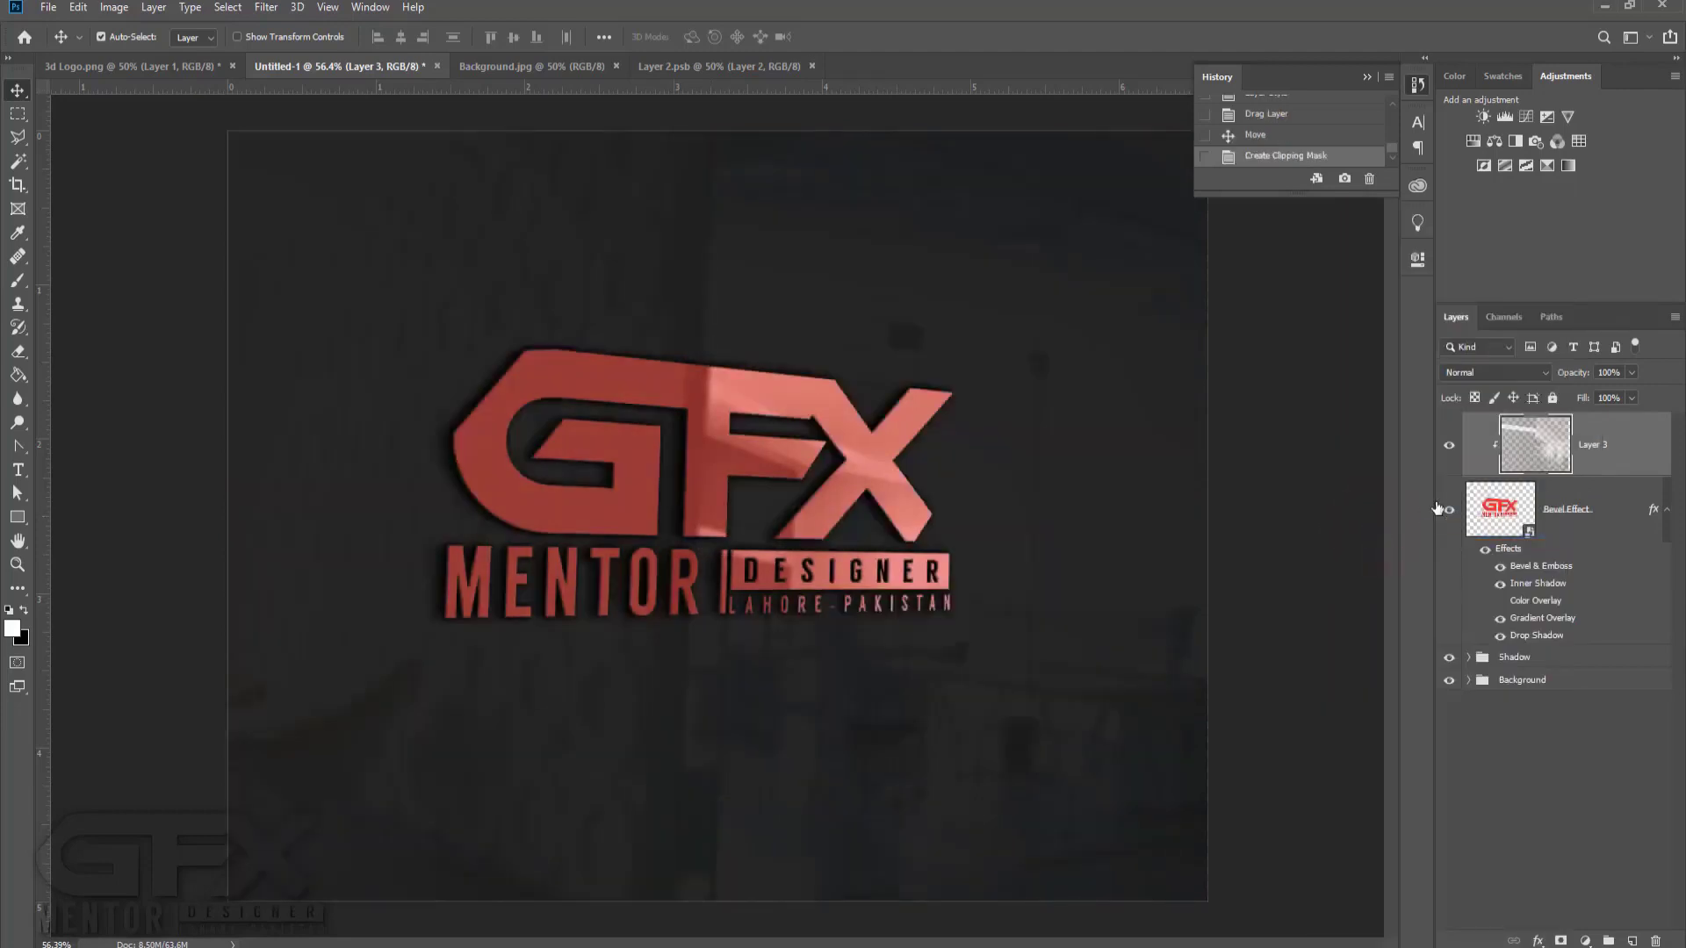
Group the clipped reflection layer and the Bevel Effect layer as Effect.
left_click(1612, 521, "shift")
right_click(1611, 522)
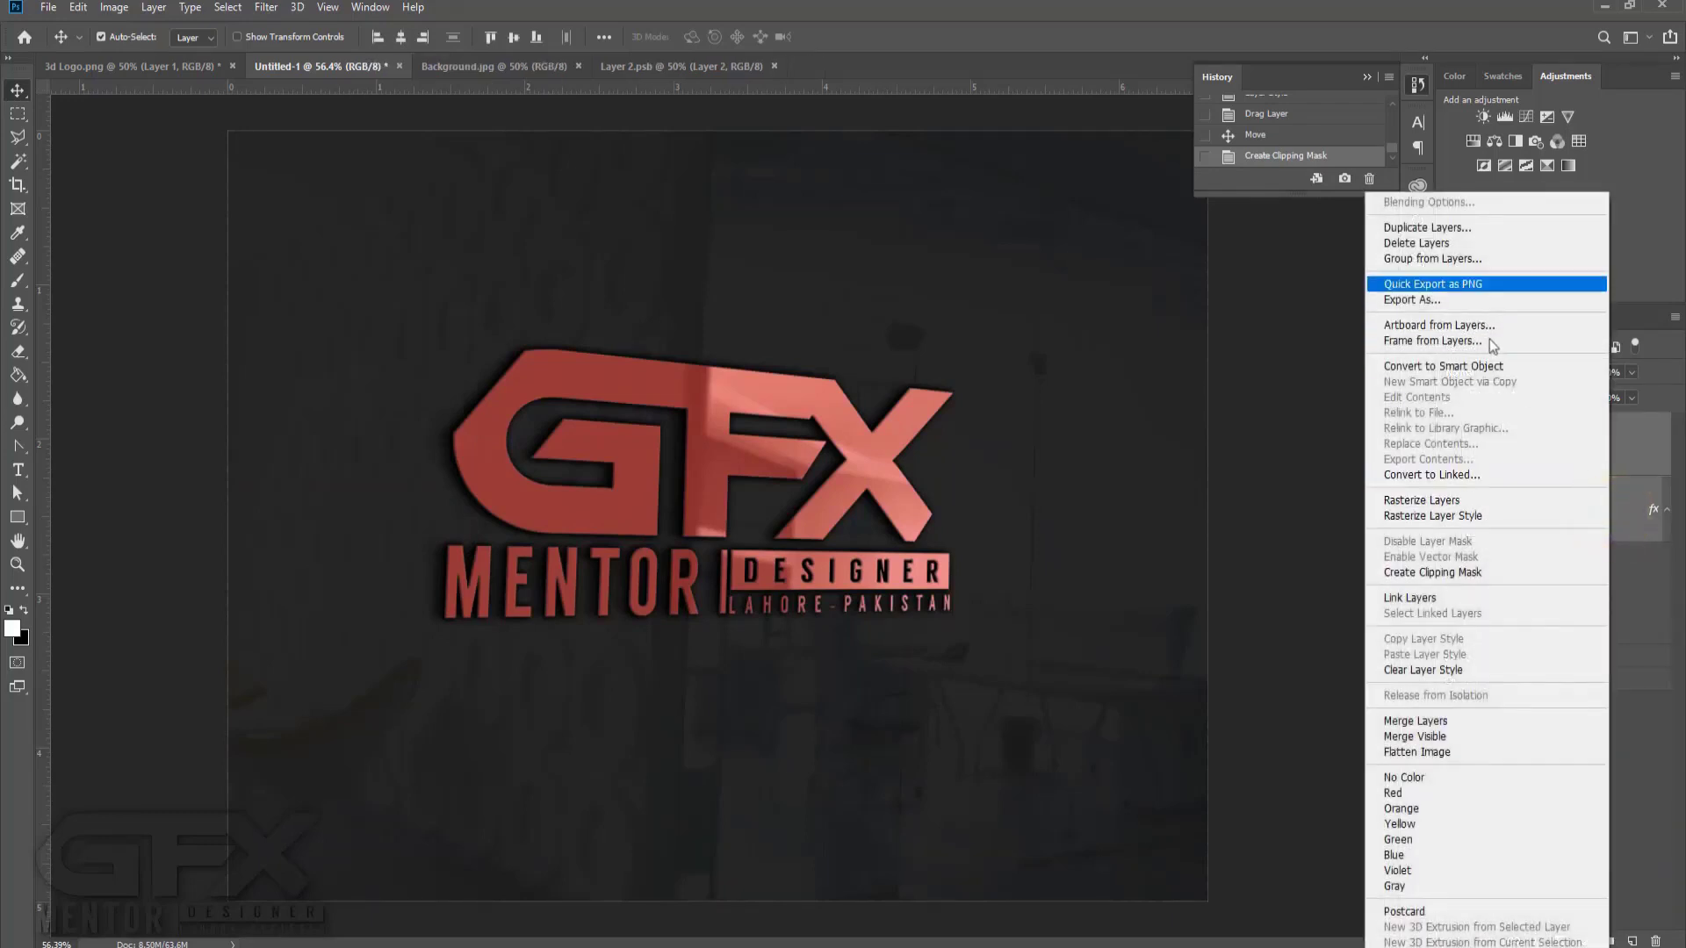
left_click(1437, 262)
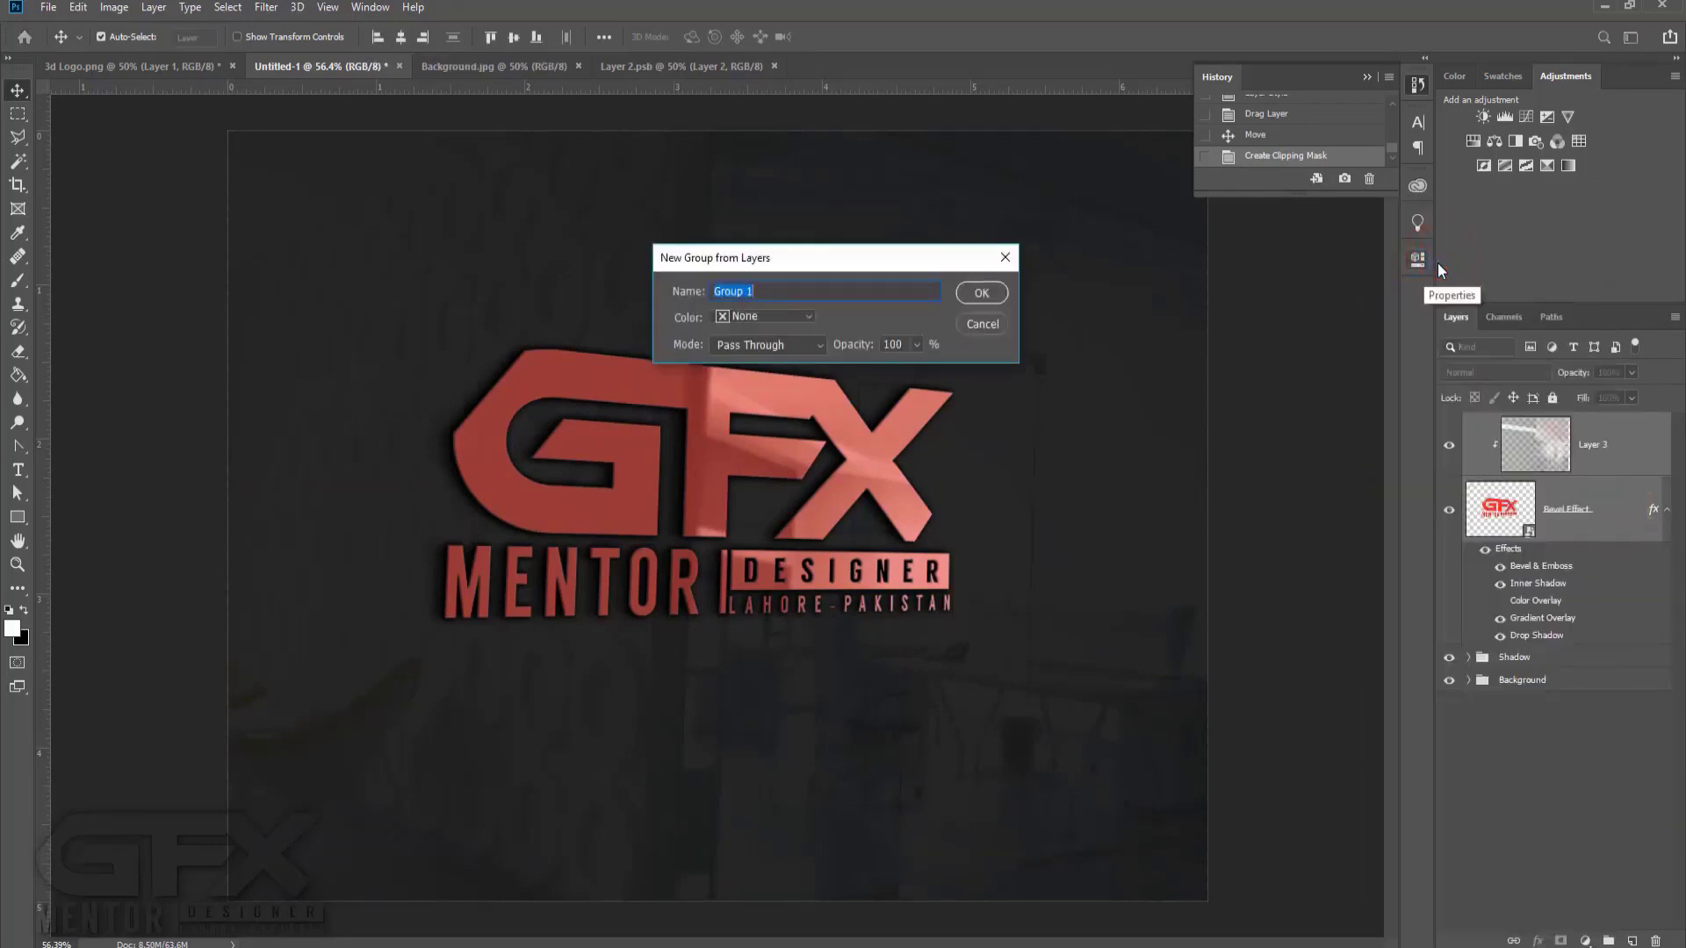
type("Effect")
left_click(998, 295)
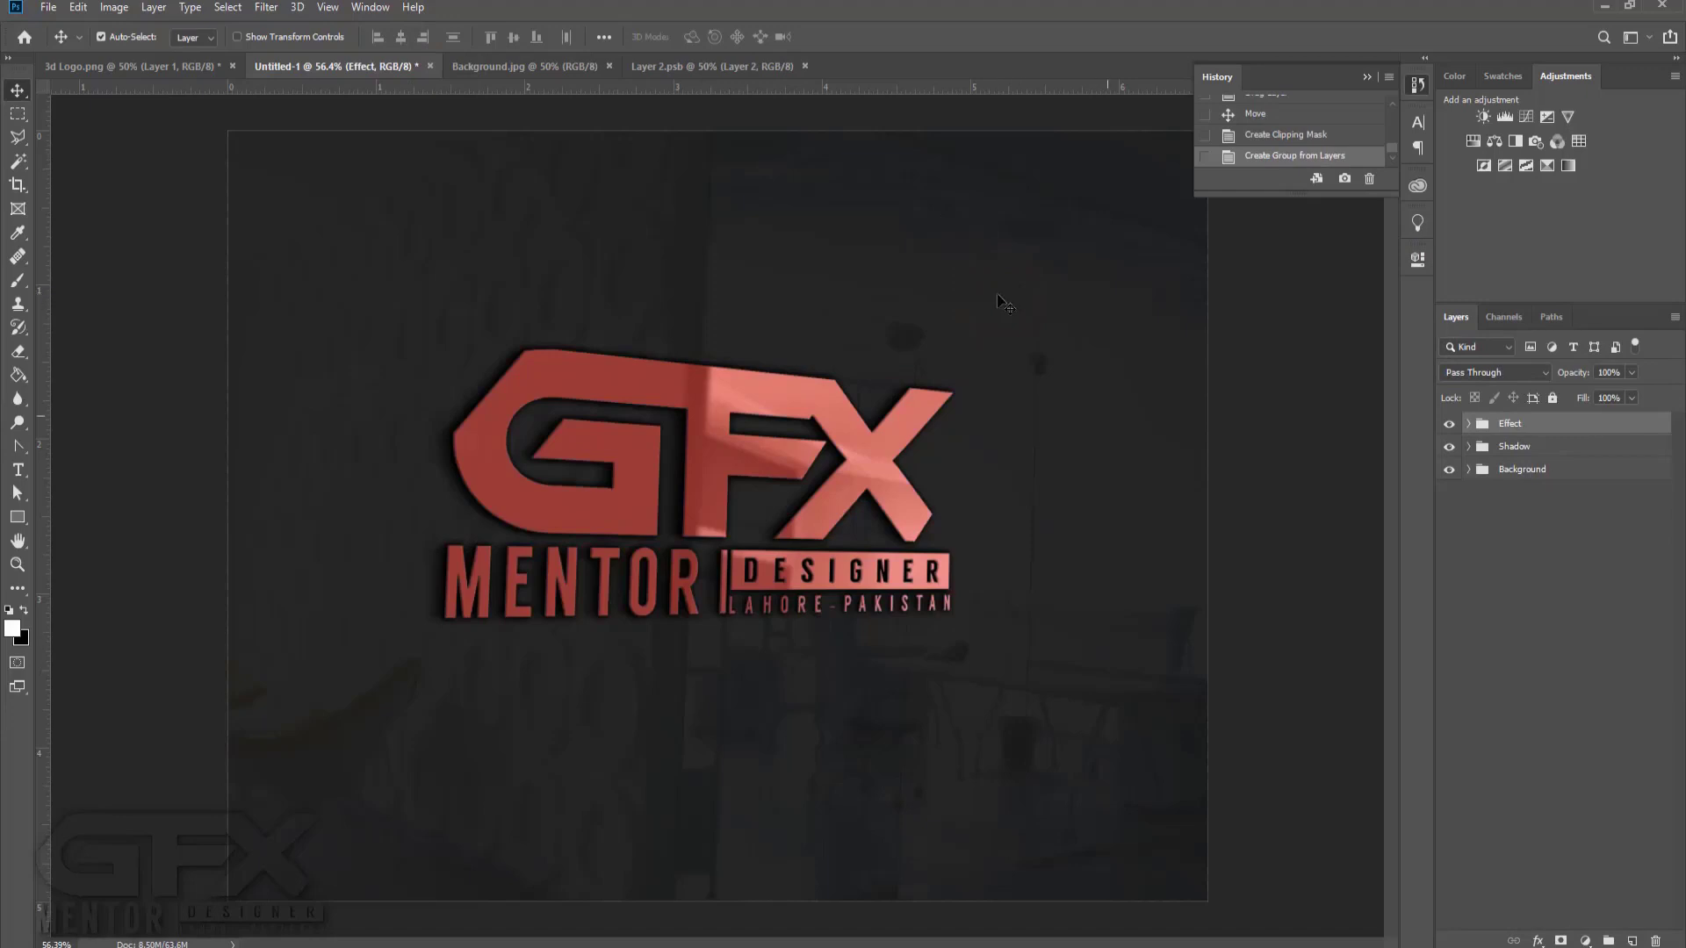
Add a new layer above the Effect group and fill it with black using the Paint Bucket.
left_click(1535, 708)
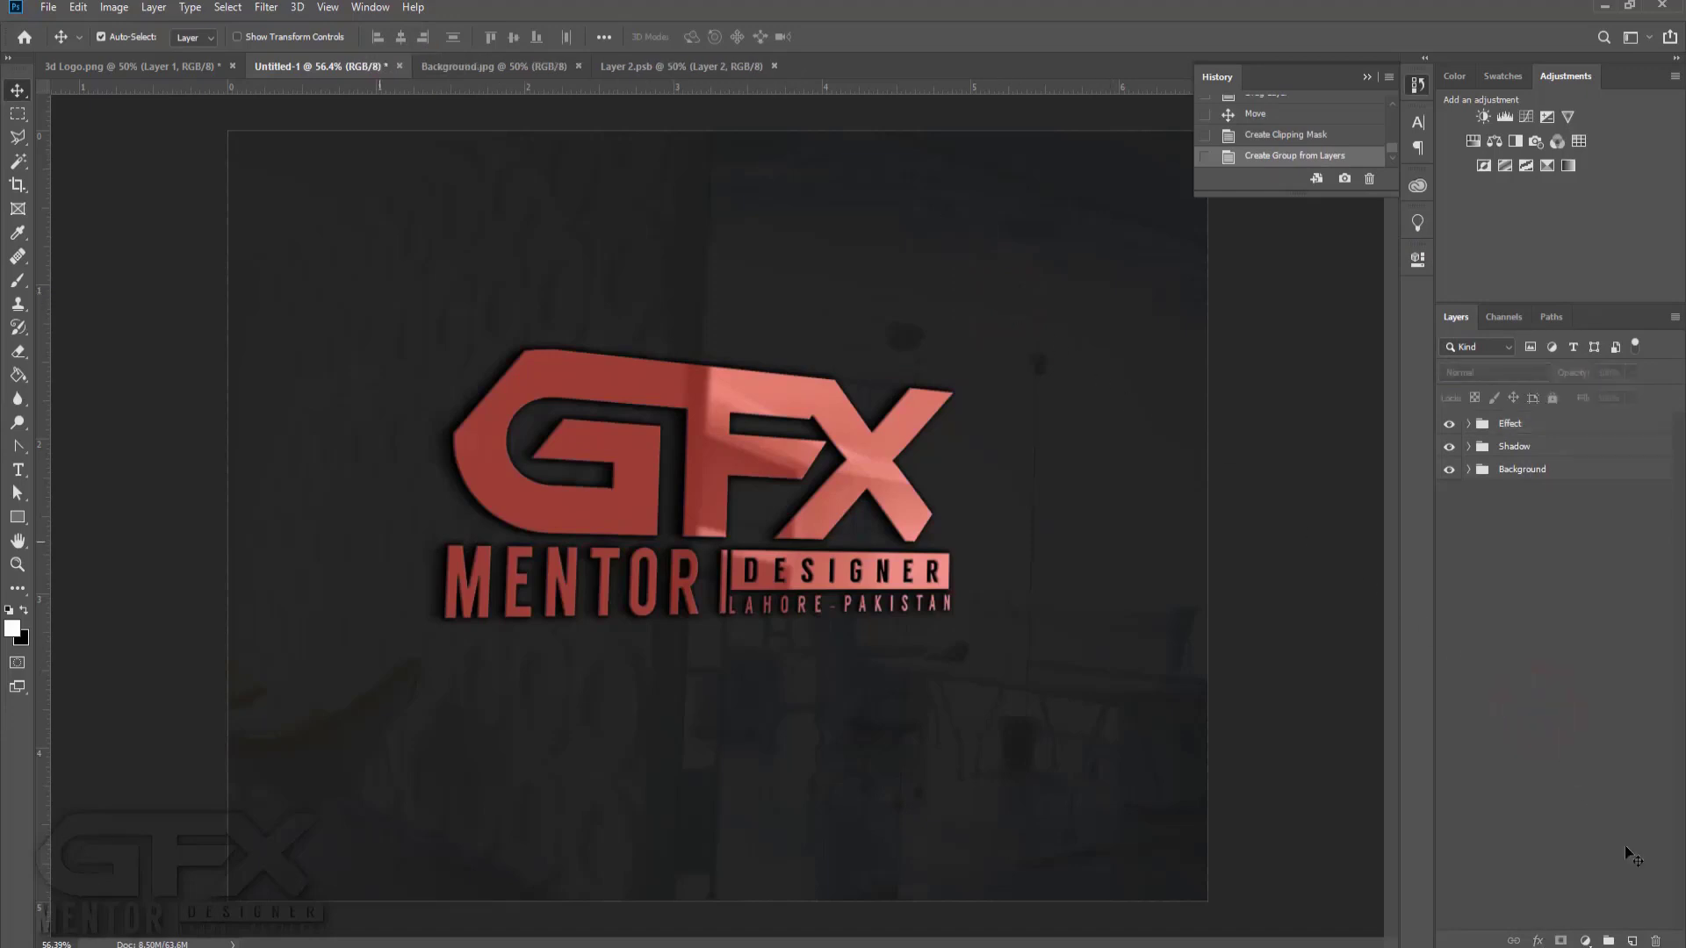
left_click(1631, 940)
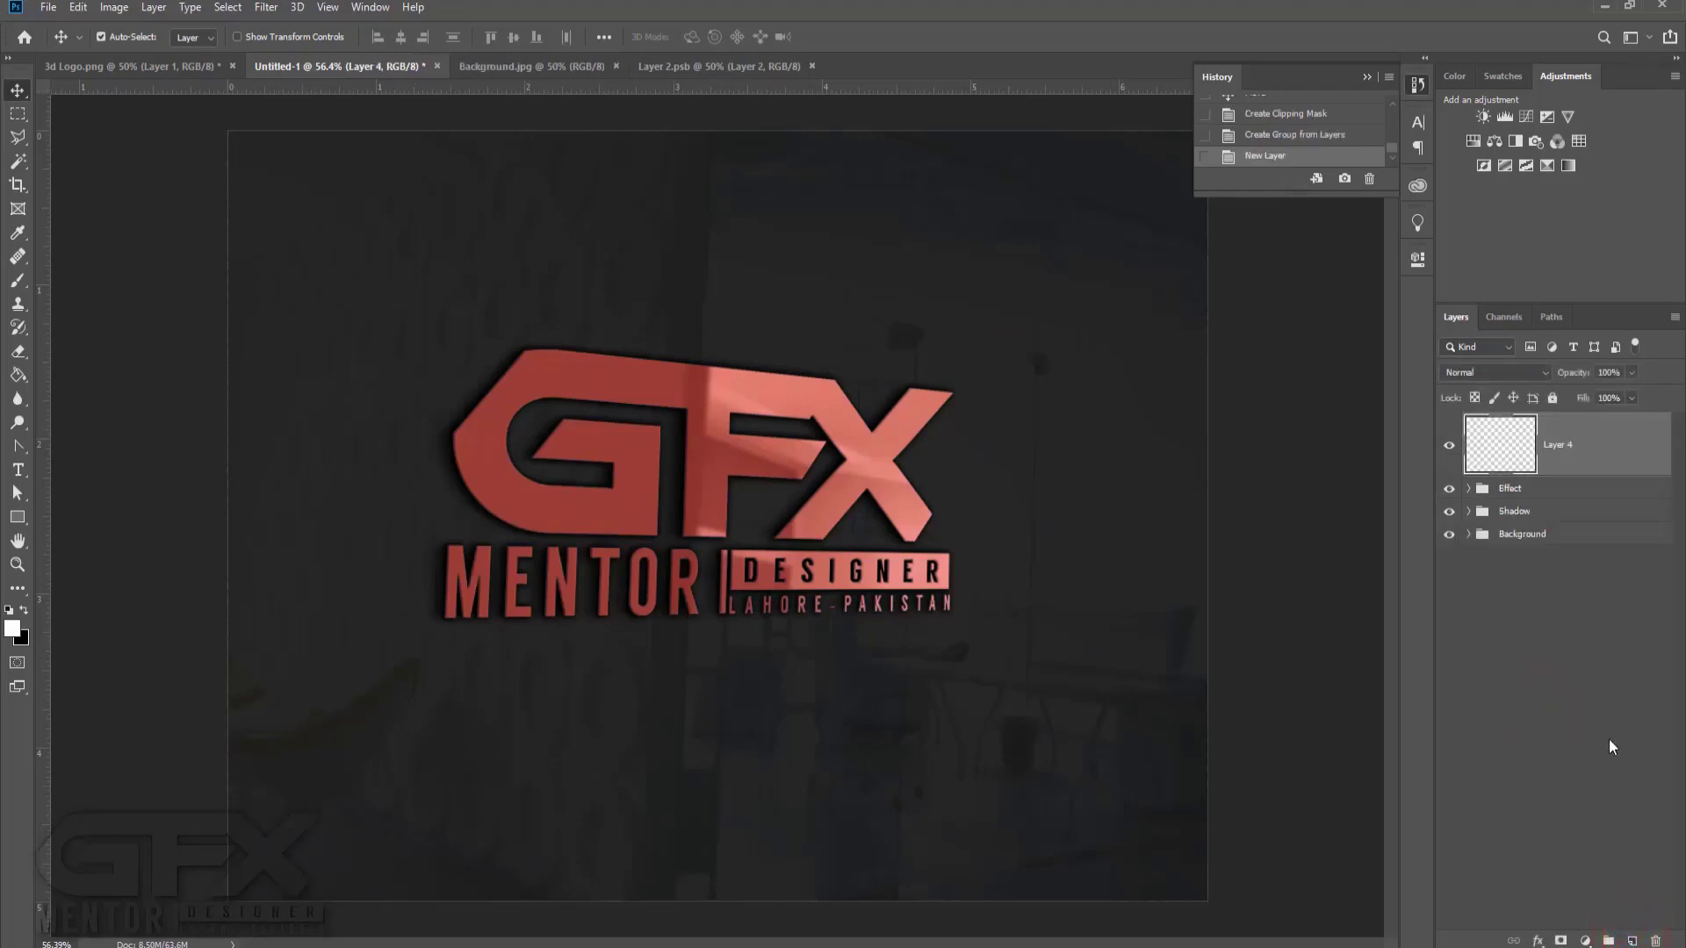
left_click(24, 608)
left_click(17, 378)
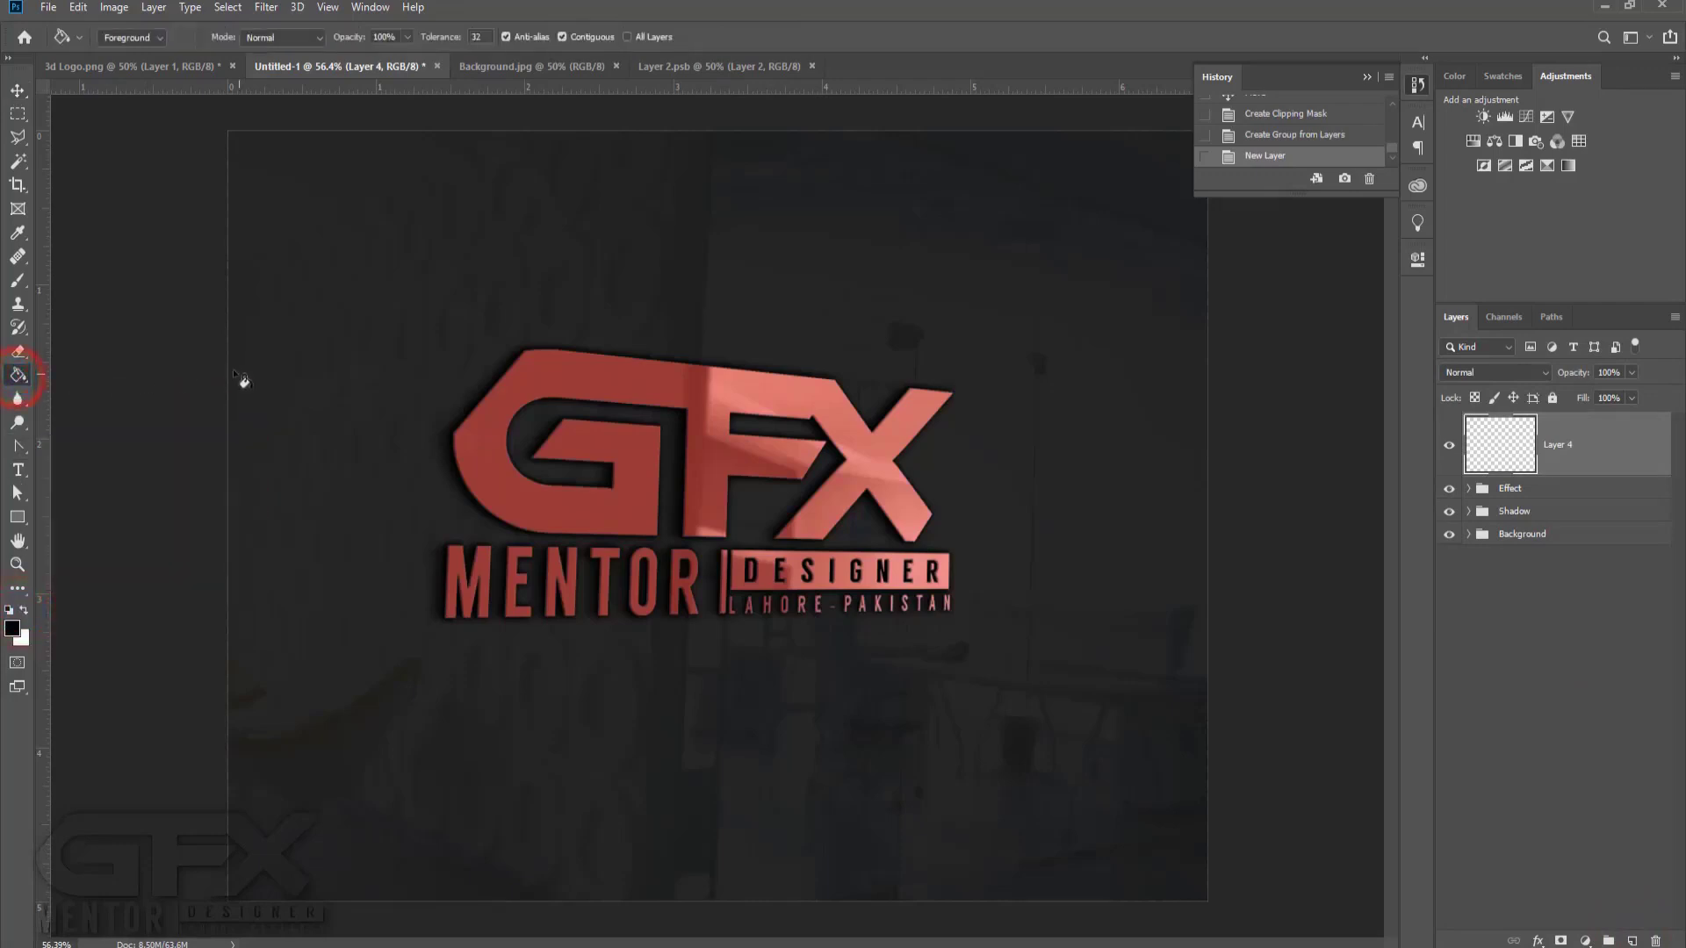
left_click(409, 369)
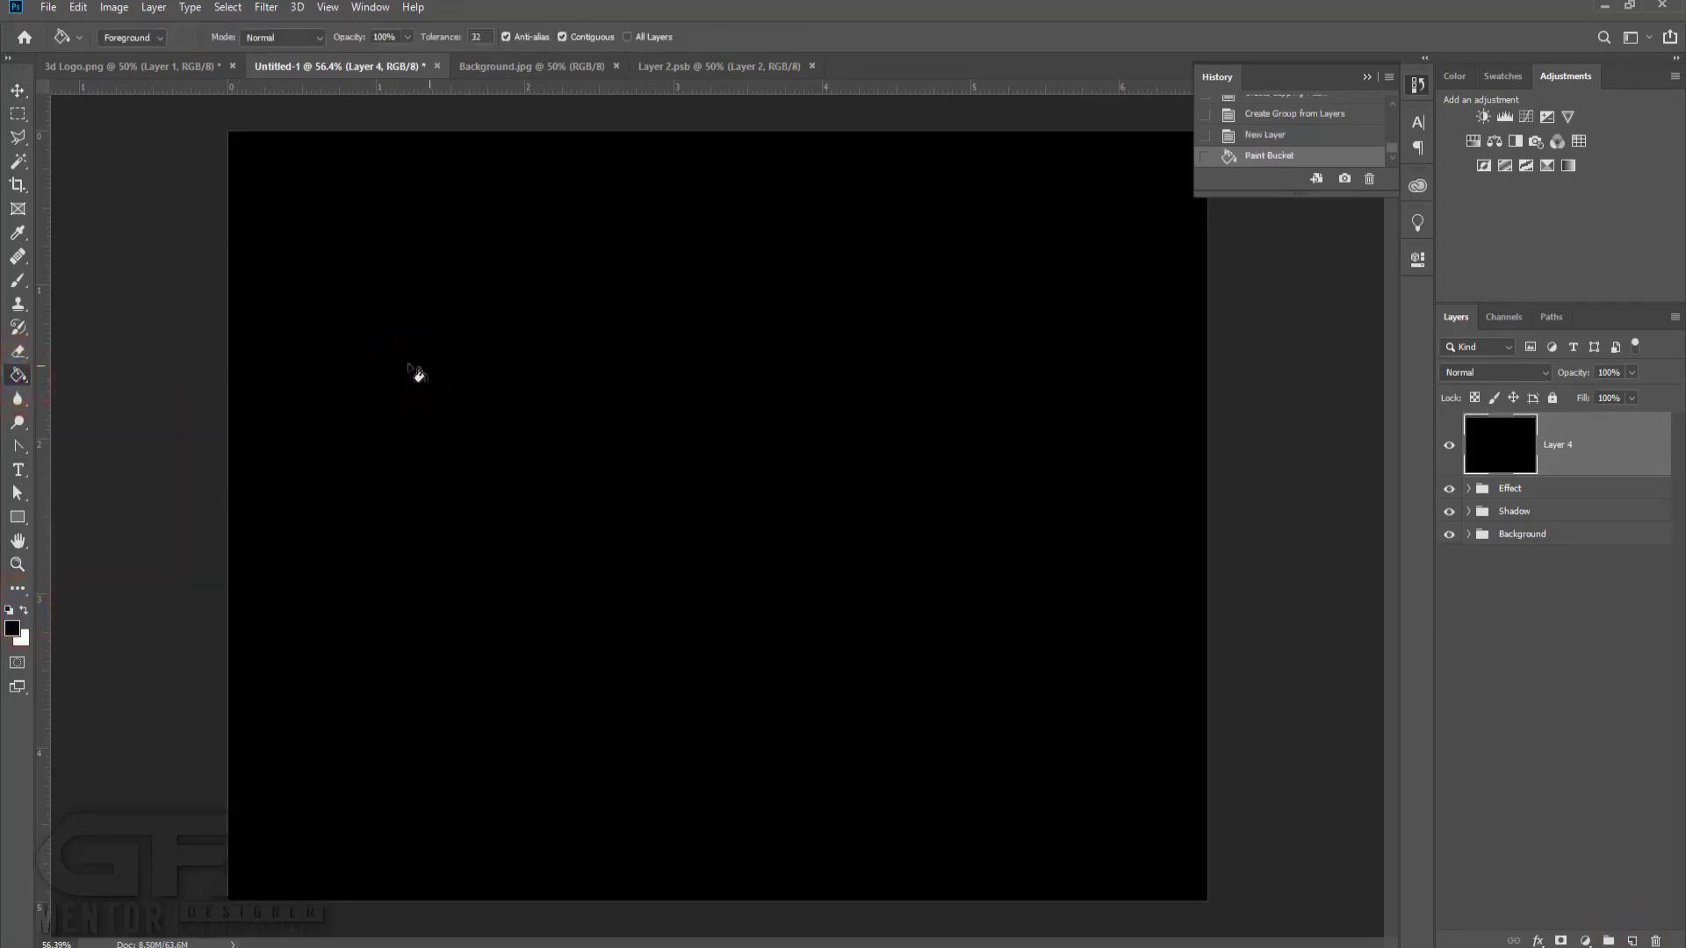
Paint a large soft white spot on the right side of the black layer with a 1102 px brush at 100% opacity and 30% hardness.
left_click(23, 607)
left_click(17, 280)
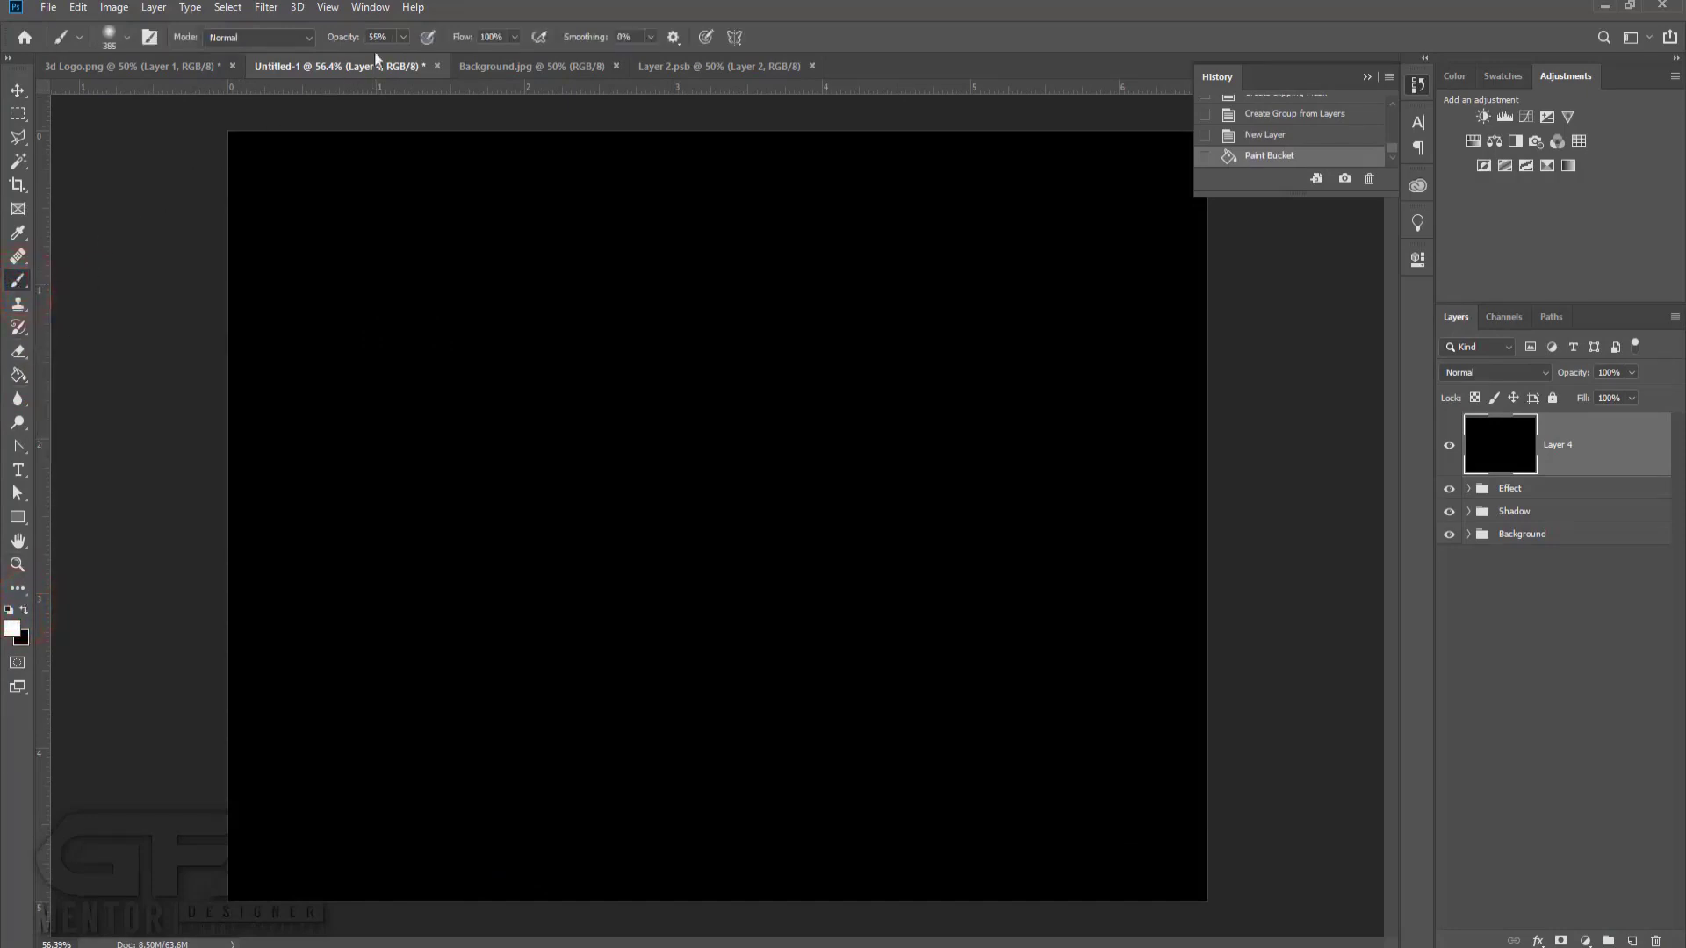
left_click(403, 37)
left_click_drag(404, 56, 446, 62)
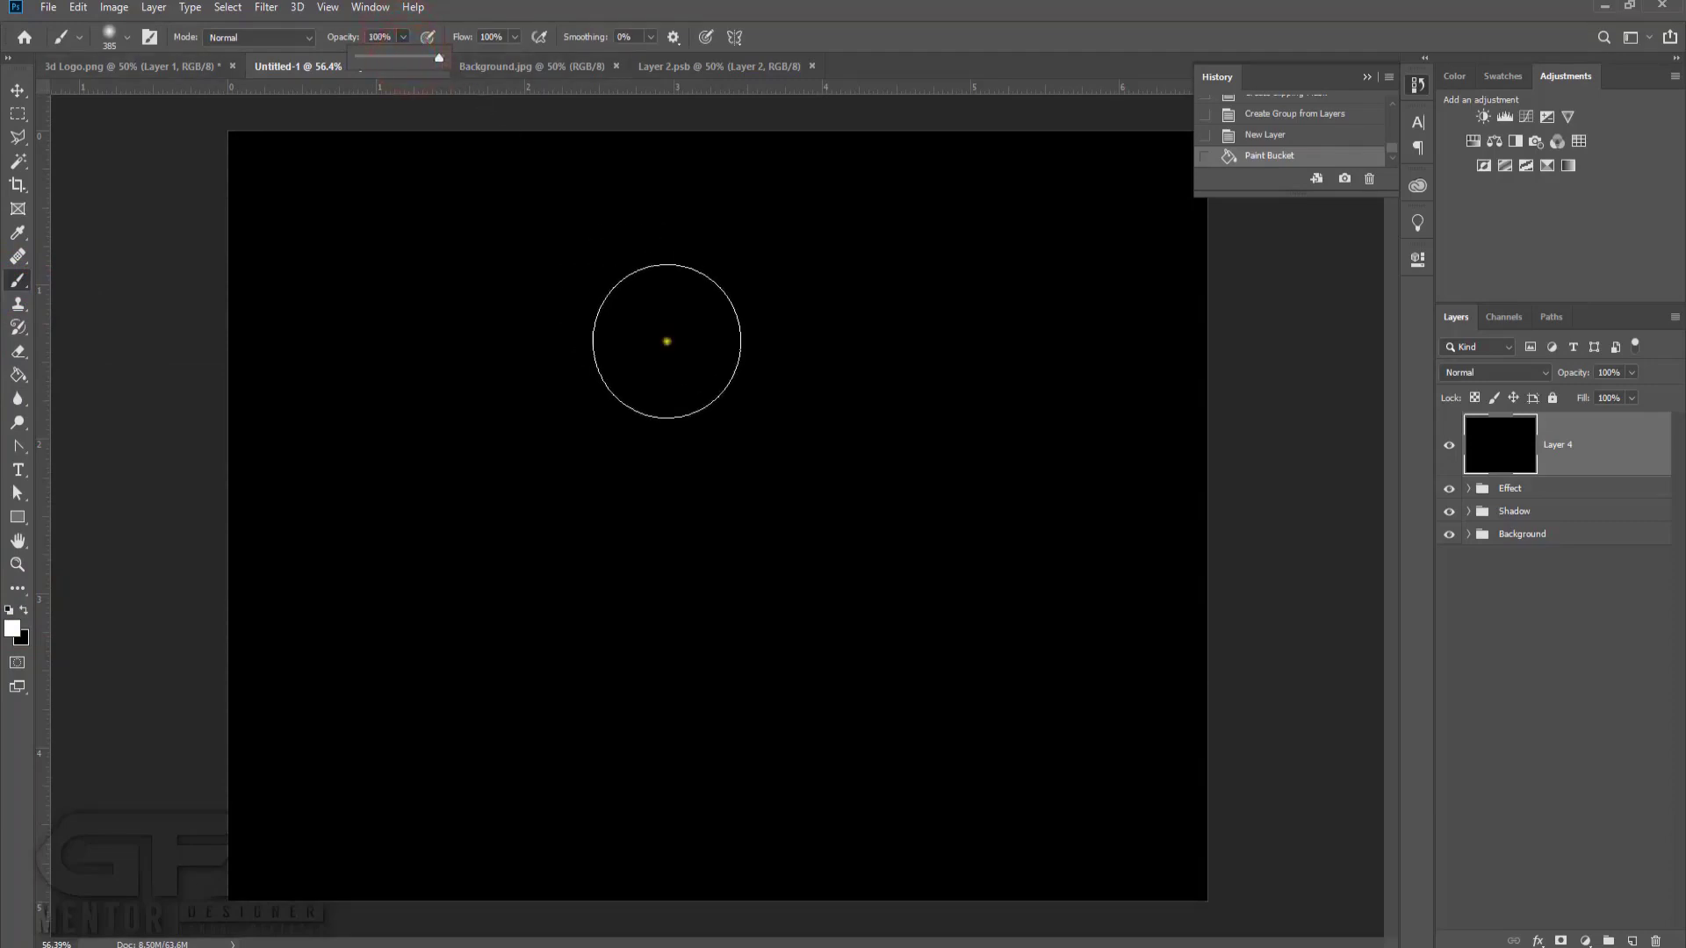
right_click(666, 339)
left_click_drag(853, 390, 864, 381)
left_click(974, 361)
left_click(1027, 342)
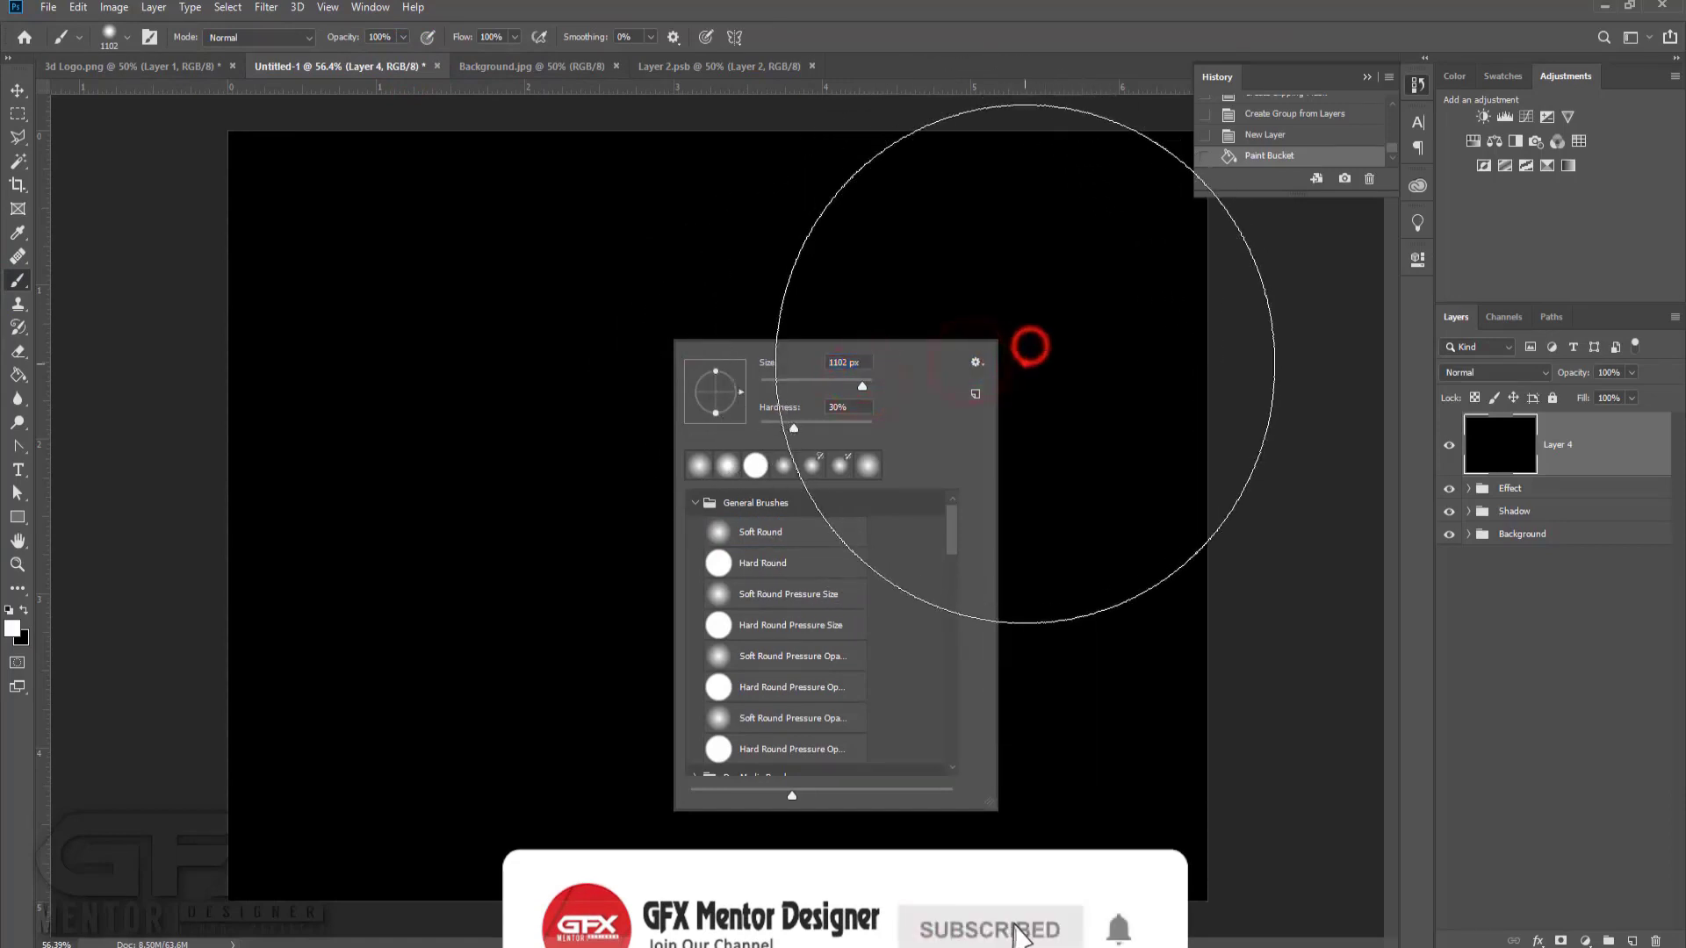
left_click(1016, 349)
left_click(1001, 411)
left_click(994, 422)
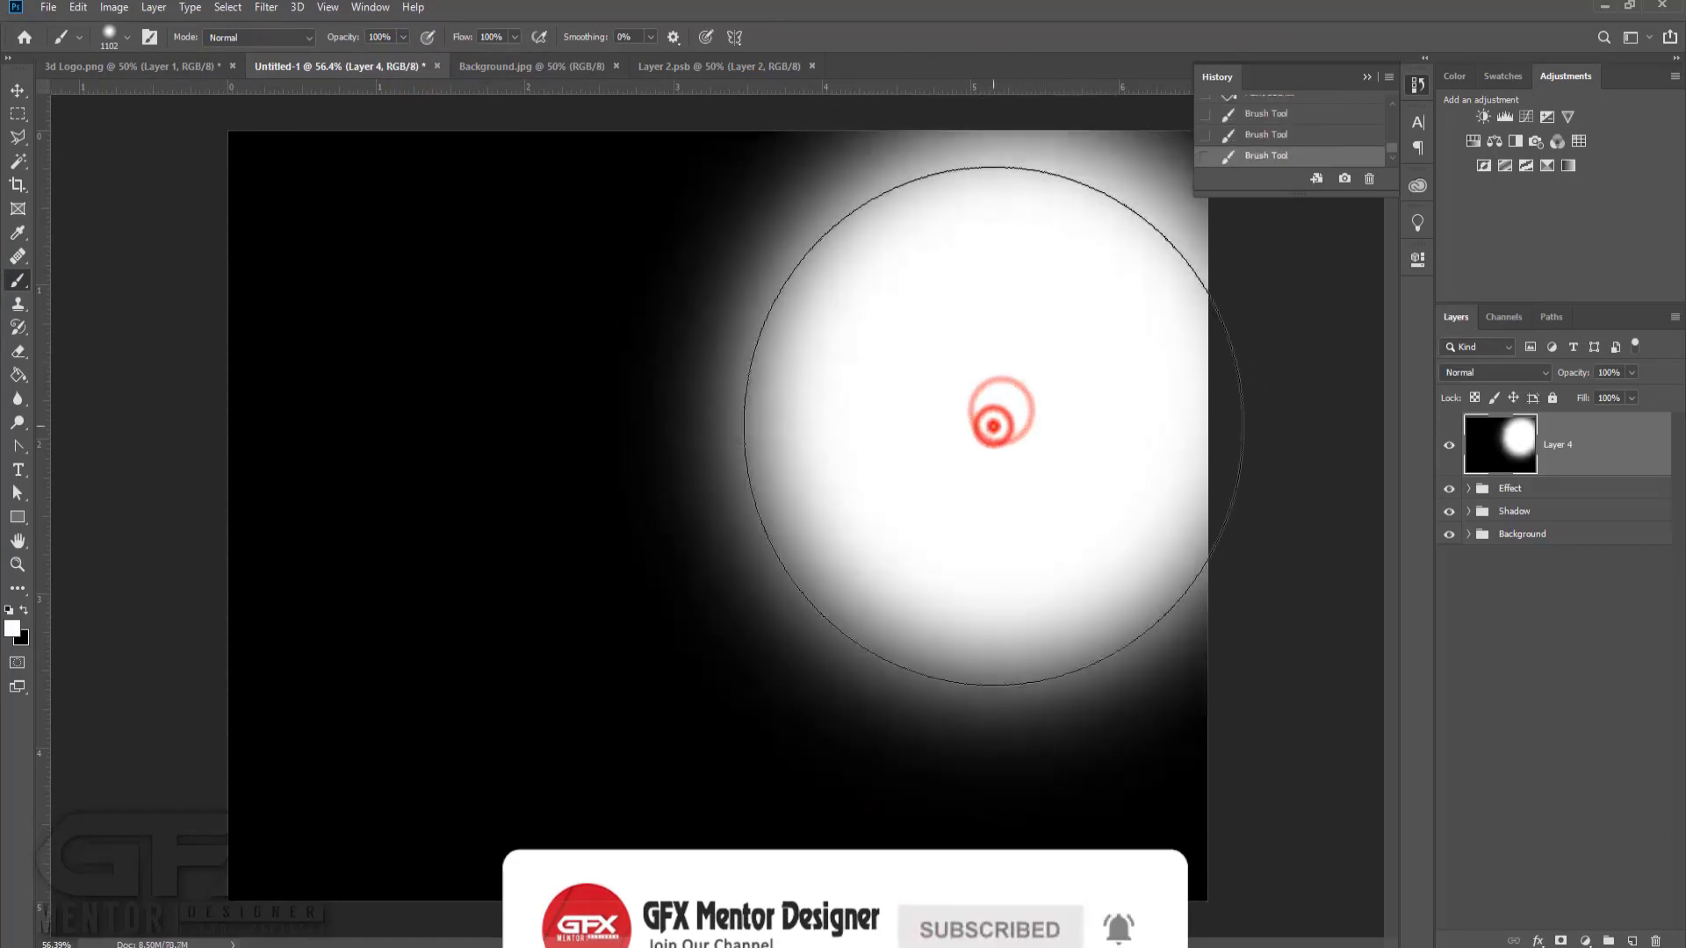
left_click(981, 463)
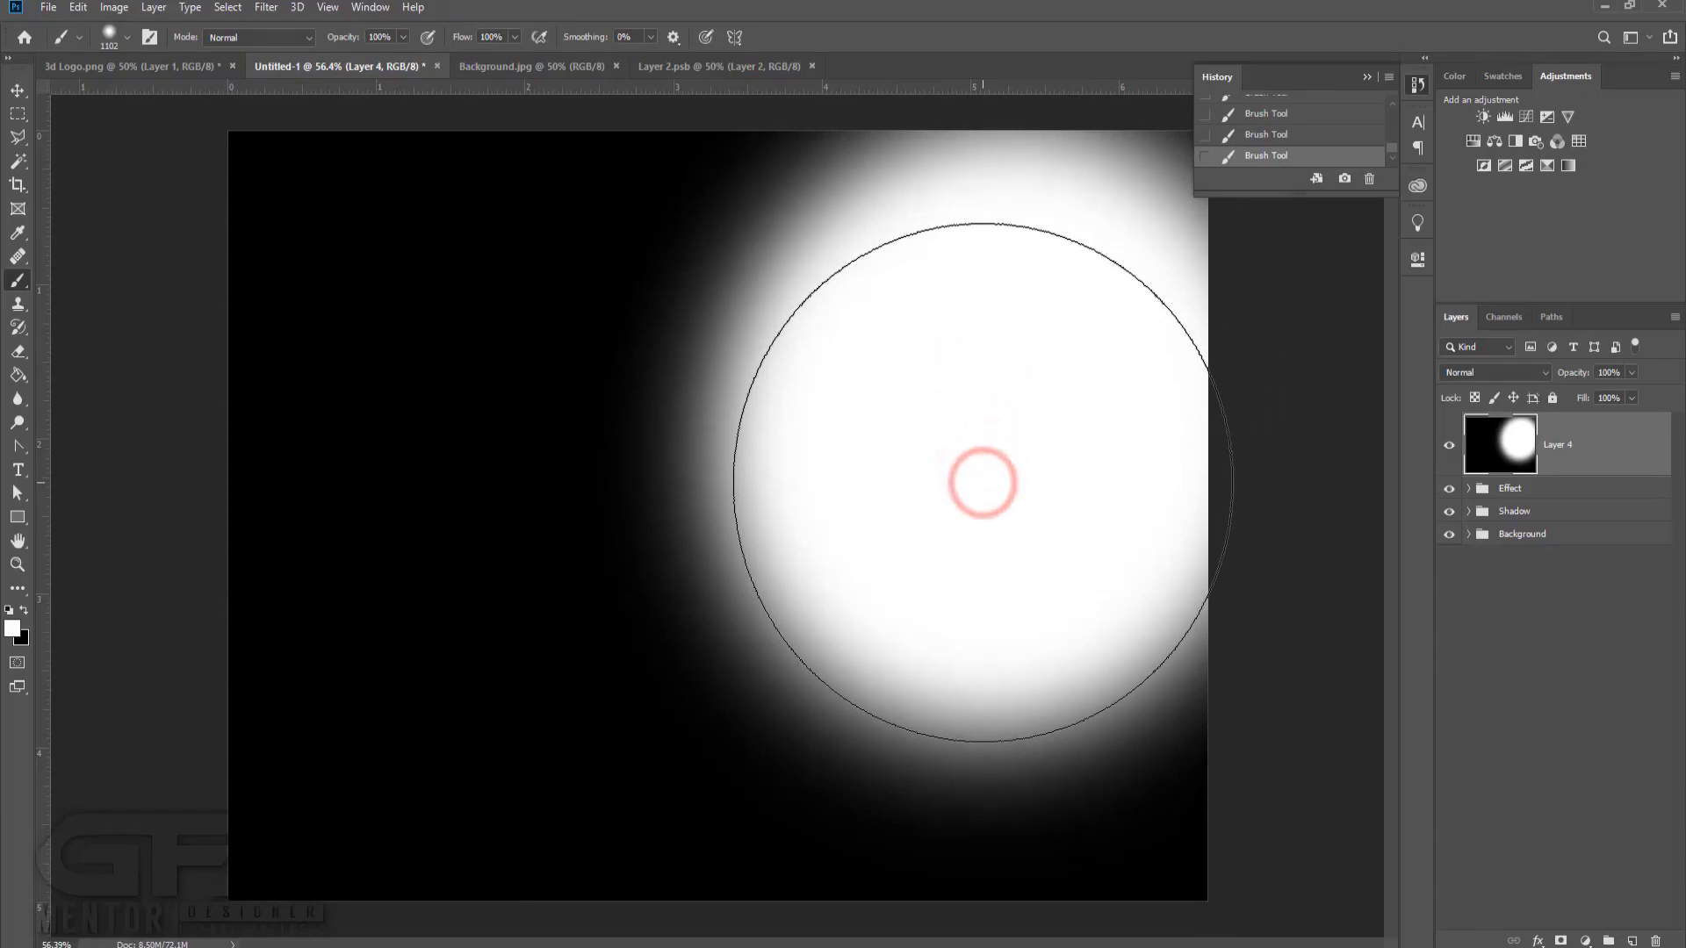
Paint softer white strokes around the bright spot's left and lower edges with a 464 px brush at 13% hardness and 46% opacity.
right_click(738, 402)
left_click(850, 484)
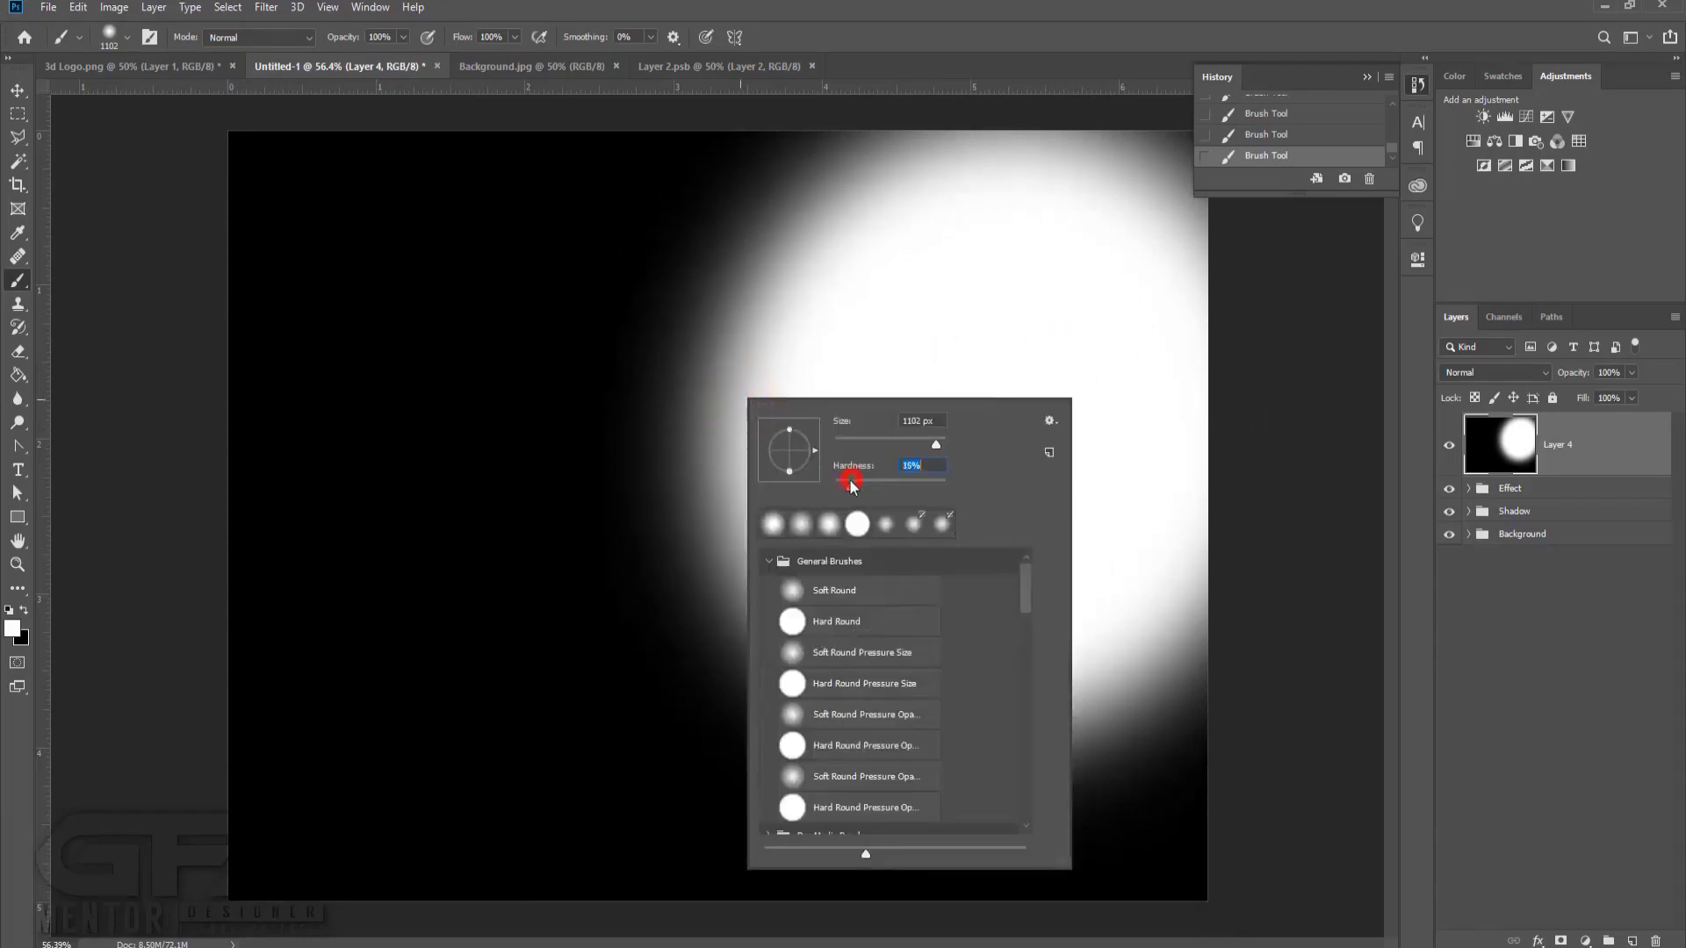
left_click(773, 524)
left_click_drag(860, 483, 850, 487)
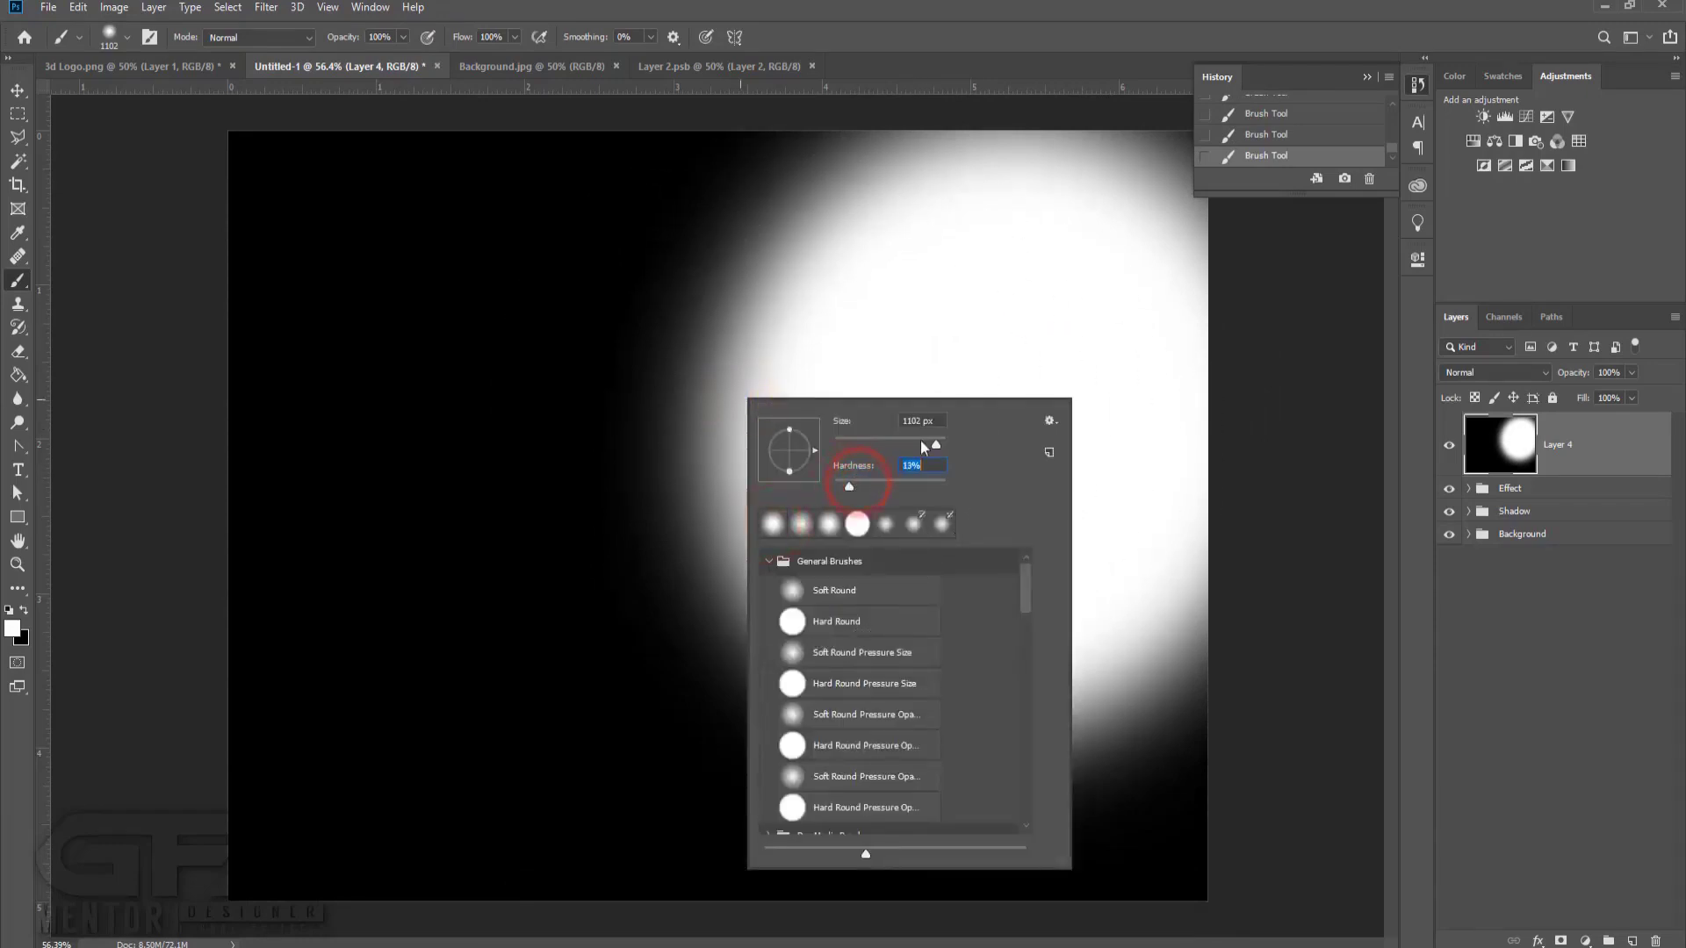
left_click_drag(920, 442, 916, 444)
left_click(403, 37)
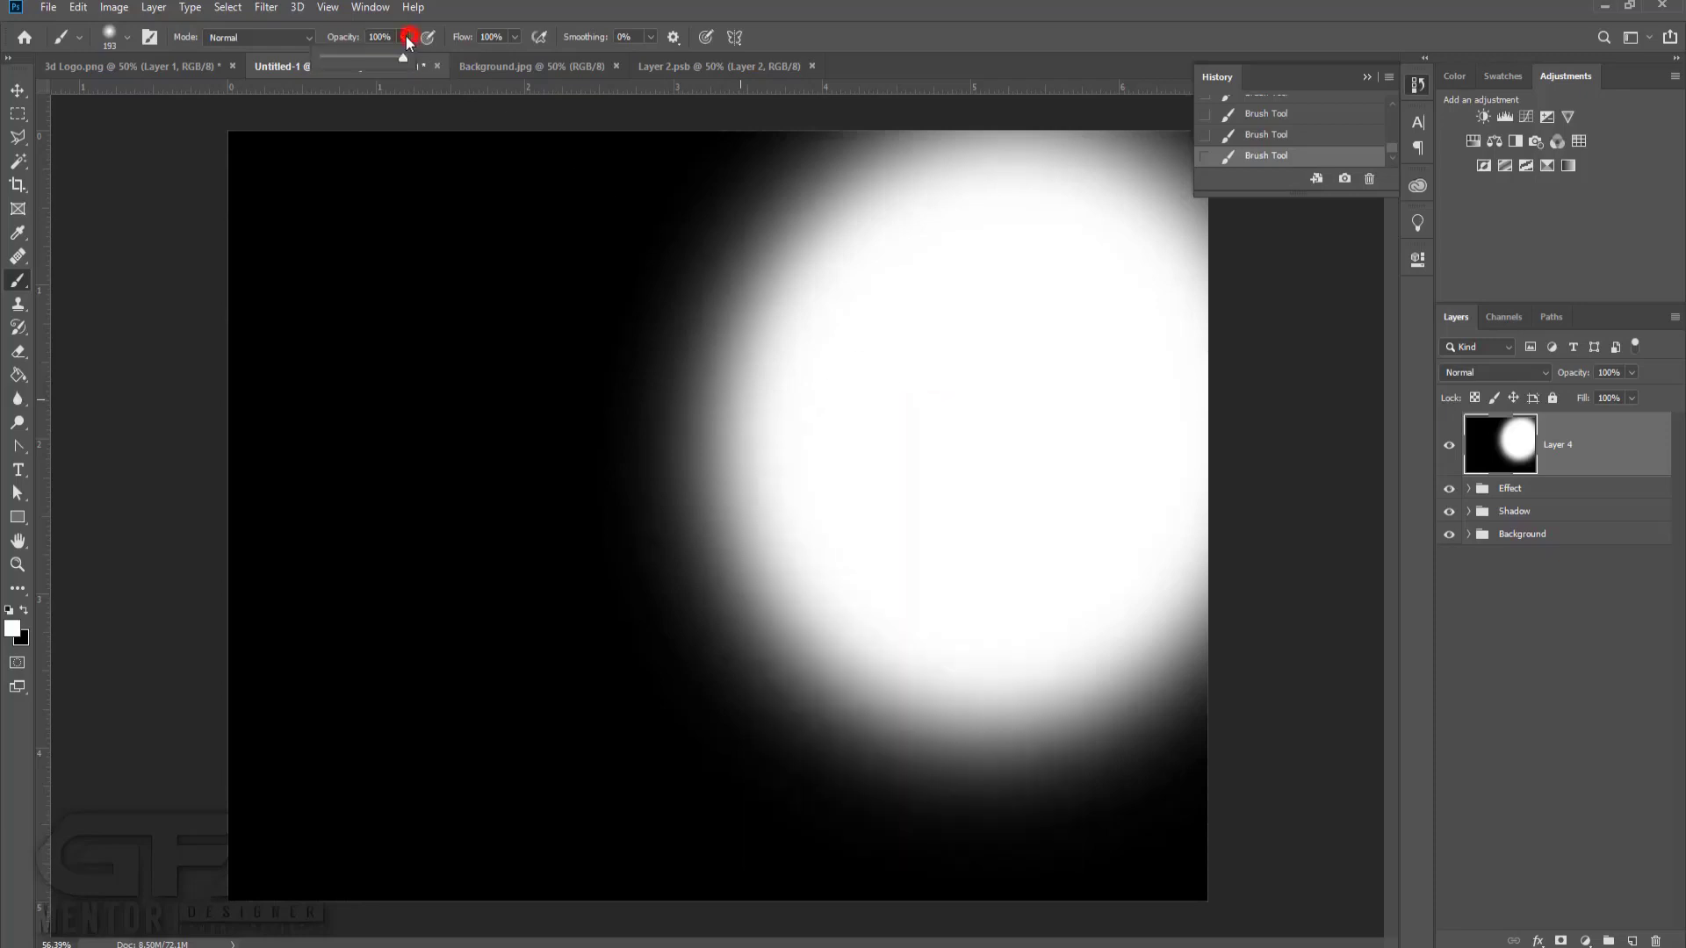
left_click_drag(402, 58, 368, 68)
right_click(807, 348)
left_click_drag(992, 392, 993, 392)
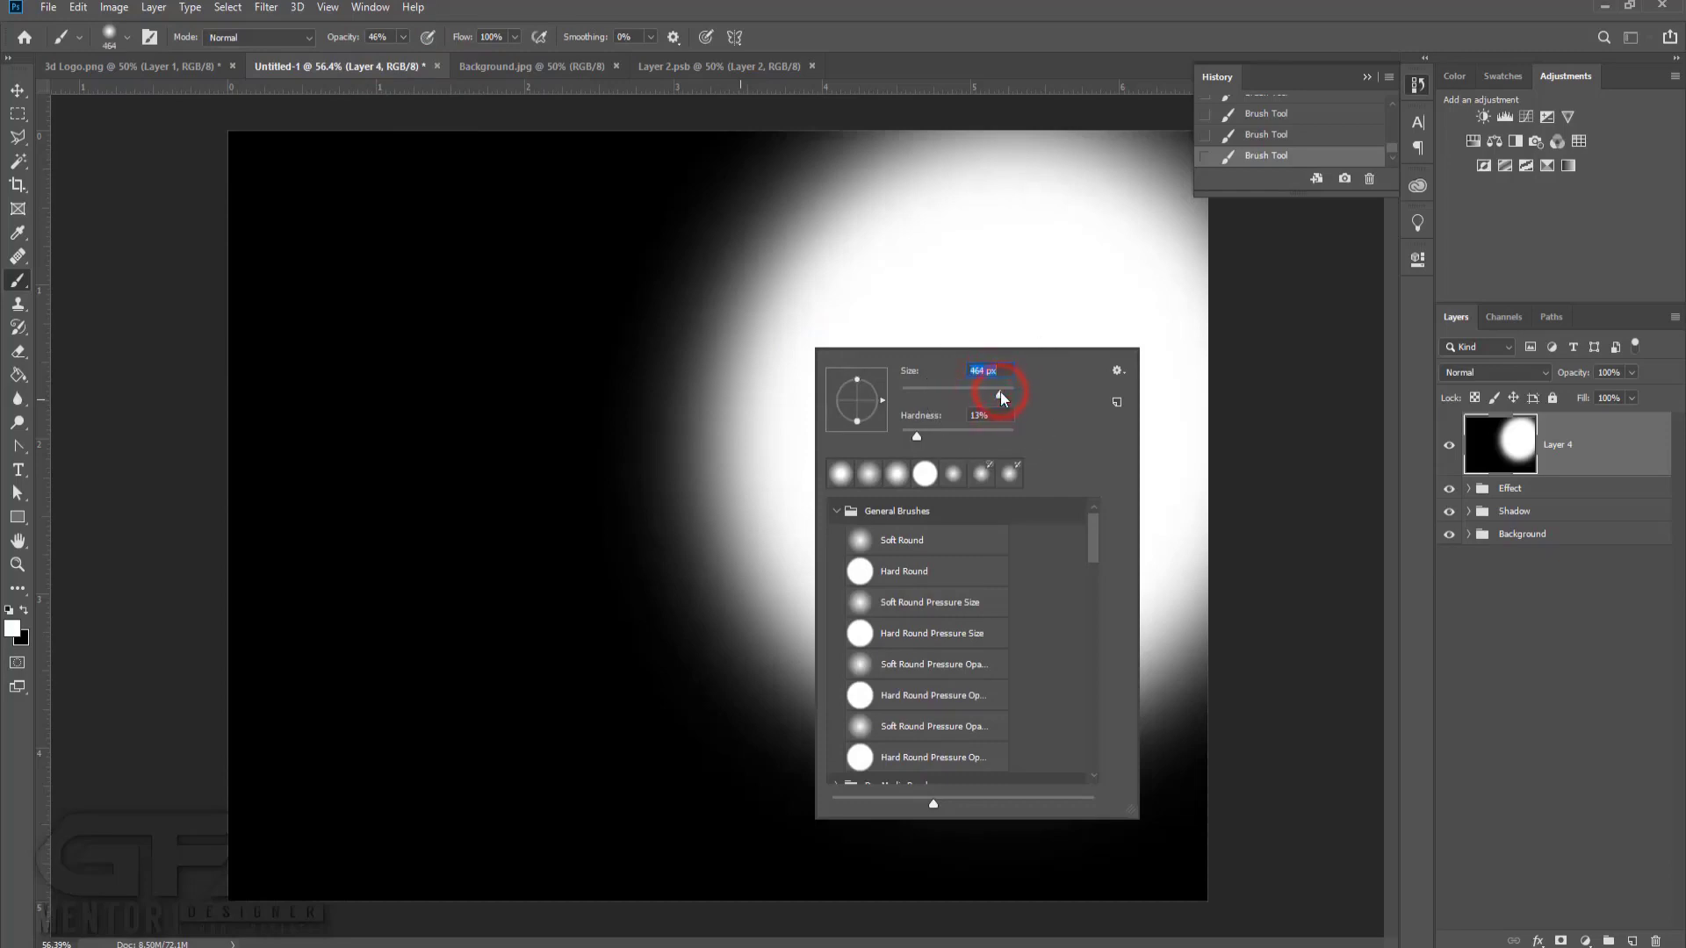
mouse_move(771, 188)
left_mouse_down()
mouse_move(685, 369)
mouse_move(866, 782)
mouse_move(1255, 705)
left_mouse_up()
left_click_drag(668, 209, 622, 763)
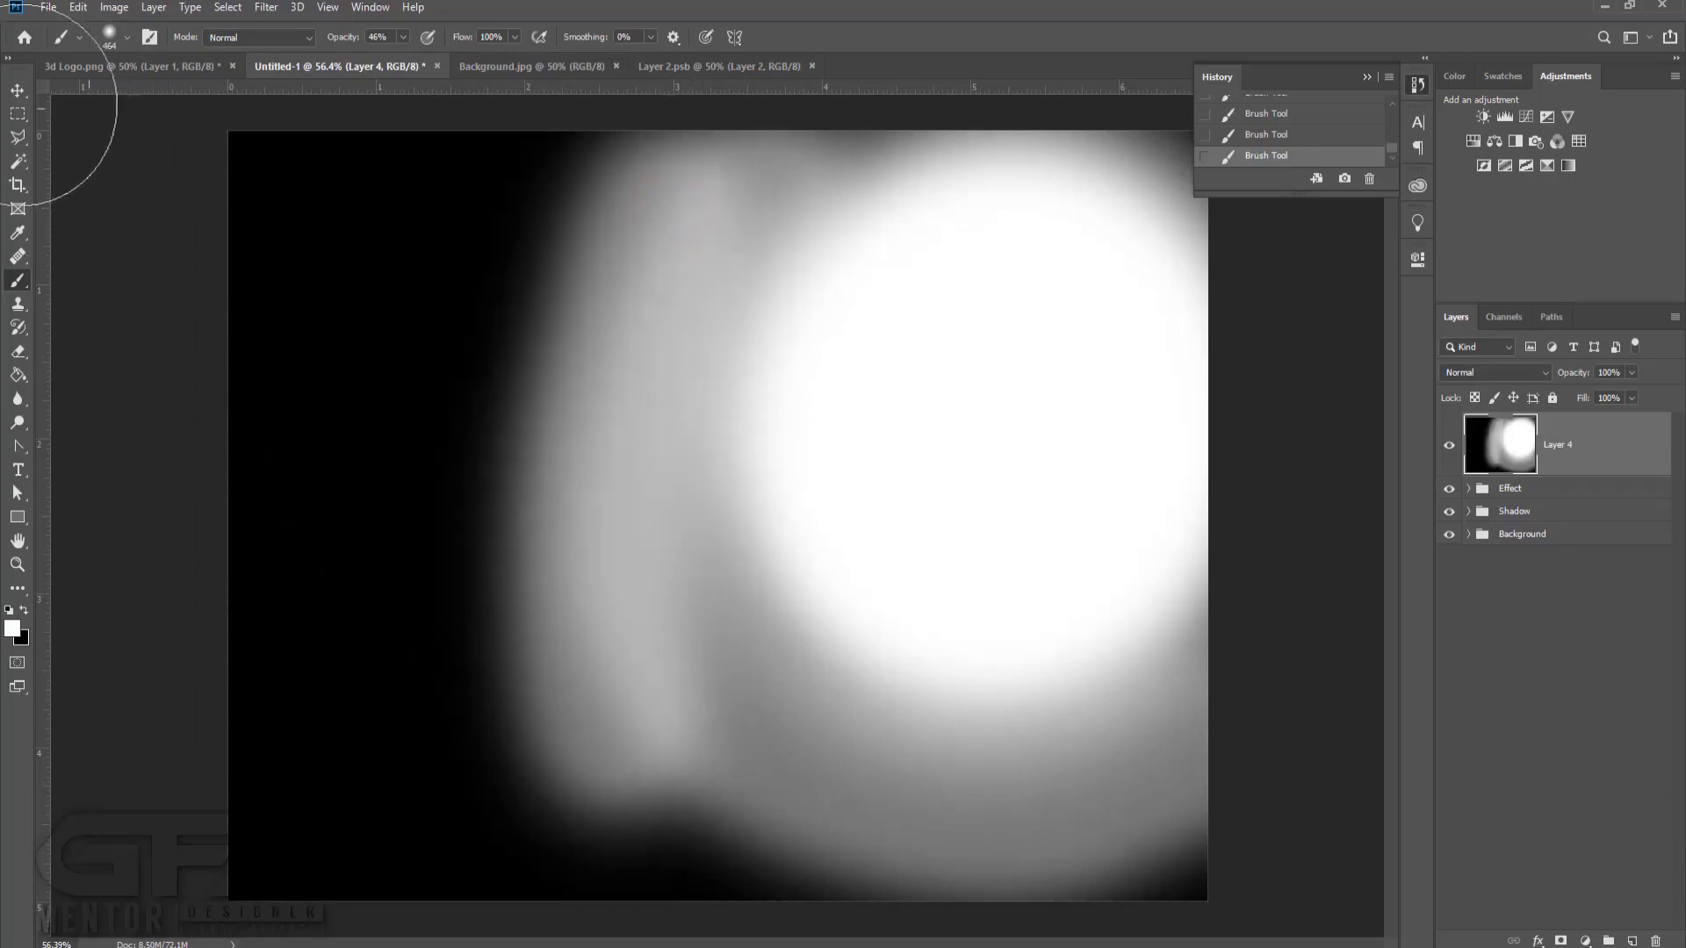
Set the blend mode of the painted light layer, Layer 4, to Overlay.
left_click(16, 91)
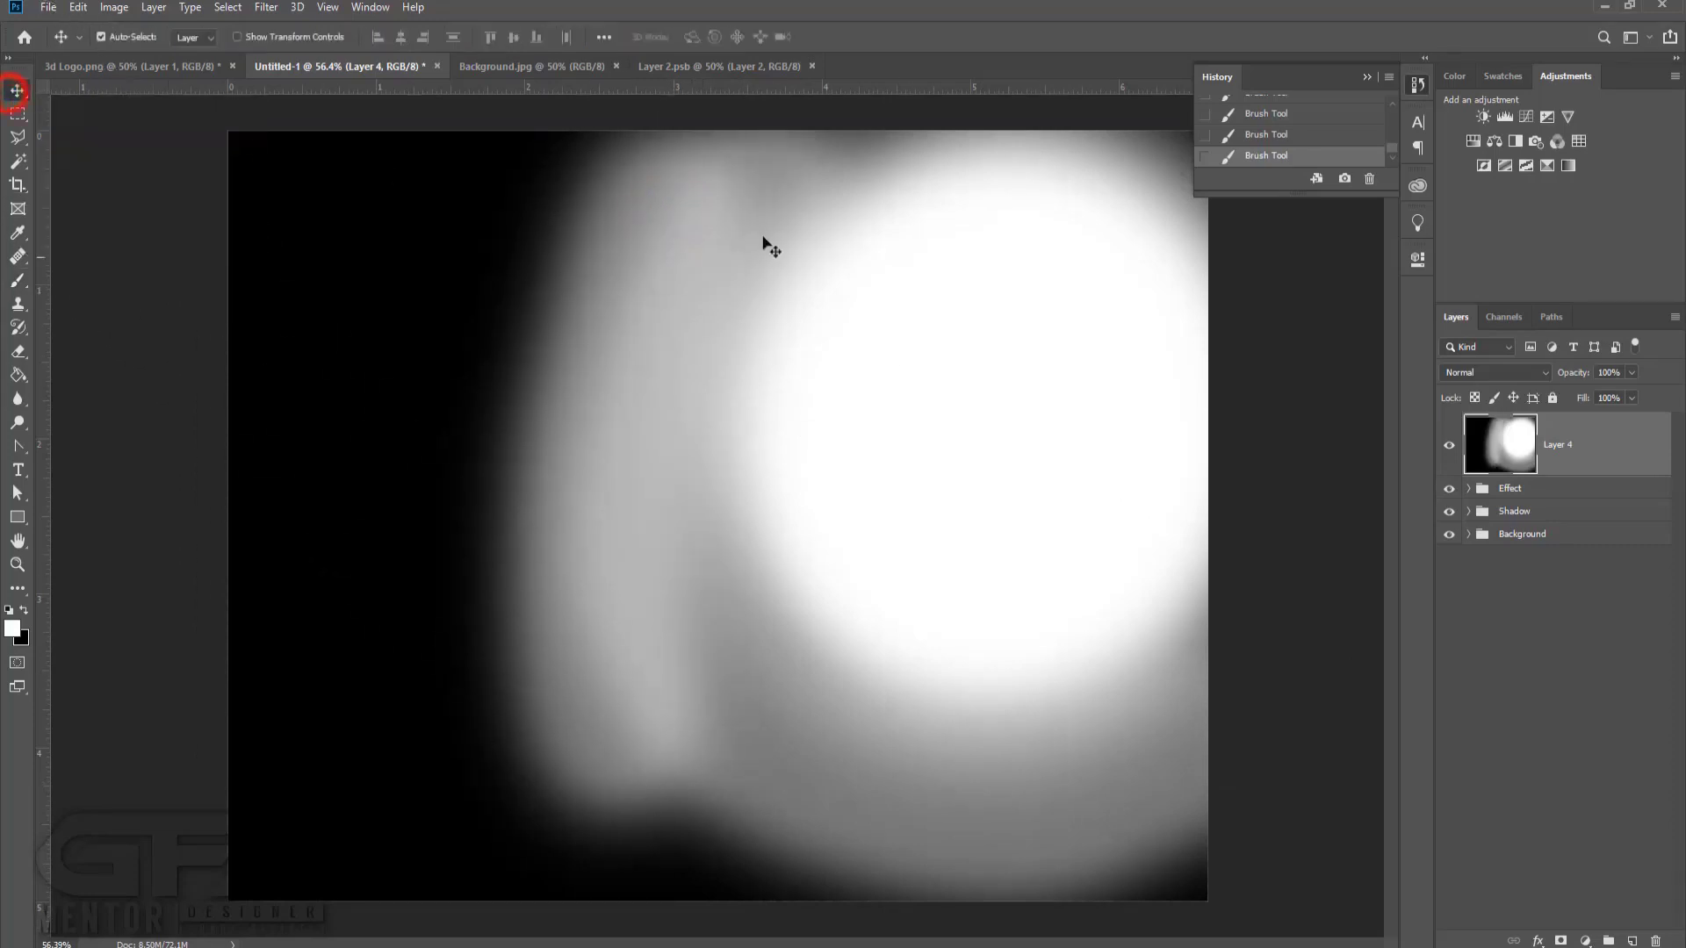
left_click(1485, 378)
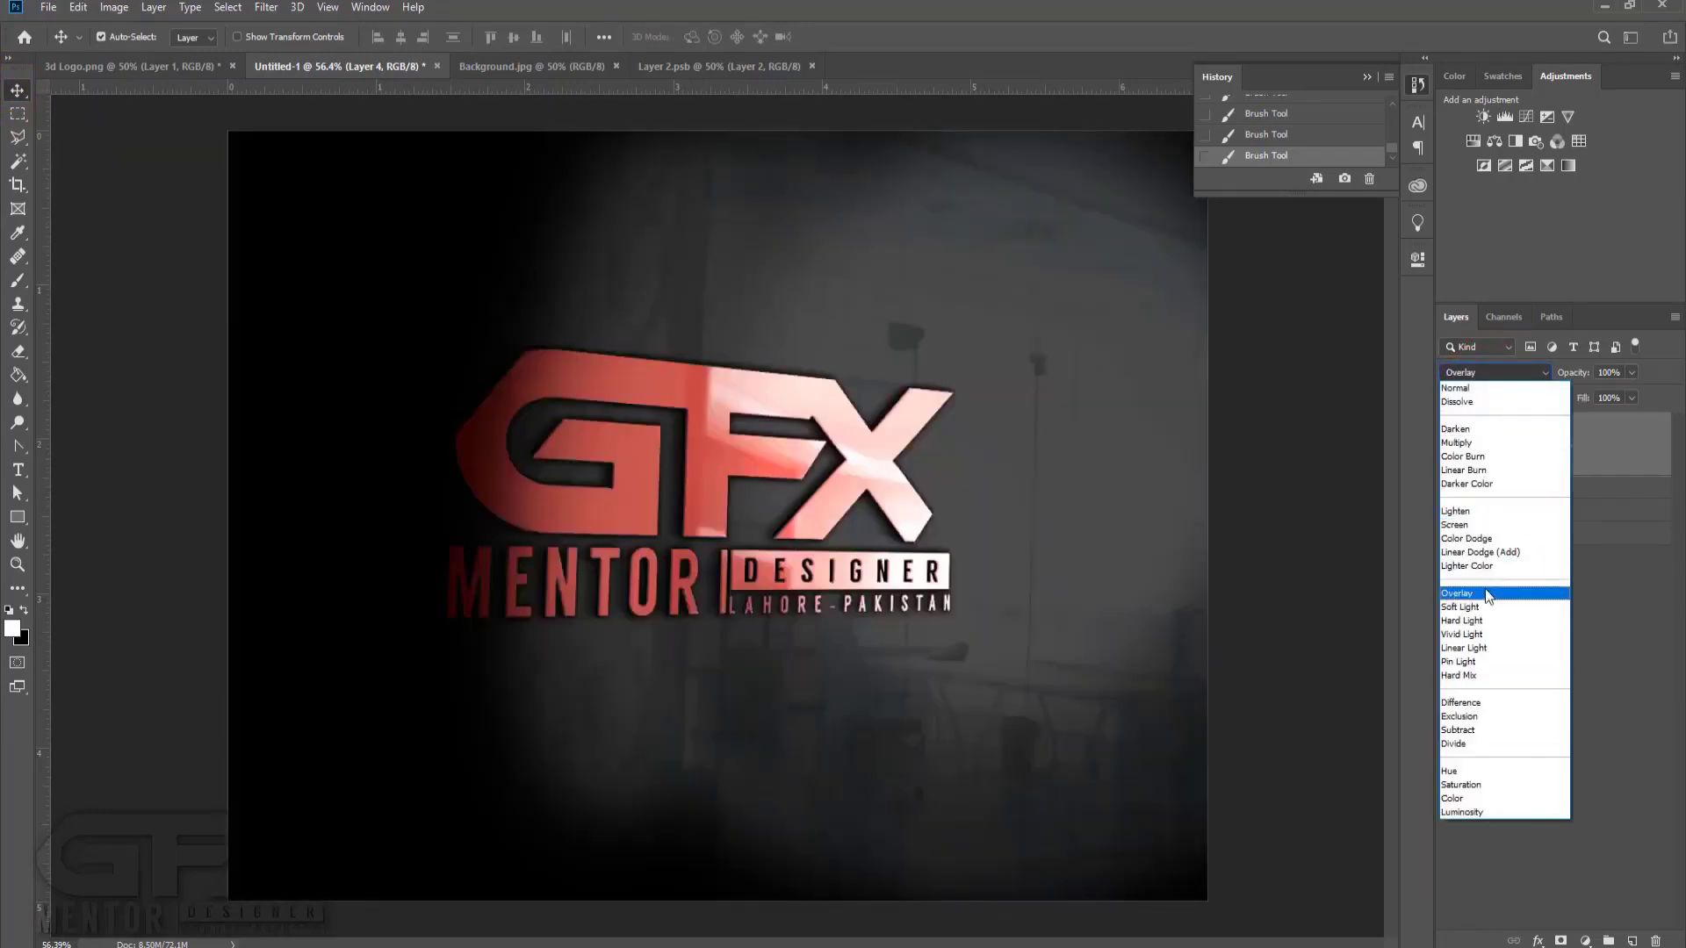
left_click(1484, 588)
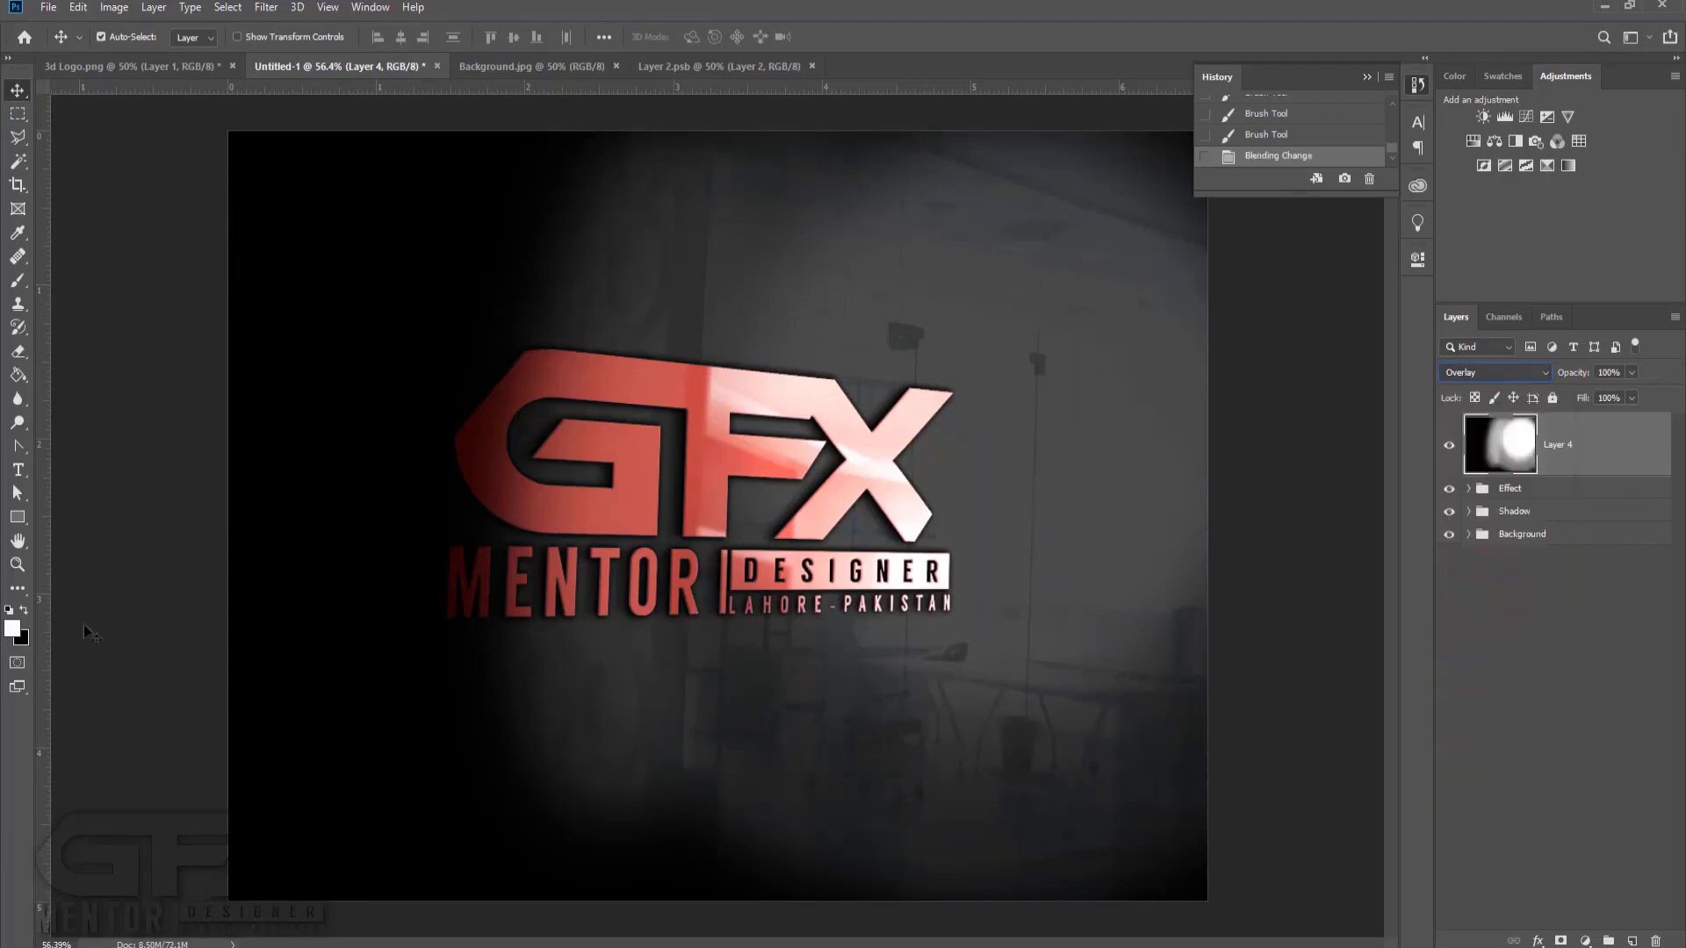
Paint black at 46% opacity over the left part of Layer 4 to darken the glow's left edge.
key("x")
left_click(18, 280)
left_click_drag(464, 304, 620, 806)
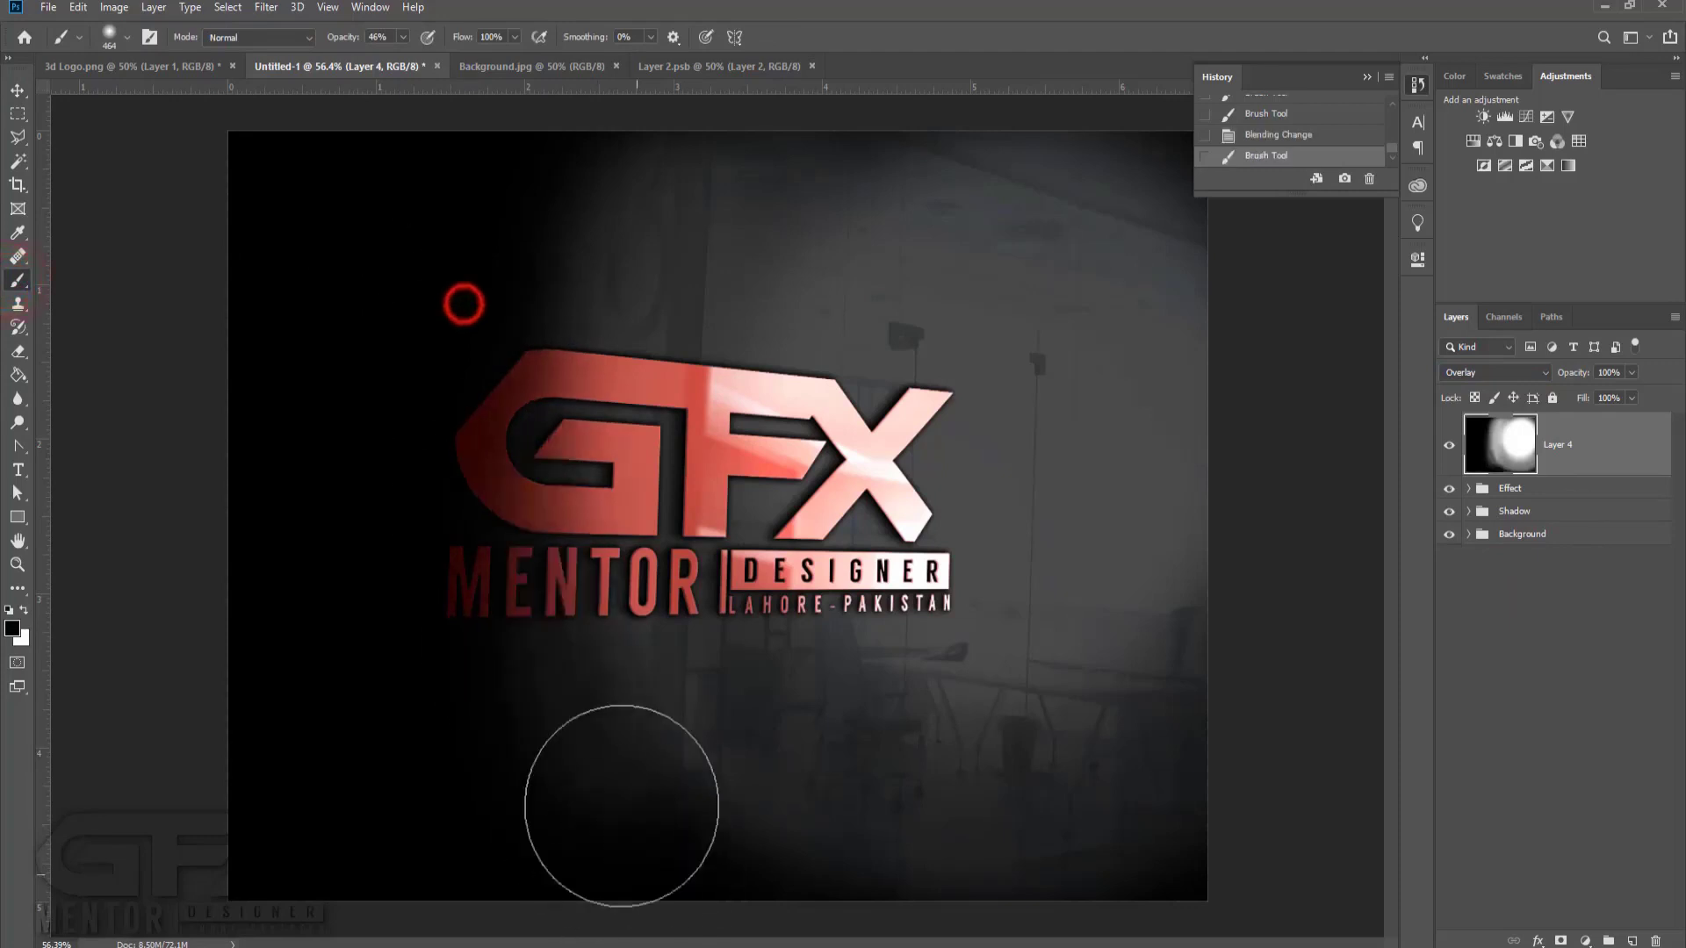
mouse_move(513, 295)
left_mouse_down()
mouse_move(557, 604)
mouse_move(650, 932)
mouse_move(576, 166)
left_mouse_up()
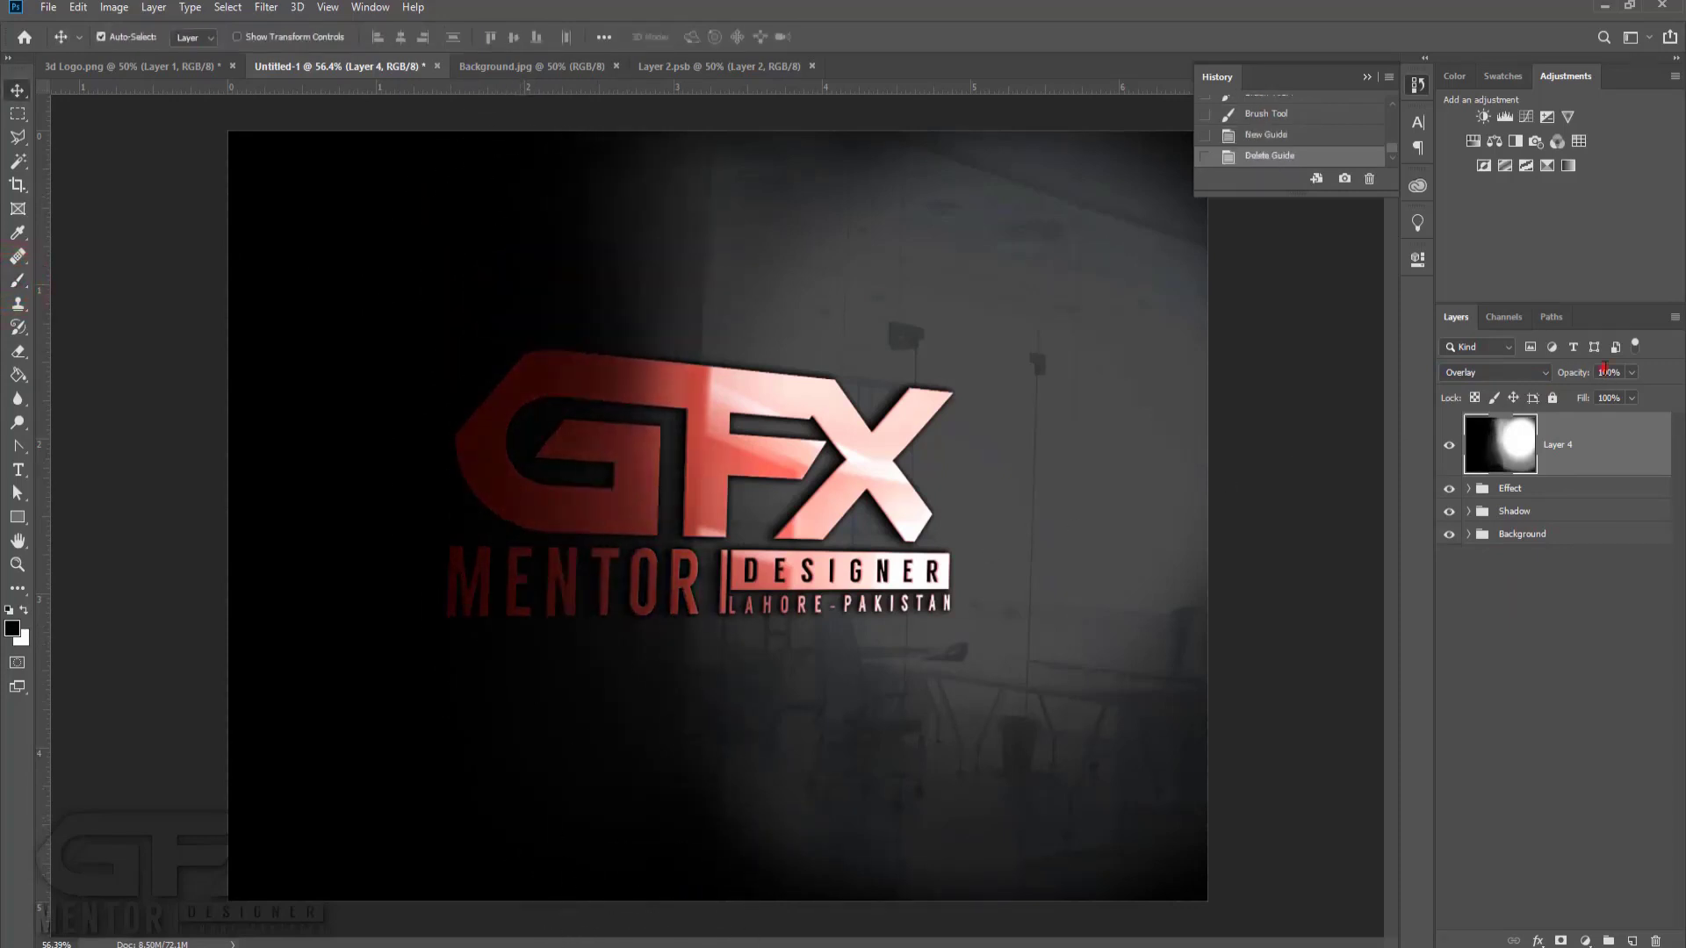
Reduce the opacity of Layer 4 to 50%.
left_click(1606, 372)
type("50")
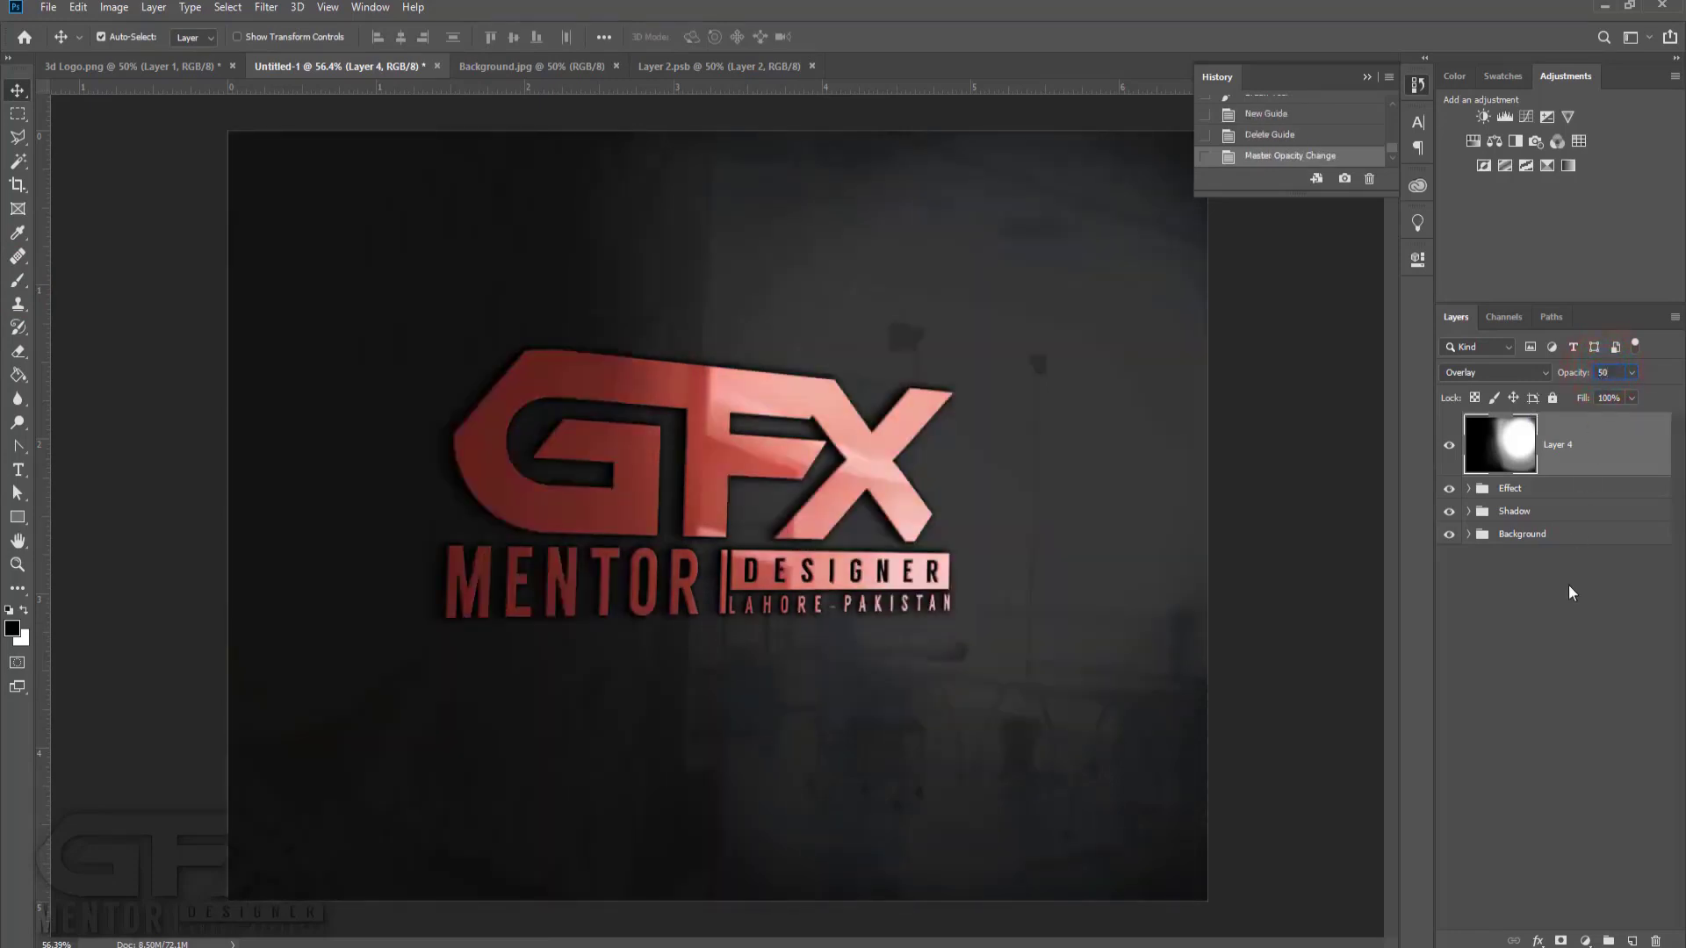
left_click(1567, 584)
Group Layer 4 as Backlight and collapse the group.
left_click(1567, 445)
right_click(1583, 448)
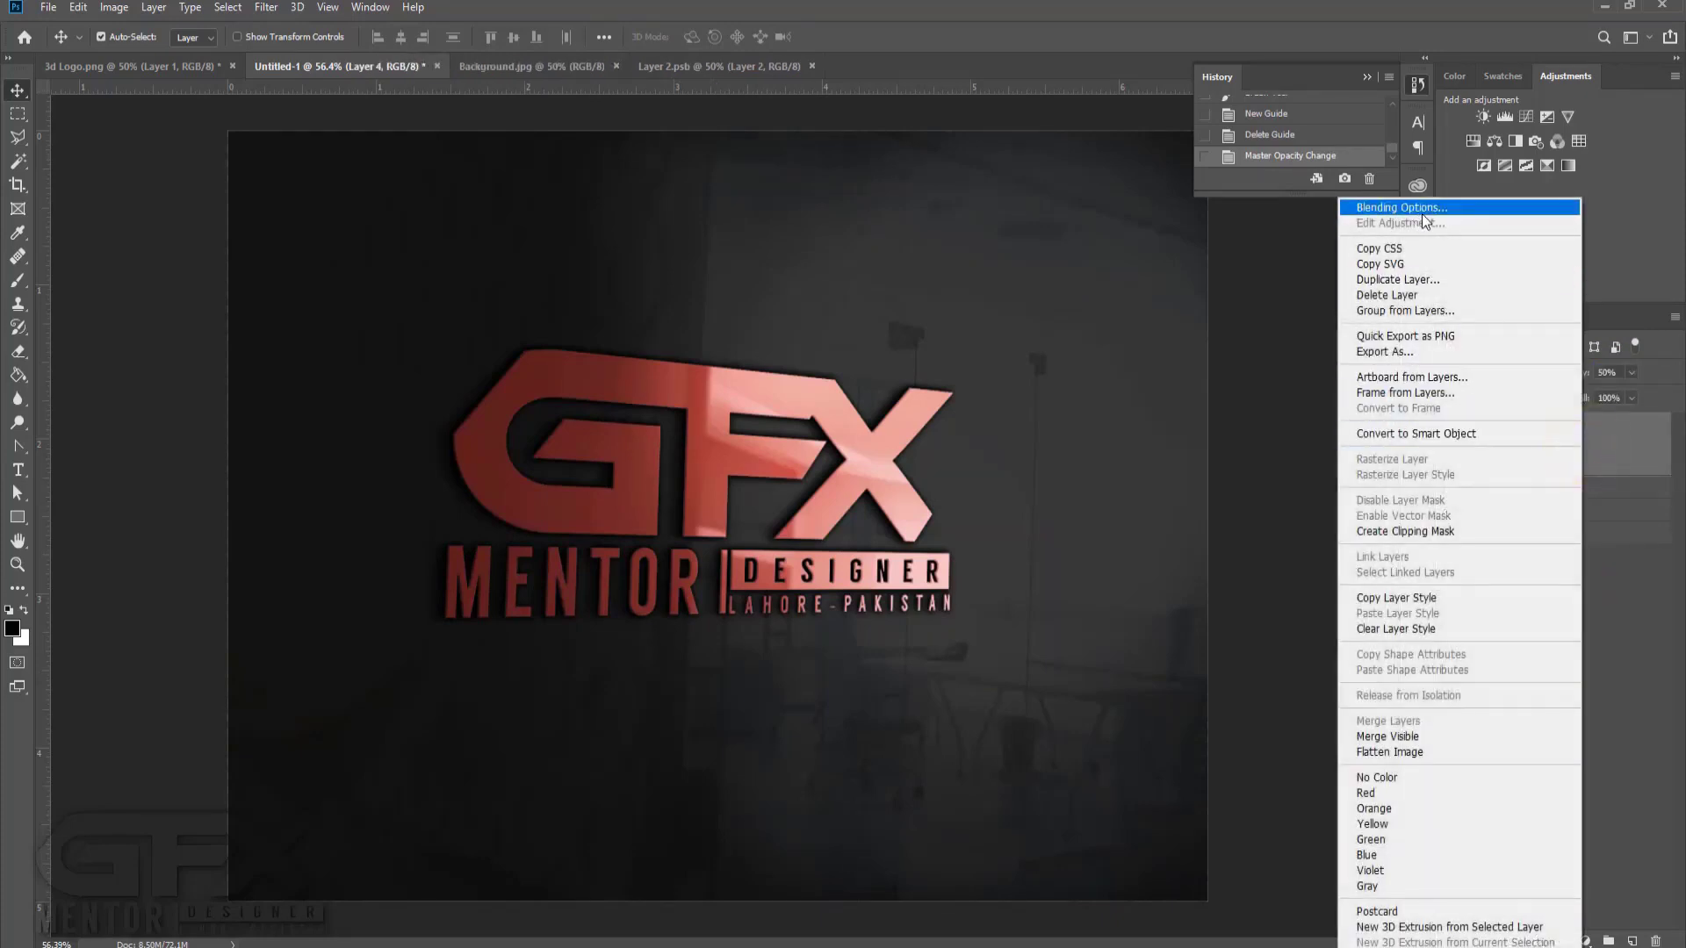
left_click(1408, 311)
type("Backlight")
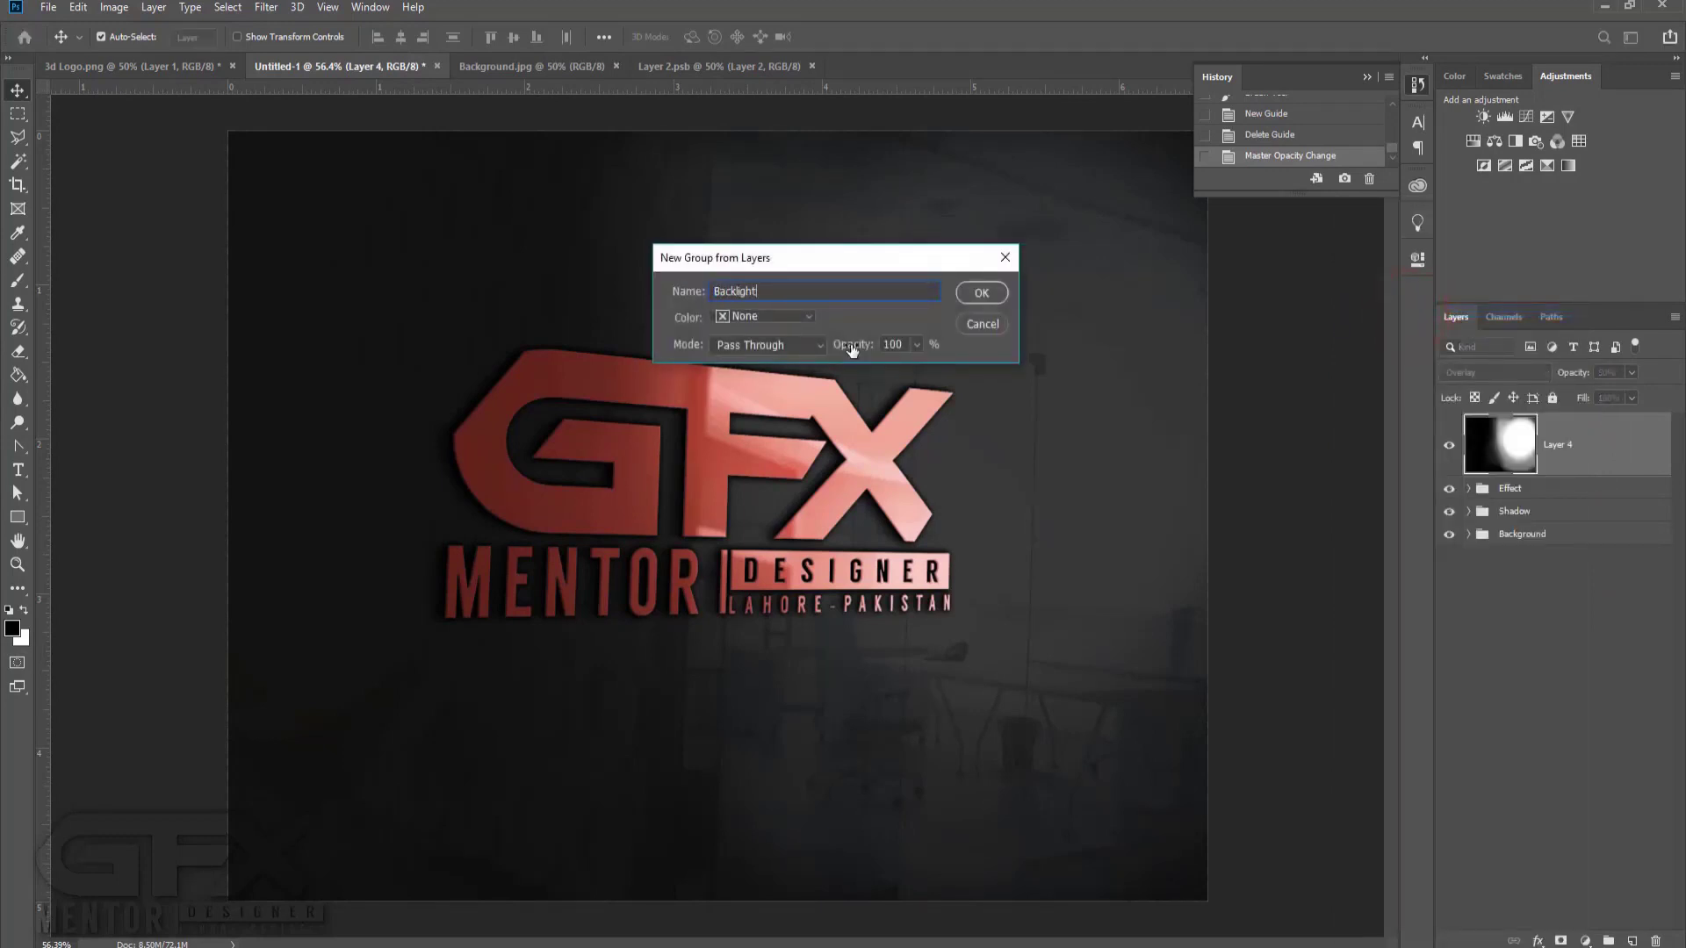
left_click(972, 292)
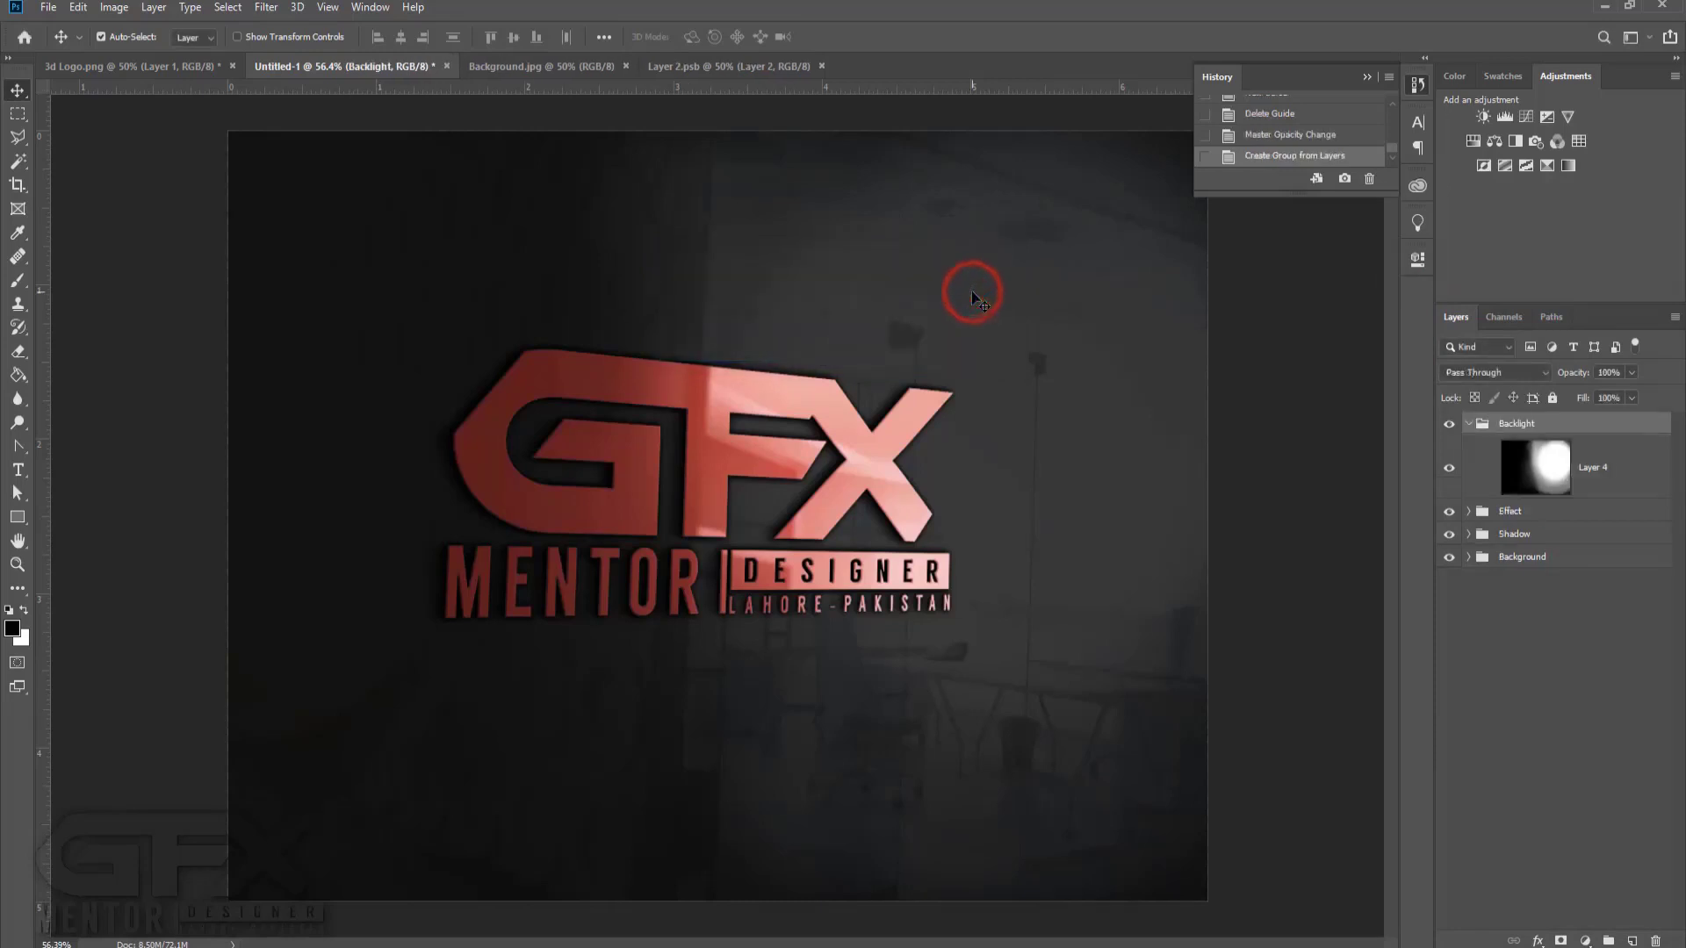
left_click(1468, 424)
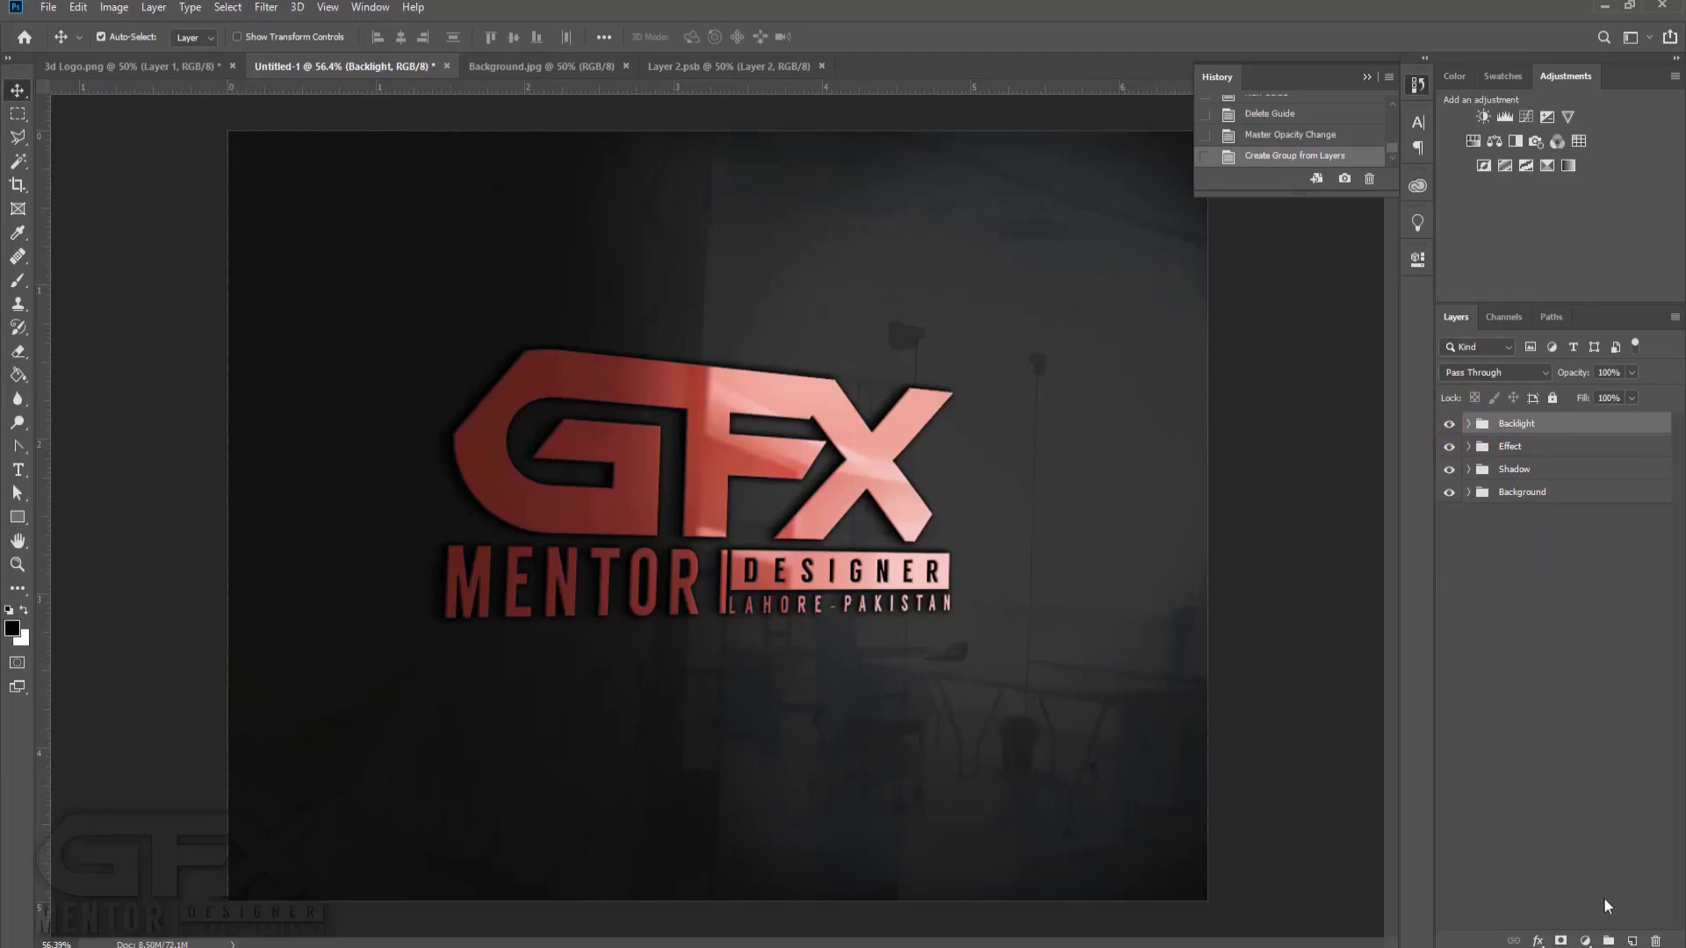
Add a Gradient Map adjustment layer above the Backlight group and set its black starting stop to RGB 124, 150, 180.
left_click(1584, 941)
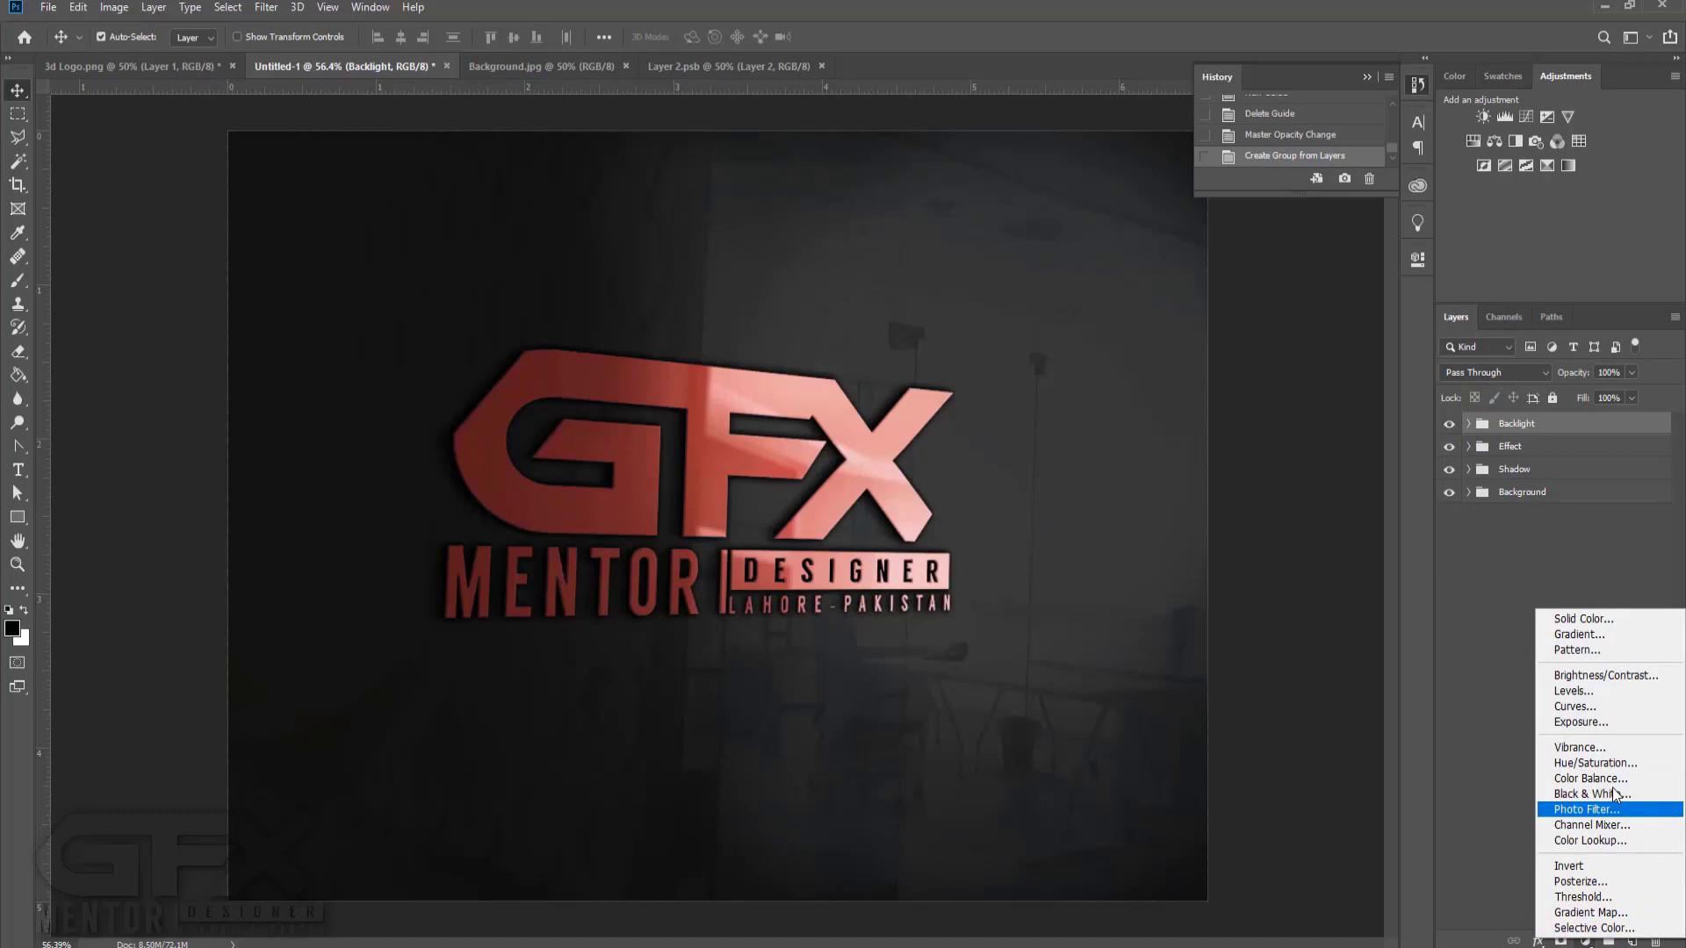
left_click(1605, 912)
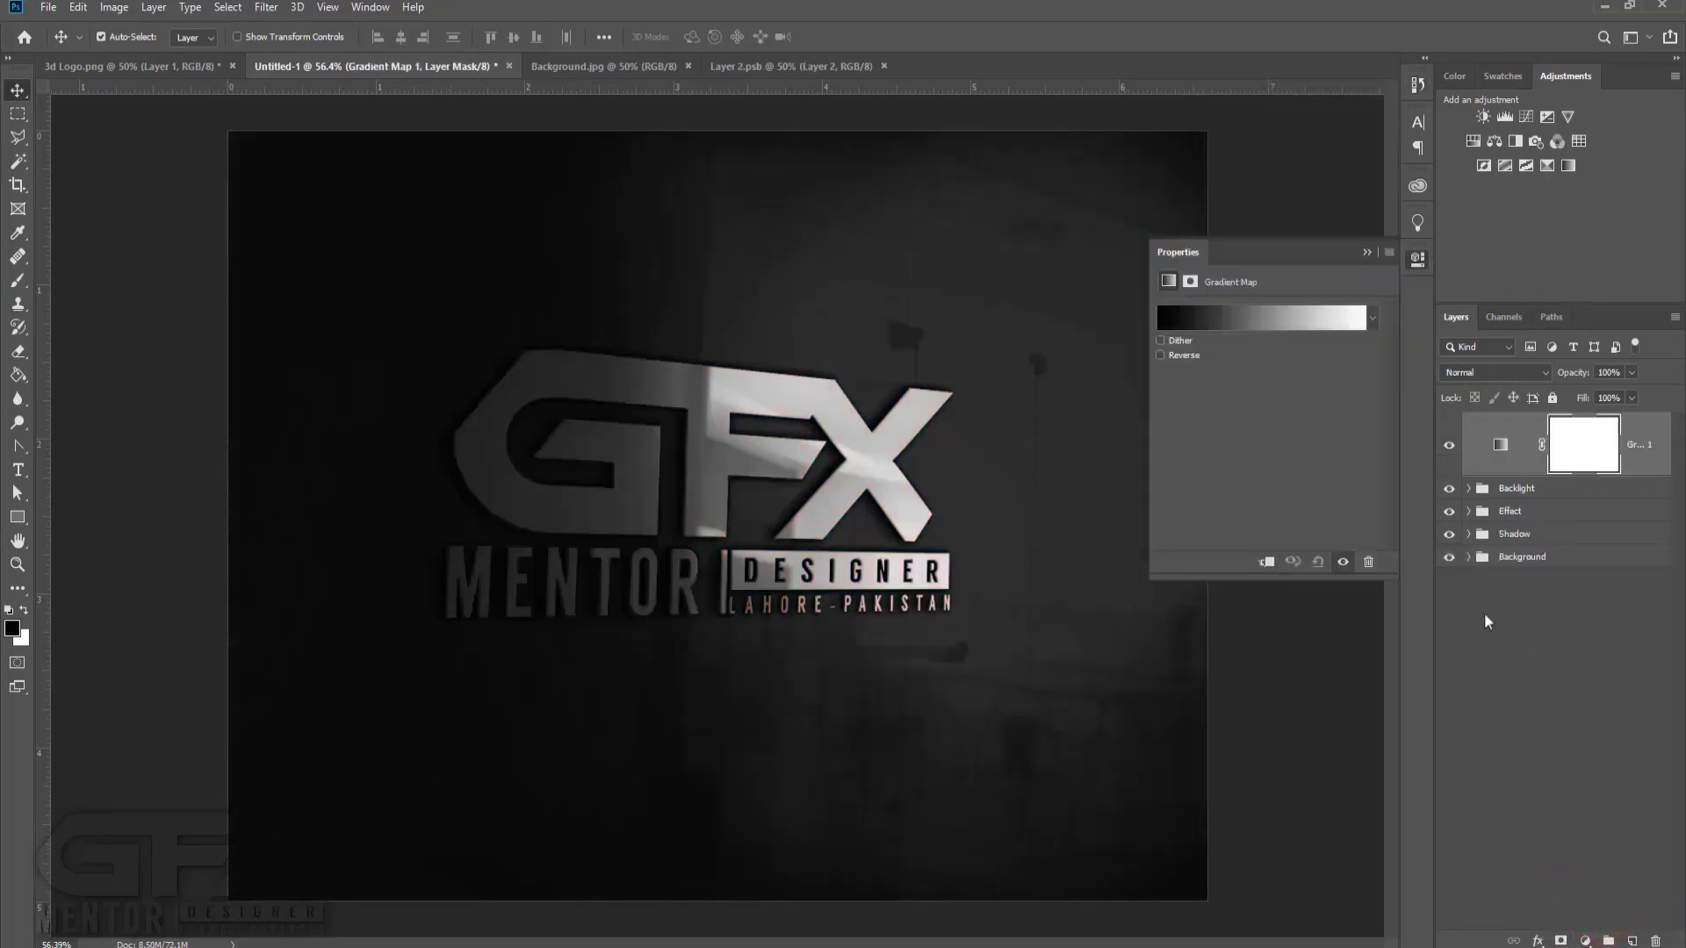
left_click(1341, 322)
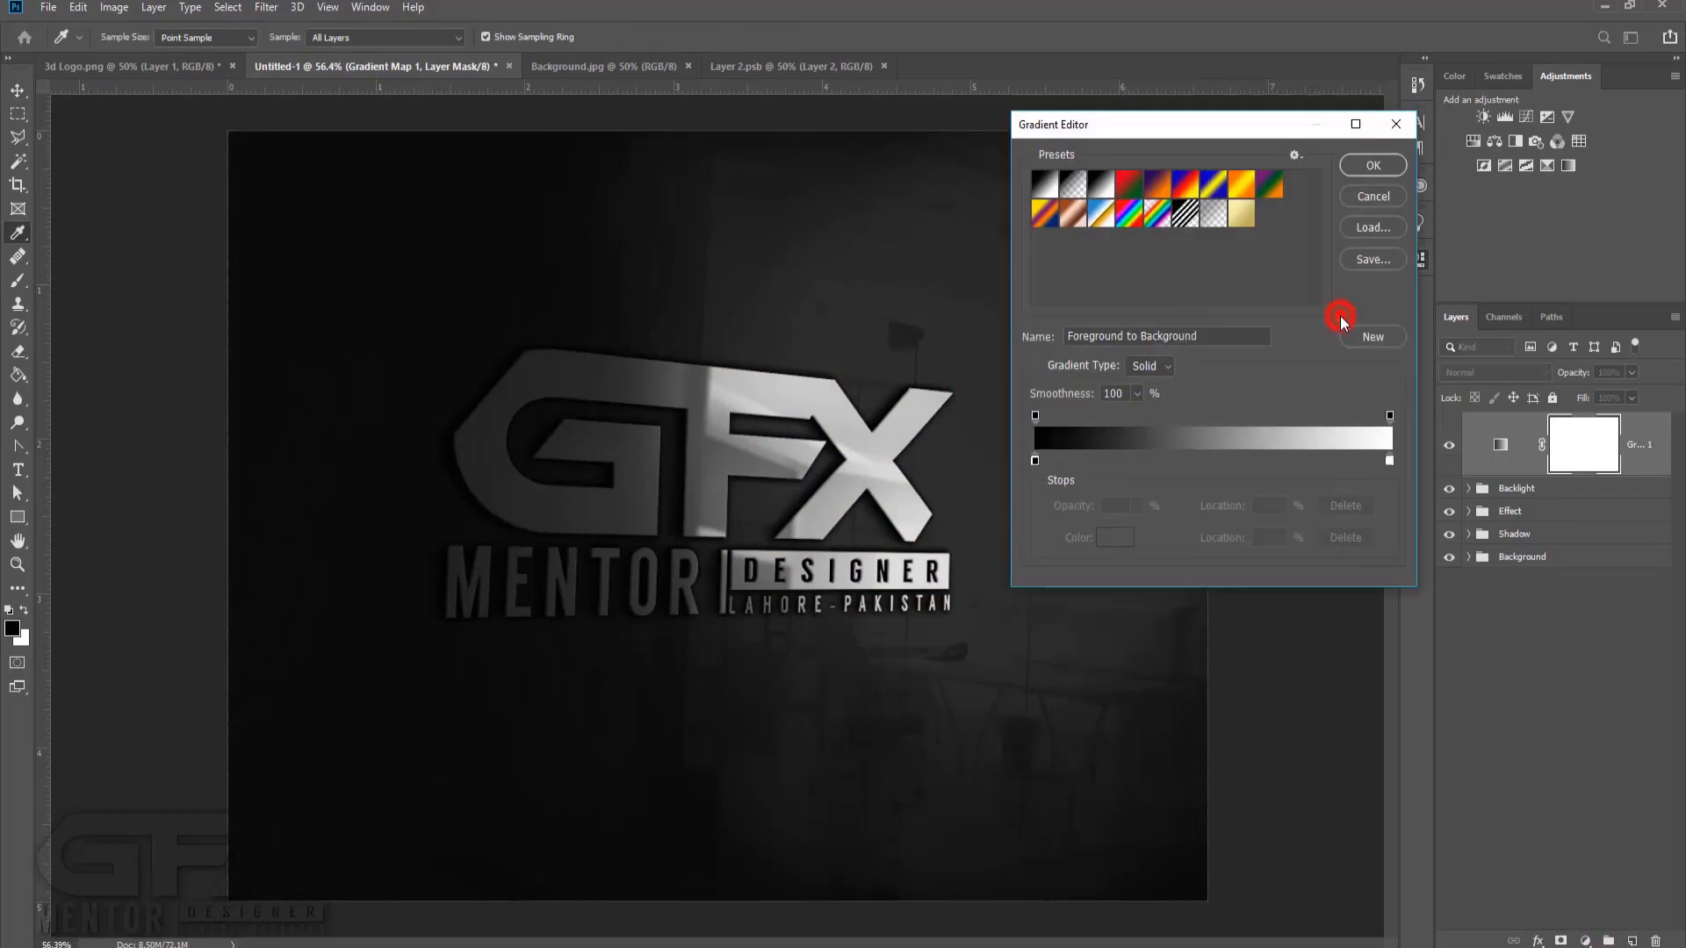
left_click(1389, 461)
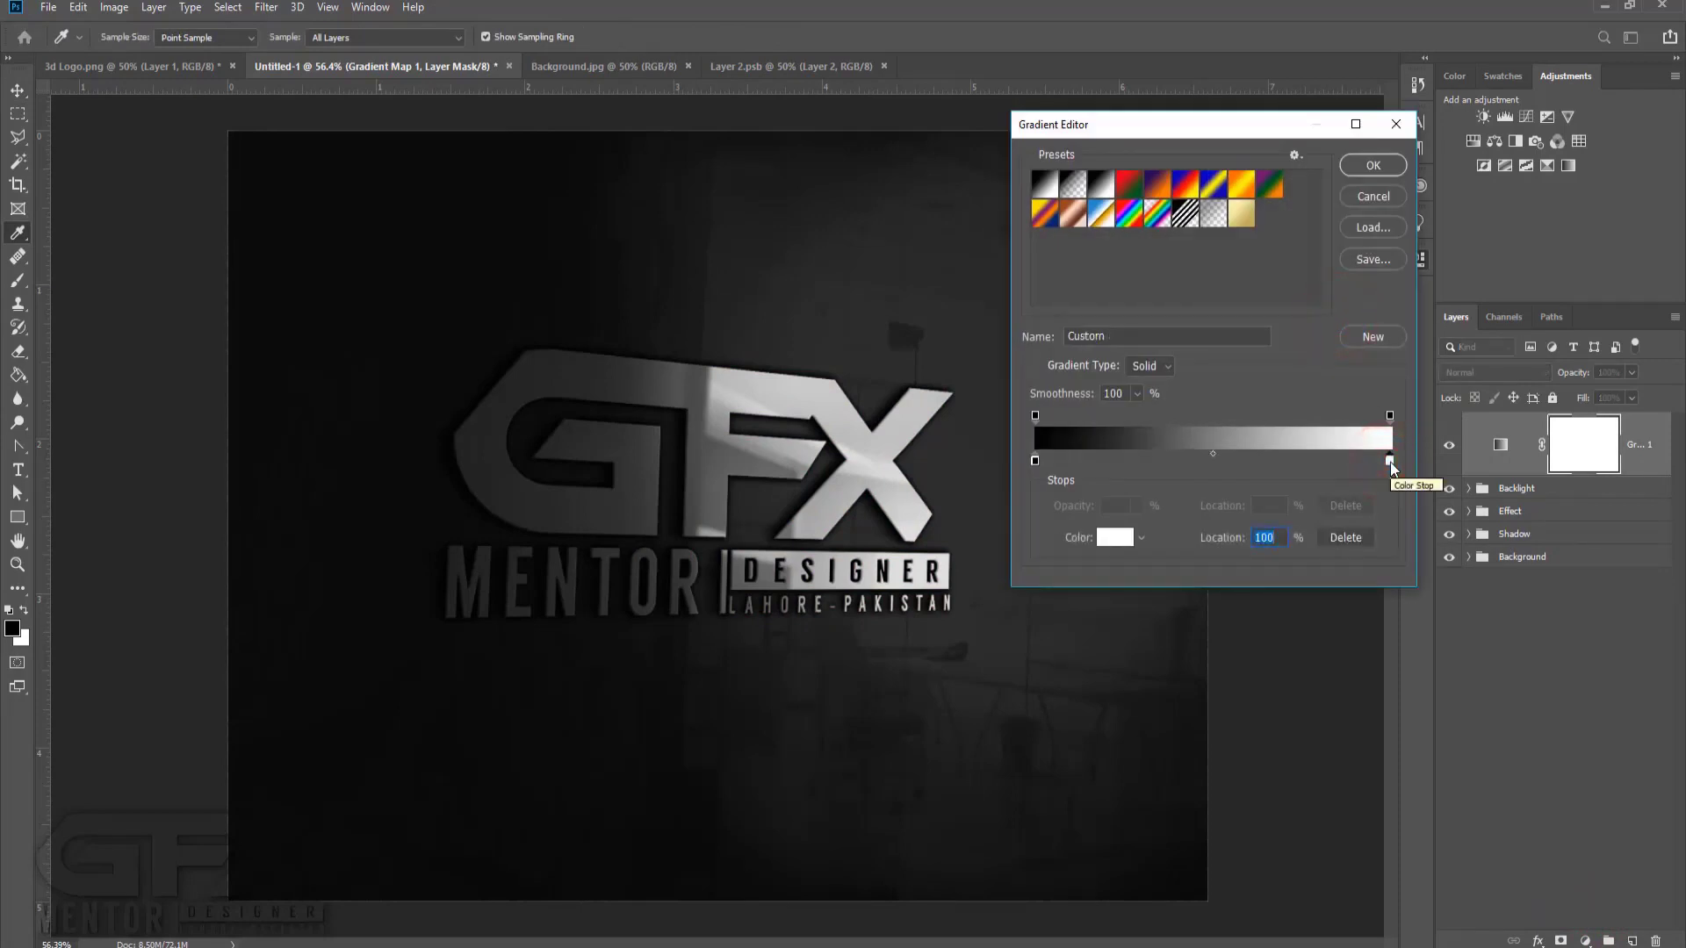
double_click(1036, 461)
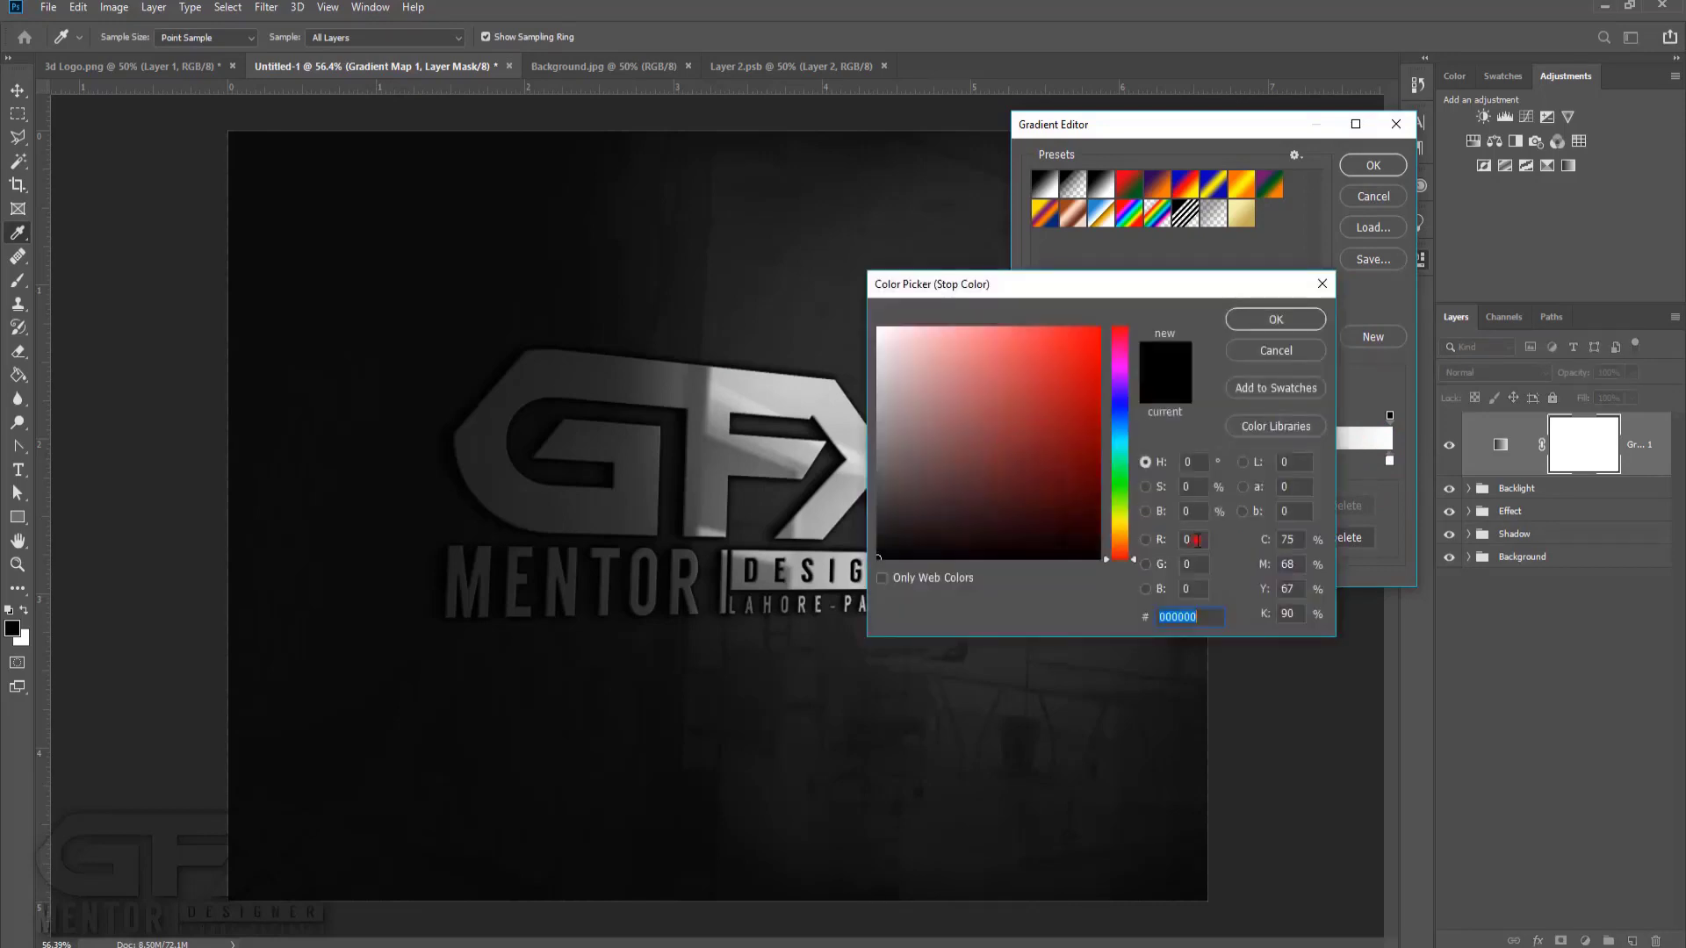
left_click(1196, 540)
type("124")
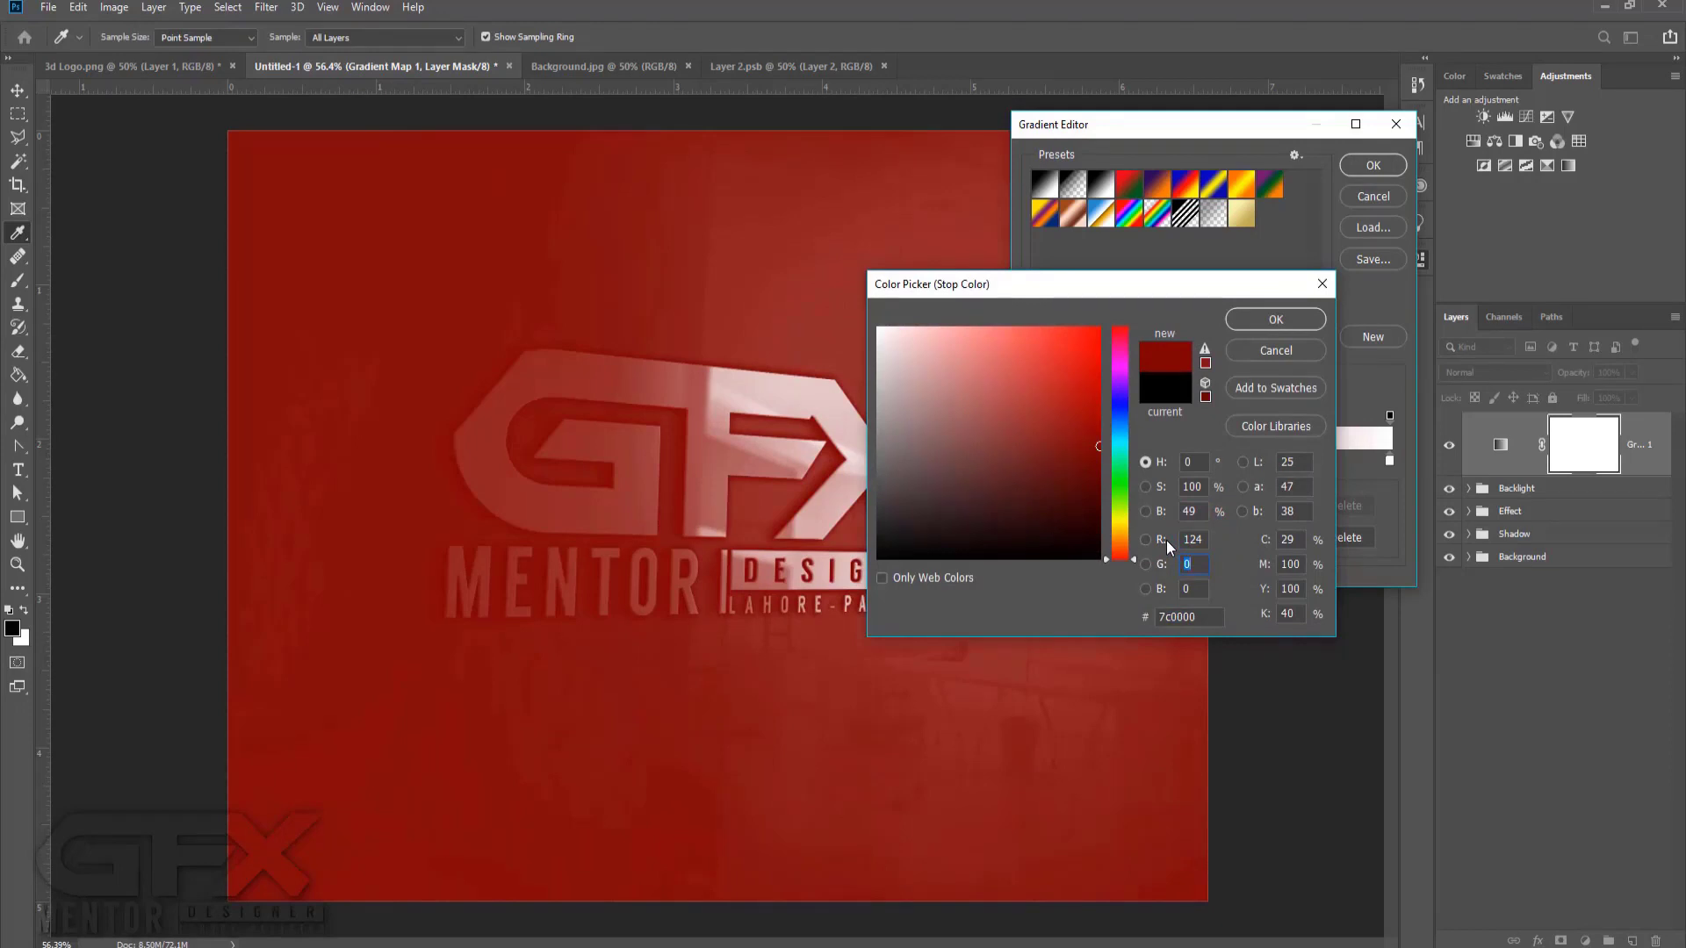
type("150")
key("Tab")
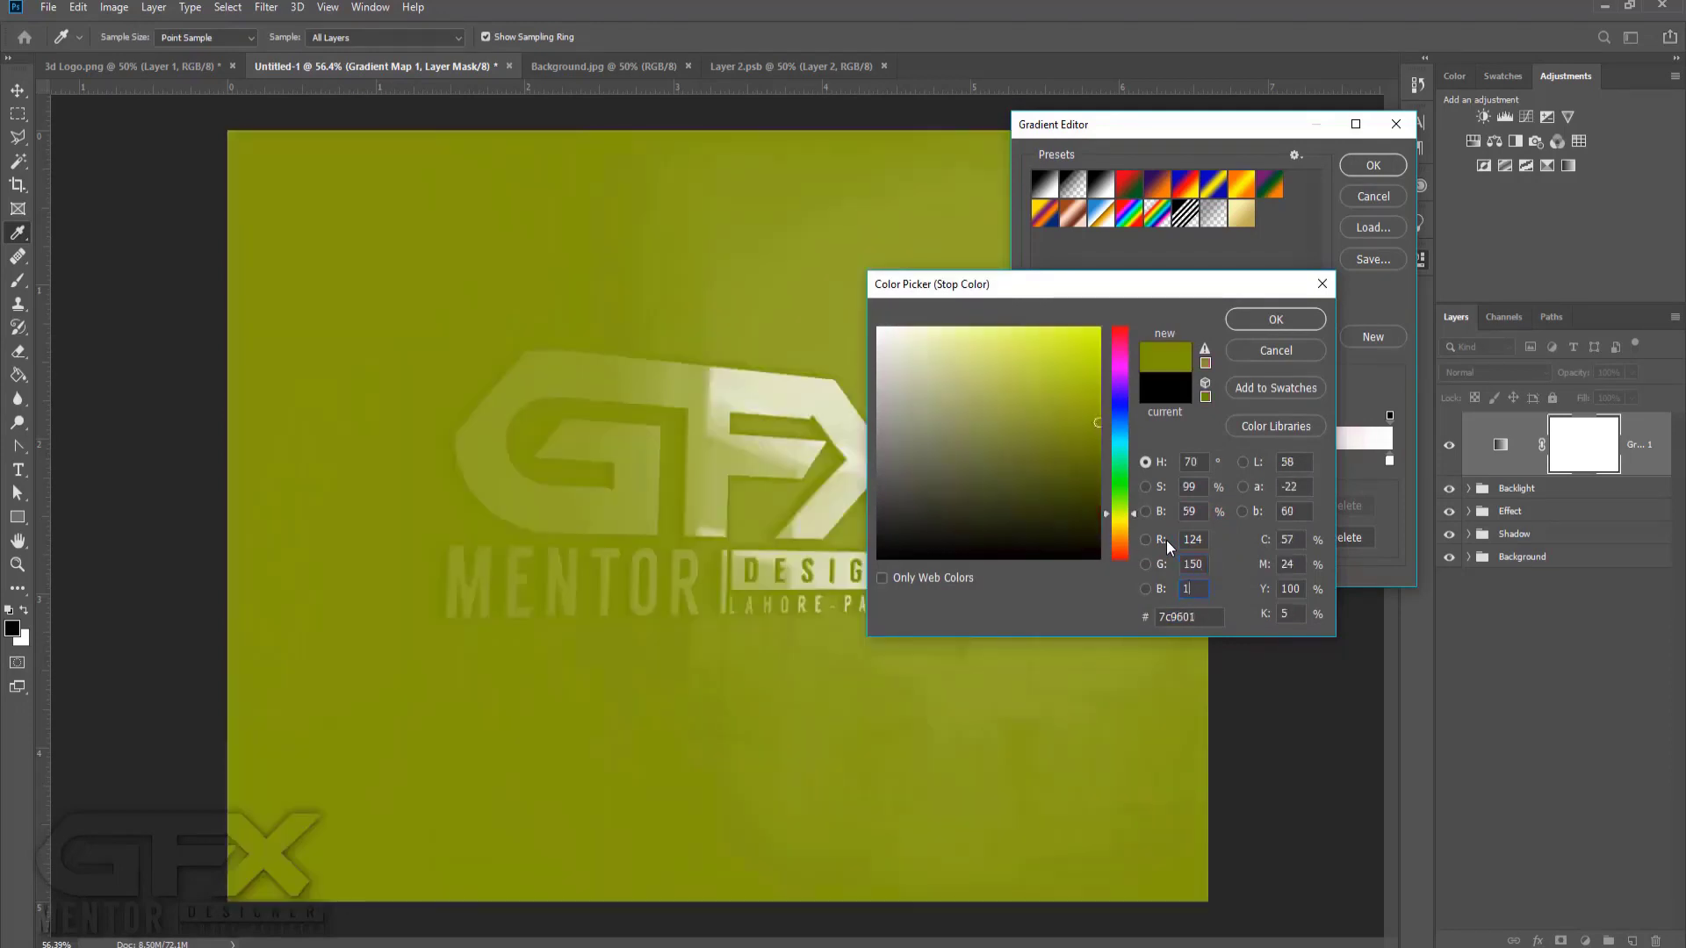
type("180")
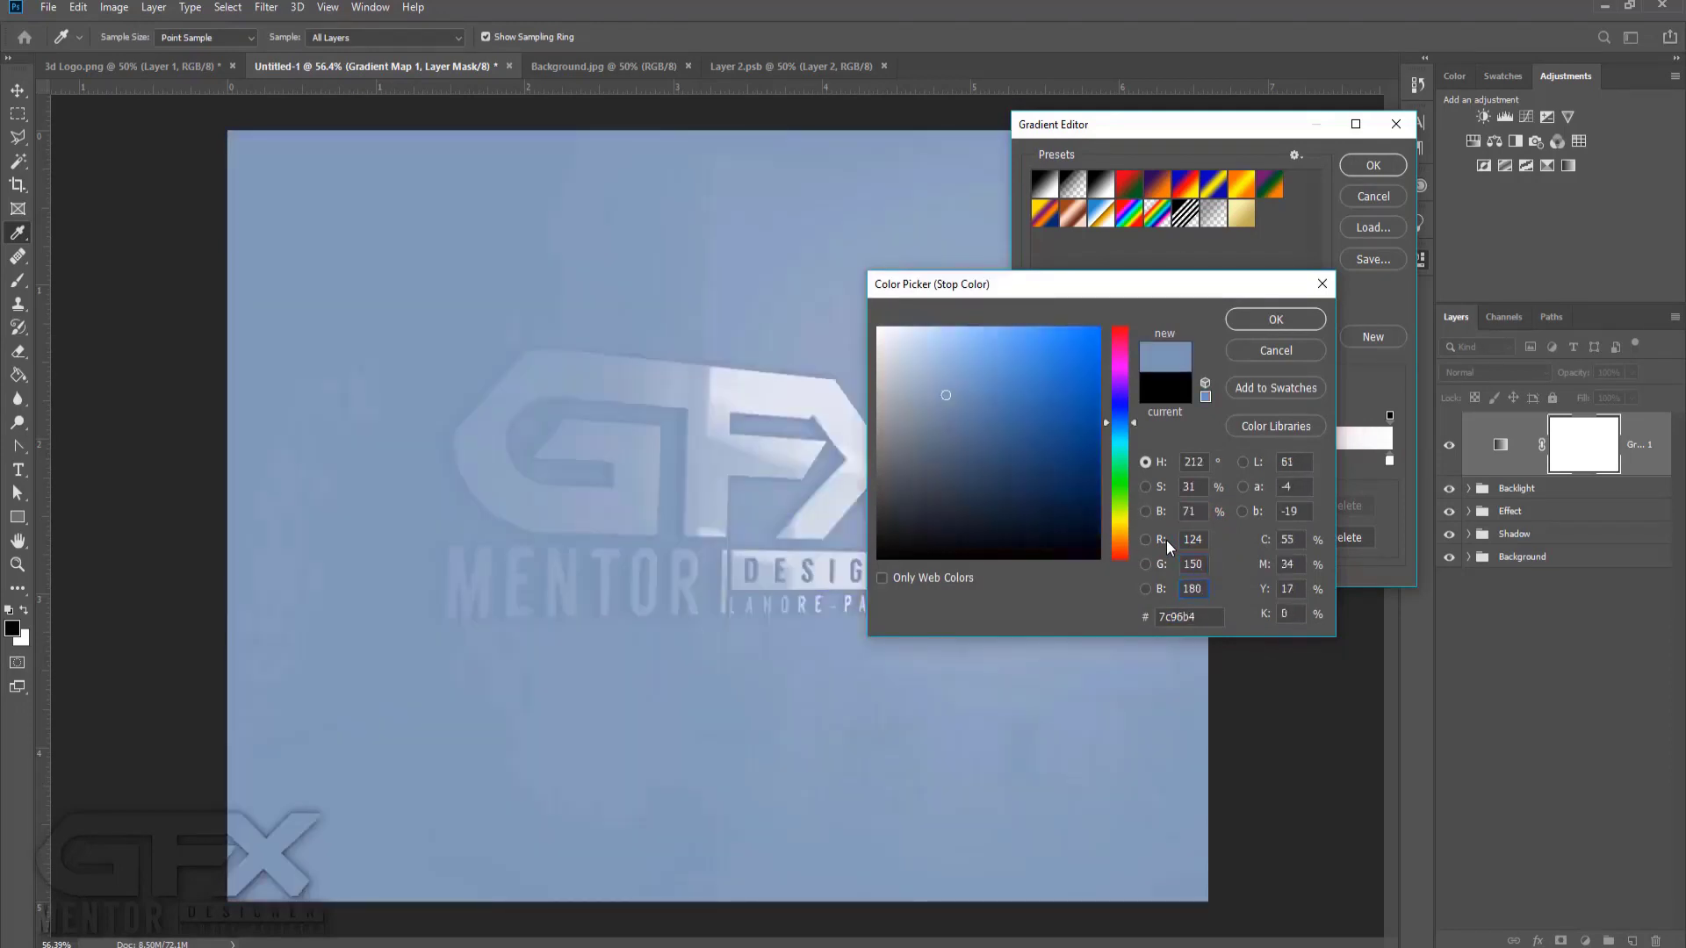
left_click(1308, 320)
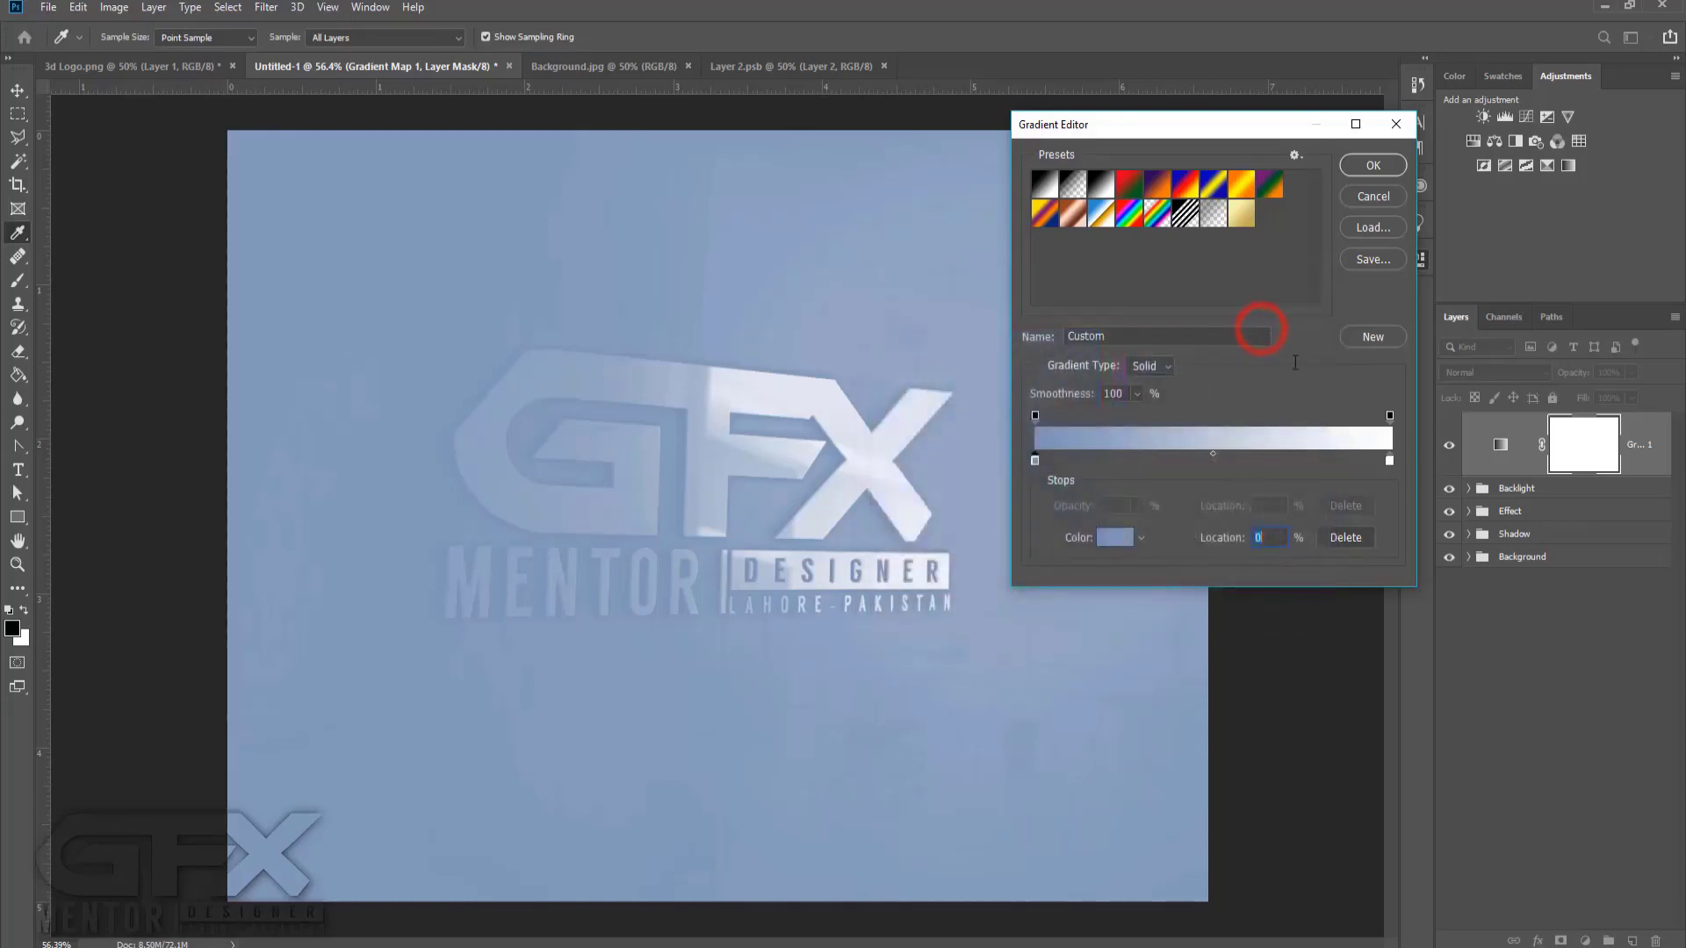
Set the gradient map's white end stop to RGB 86, 108, 149 and apply the gradient.
left_click(1389, 461)
double_click(1389, 461)
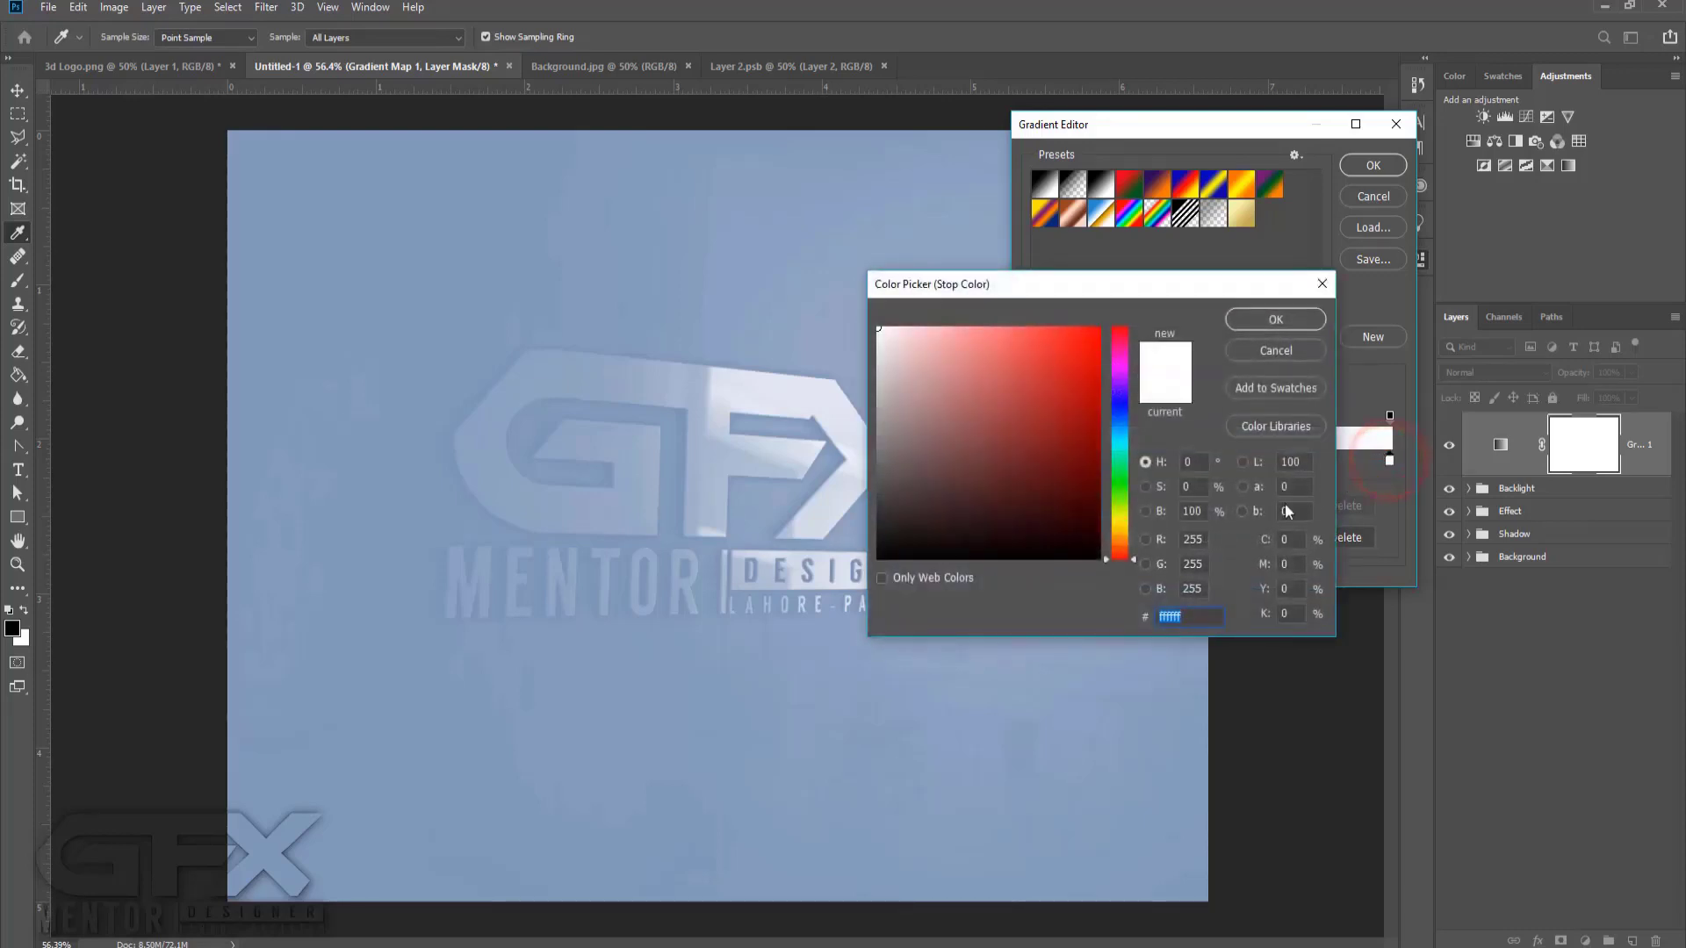
left_click(1195, 539)
type("86")
key("Tab")
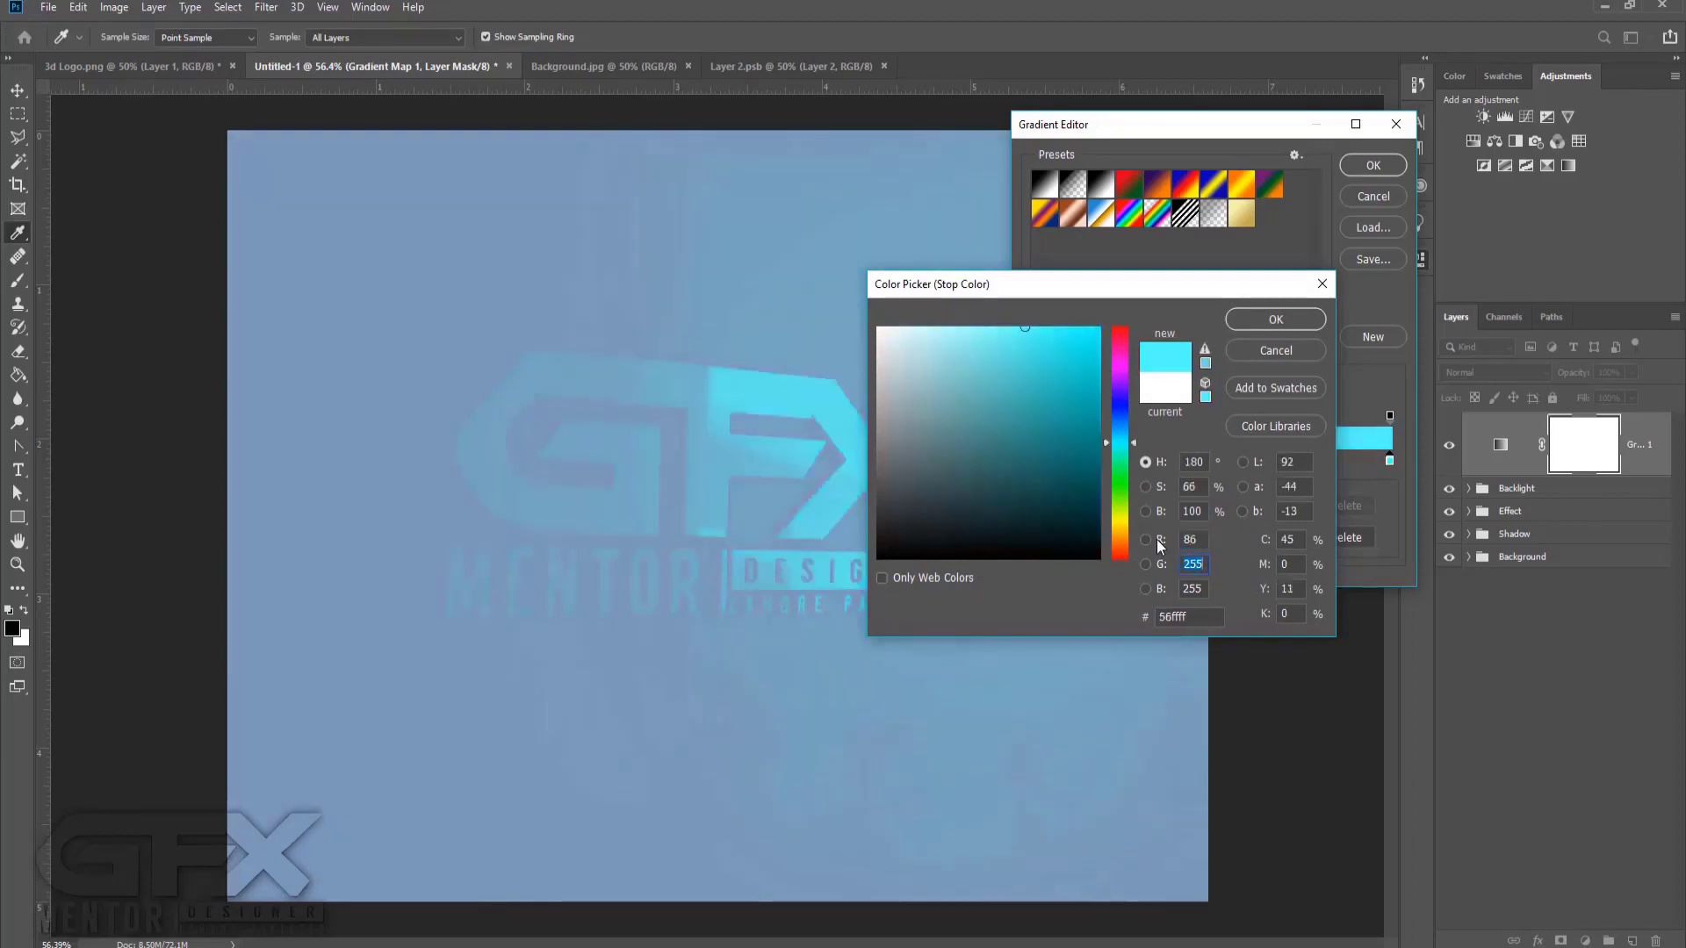
type("108")
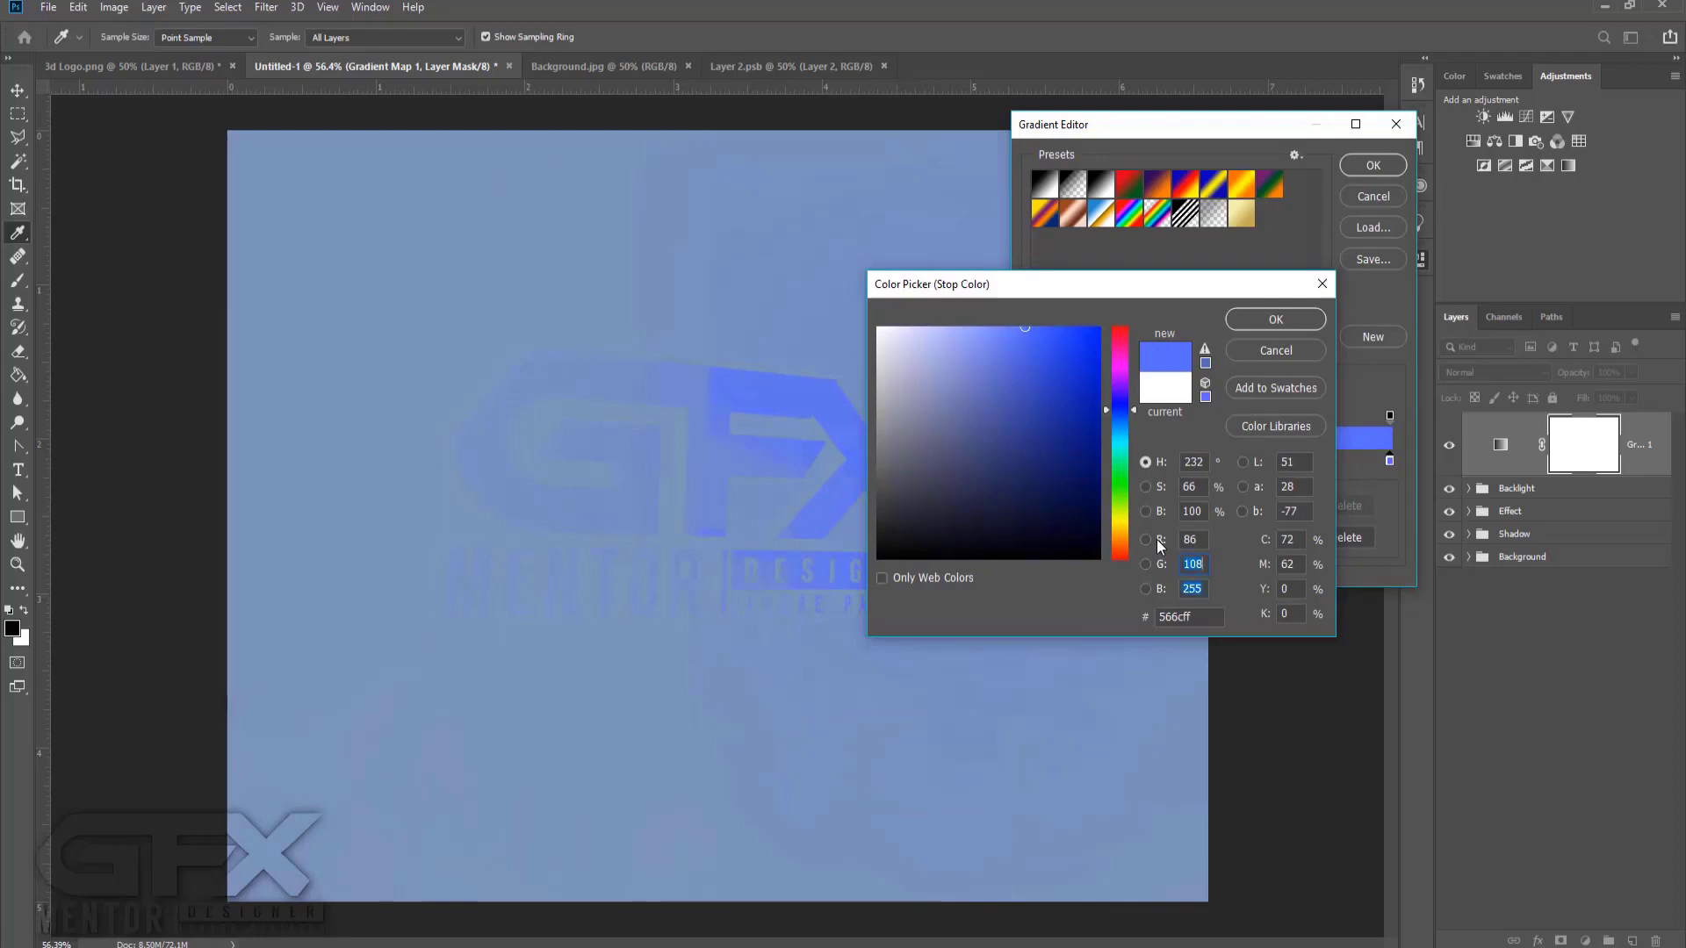
type("149")
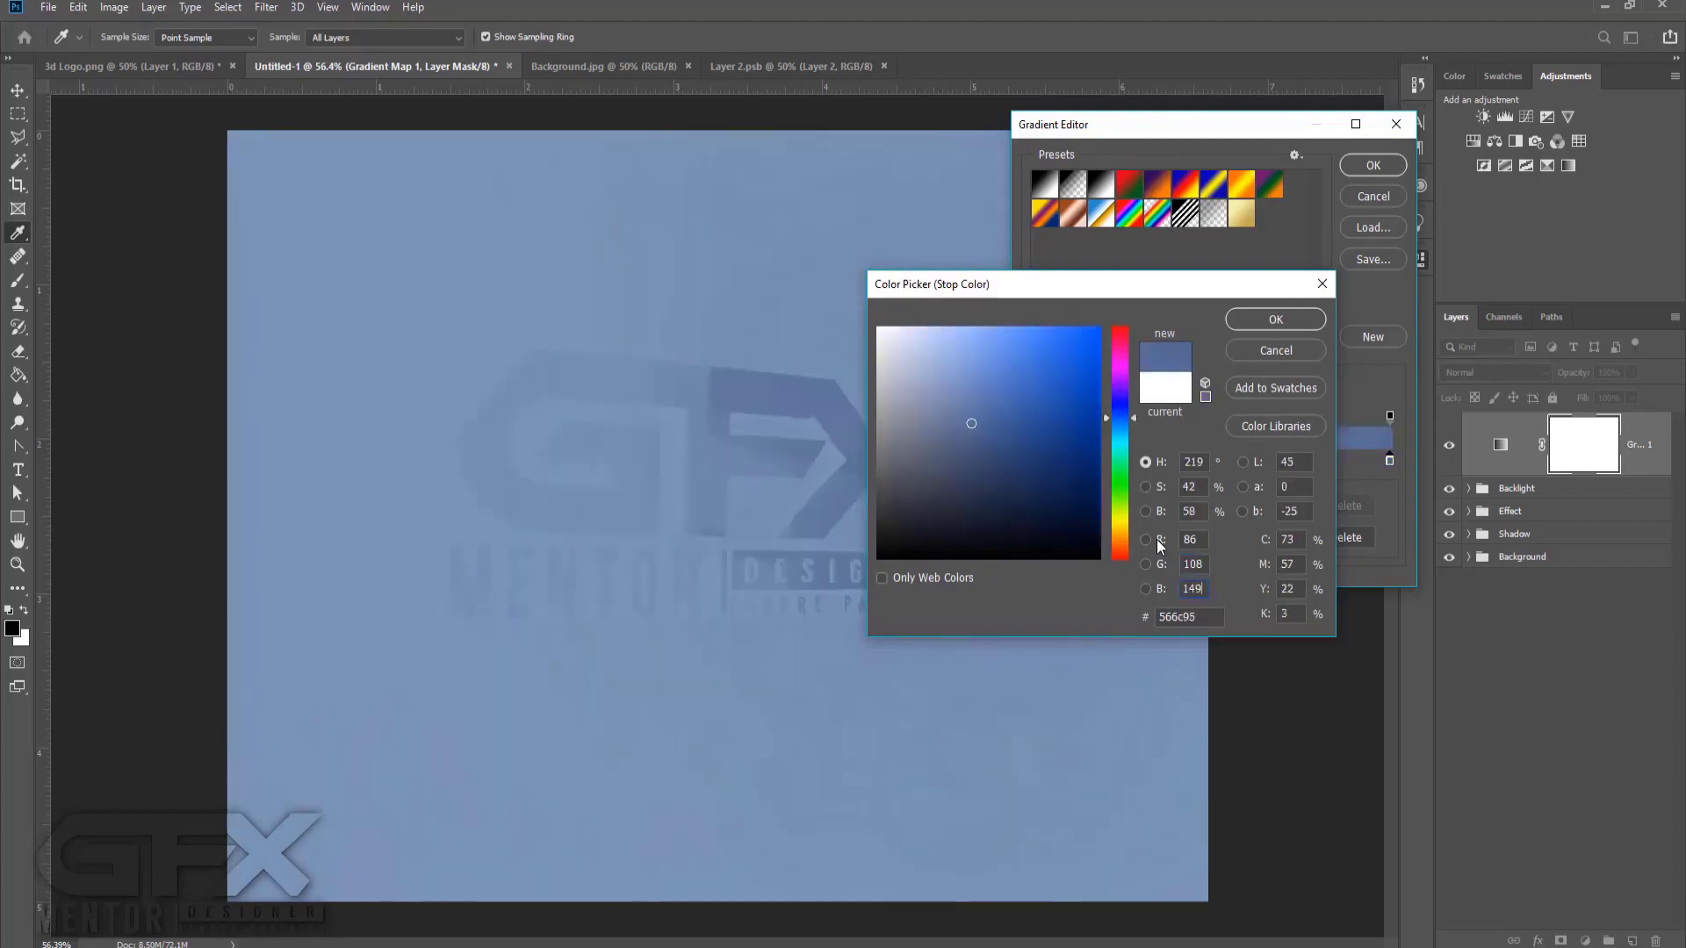
left_click(1252, 329)
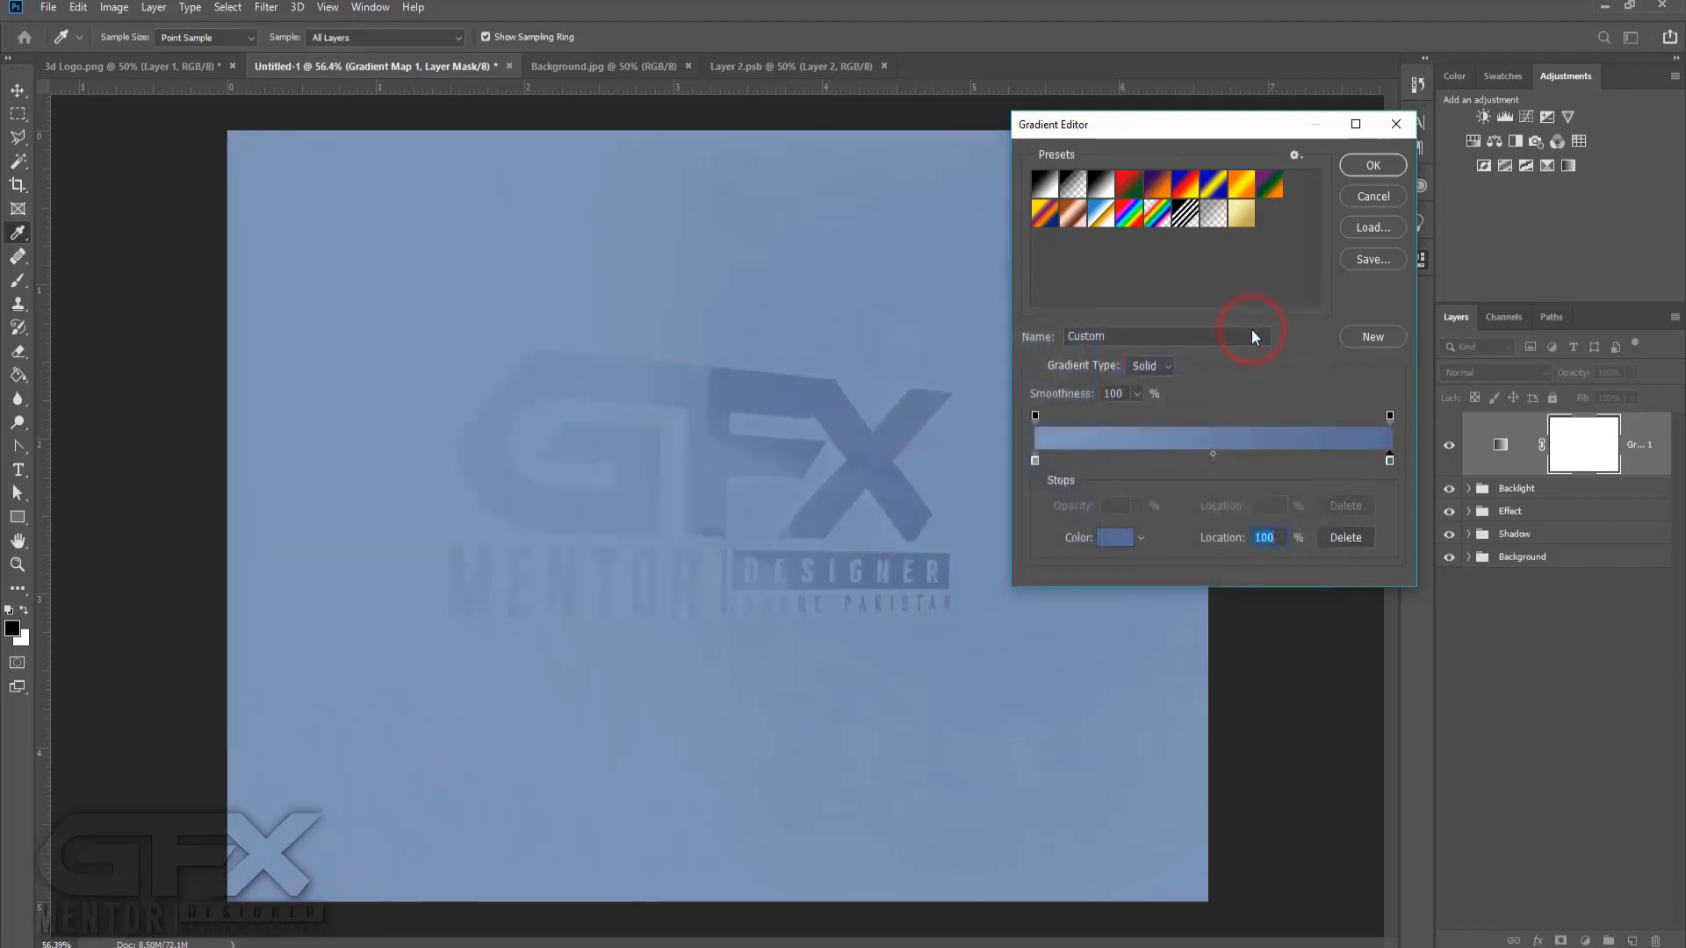
left_click(1361, 166)
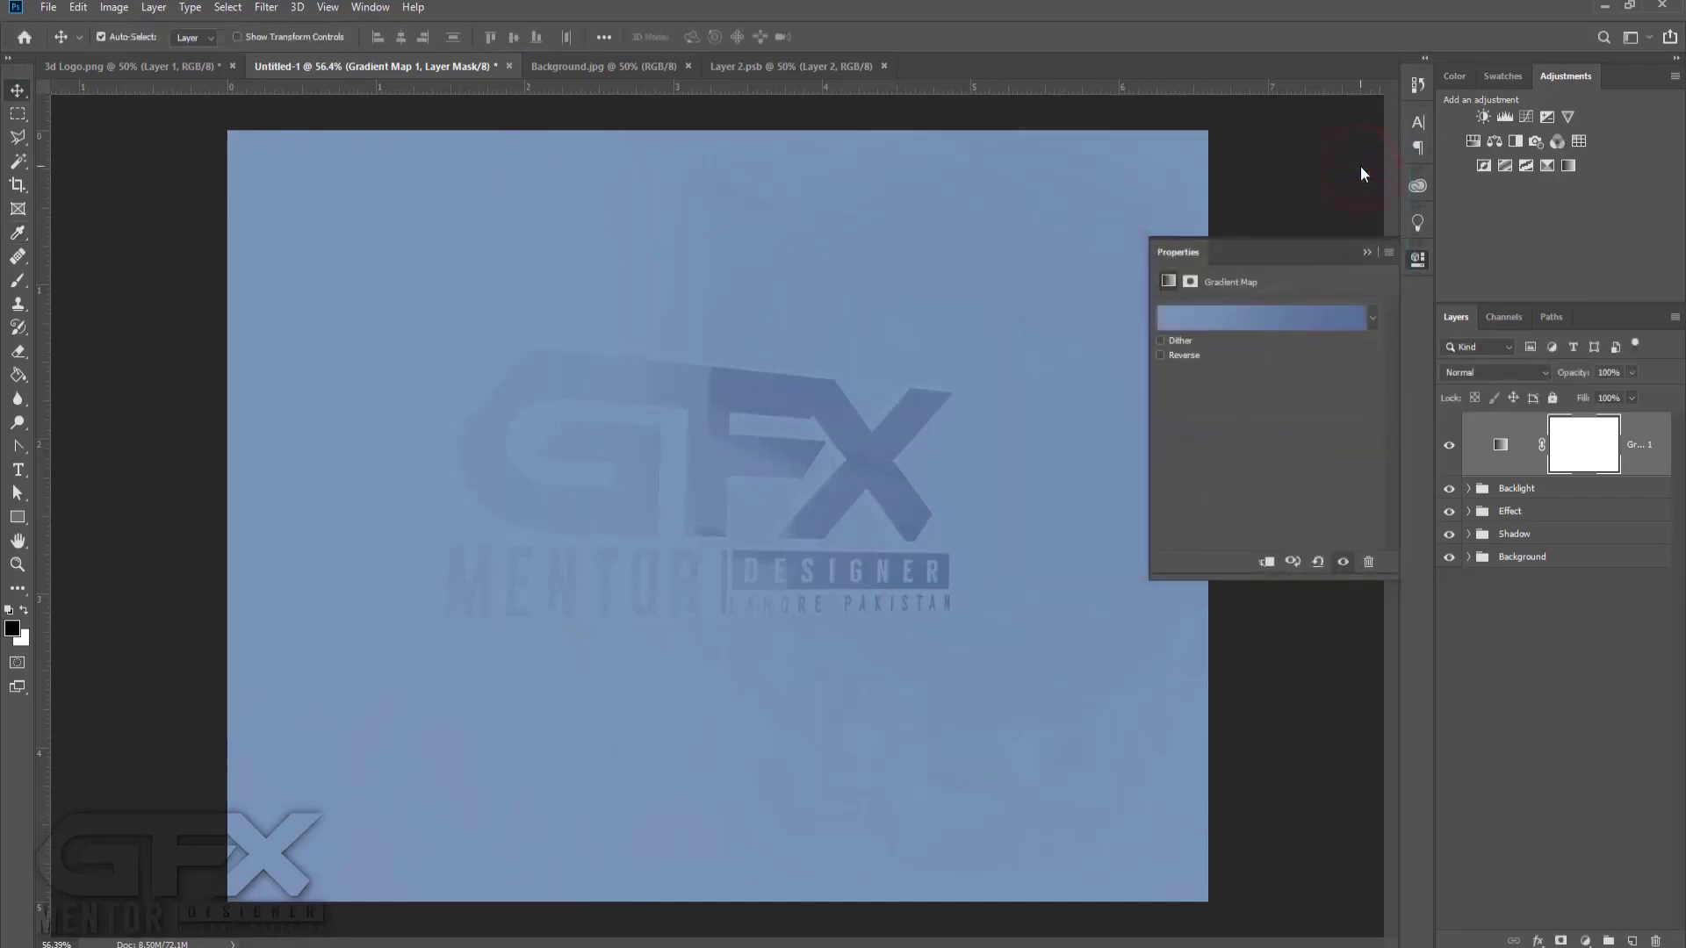
Set the Gradient Map layer's blend mode to Soft Light.
left_click(1366, 252)
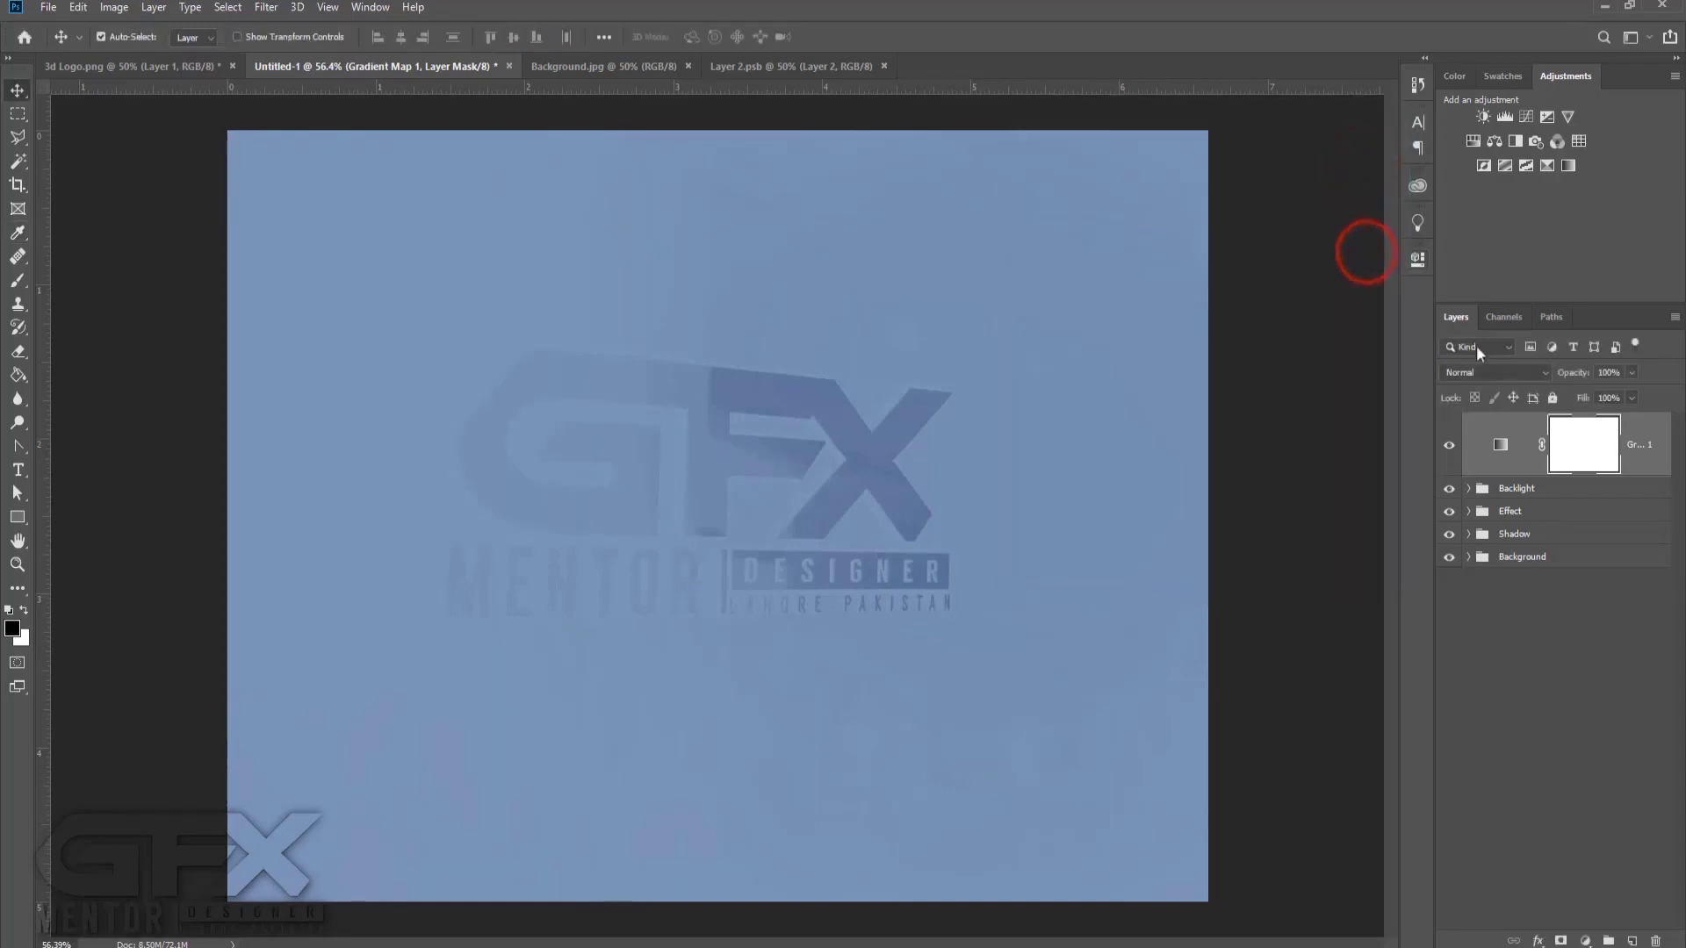
left_click(1507, 374)
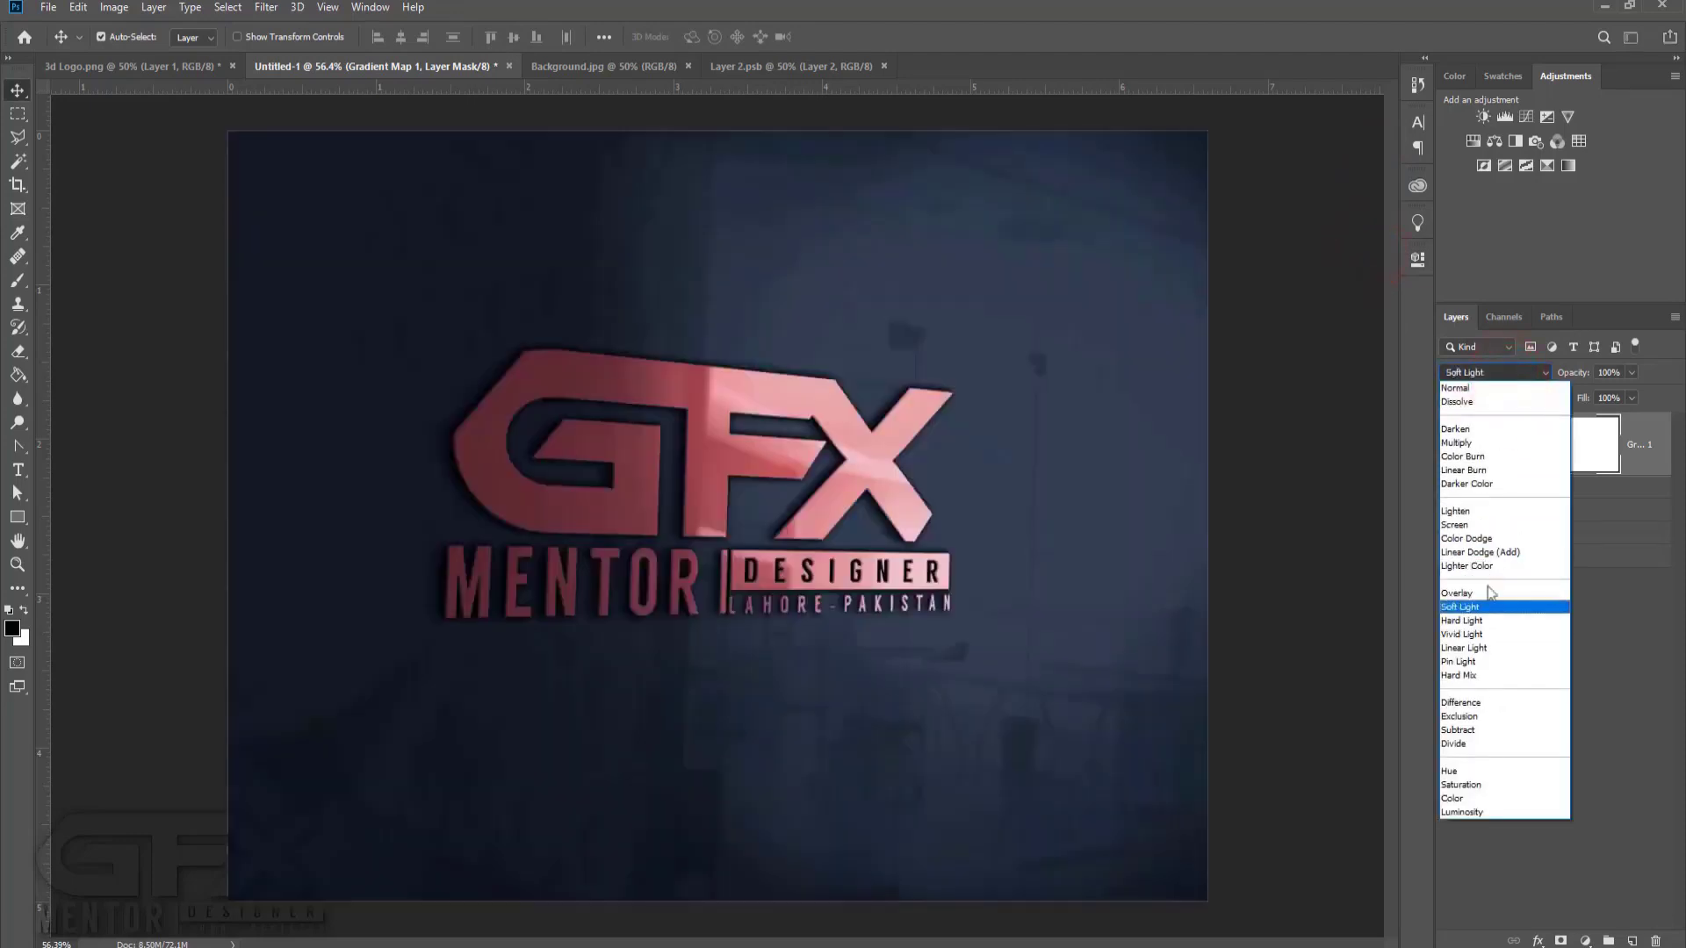
left_click(1484, 608)
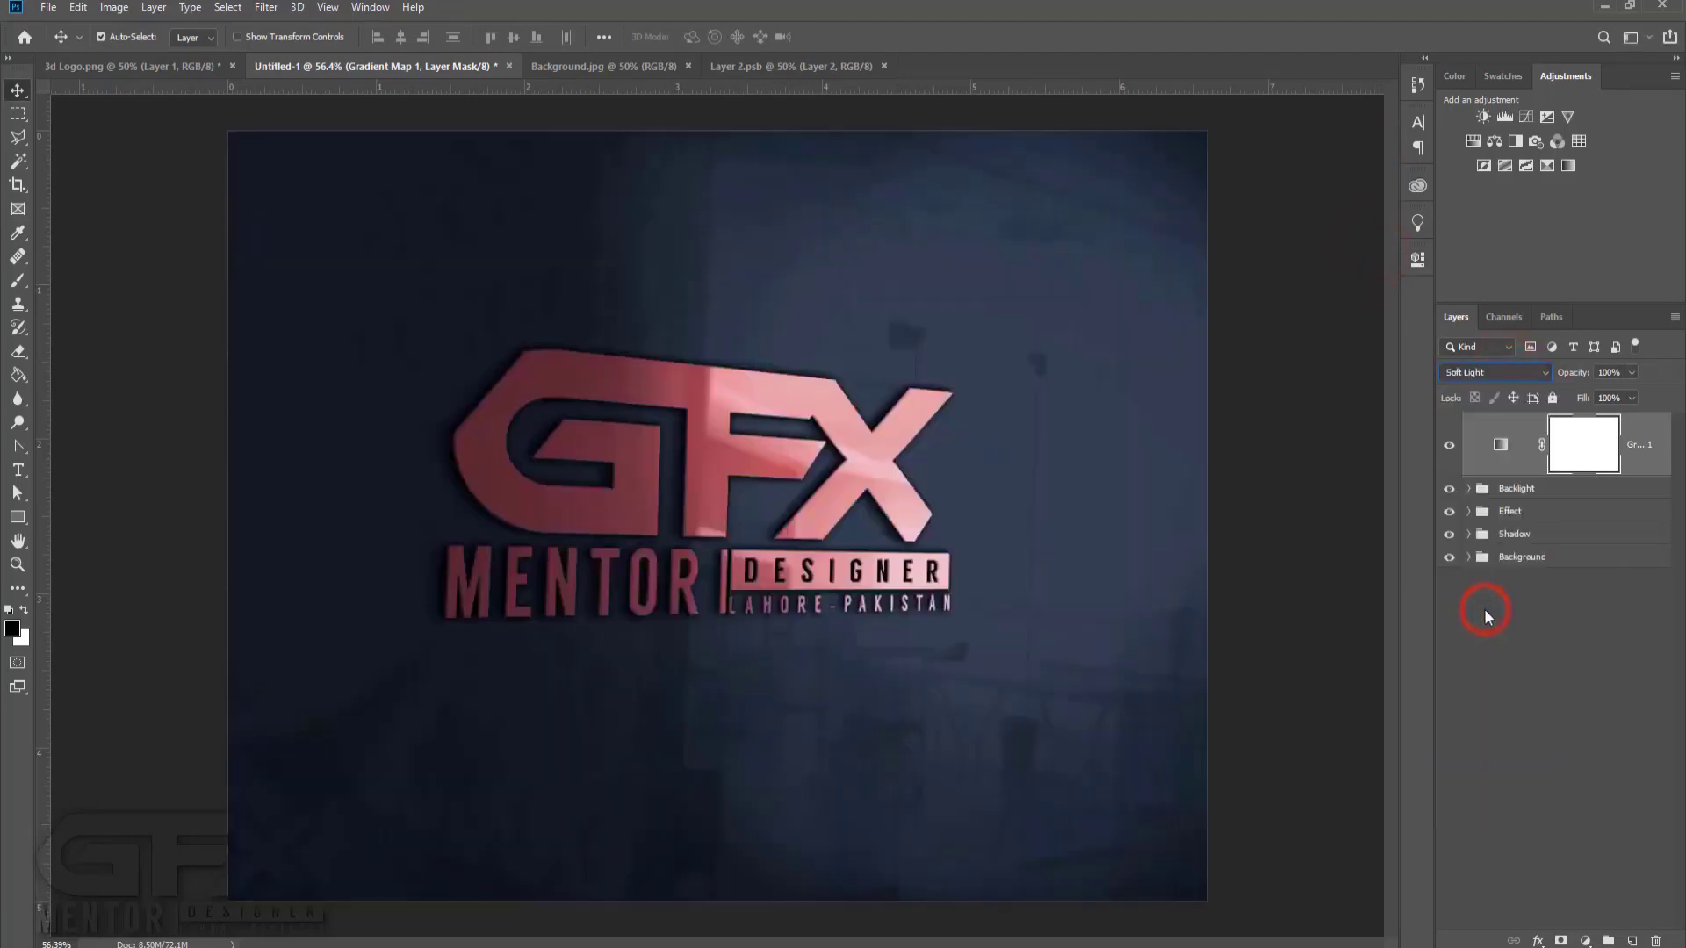
Add a Curves adjustment layer above the Gradient Map and nudge the RGB curve's black point slightly inward.
left_click(1583, 940)
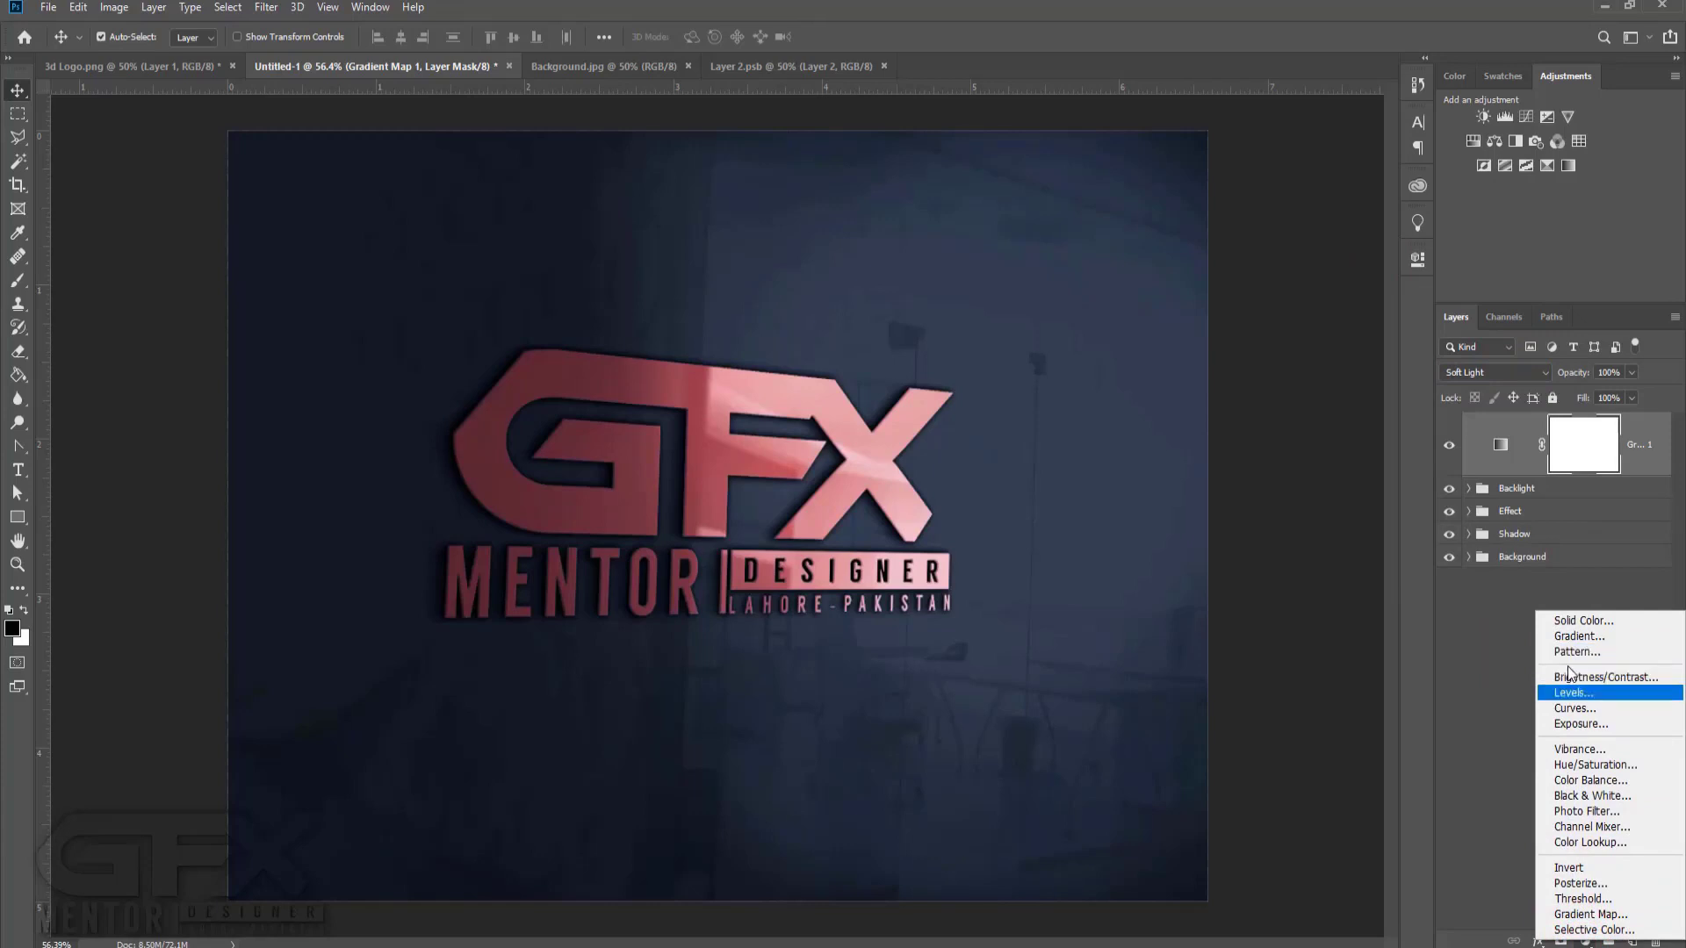
left_click(1593, 706)
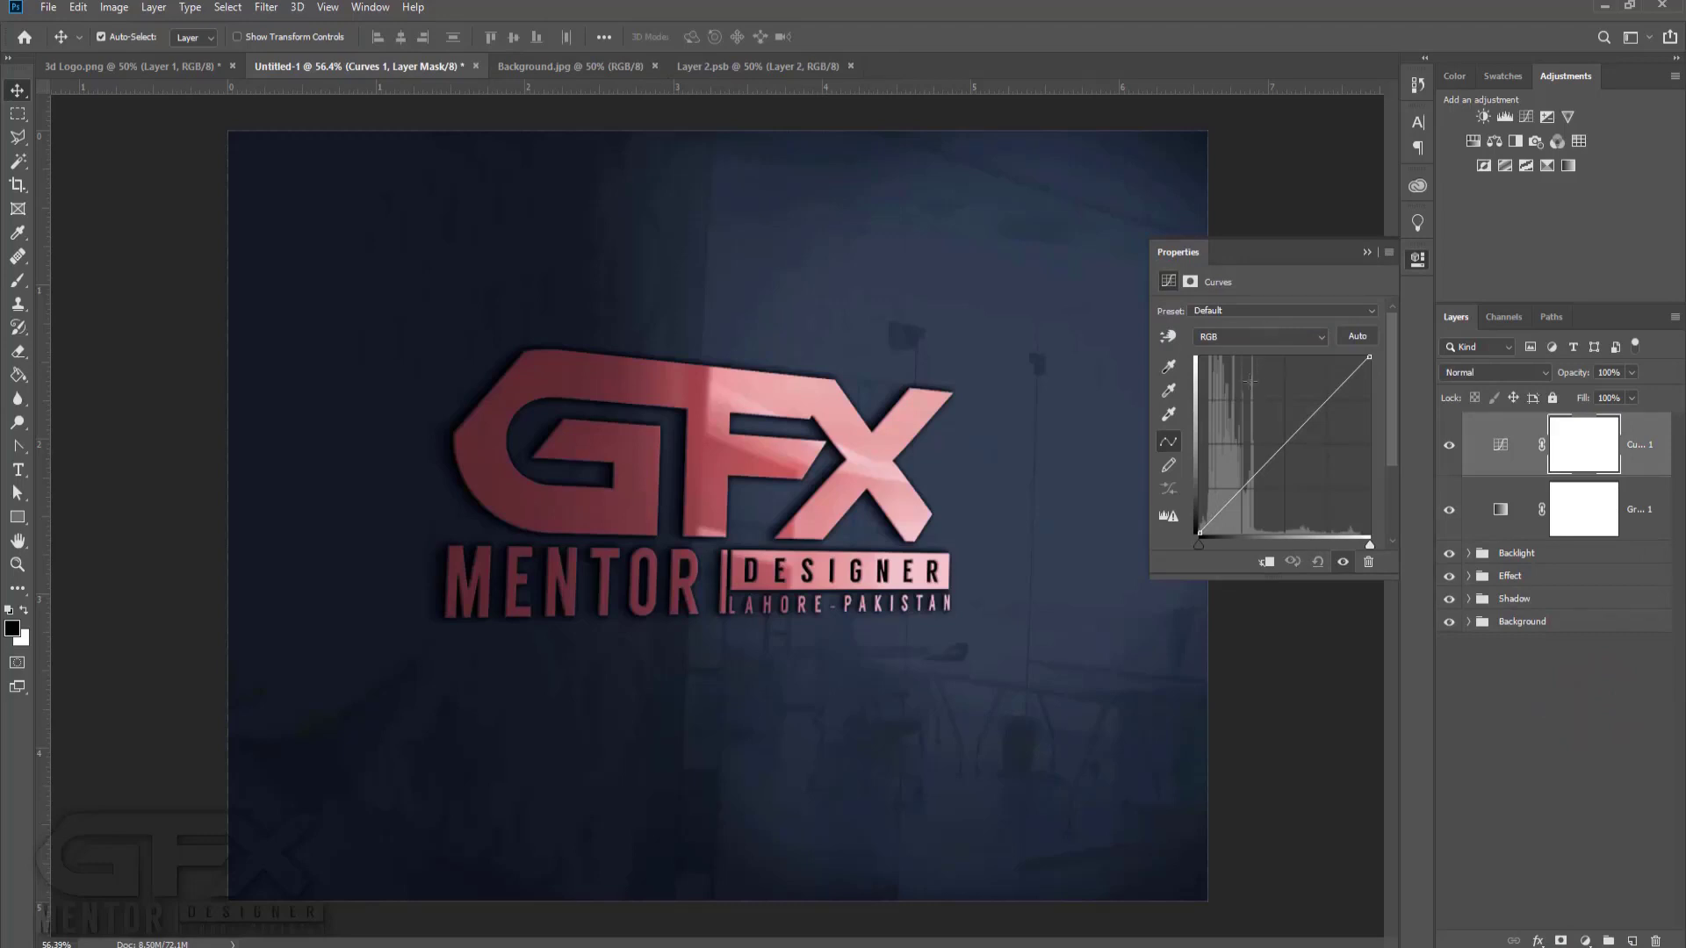
left_click_drag(1204, 543, 1208, 546)
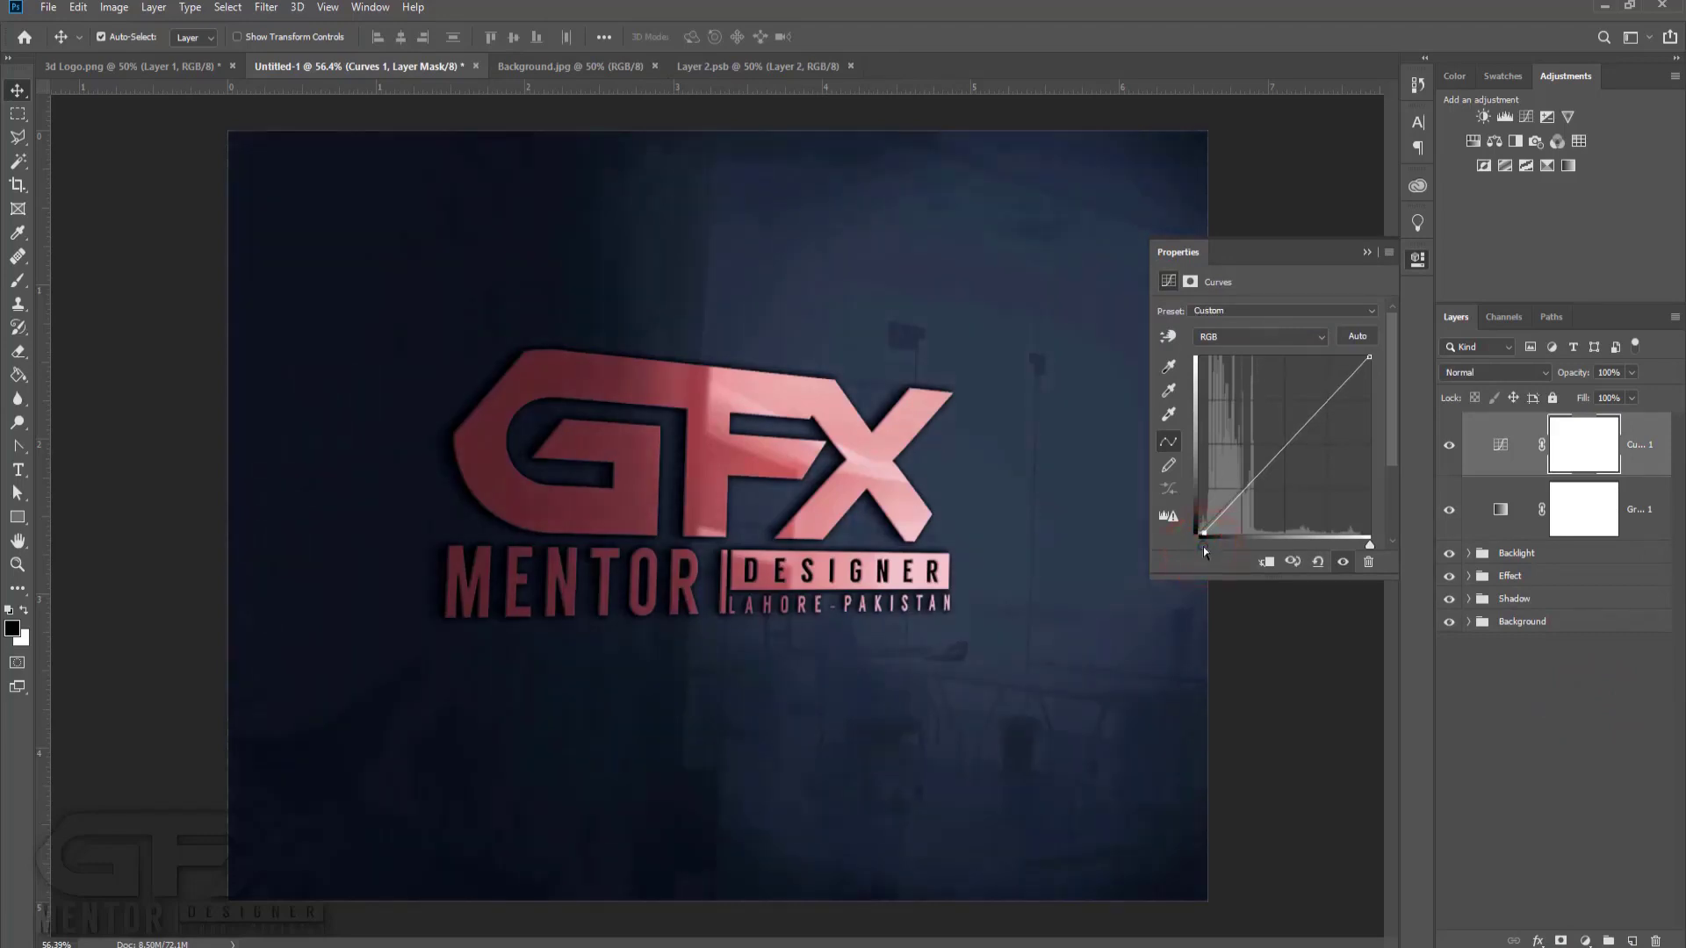
Move the white points of the Curves layer's Red, Green and Blue channels inward, Red the most and Blue the least.
left_click(1322, 336)
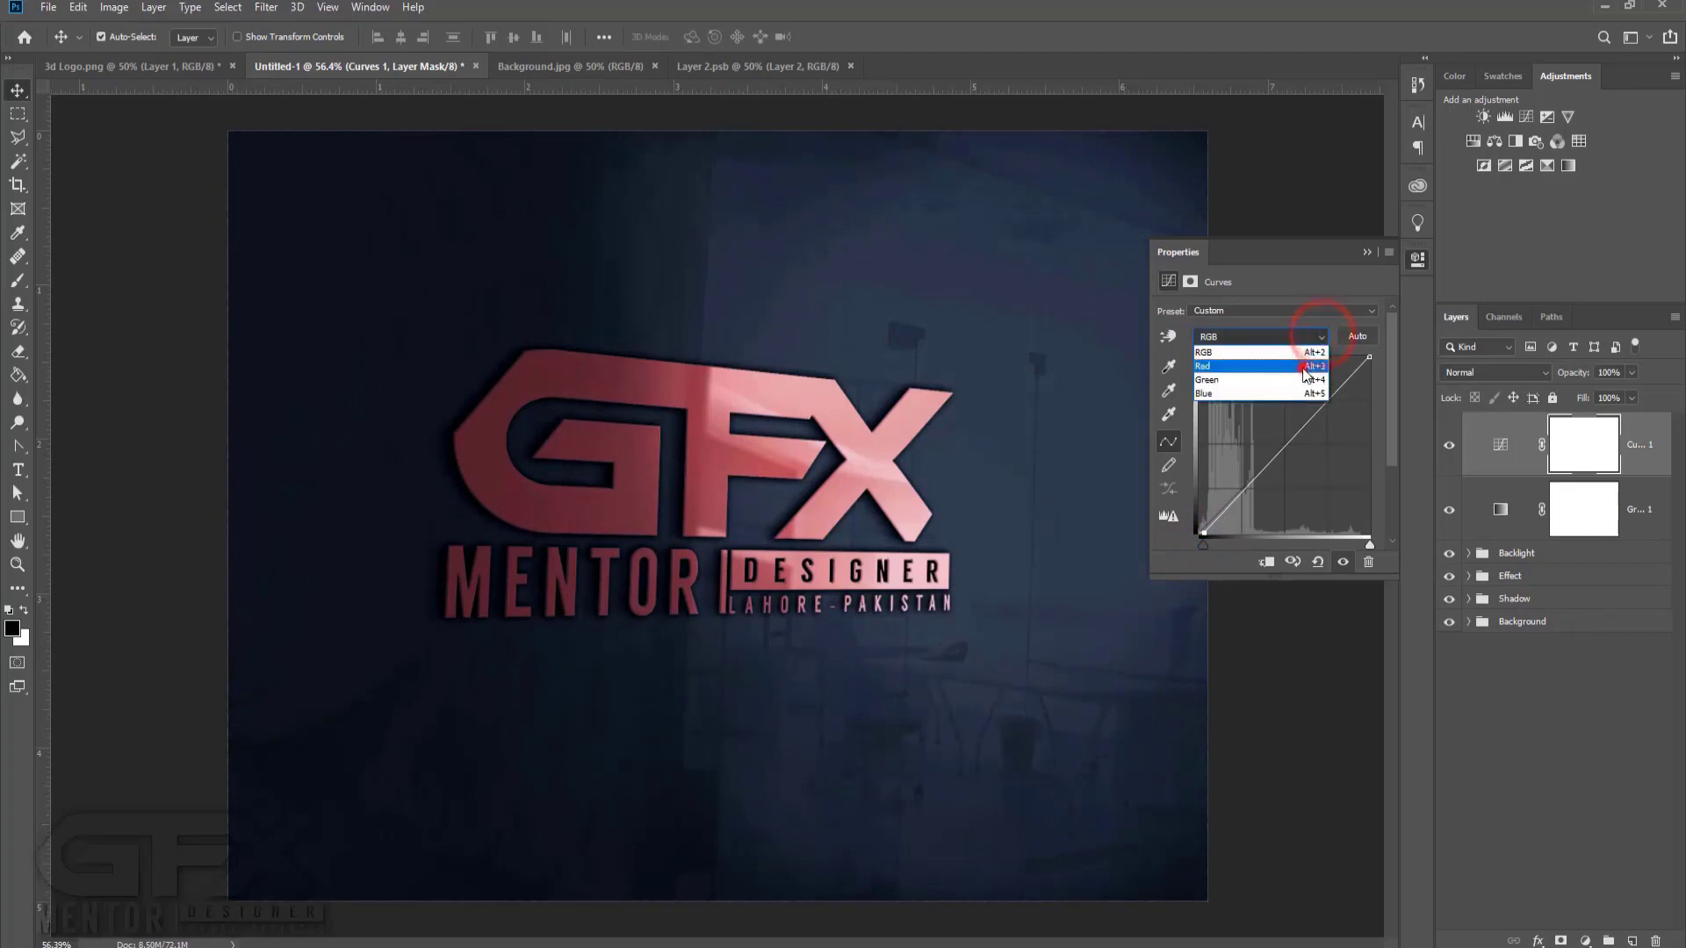
left_click(1305, 358)
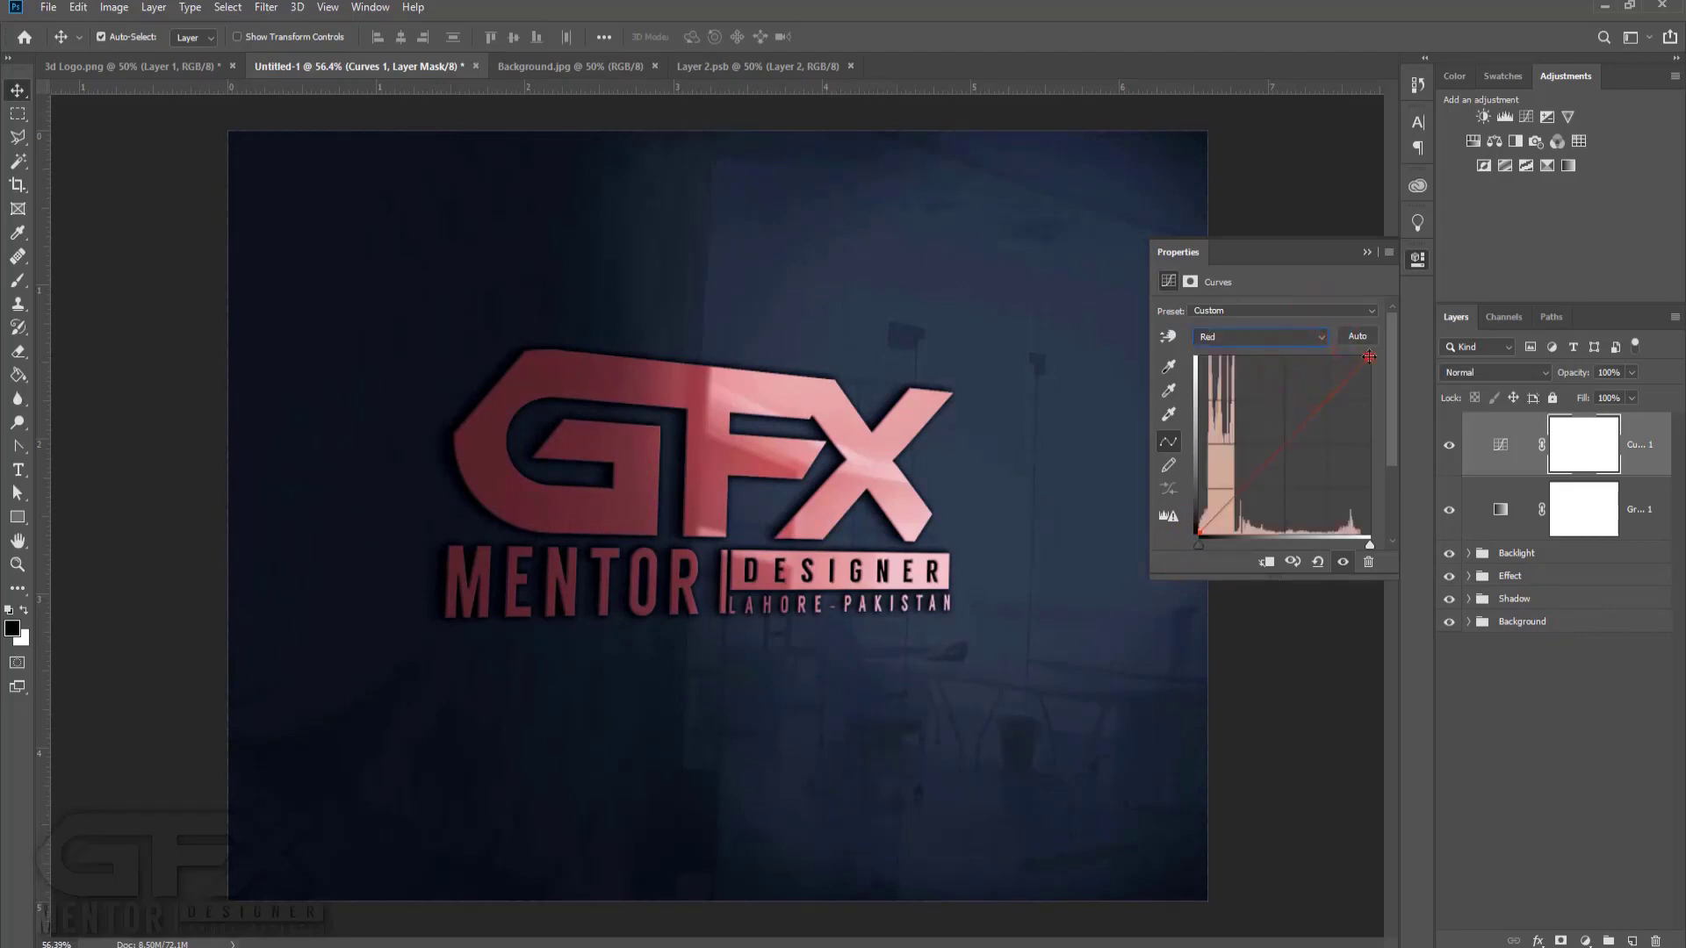
left_click_drag(1369, 356, 1313, 353)
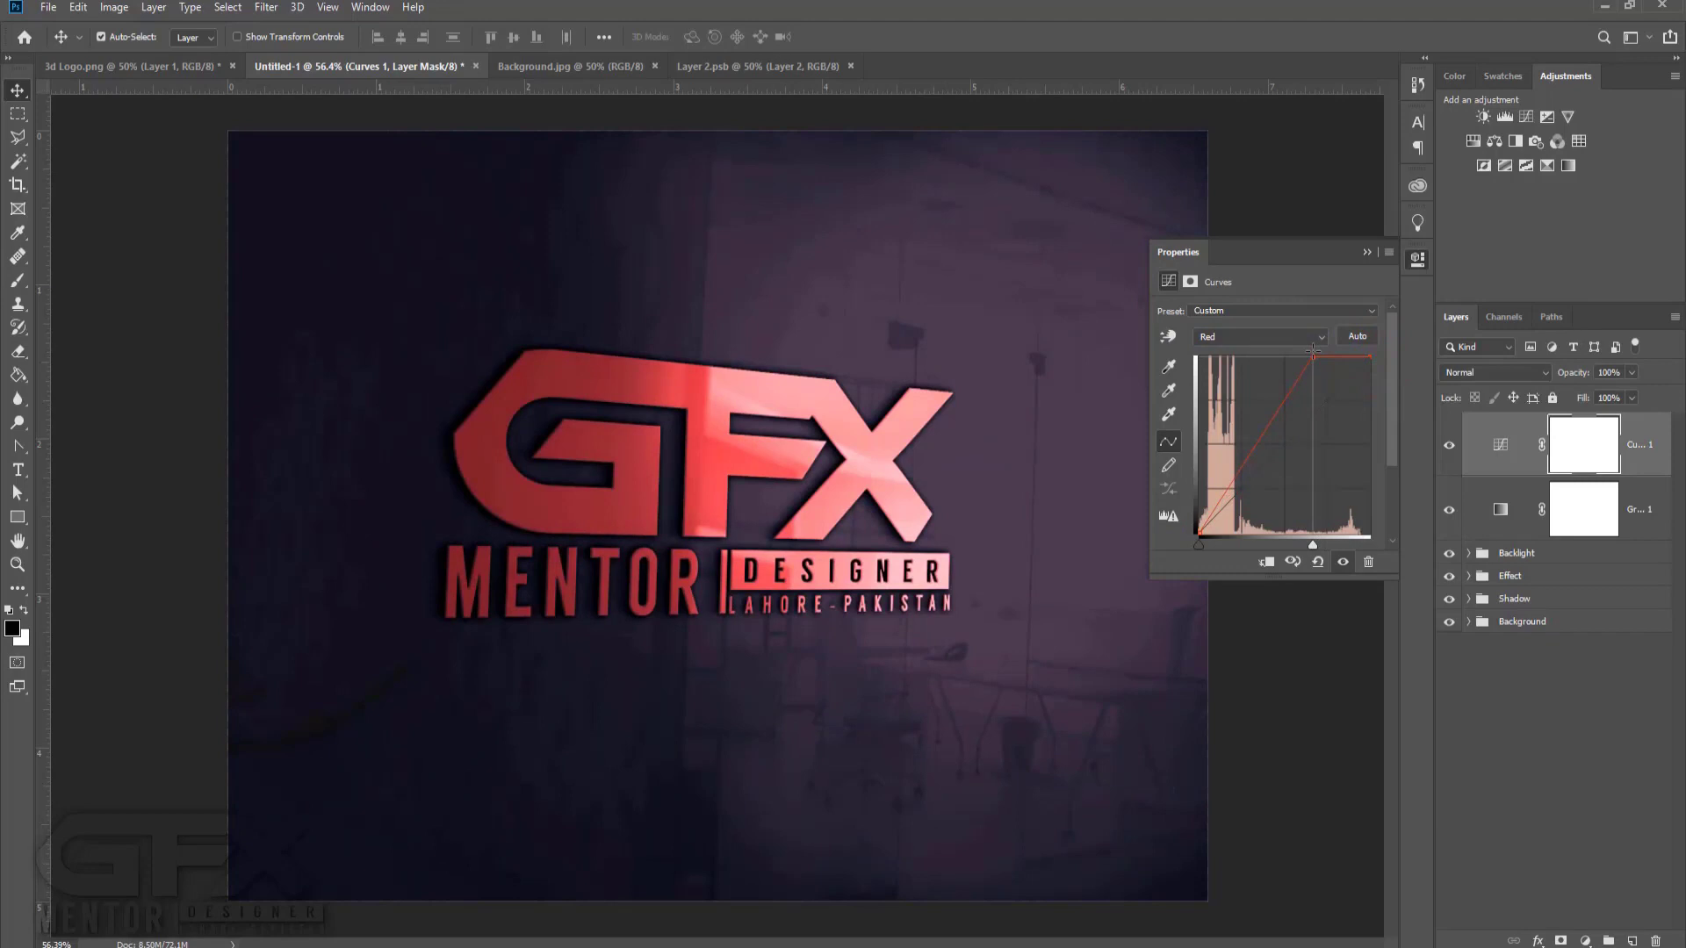
left_click(1319, 339)
left_click(1294, 377)
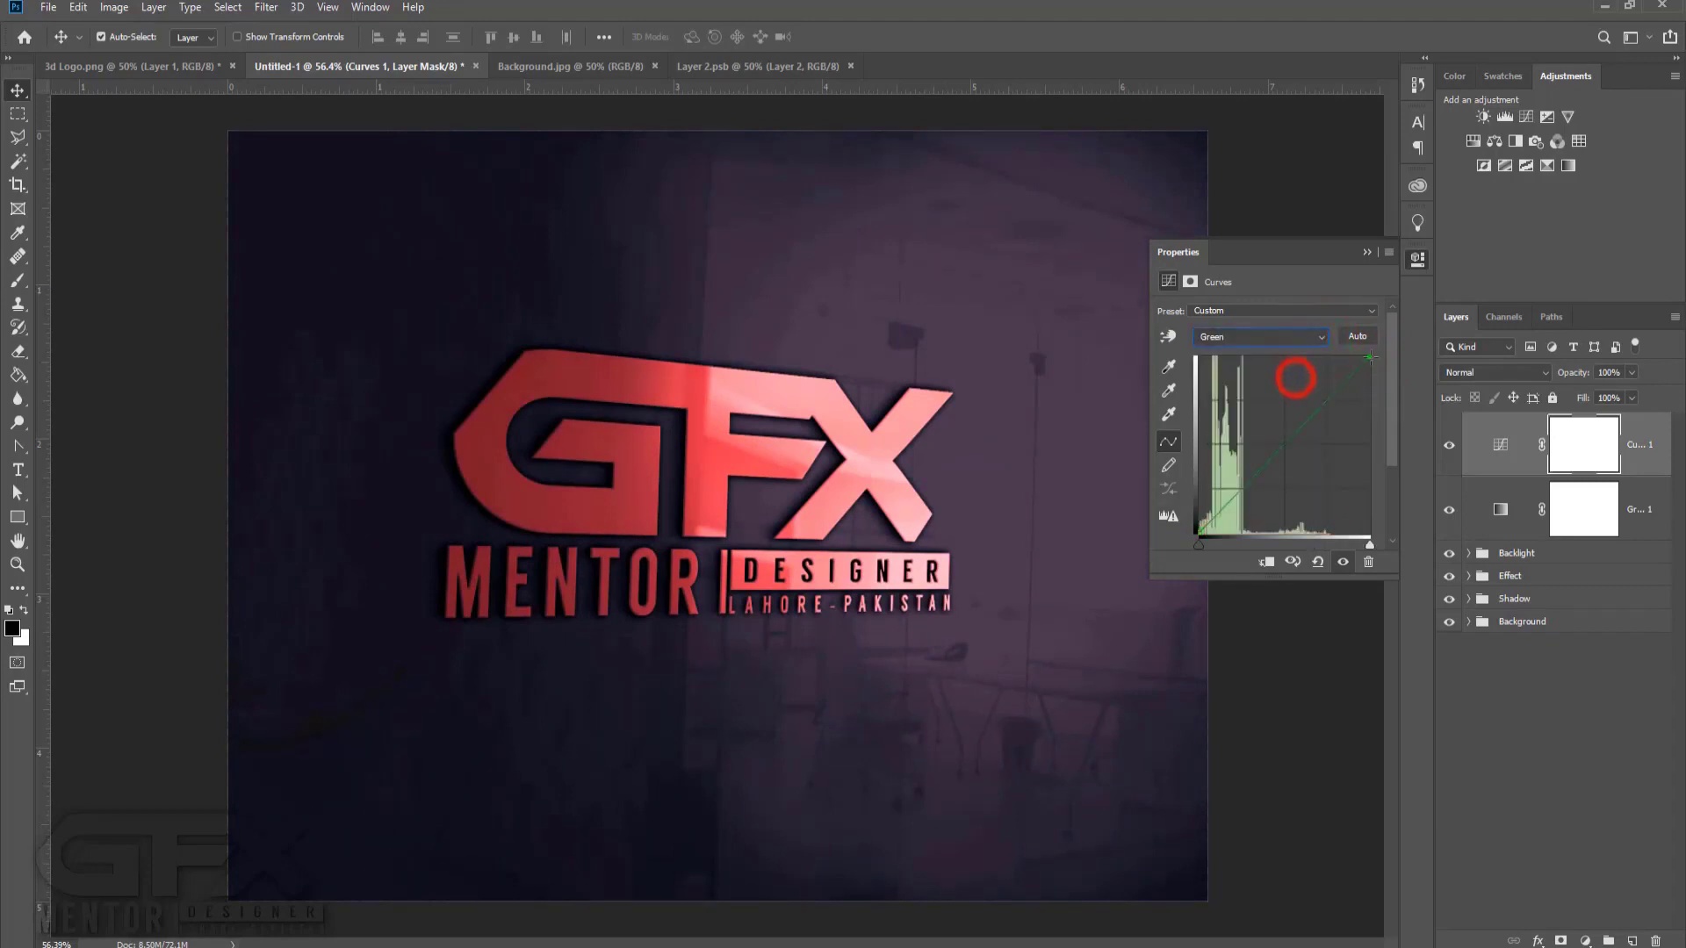
left_click_drag(1369, 357, 1324, 355)
left_click(1287, 337)
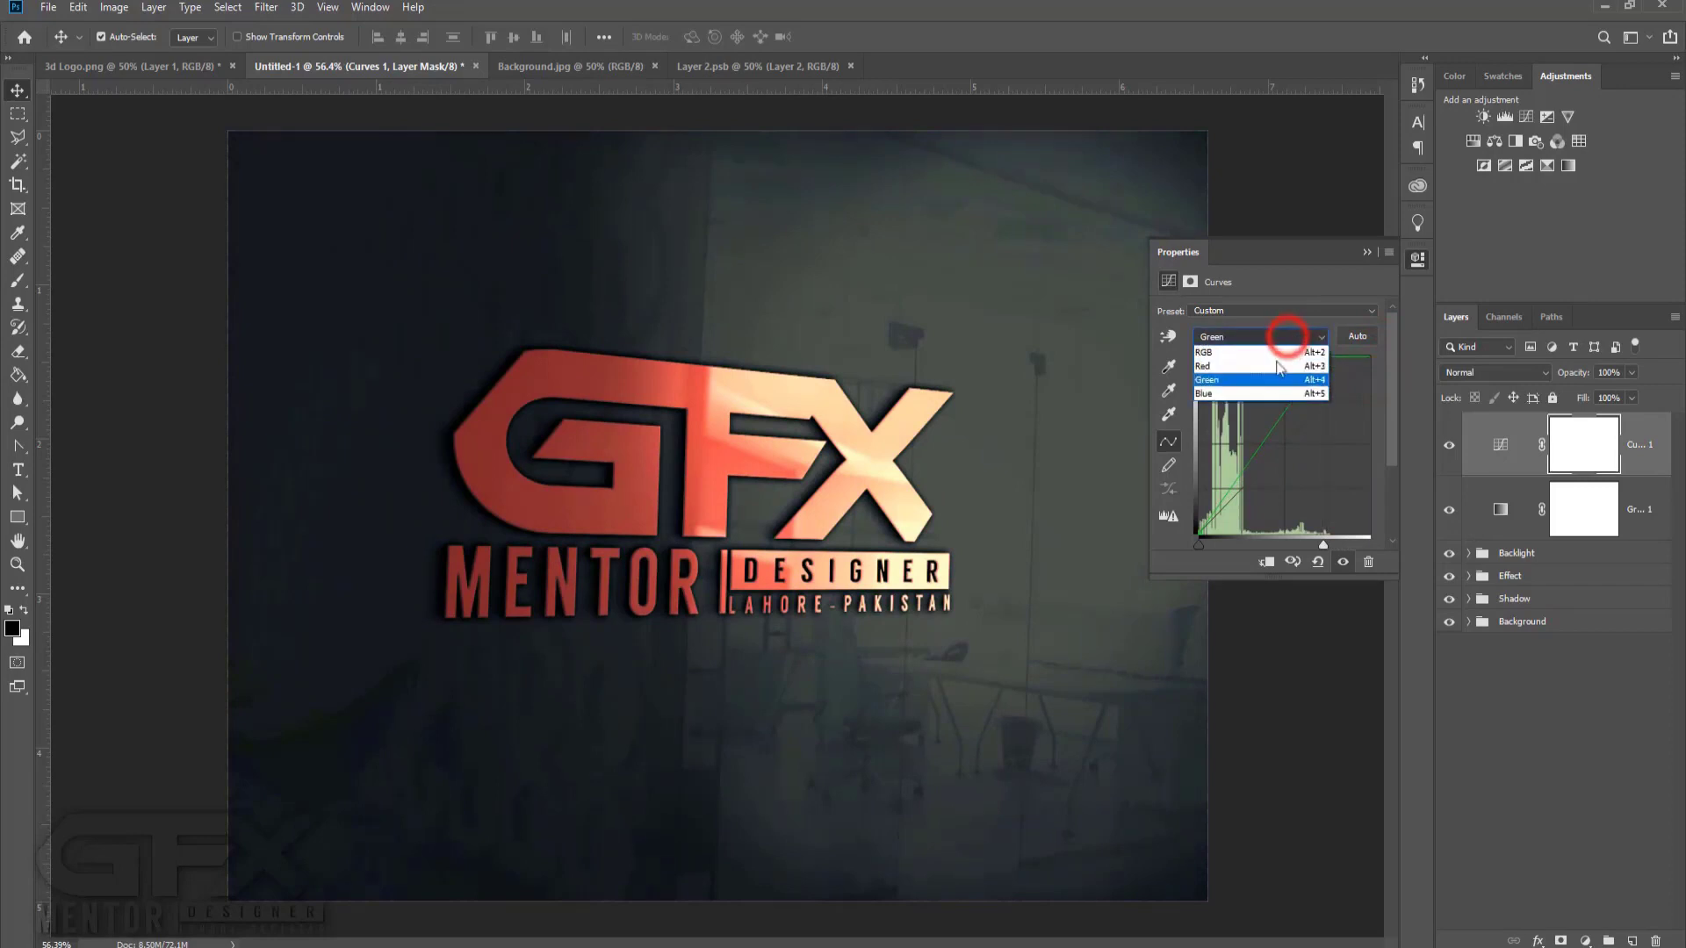
left_click(1262, 388)
left_click_drag(1370, 356, 1334, 354)
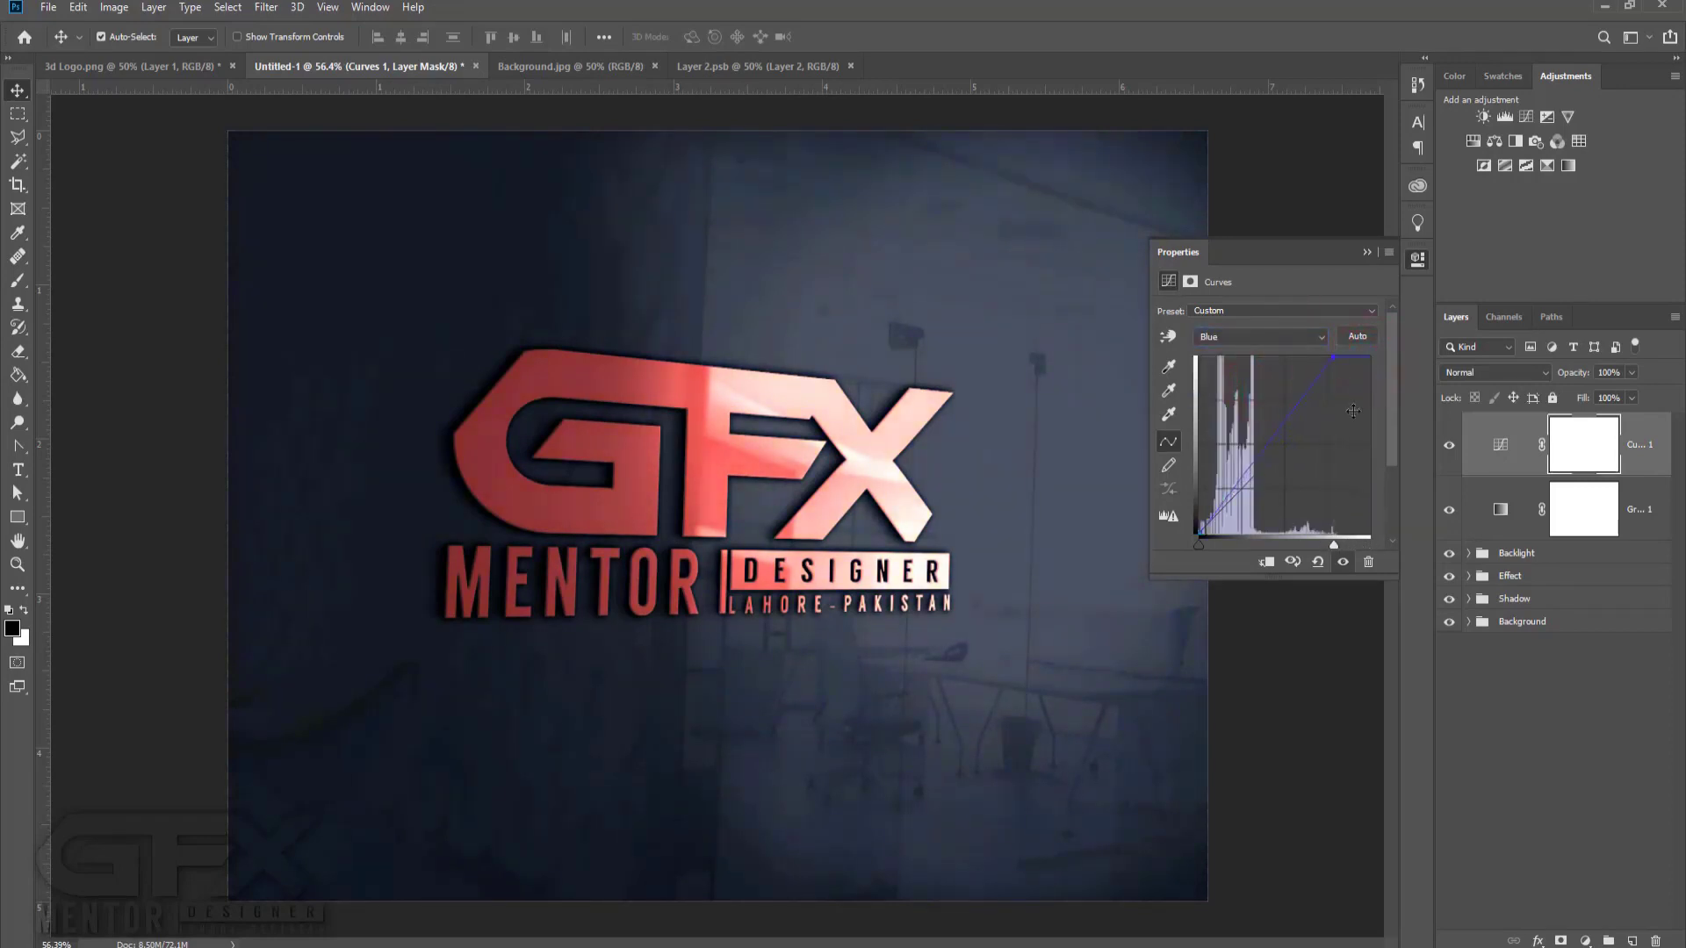
left_click(1365, 253)
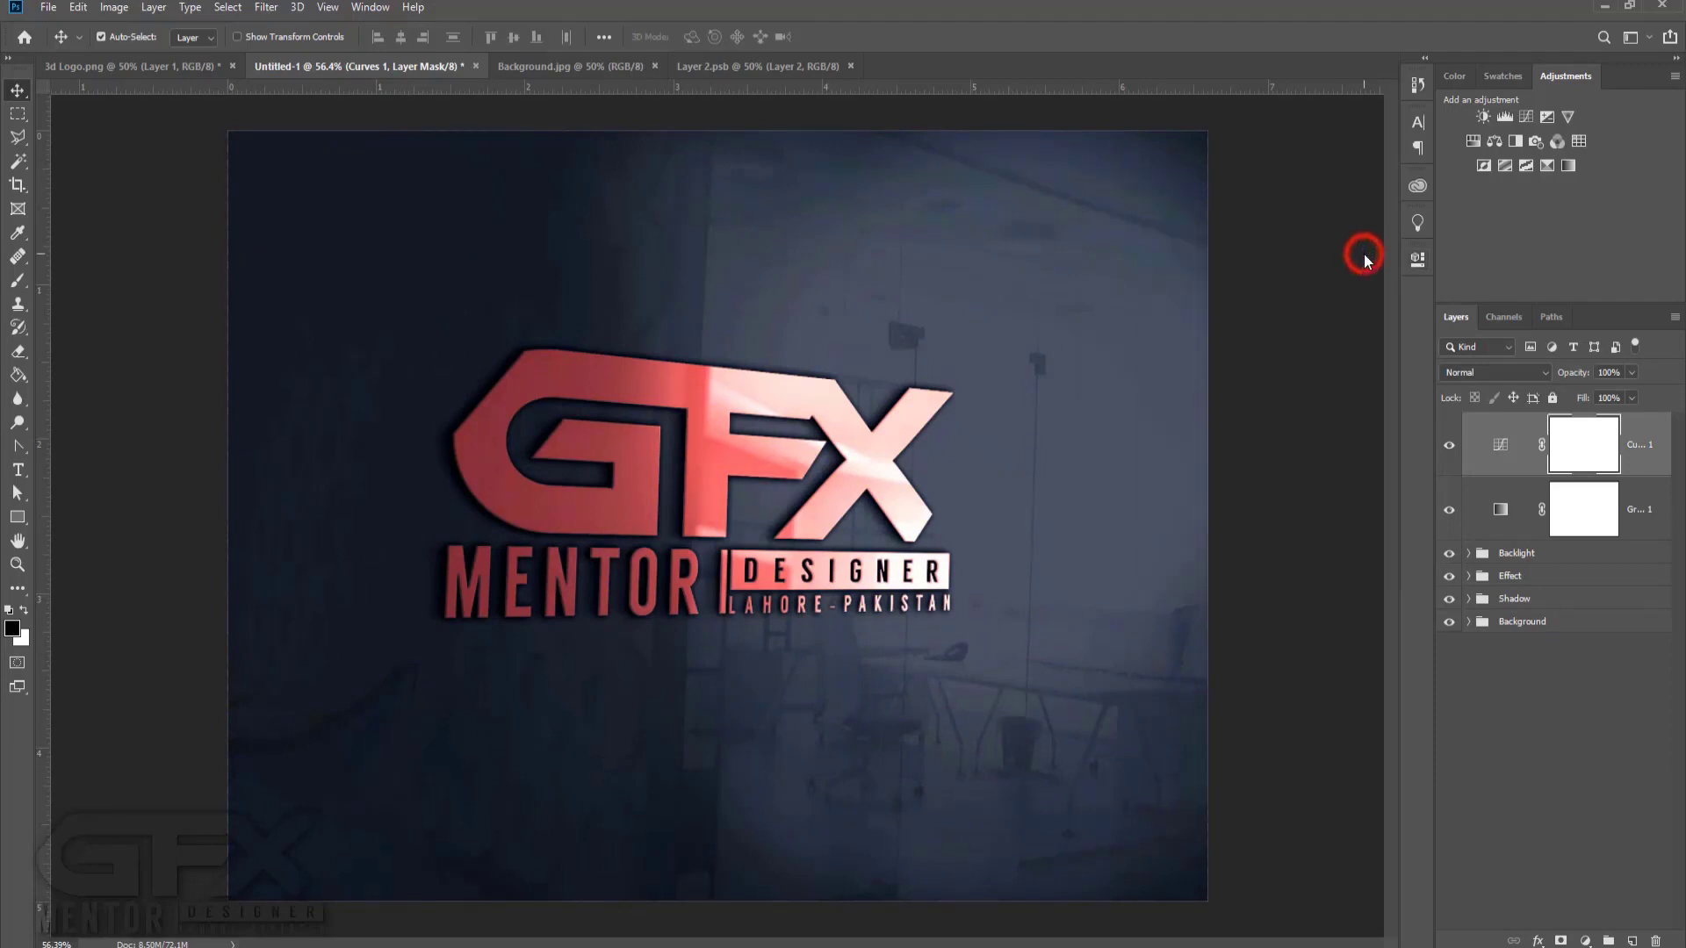
left_click(19, 91)
left_click(1512, 554)
left_click(1469, 554)
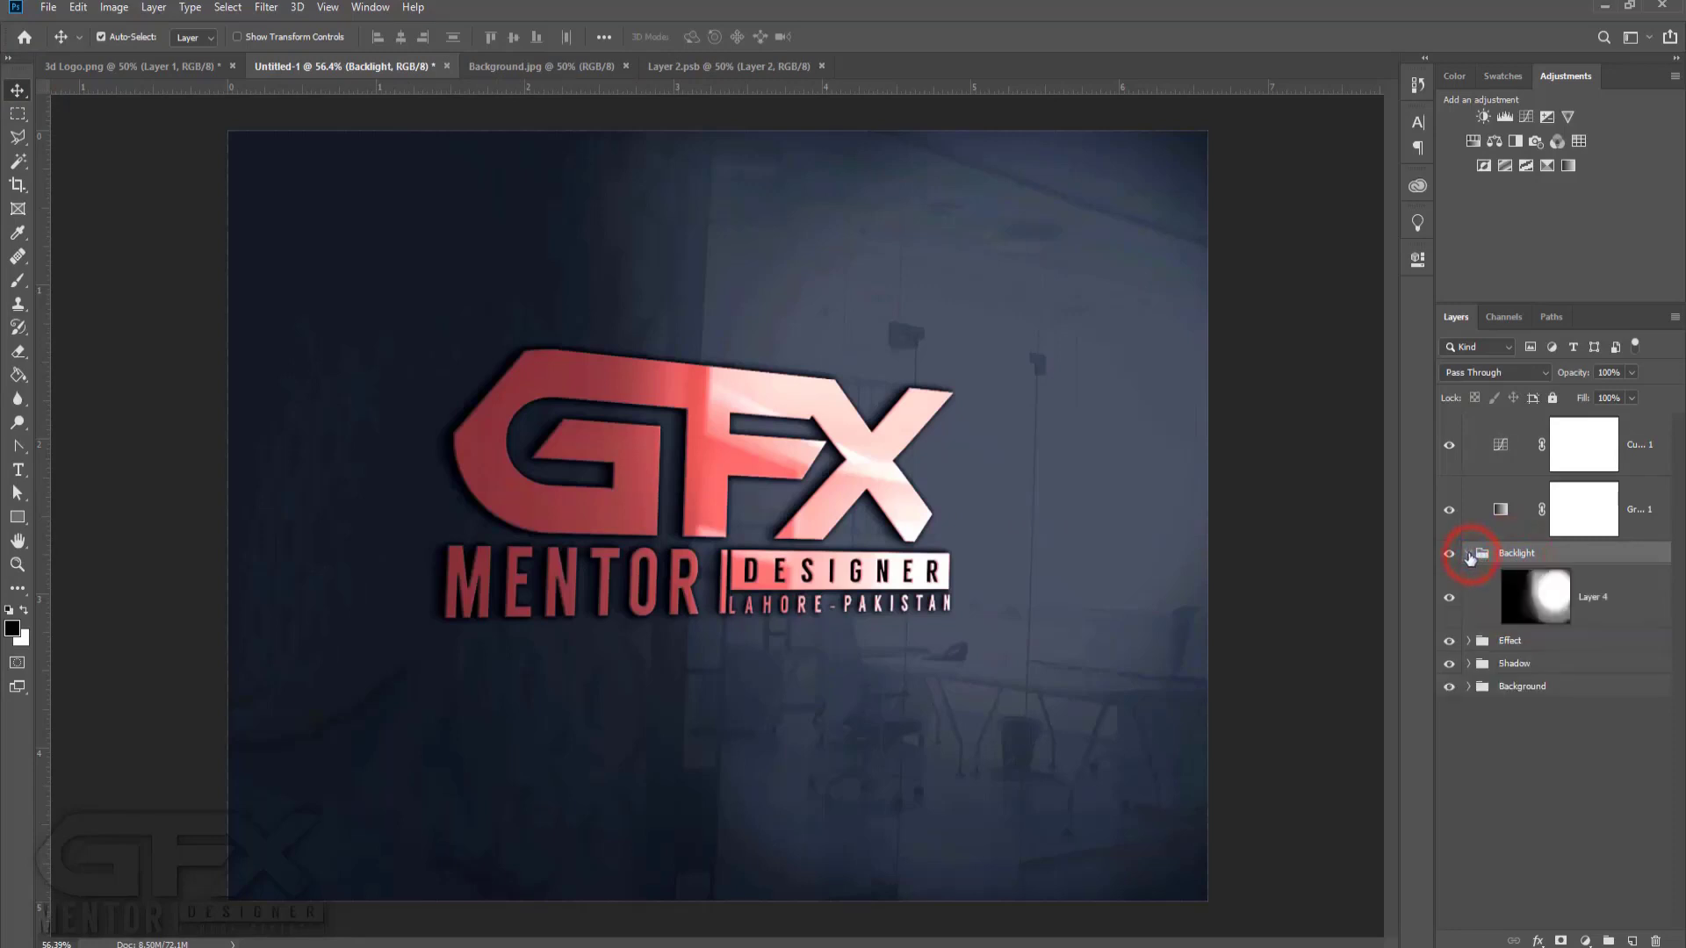
left_click(1467, 554)
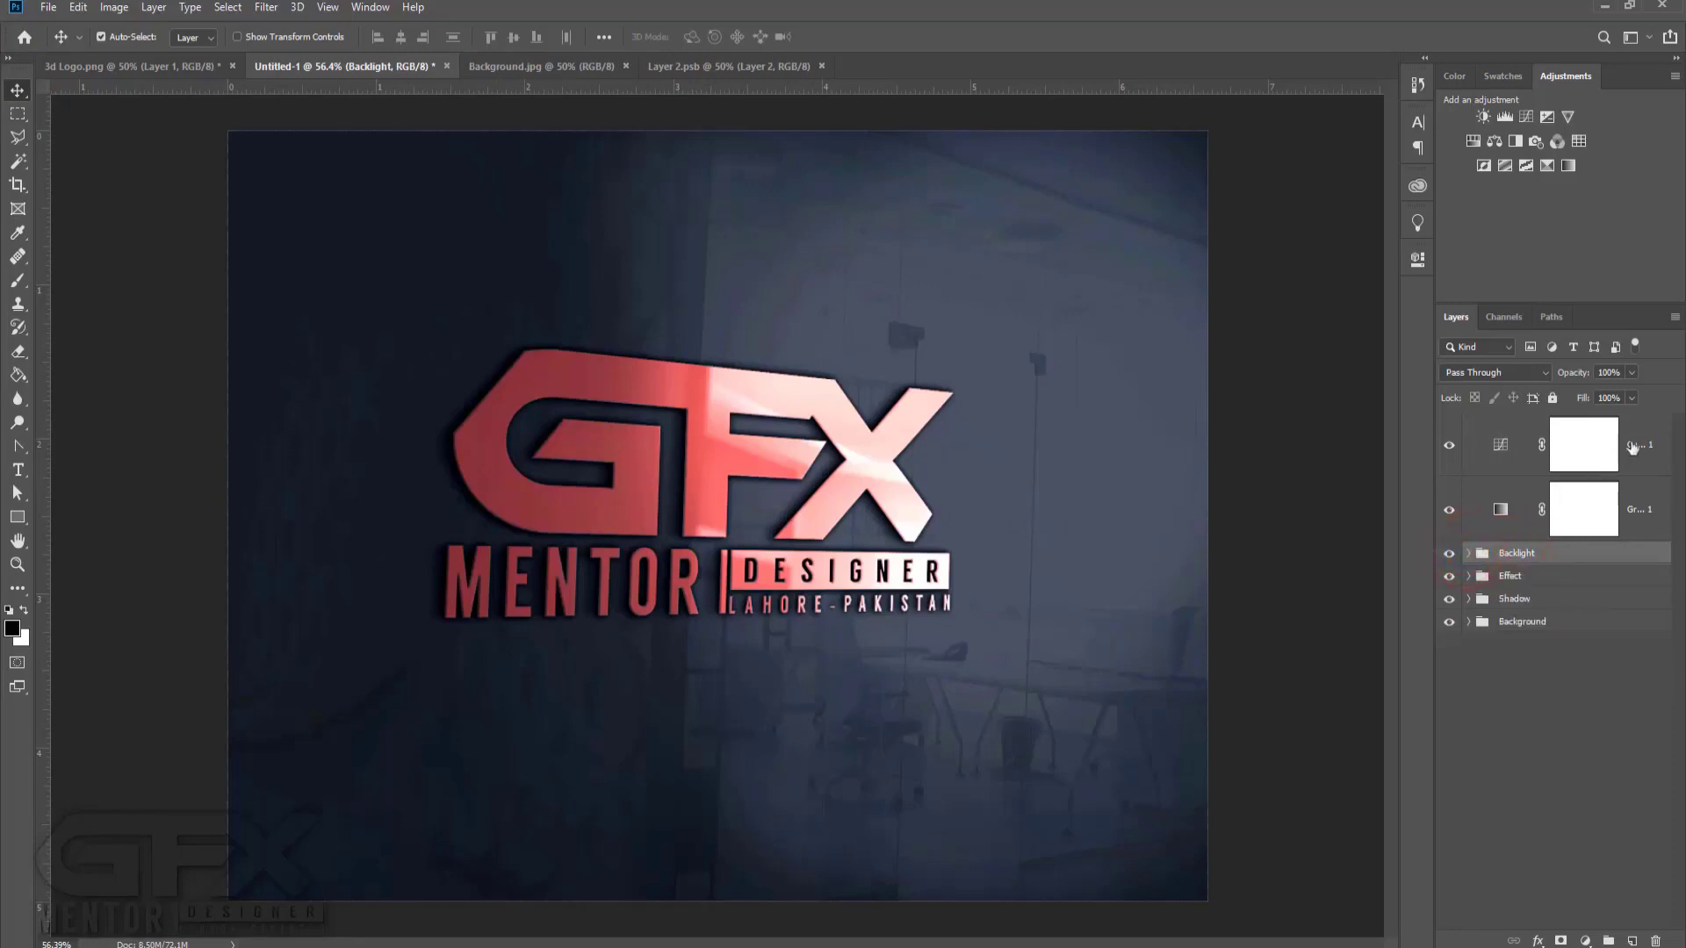
Group the Curves and Gradient Map adjustment layers as Light.
left_click(1634, 444)
left_click(1635, 505, "shift")
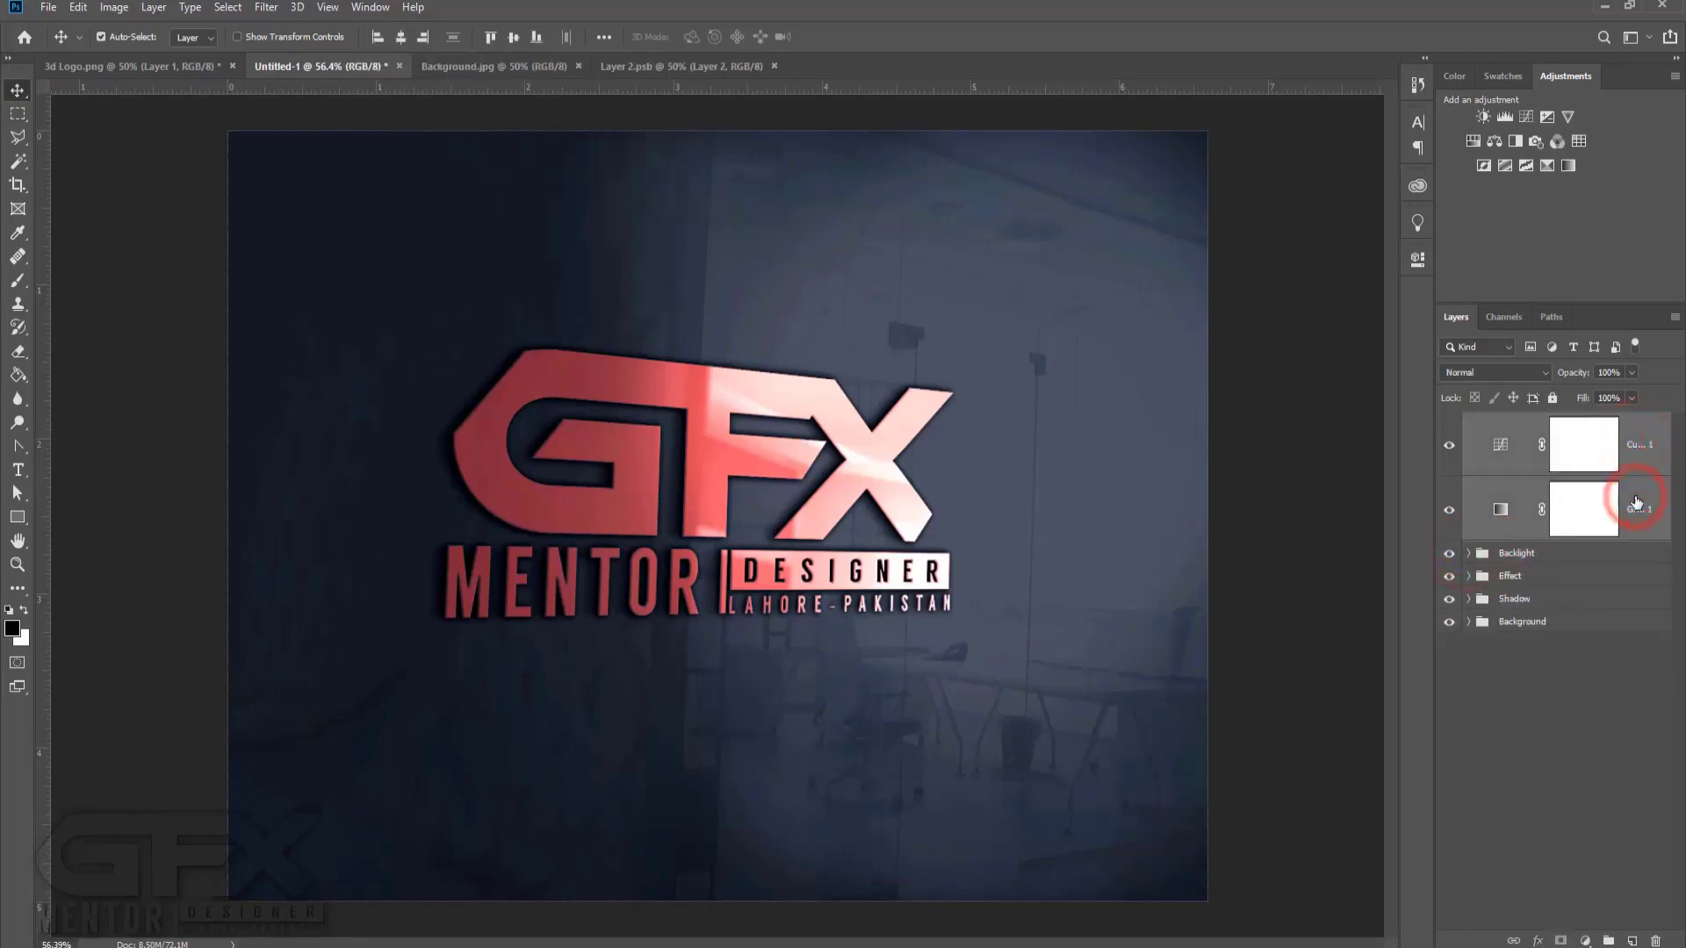
right_click(1639, 502)
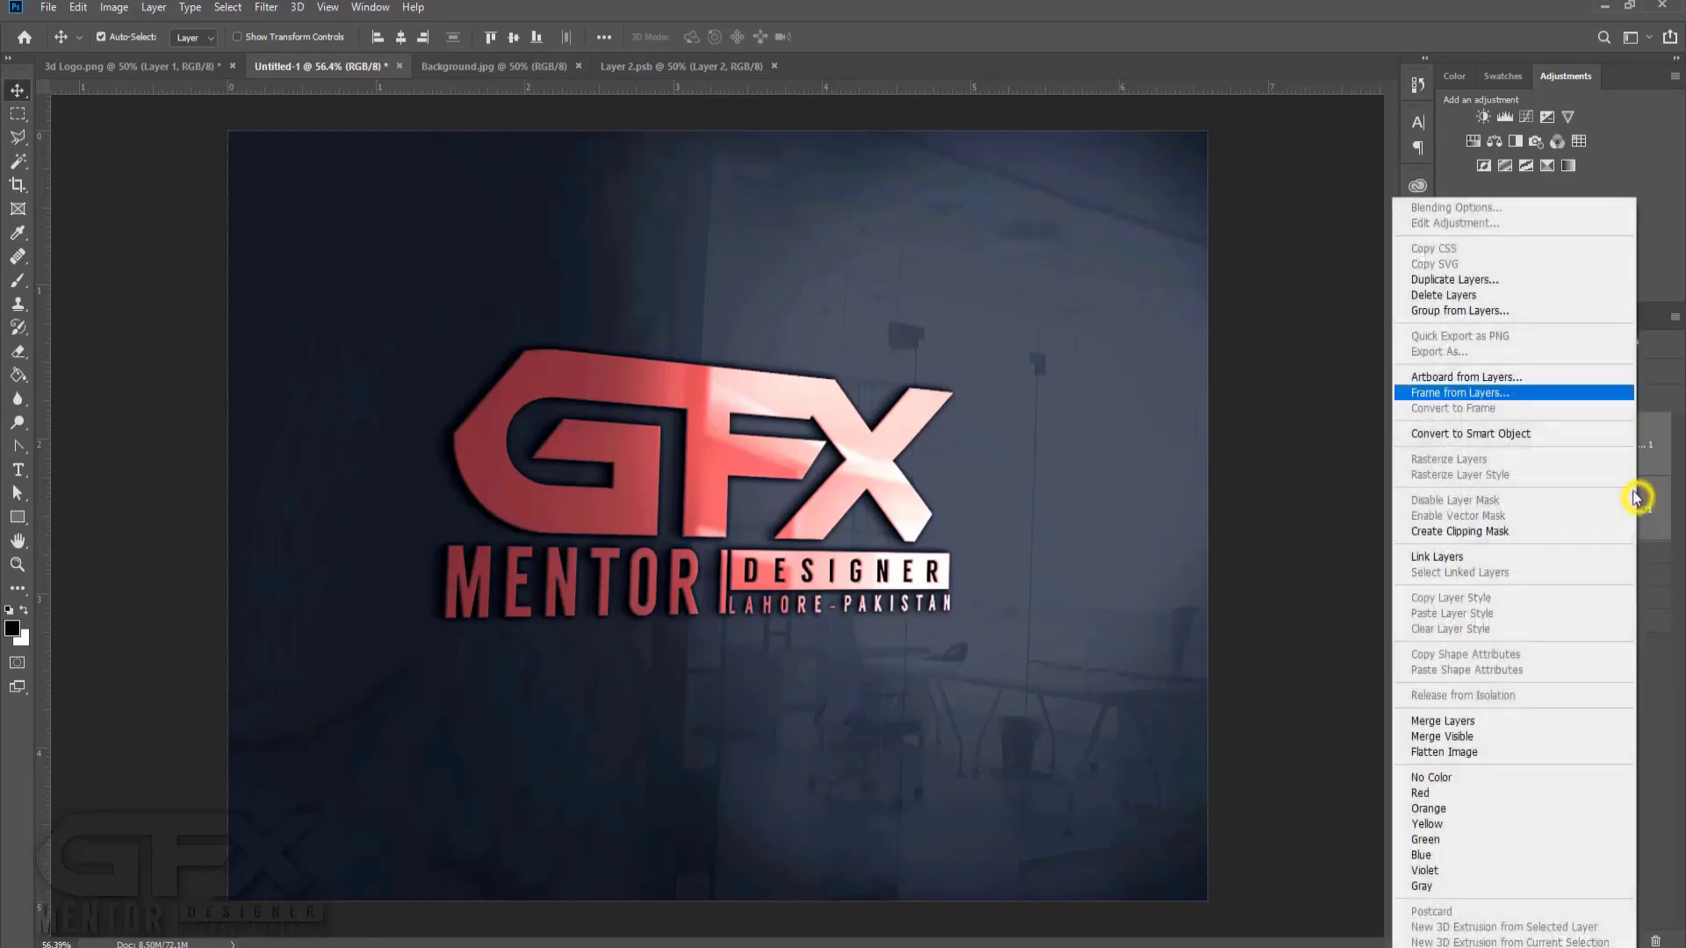
left_click(1499, 300)
type("Li")
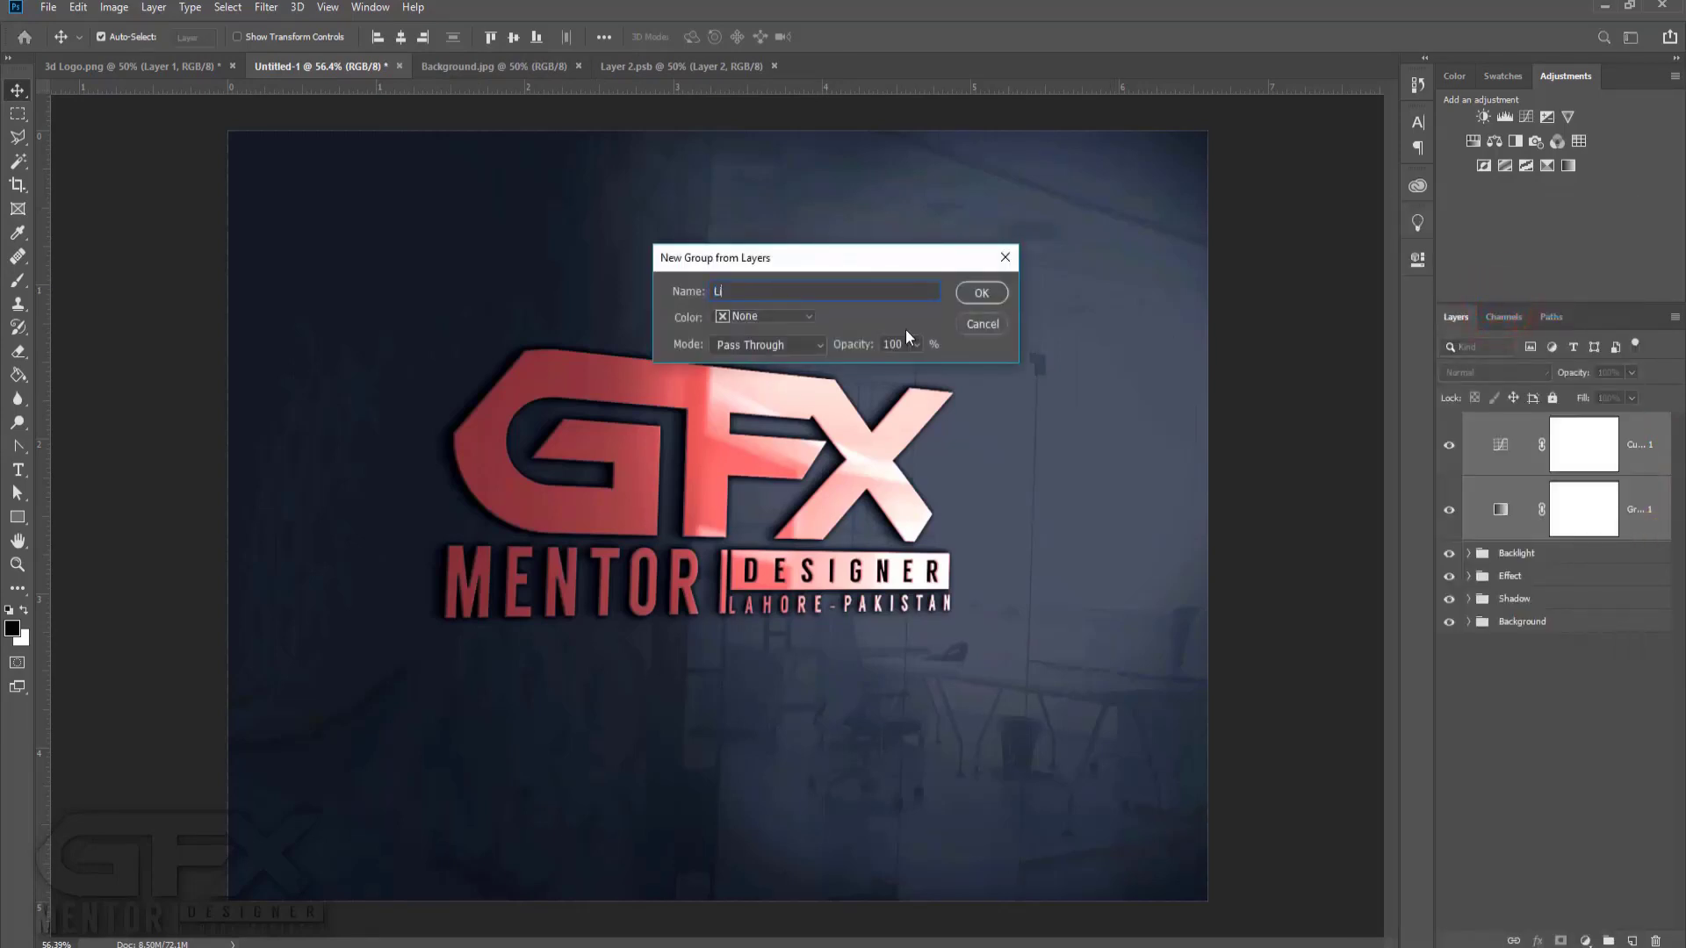
type("ght")
left_click(981, 294)
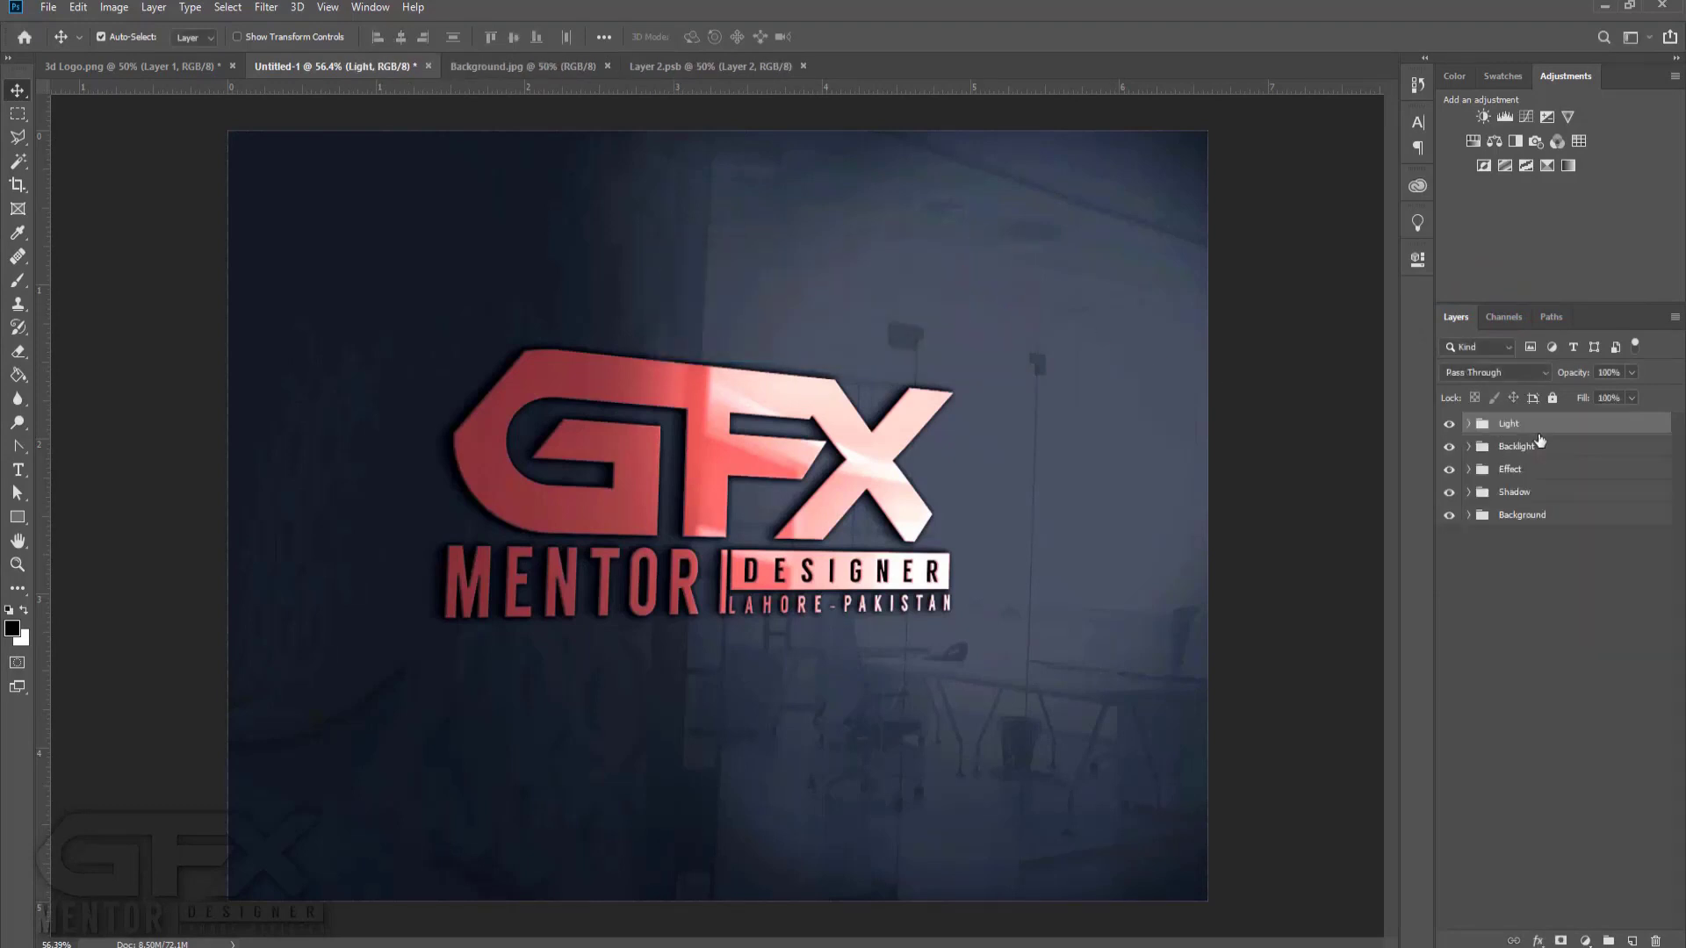
left_click(1417, 84)
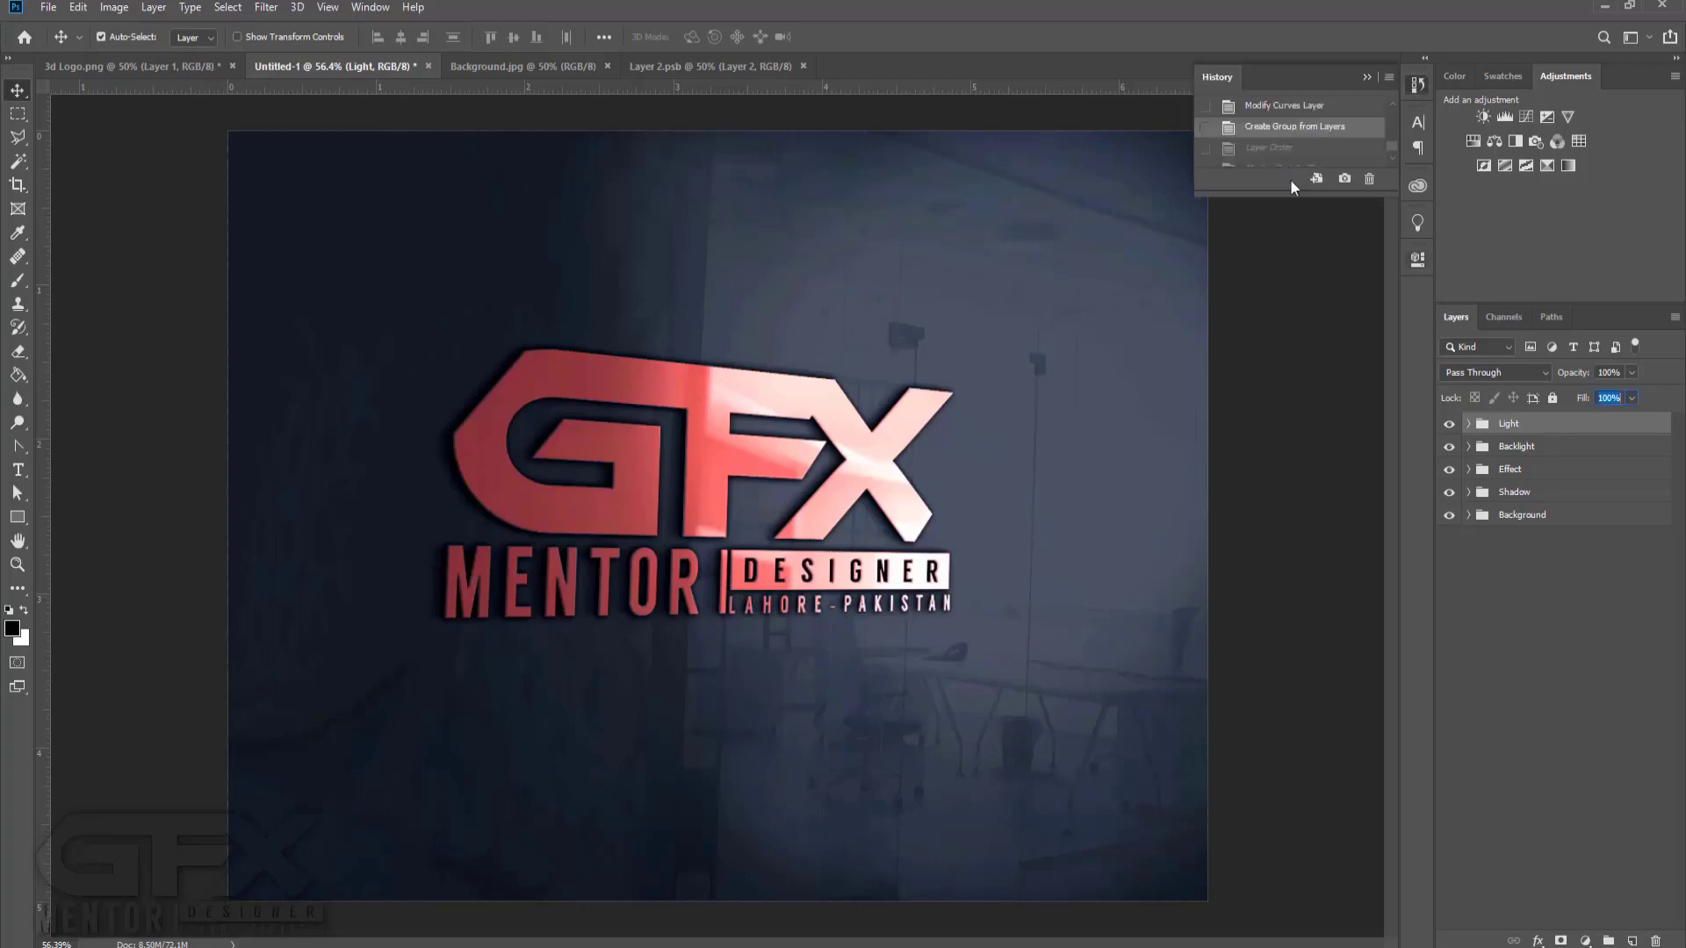
left_click(1551, 582)
left_click(1542, 553)
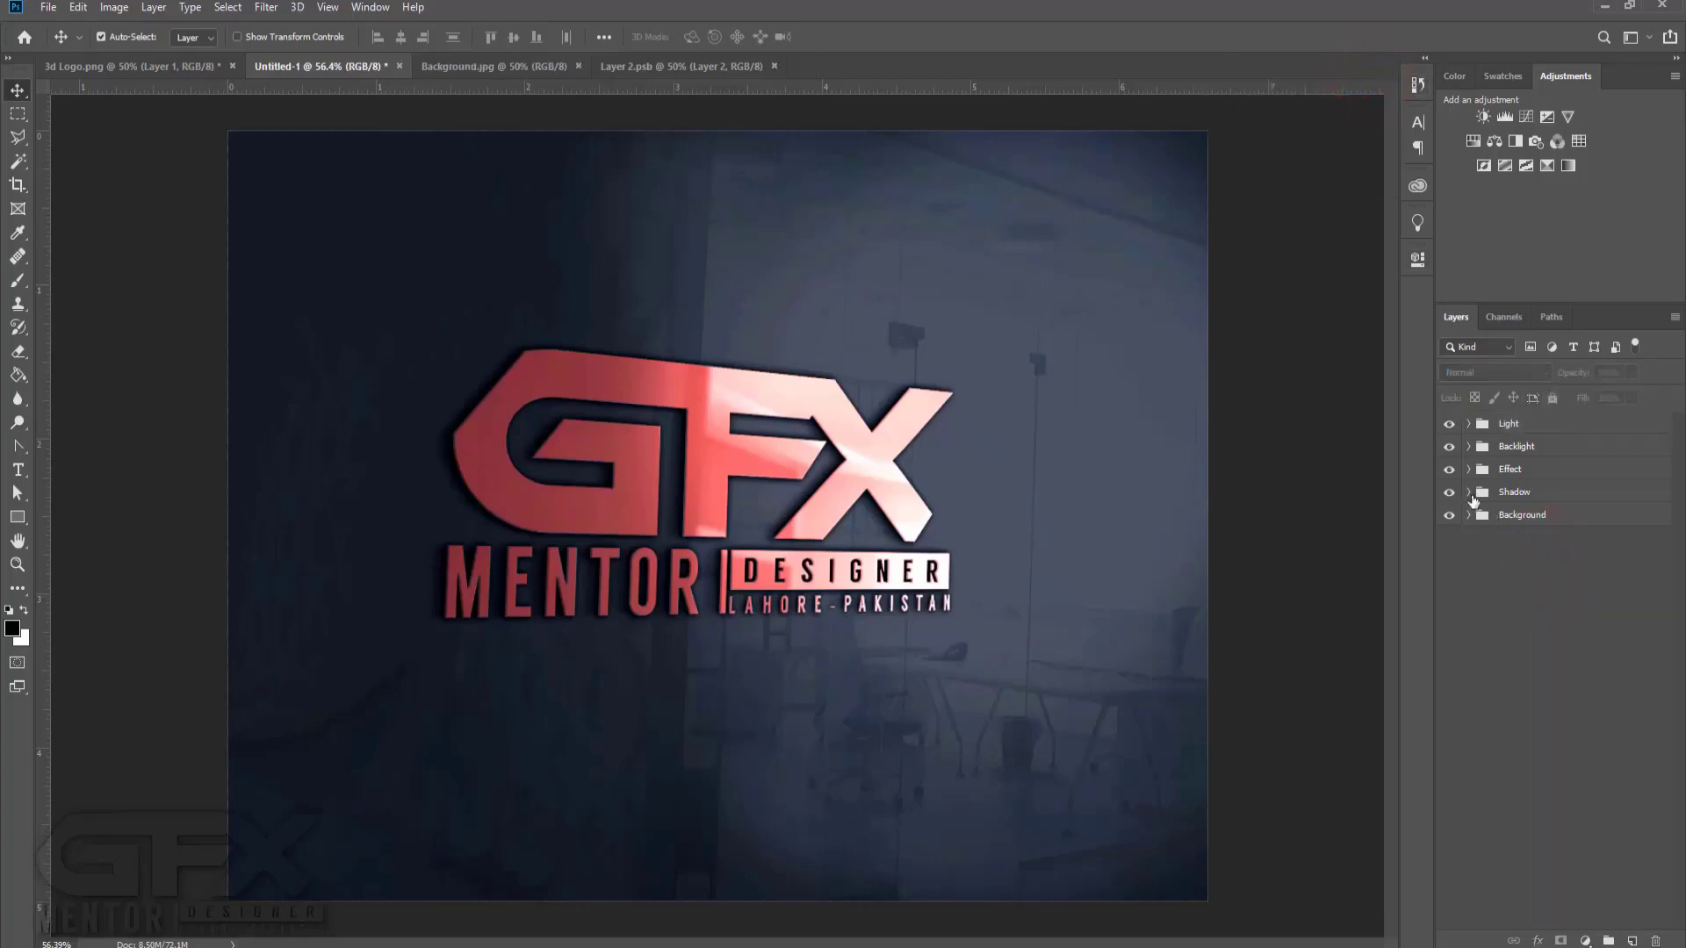
Duplicate layer 01 from the Shadow group and move the copy above the Light group.
left_click(1468, 493)
left_click(1539, 540)
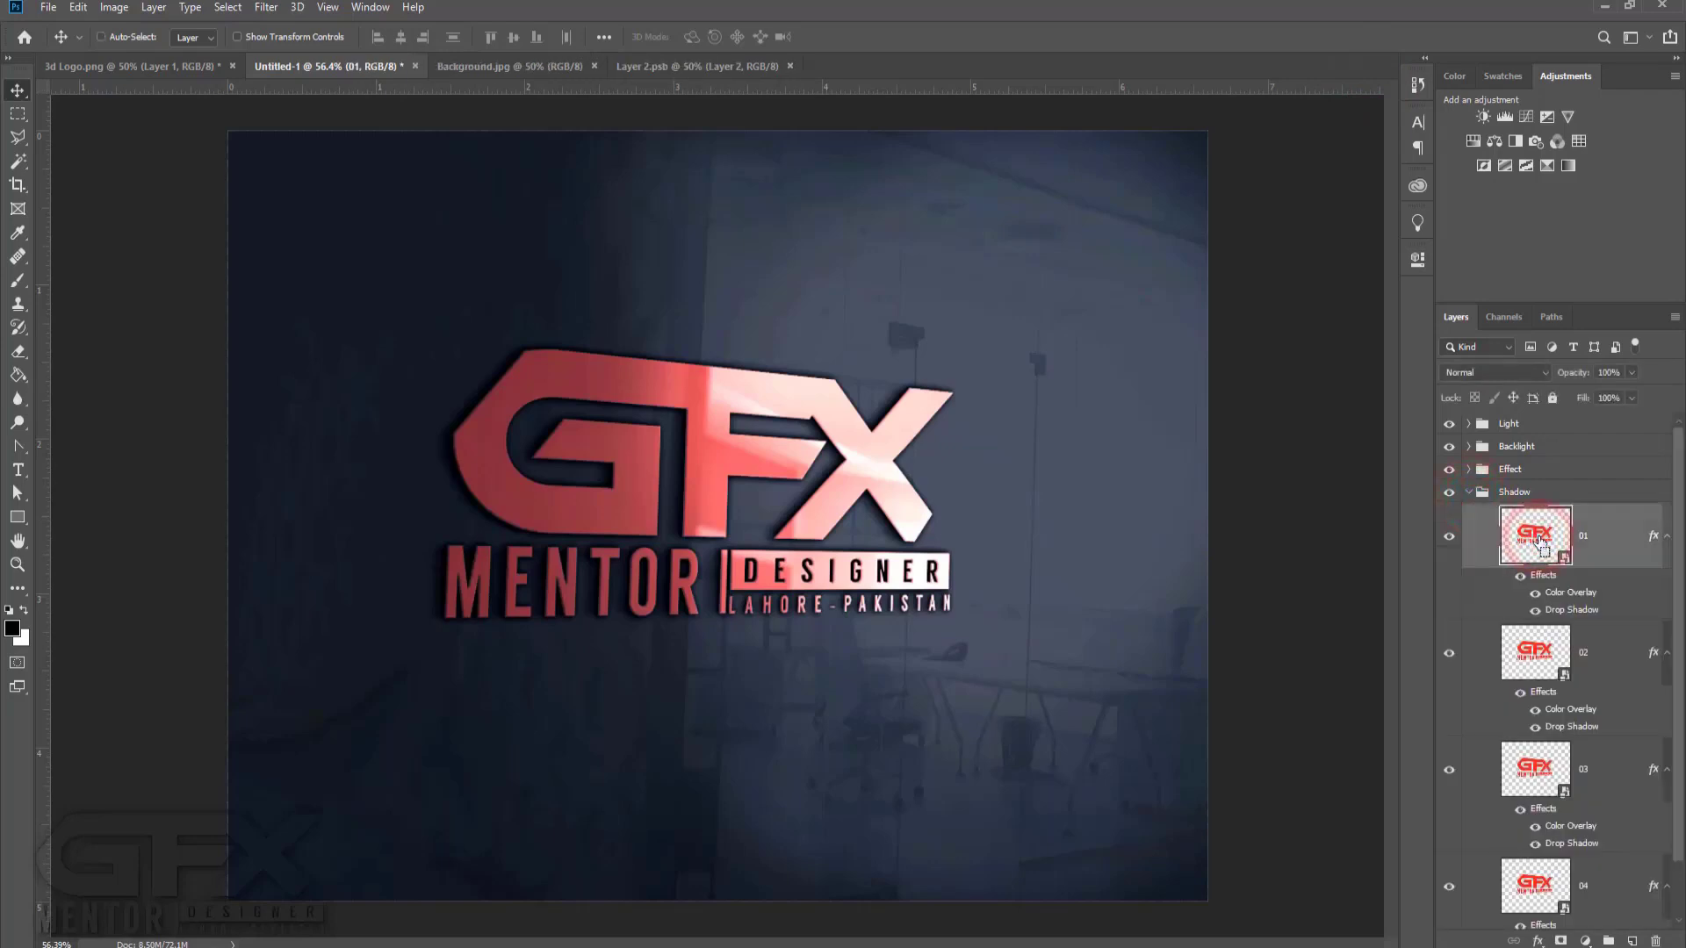
key("ctrl+j")
left_click_drag(1583, 541, 1553, 413)
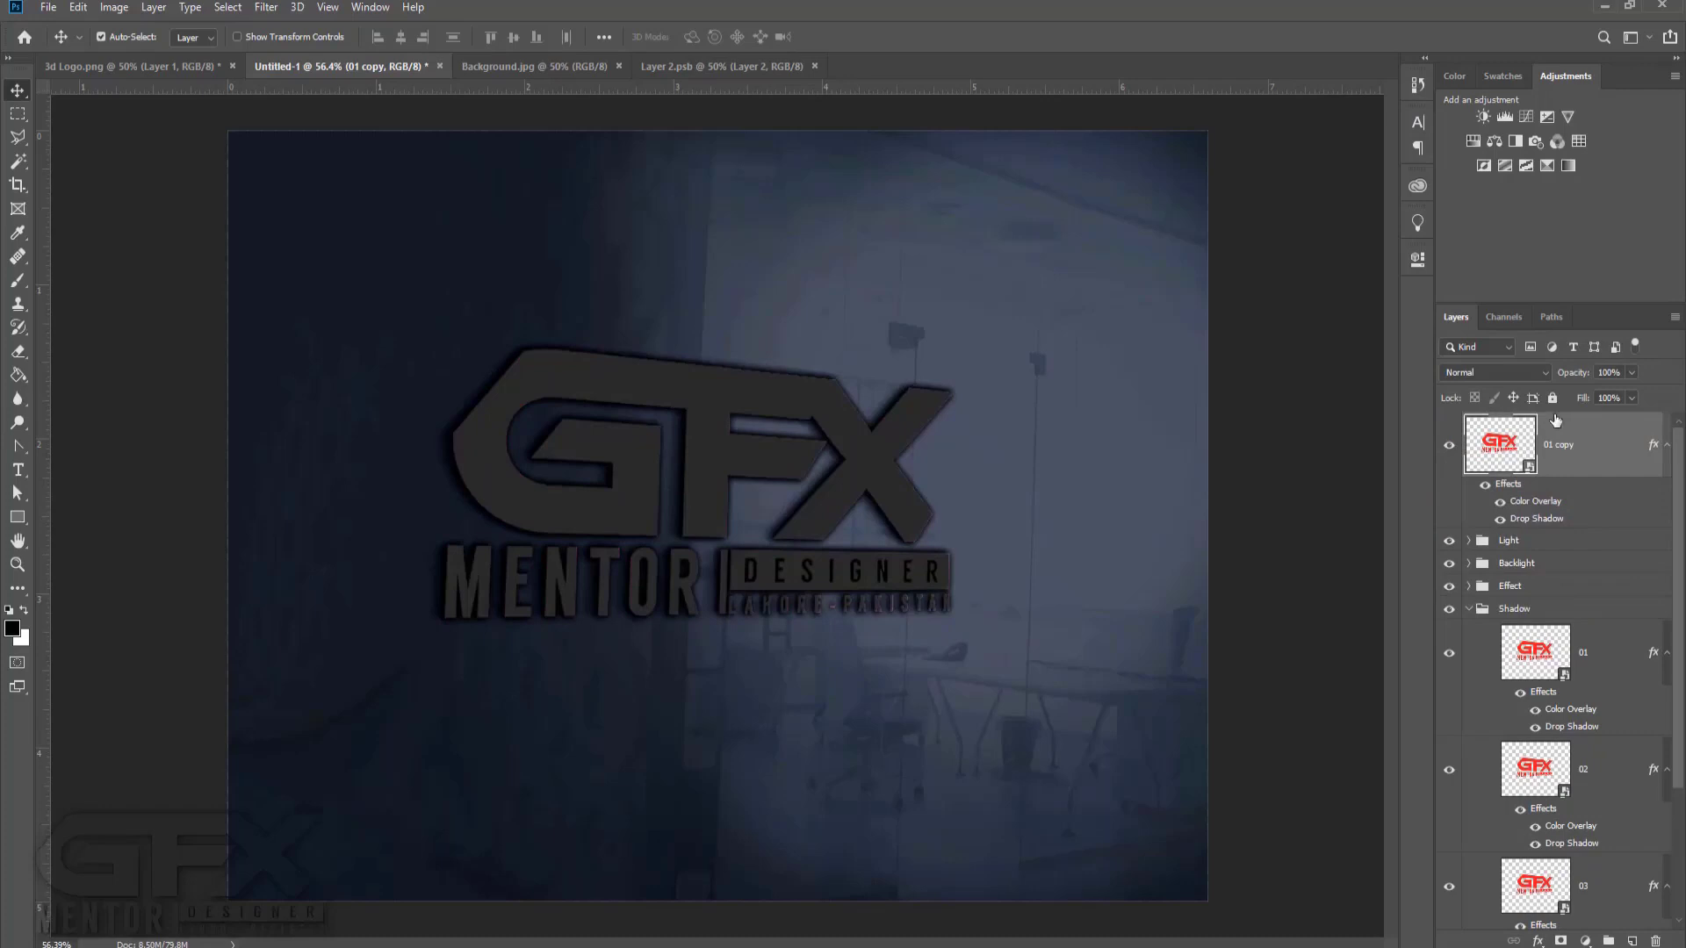
Set the 01 copy layer's opacity and fill to 0%, and hide its layer effects.
left_click(1632, 372)
left_click_drag(1561, 385, 1542, 384)
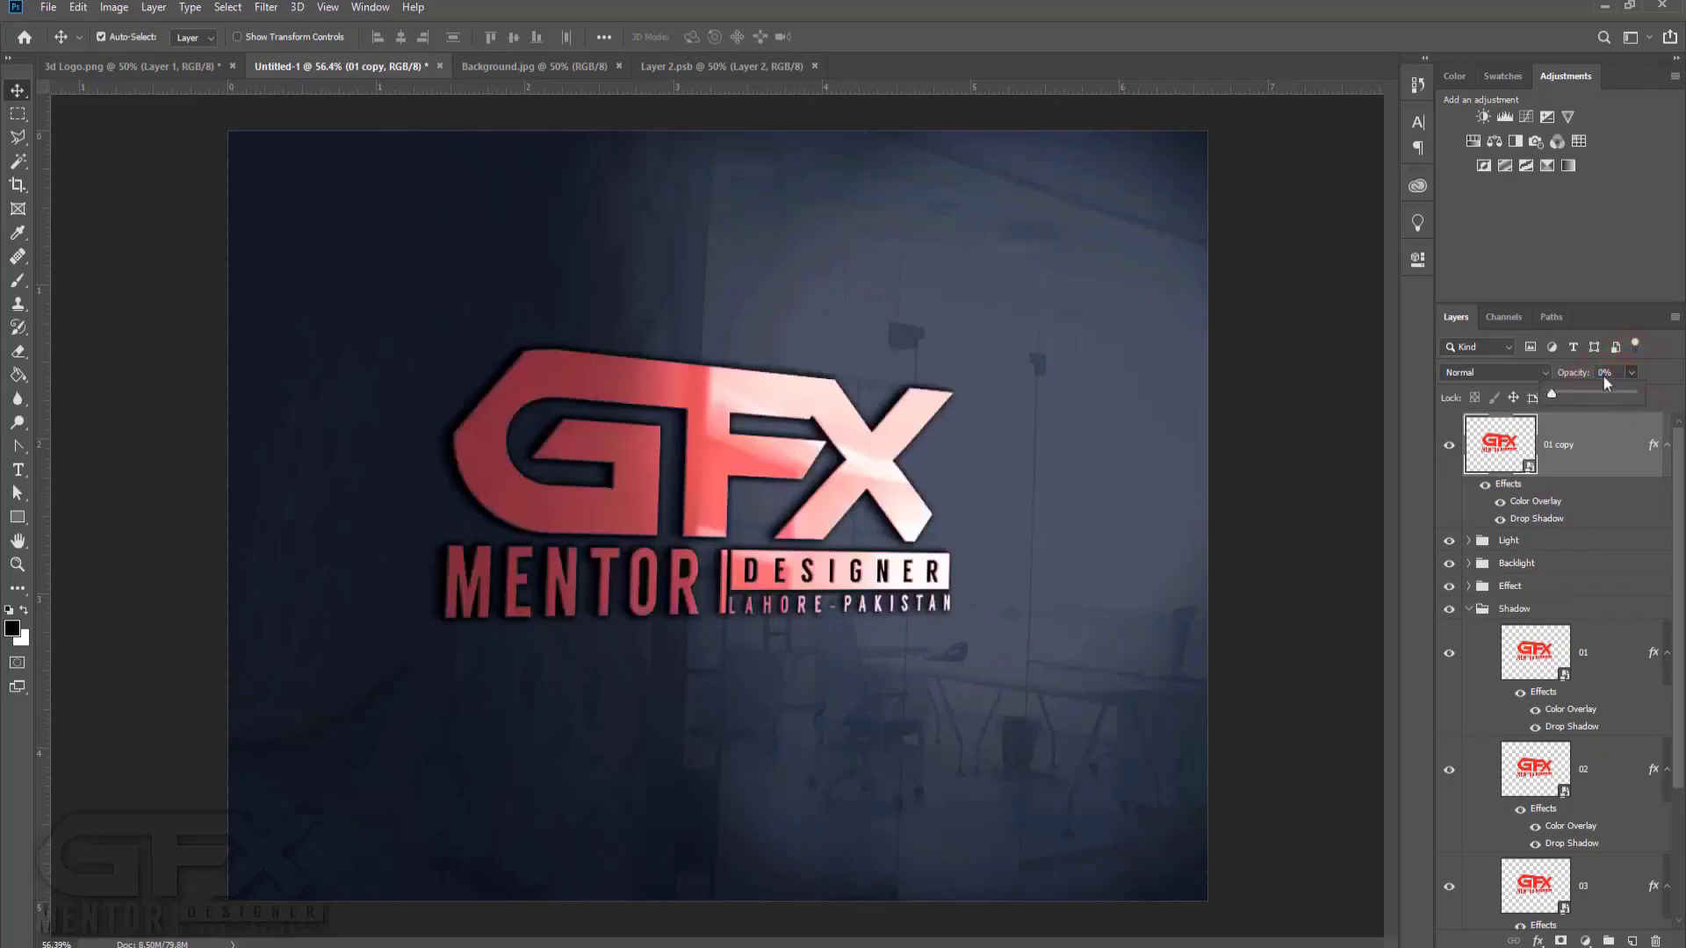
left_click(1631, 398)
left_click_drag(1623, 420, 1518, 422)
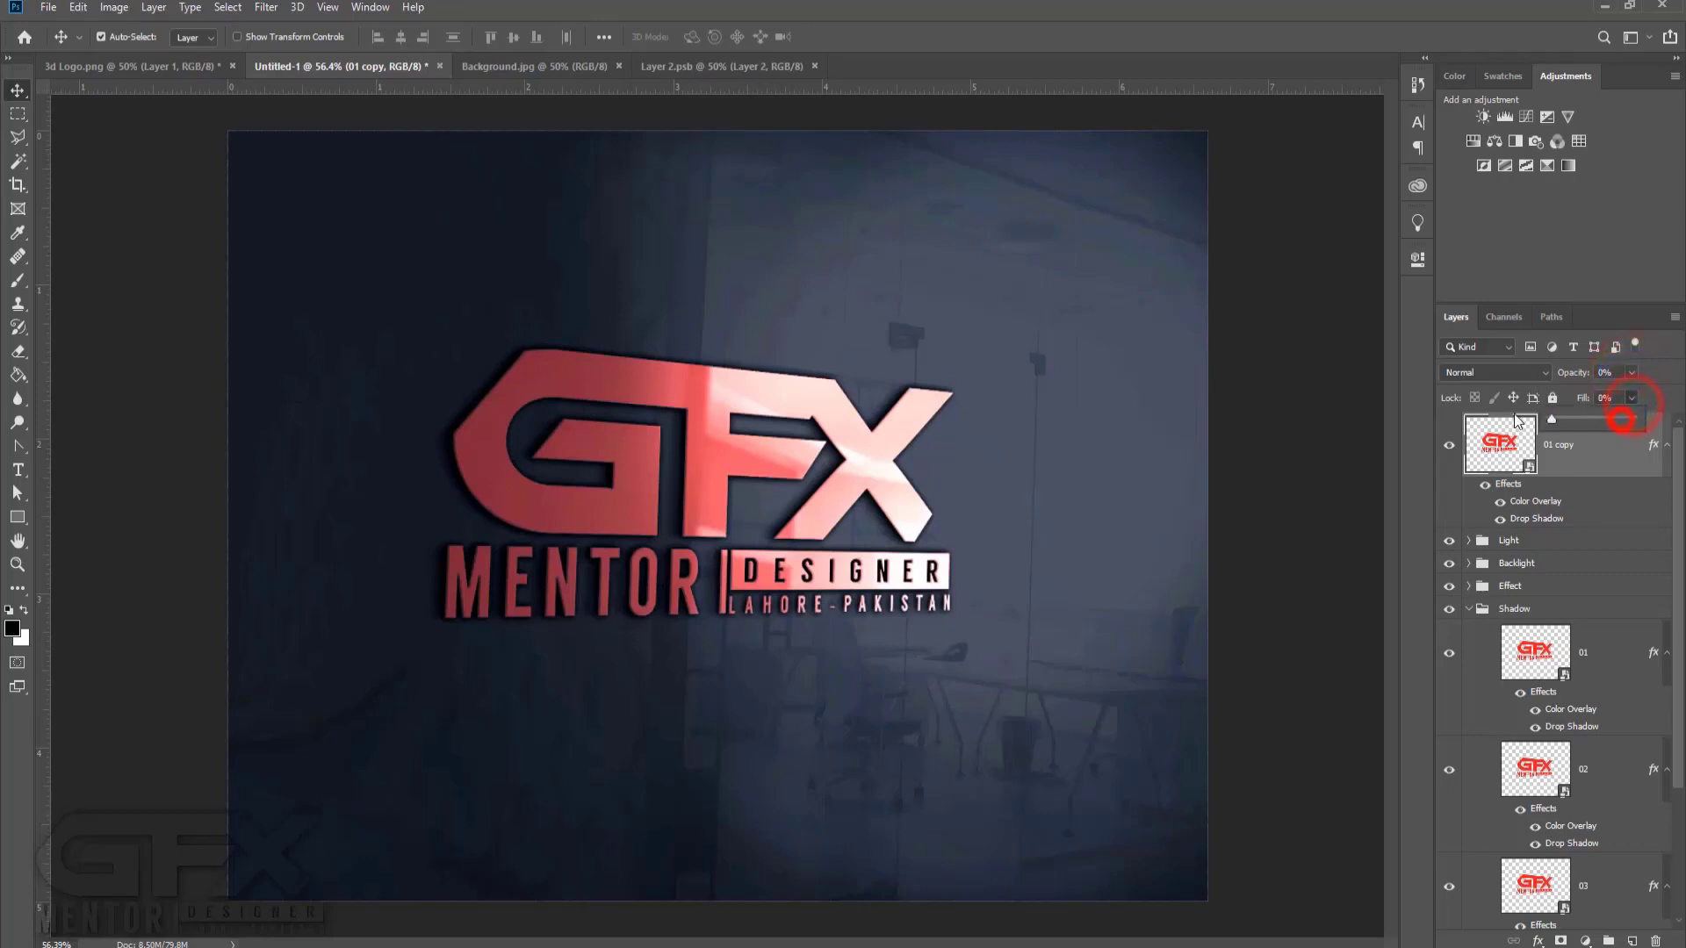
left_click(1661, 391)
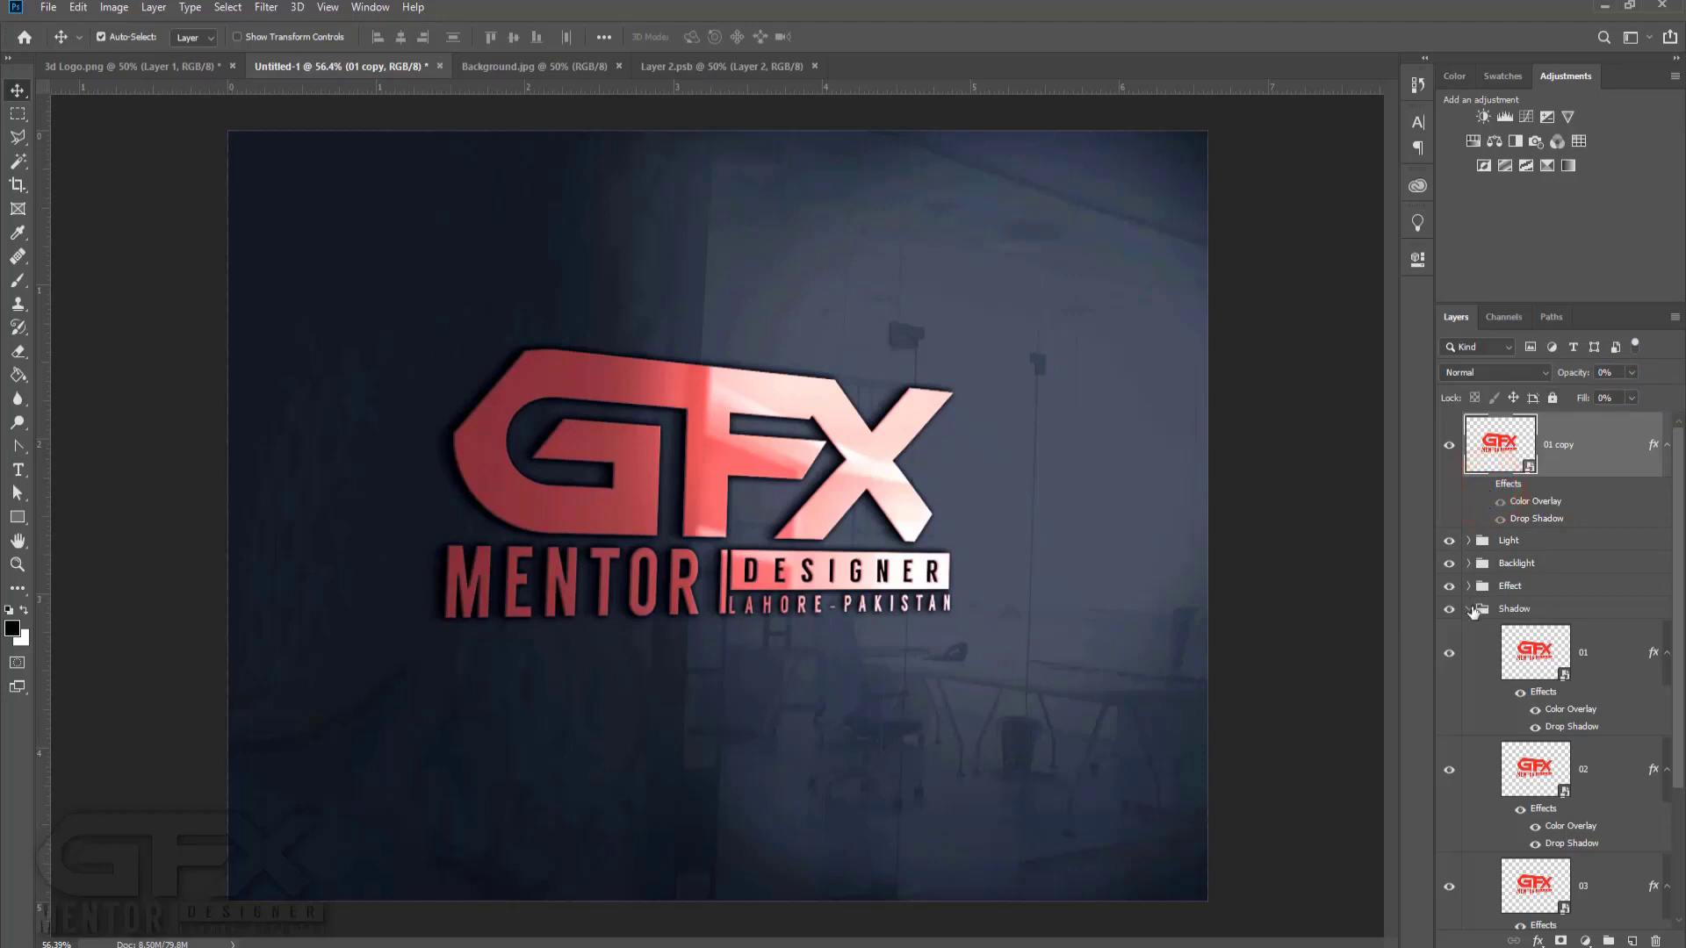
left_click(1471, 609)
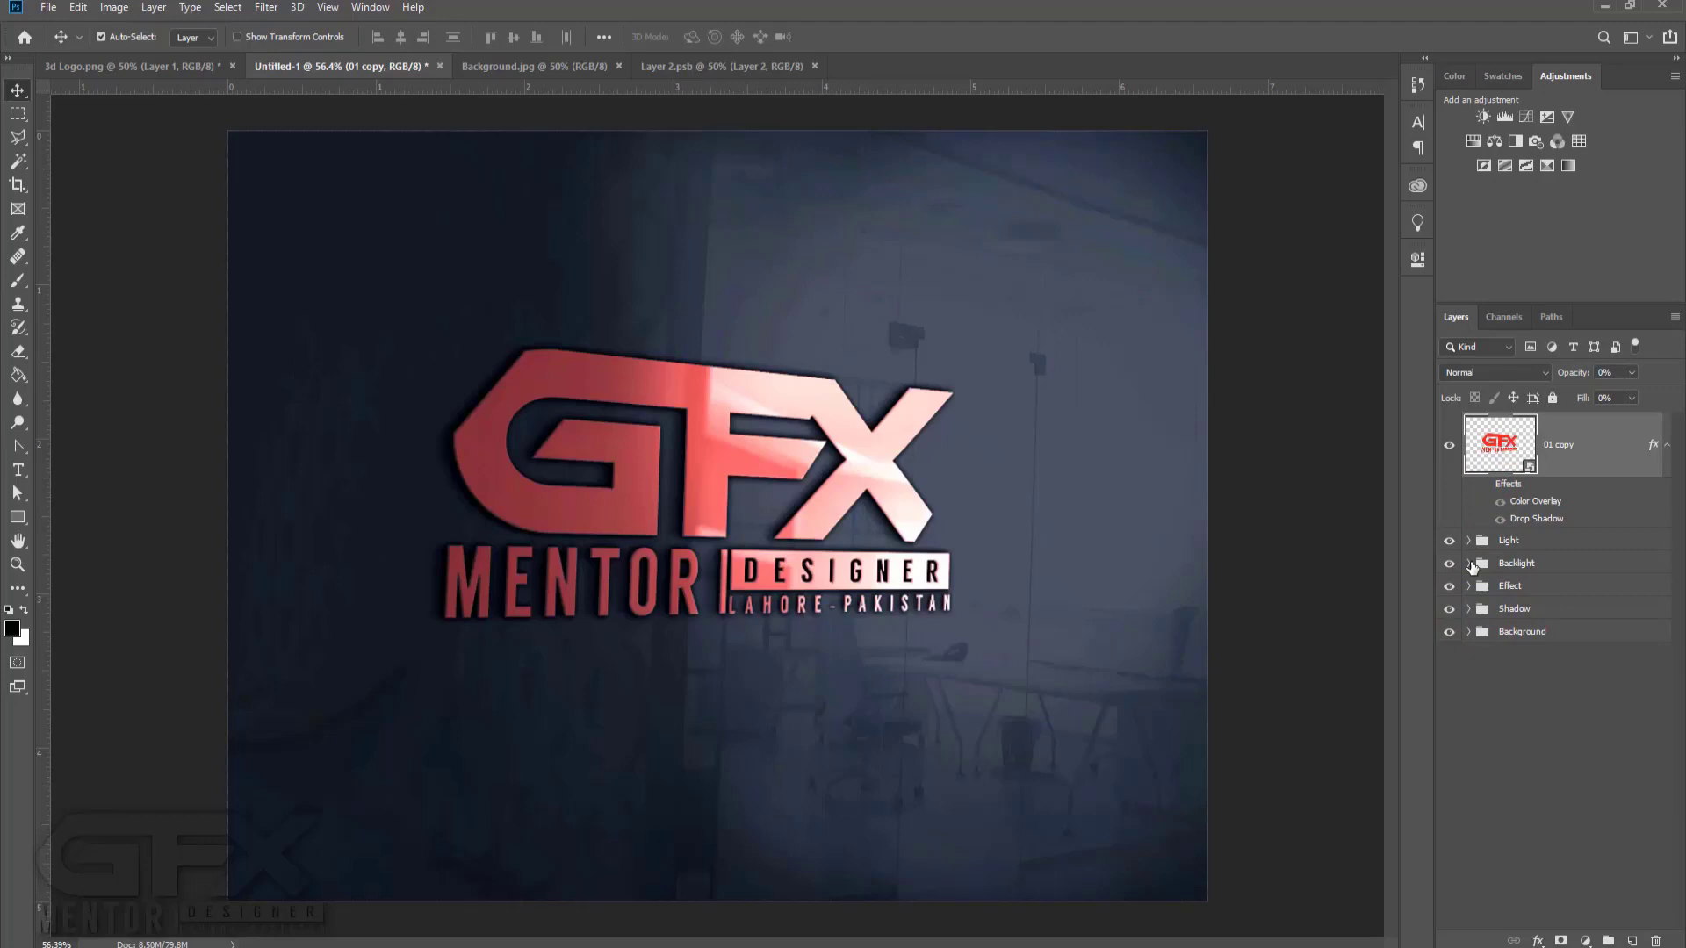
Enlarge and reposition Layer 4 in the Backlight group with Free Transform to spread its glow beyond the canvas's right side.
left_click(1470, 563)
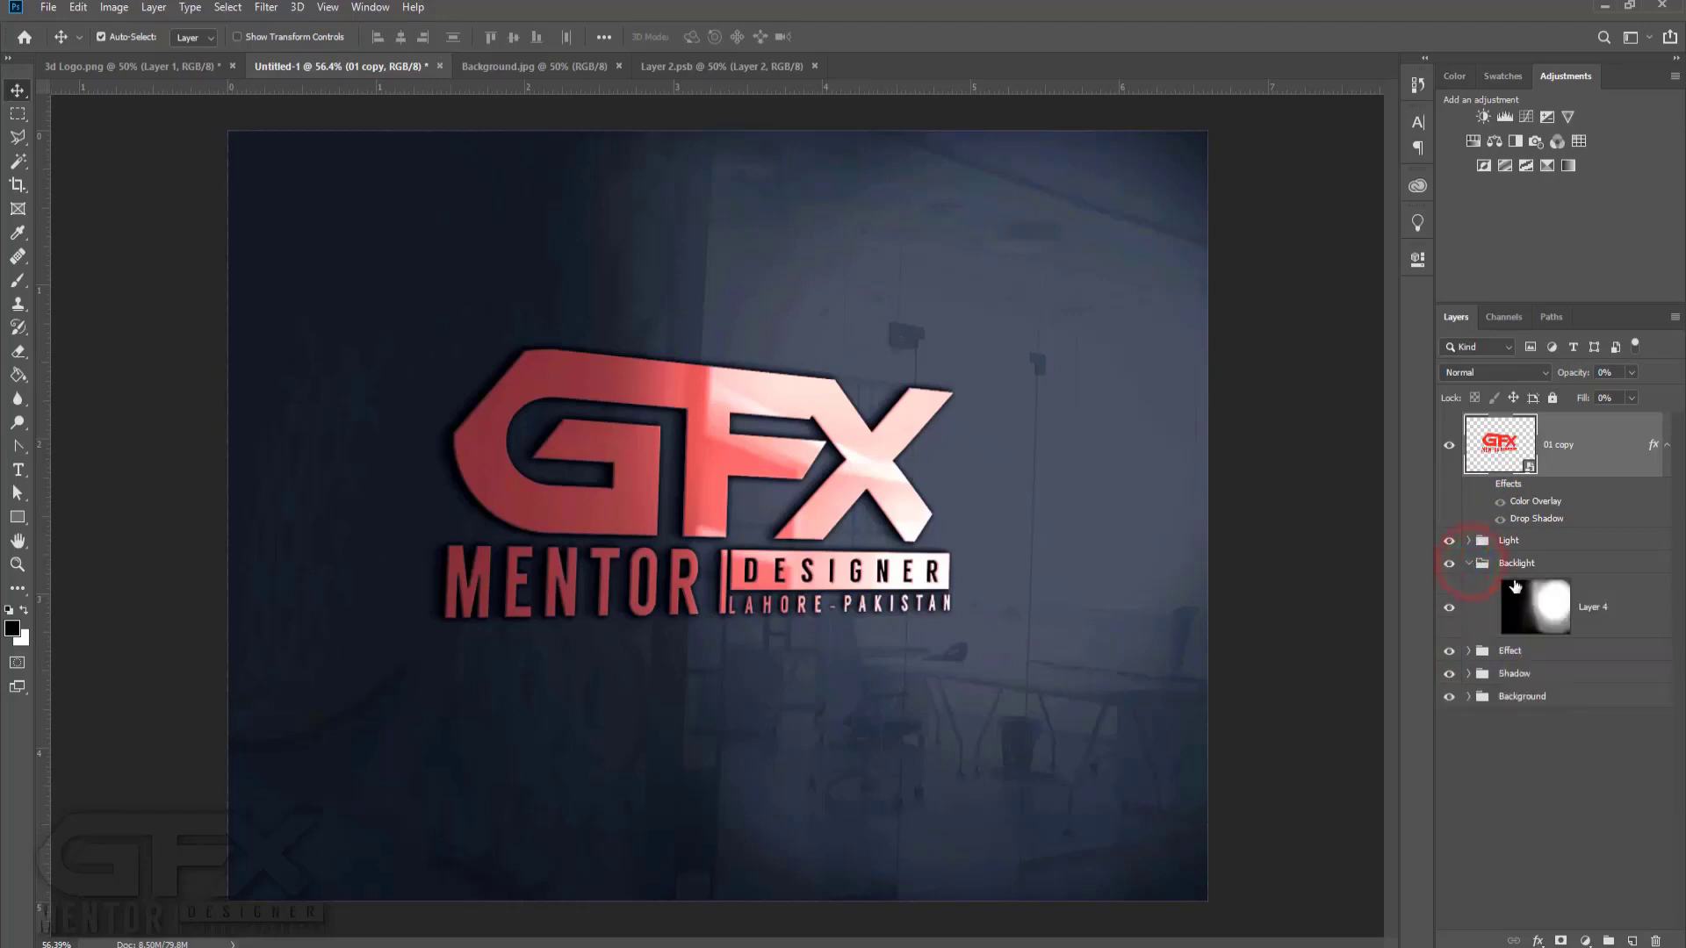
left_click(1470, 651)
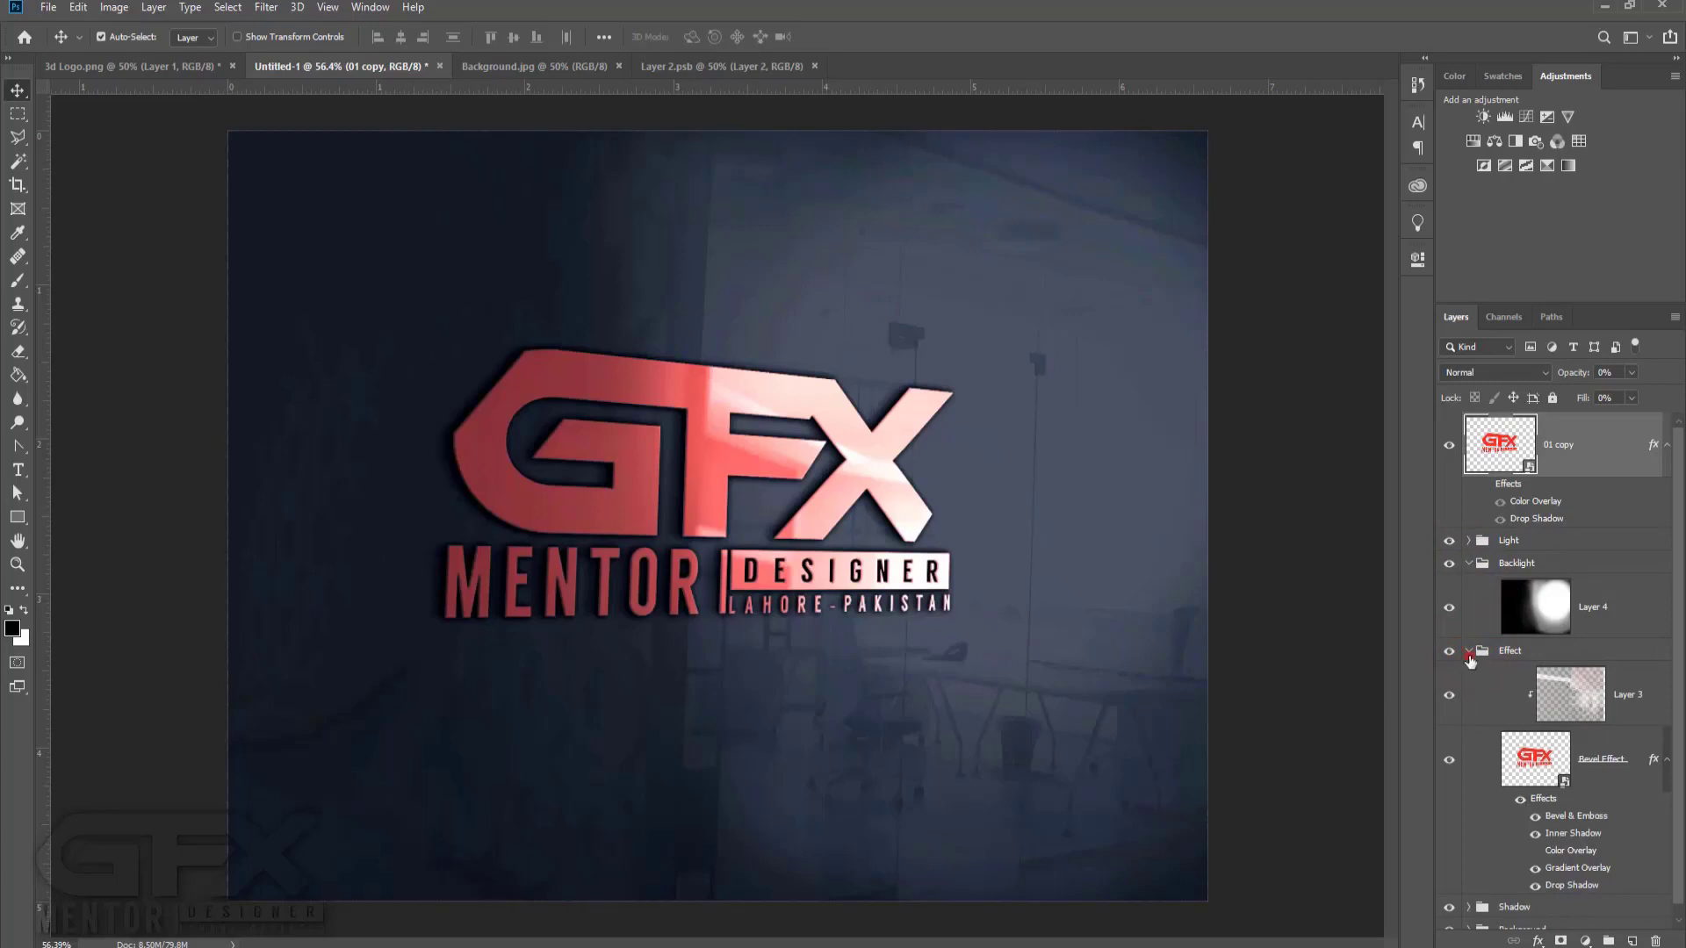
left_click(1471, 651)
left_click(1547, 620)
key("ctrl+t")
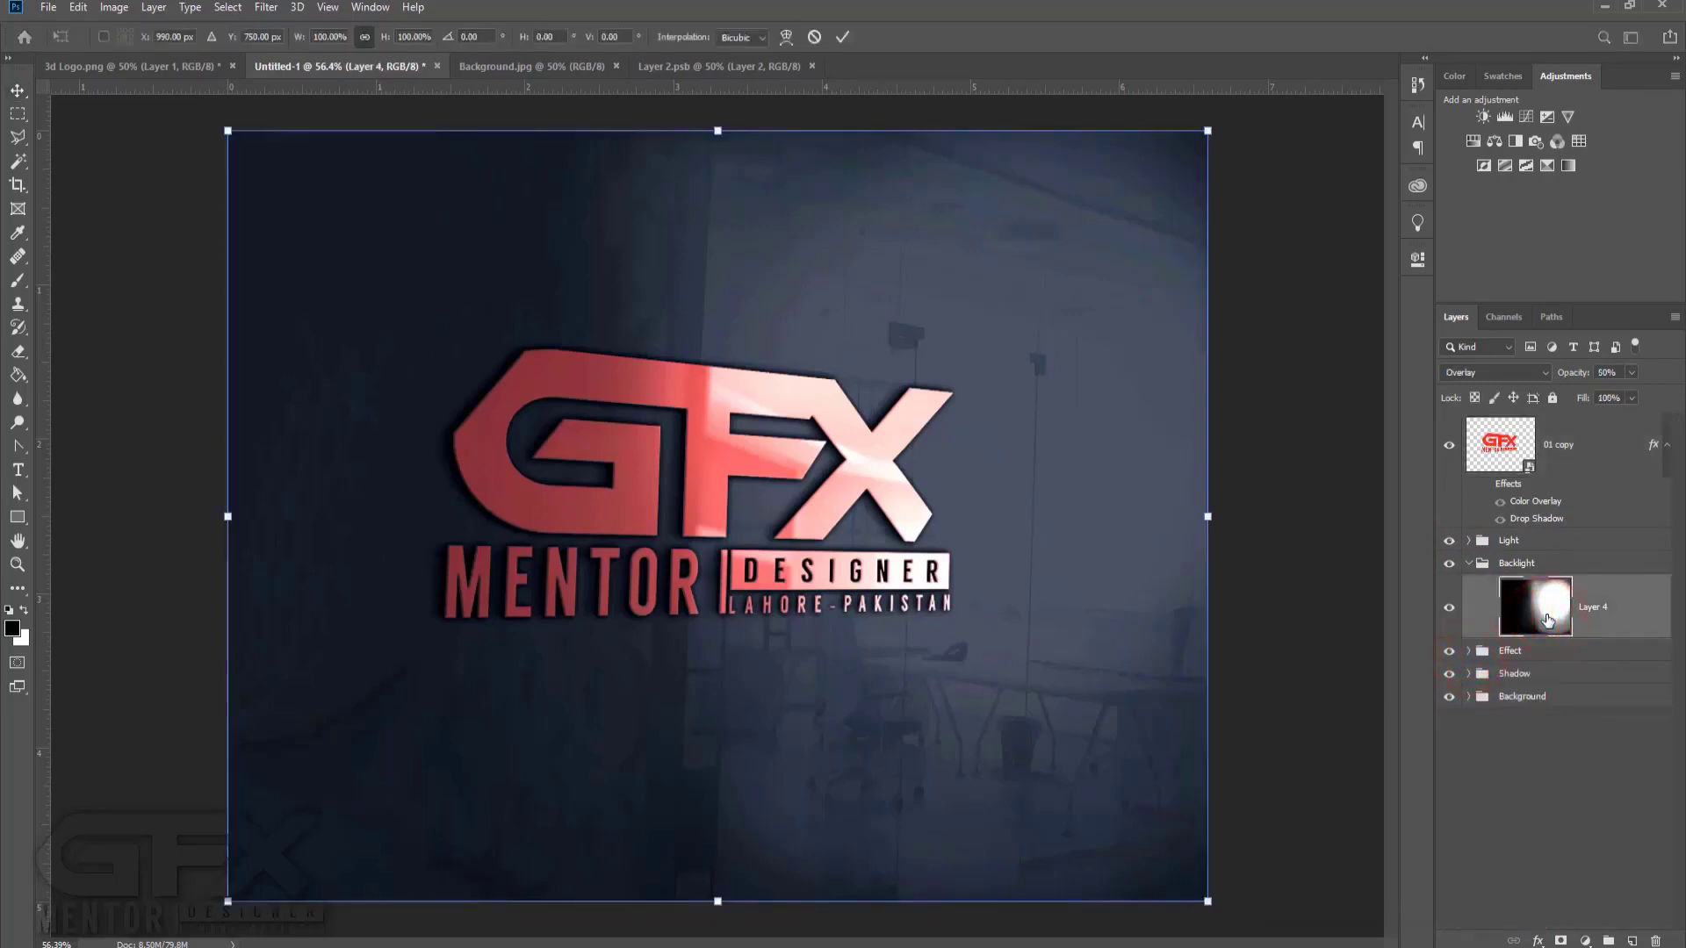
left_click_drag(1200, 138, 1405, 53)
left_click_drag(1425, 116, 1462, 128)
left_click_drag(1163, 422, 1109, 457)
left_click_drag(1324, 484, 1476, 494)
left_click_drag(1141, 553, 1042, 545)
left_click(18, 90)
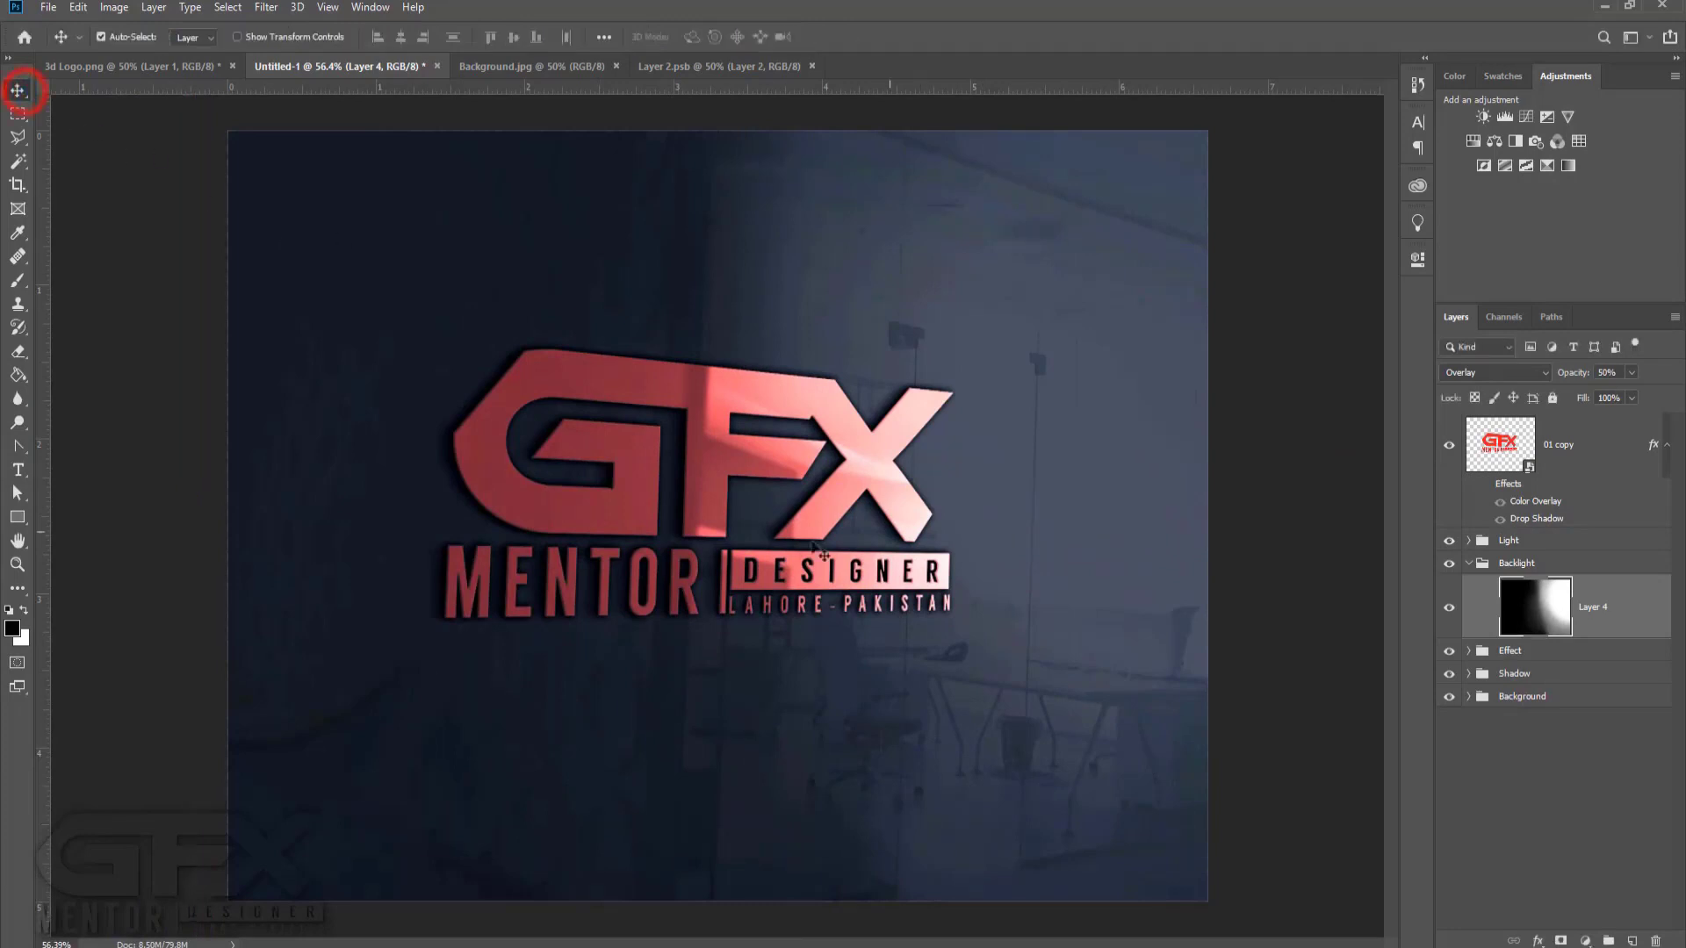
Open the contents of the 01 copy smart object for editing.
scroll(556, 538, "up", 1)
left_click(1524, 452)
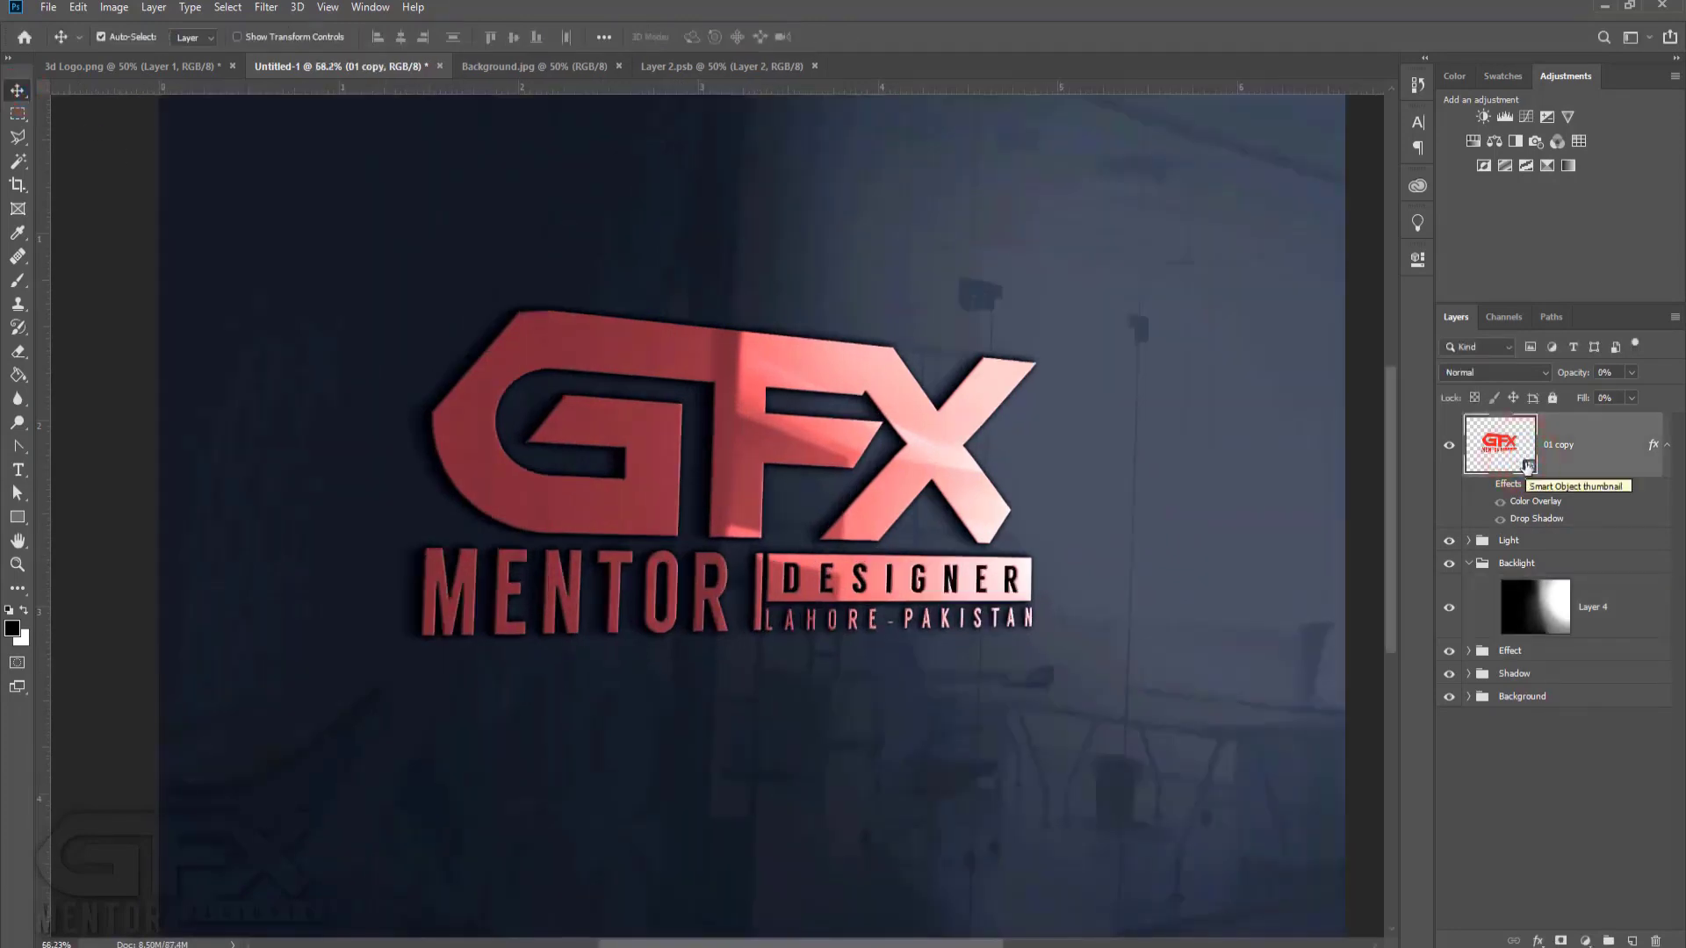
double_click(1524, 456)
mouse_move(963, 396)
left_mouse_down()
mouse_move(1007, 430)
mouse_move(978, 390)
left_mouse_up()
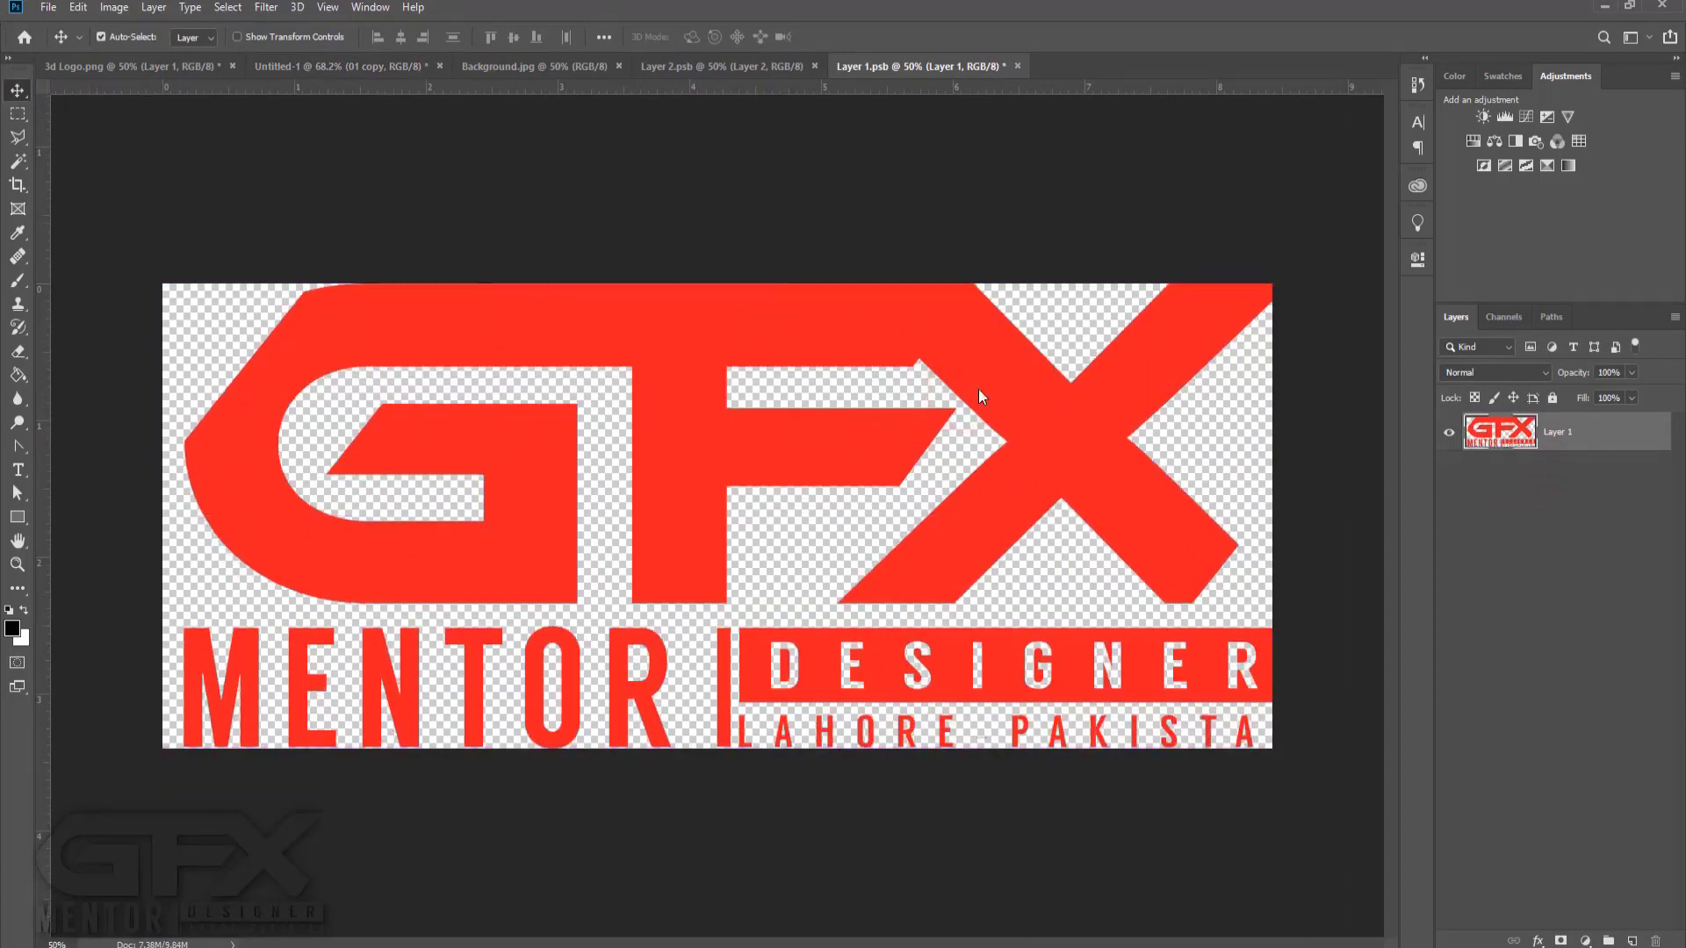
Extend the smart object's canvas above, below and beside the logo with the Crop tool, and save the file.
left_click(16, 185)
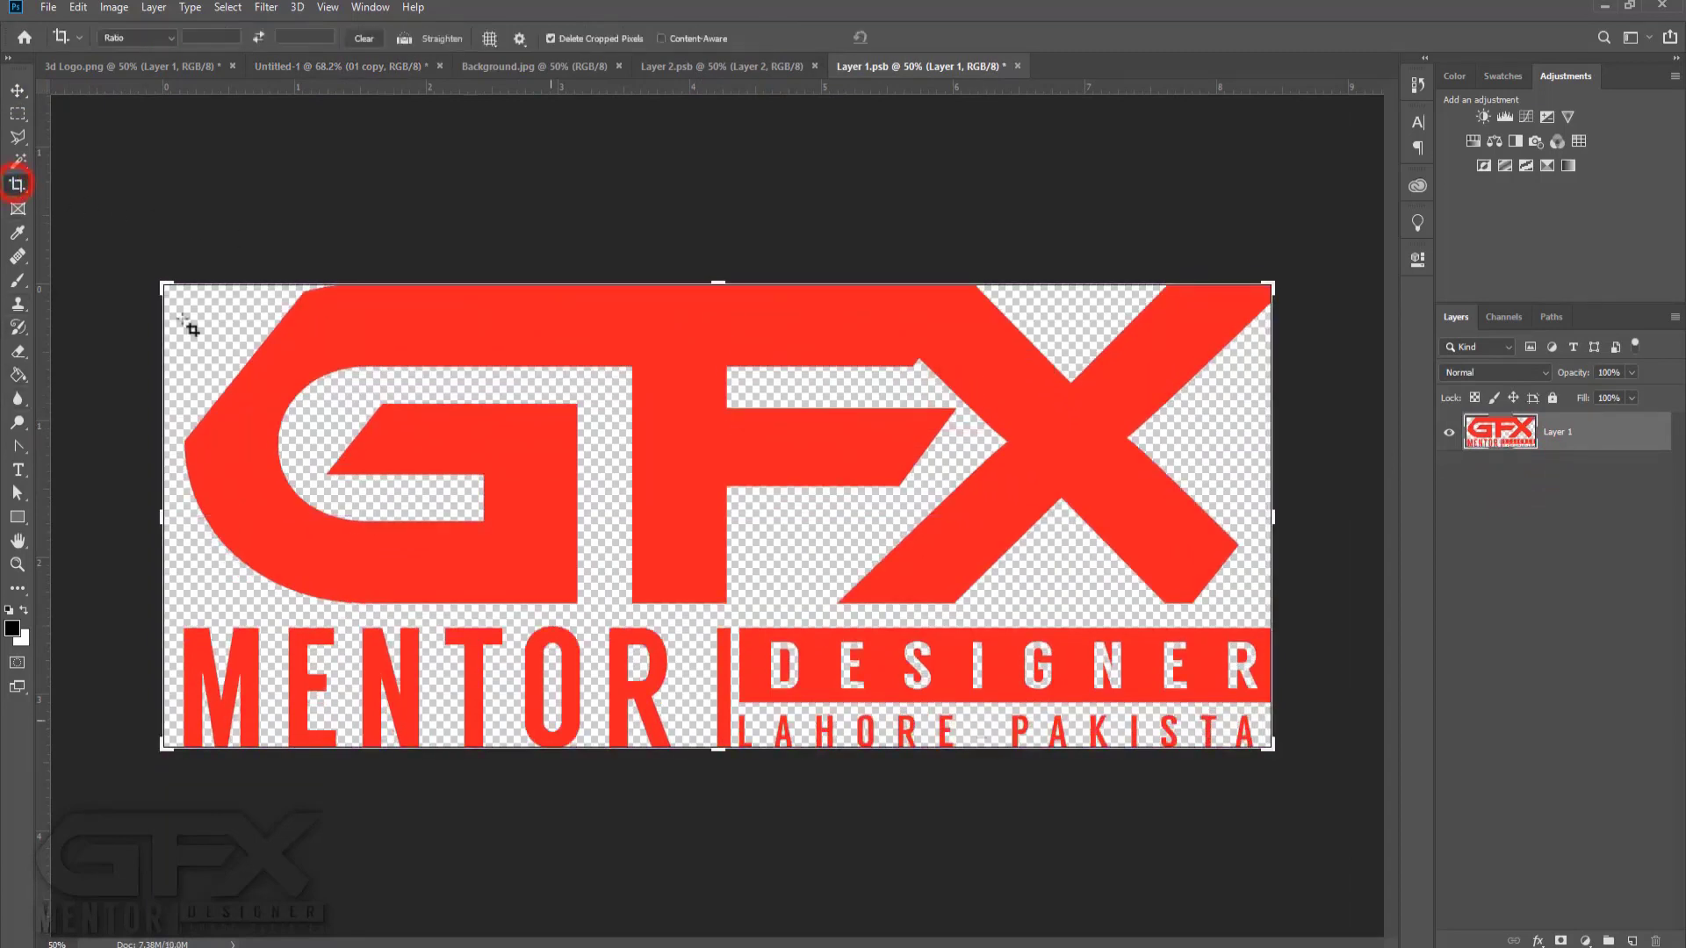
left_click_drag(717, 751, 715, 751)
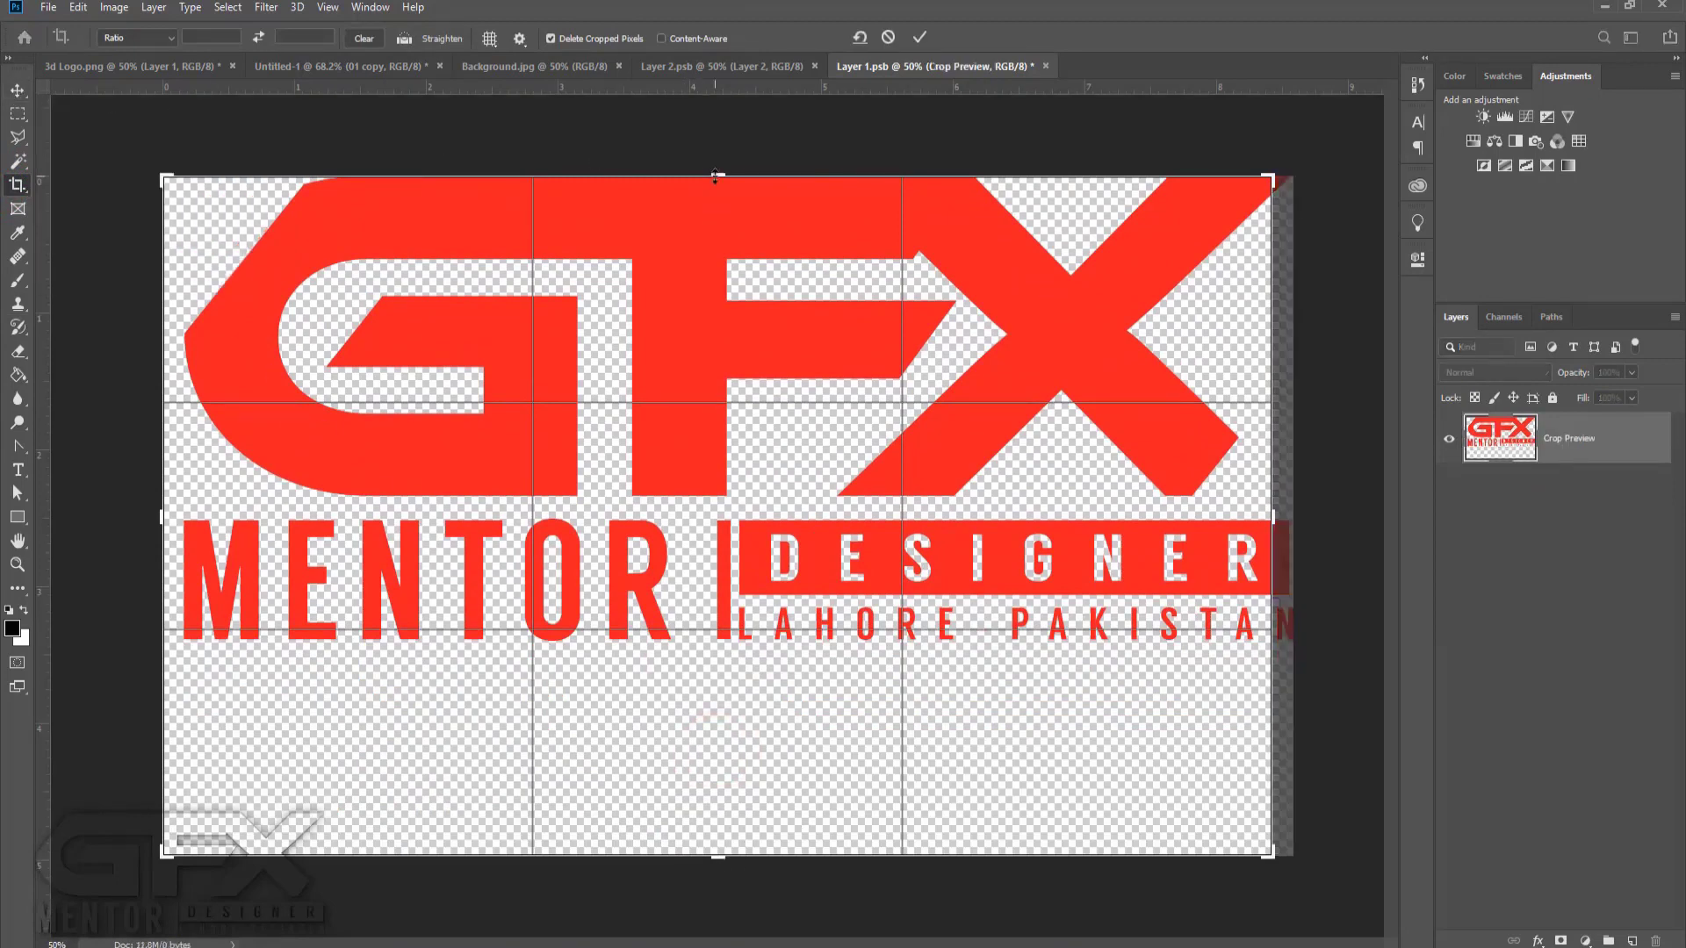
left_click_drag(717, 175, 719, 282)
left_click_drag(1275, 747, 1282, 728)
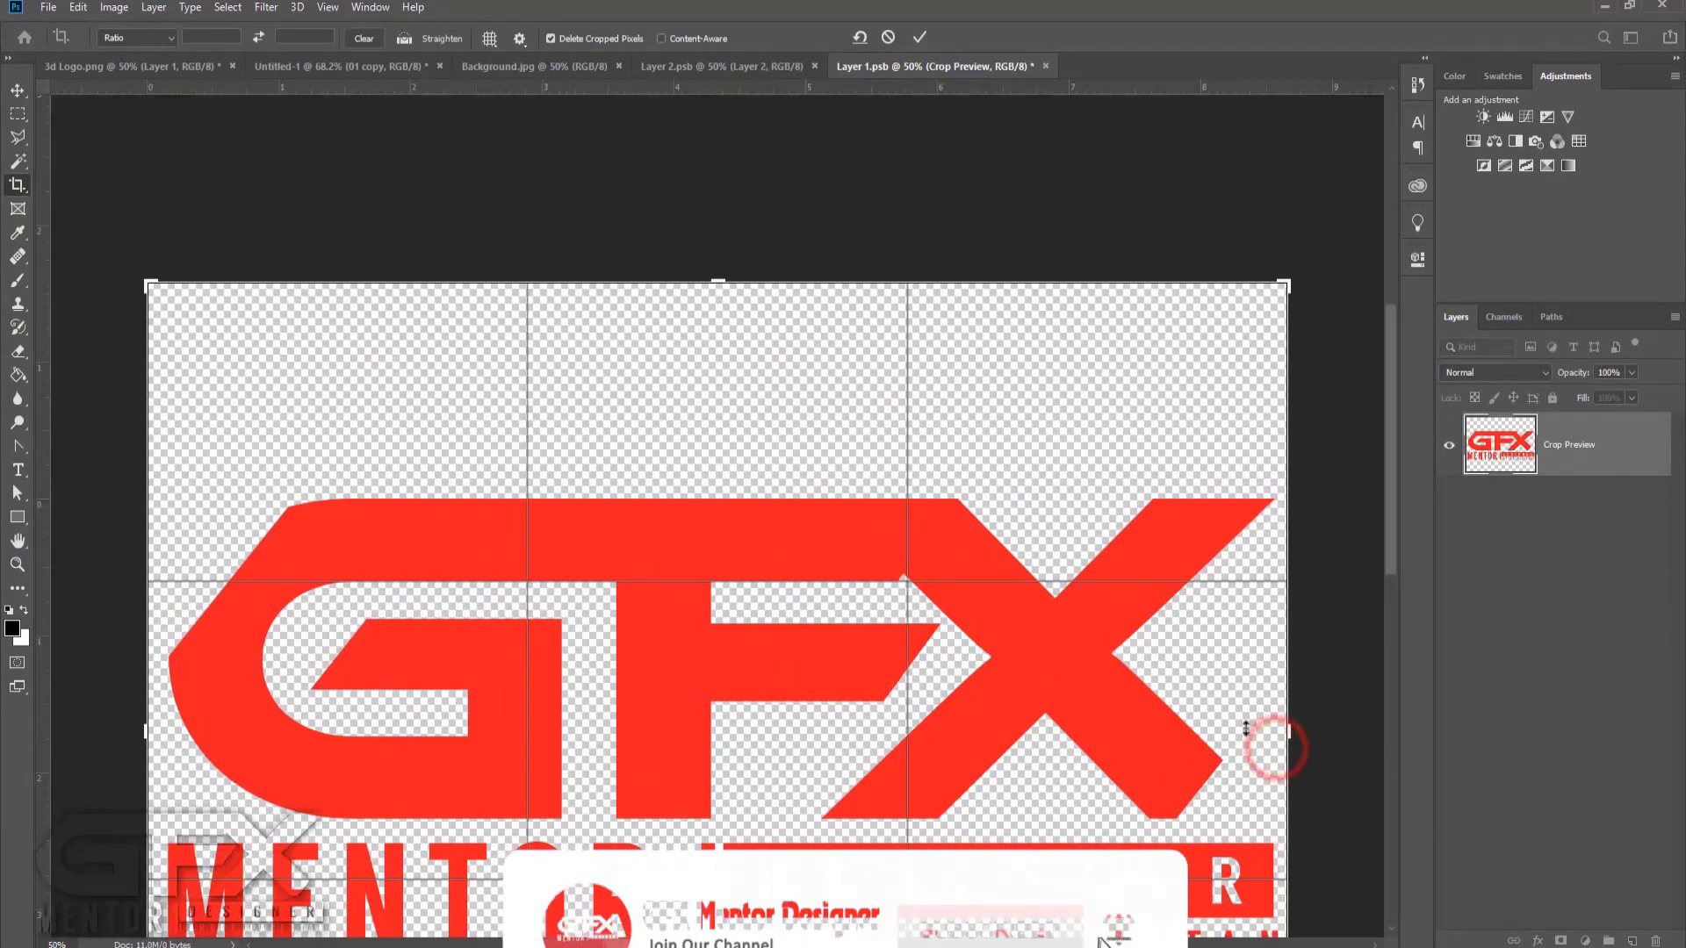
left_click(21, 88)
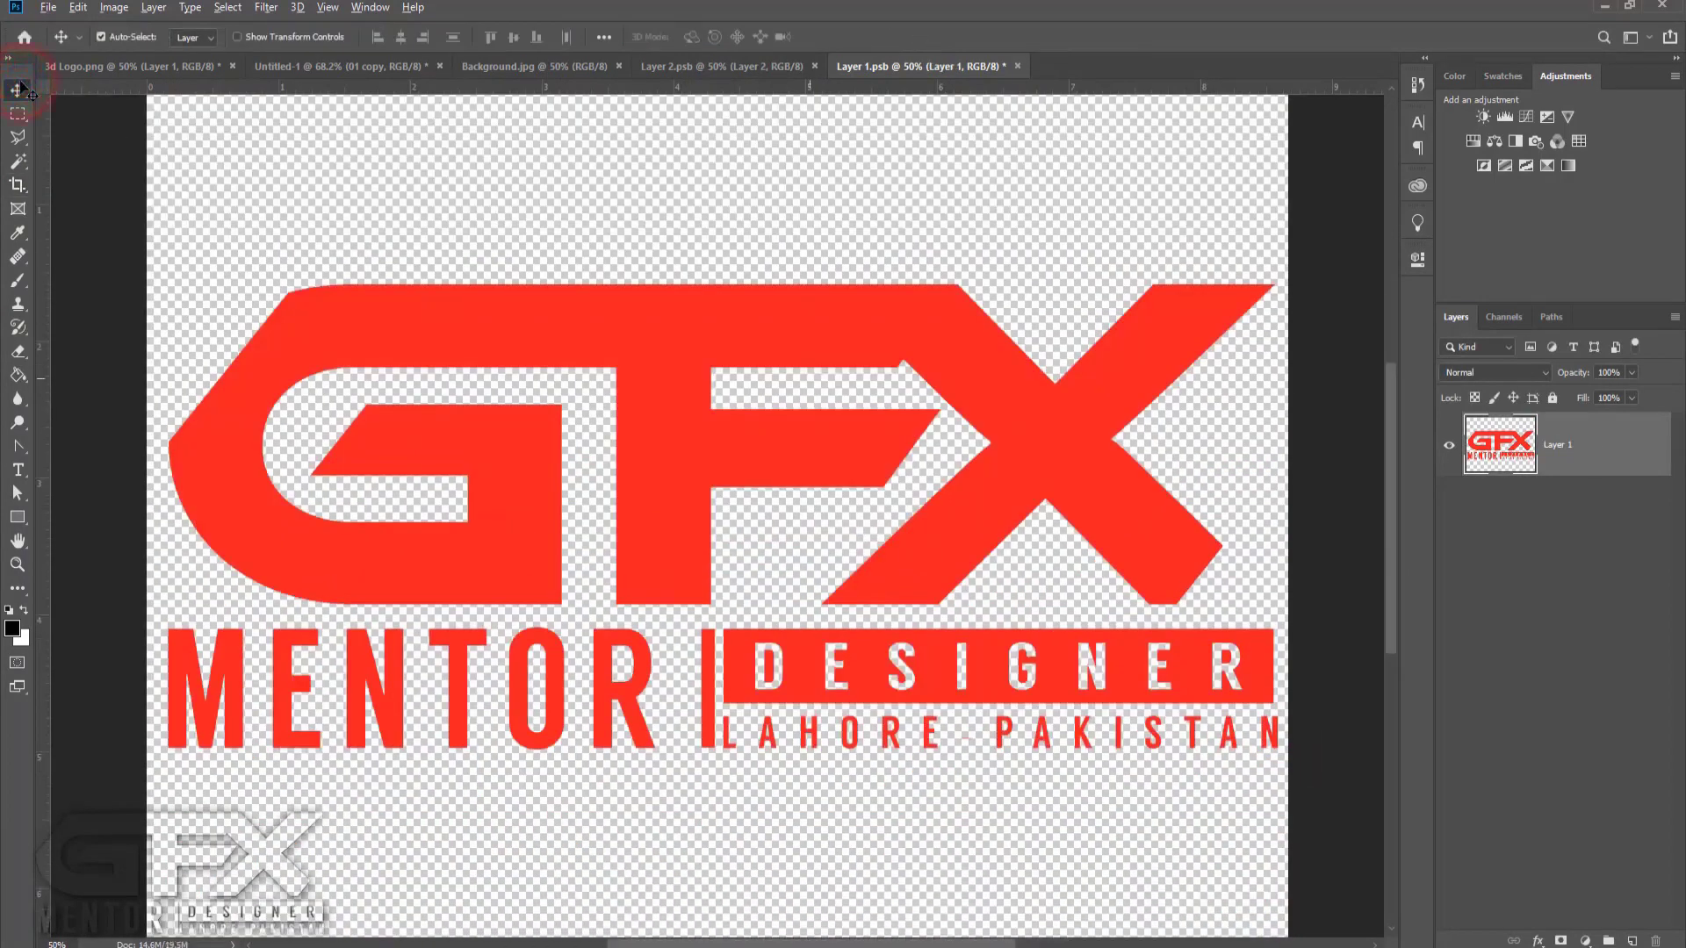
key("ctrl+0")
key("ctrl+s")
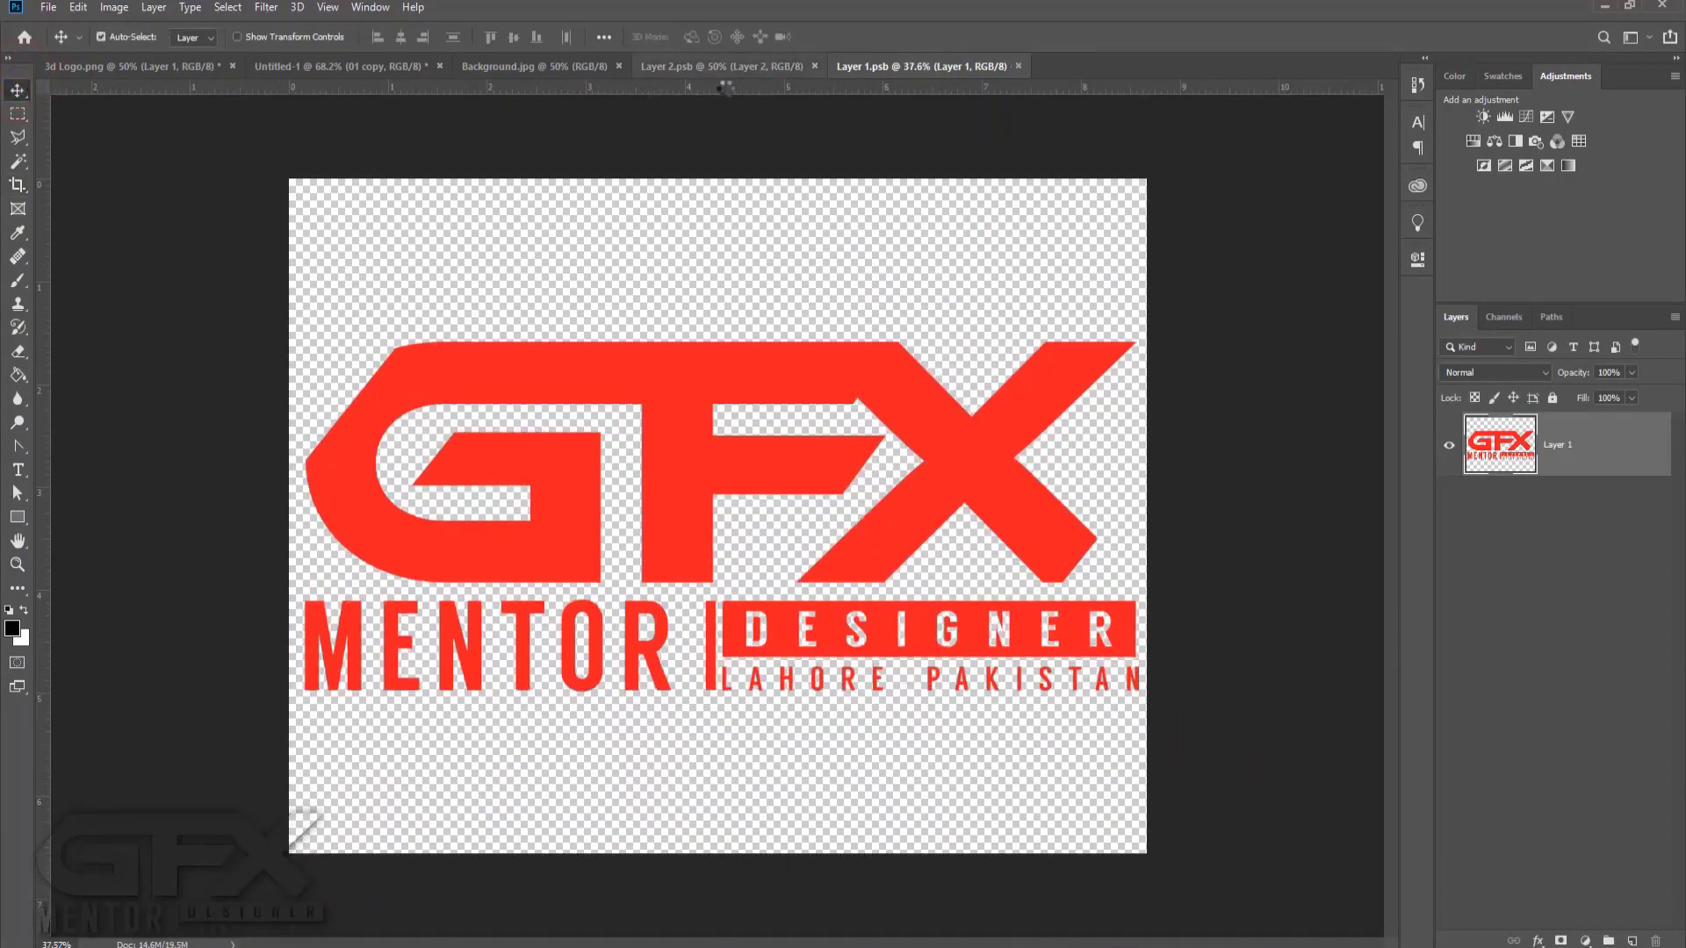
Check the whole mockup in Untitled-1, and open the bulldog logo PNG from the Downloads folder.
left_click(397, 65)
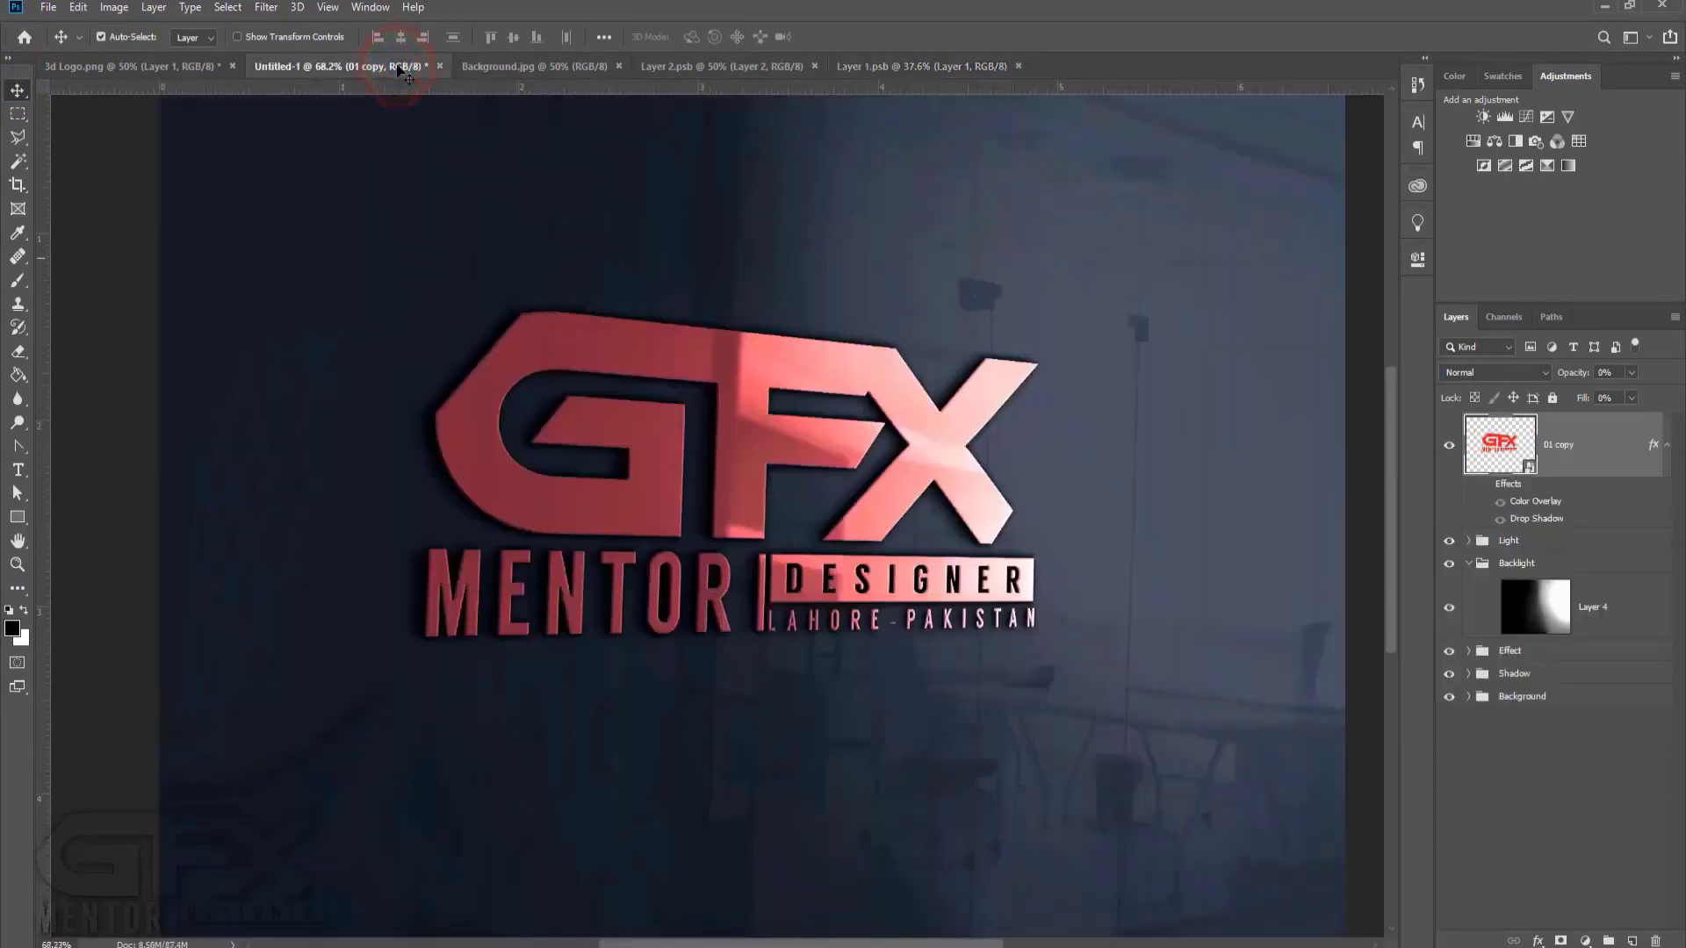
key("ctrl+0")
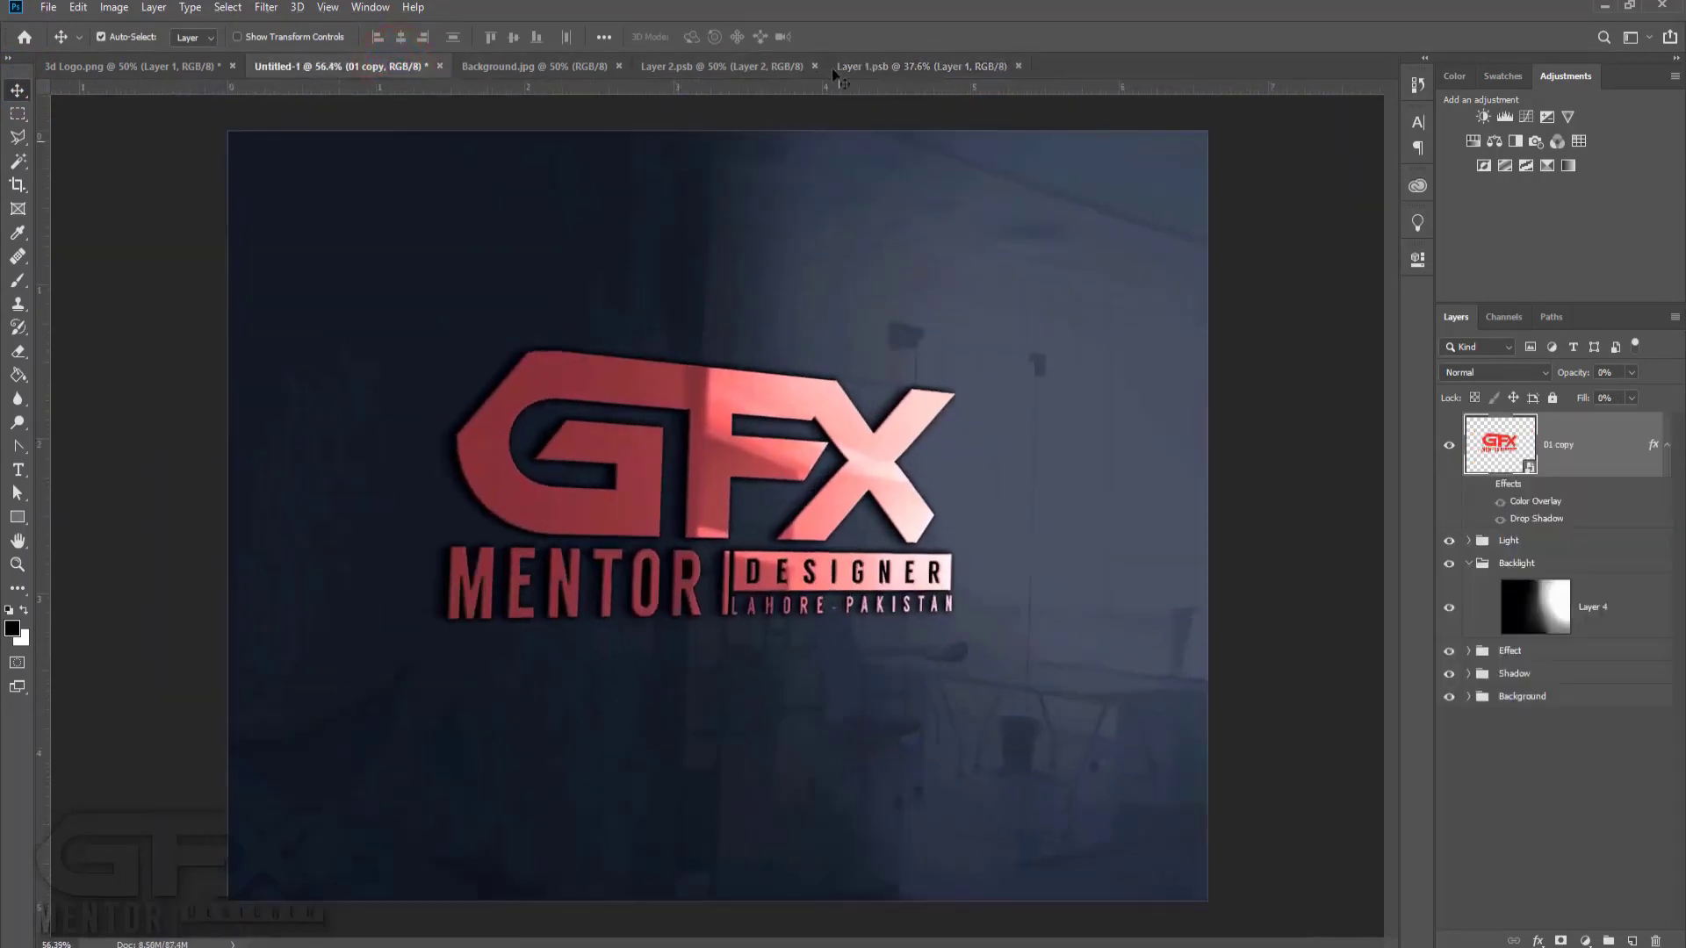
left_click(861, 67)
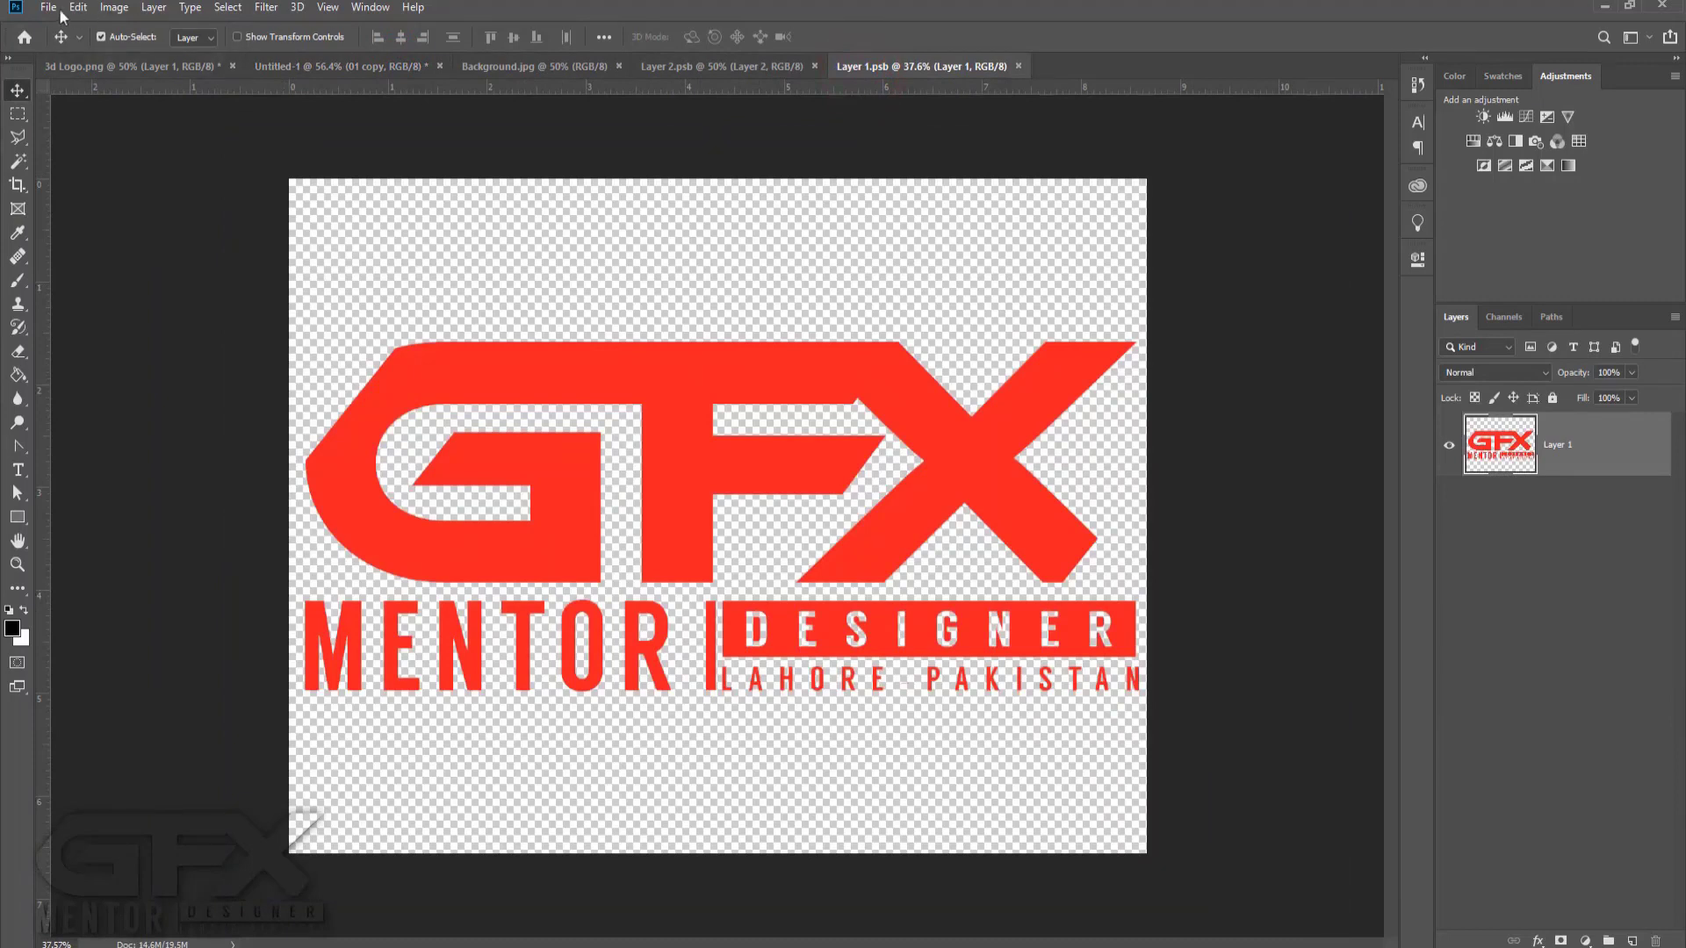
left_click(50, 8)
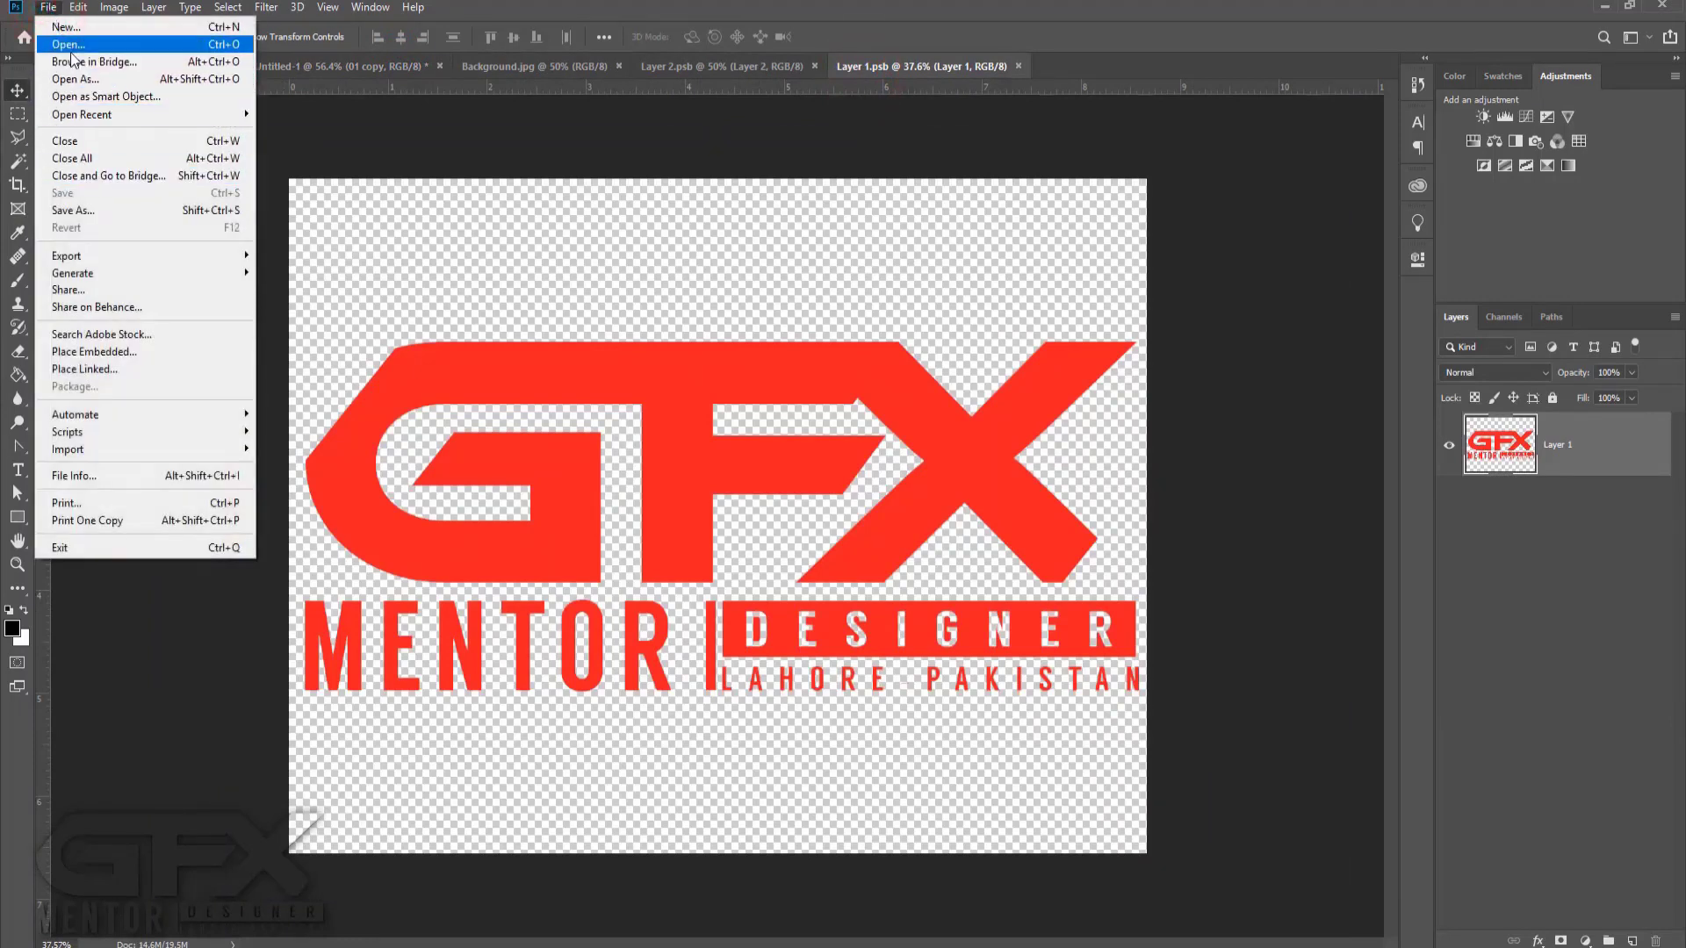
left_click(70, 46)
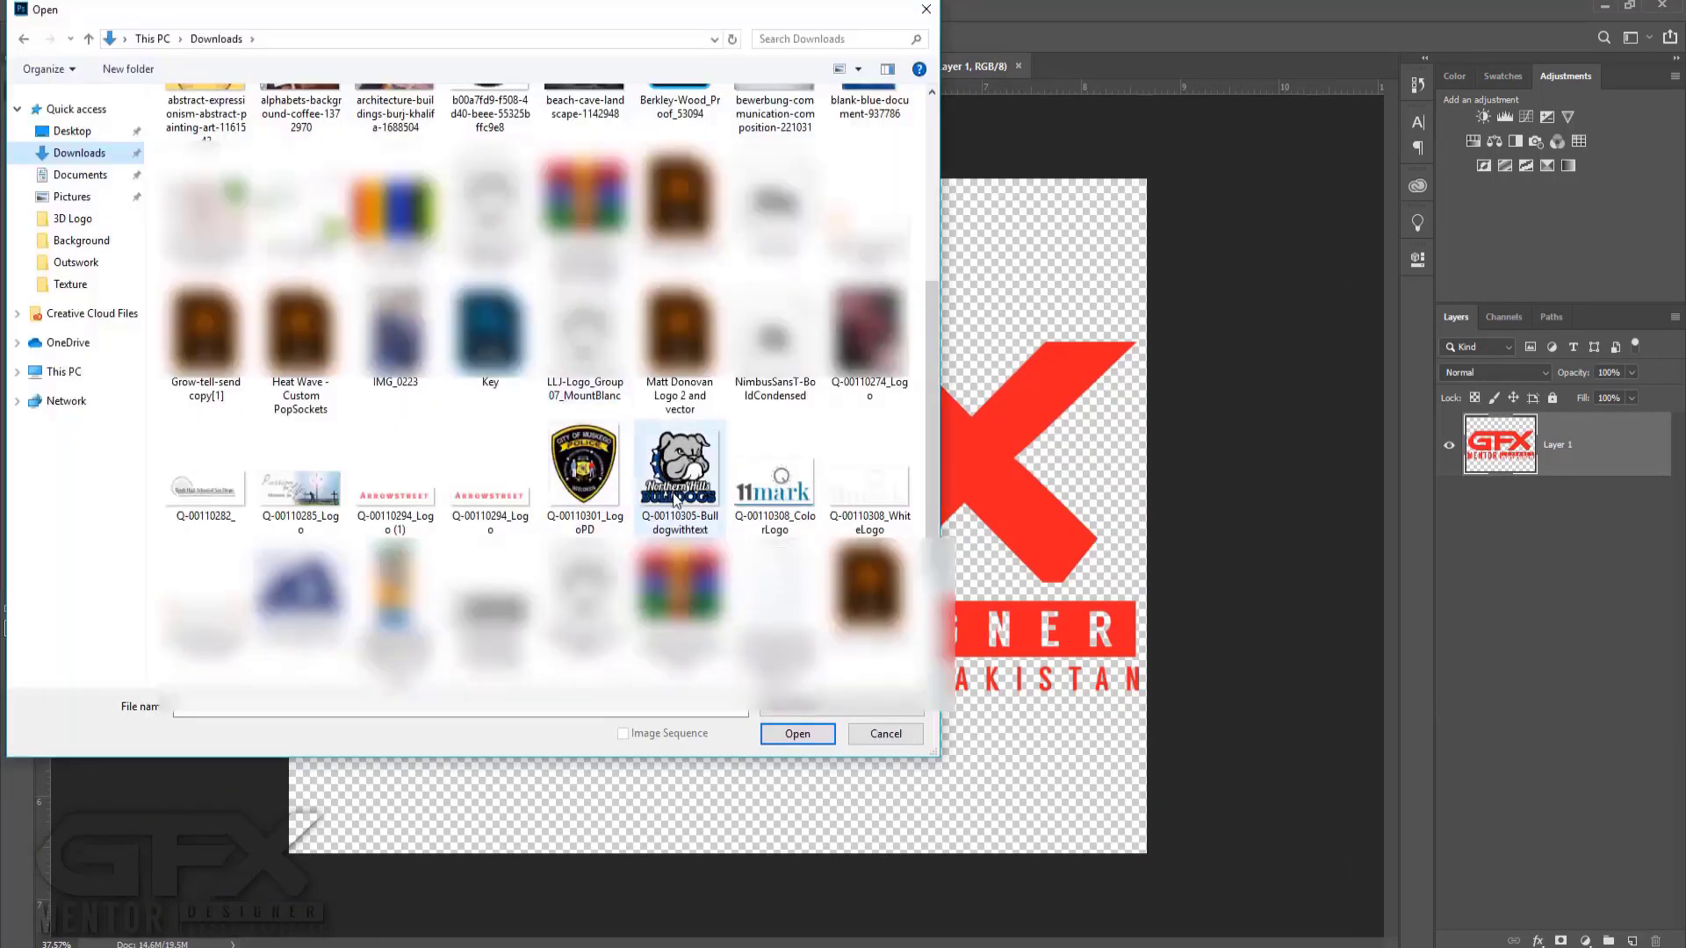
double_click(676, 492)
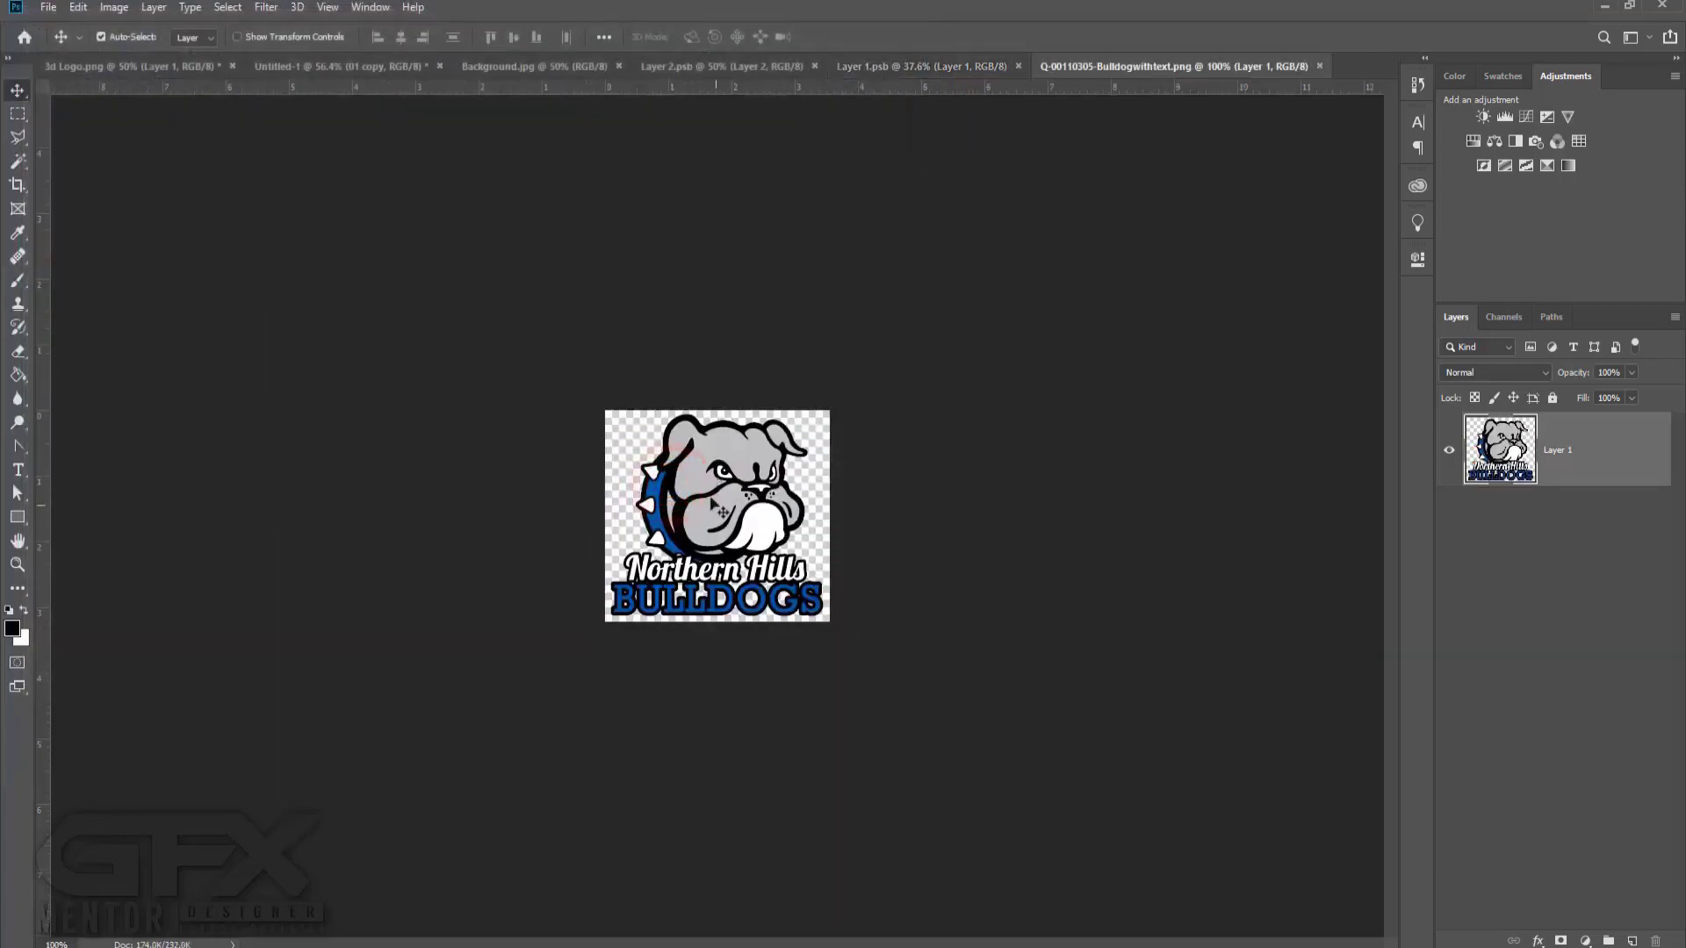
Bring the bulldog logo into Layer 1.psb and scale it to about 792% with Free Transform, positioned over the GFX logo.
left_click_drag(716, 505, 927, 760)
key("ctrl+t")
left_click_drag(821, 725, 874, 736)
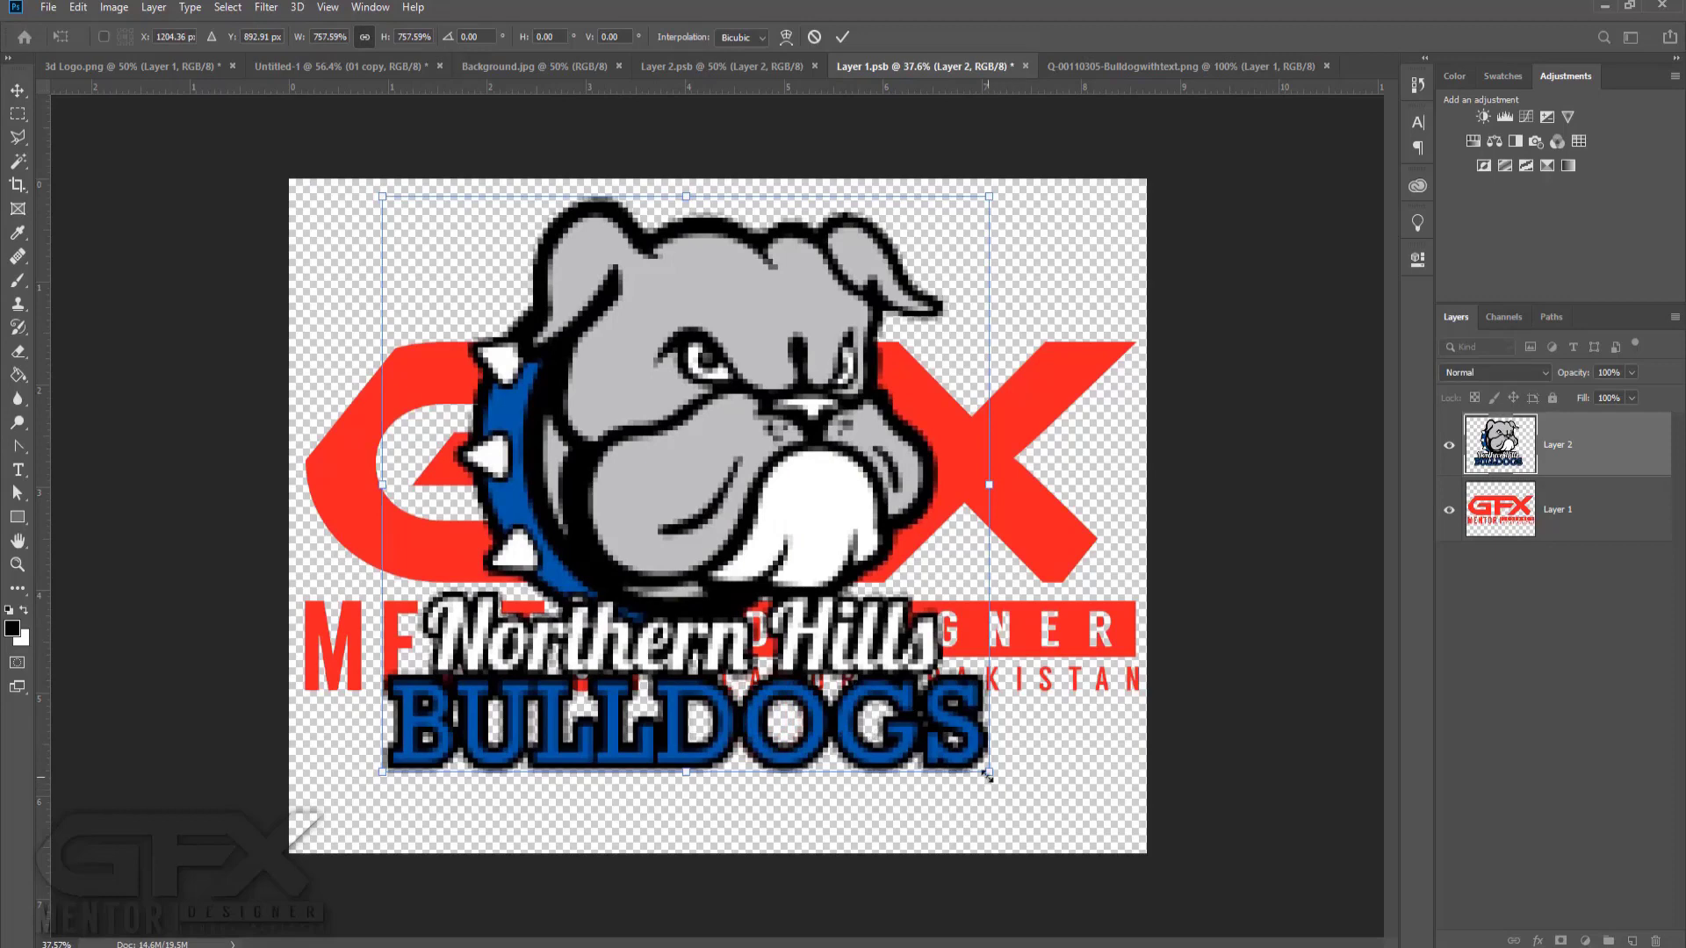
left_click_drag(988, 776, 1003, 788)
left_click_drag(936, 744, 944, 749)
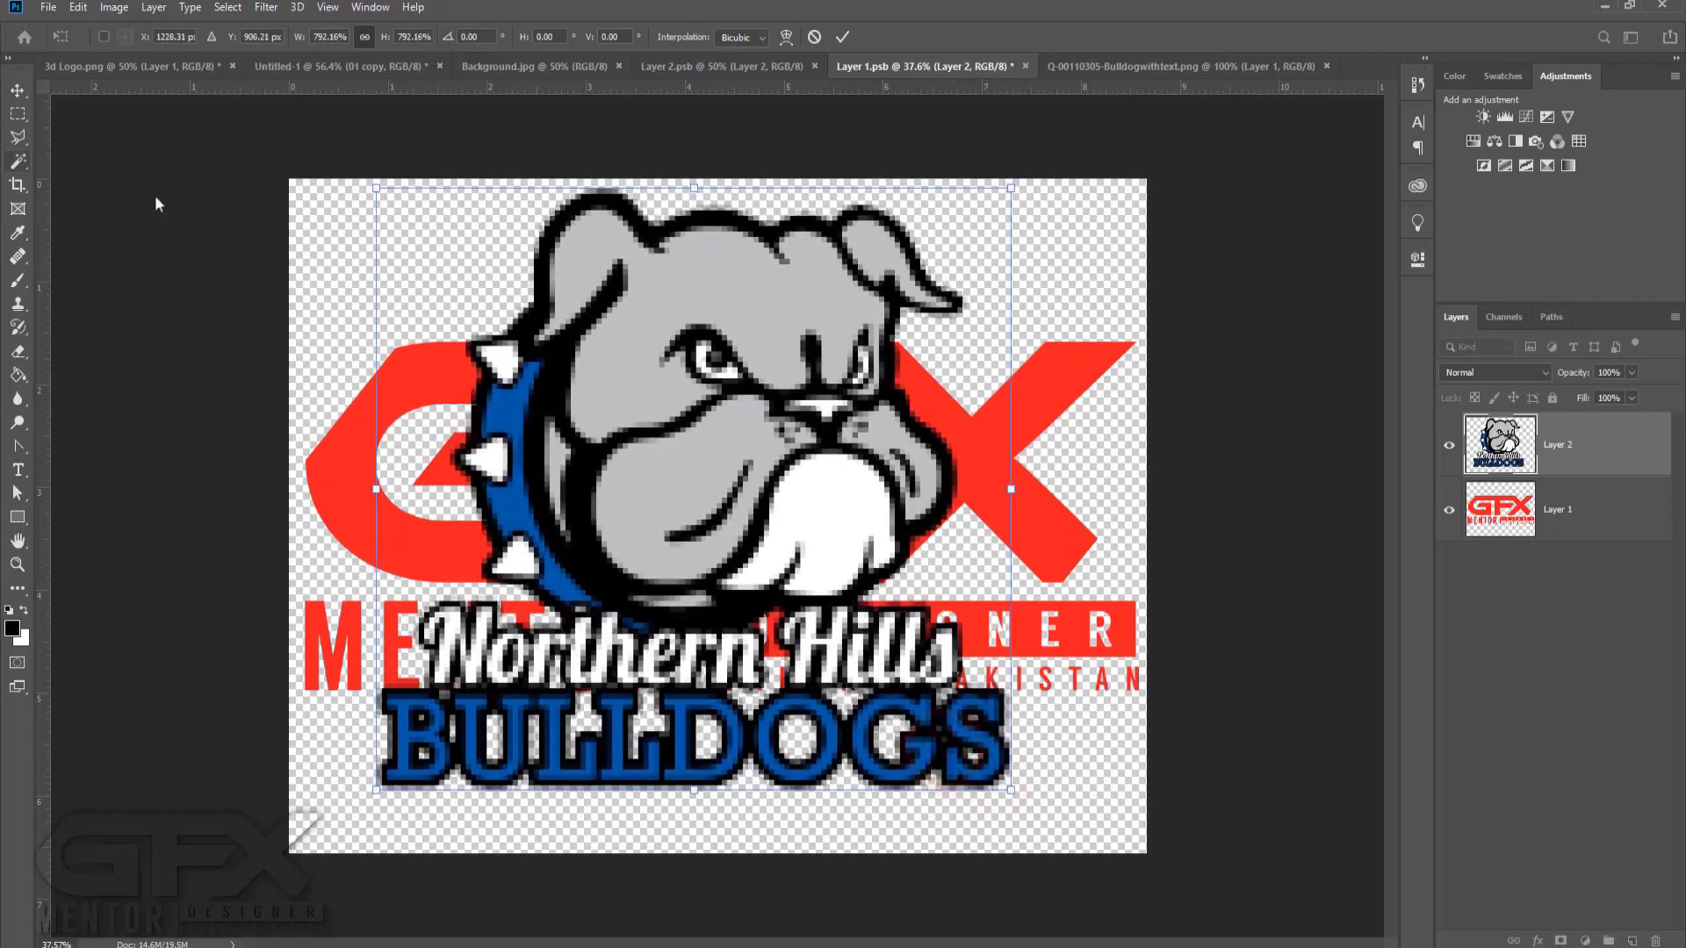
left_click(17, 90)
Hide the GFX logo's Layer 1 and save the smart object to update the Untitled-1 mockup with the bulldog logo.
left_click(1449, 511)
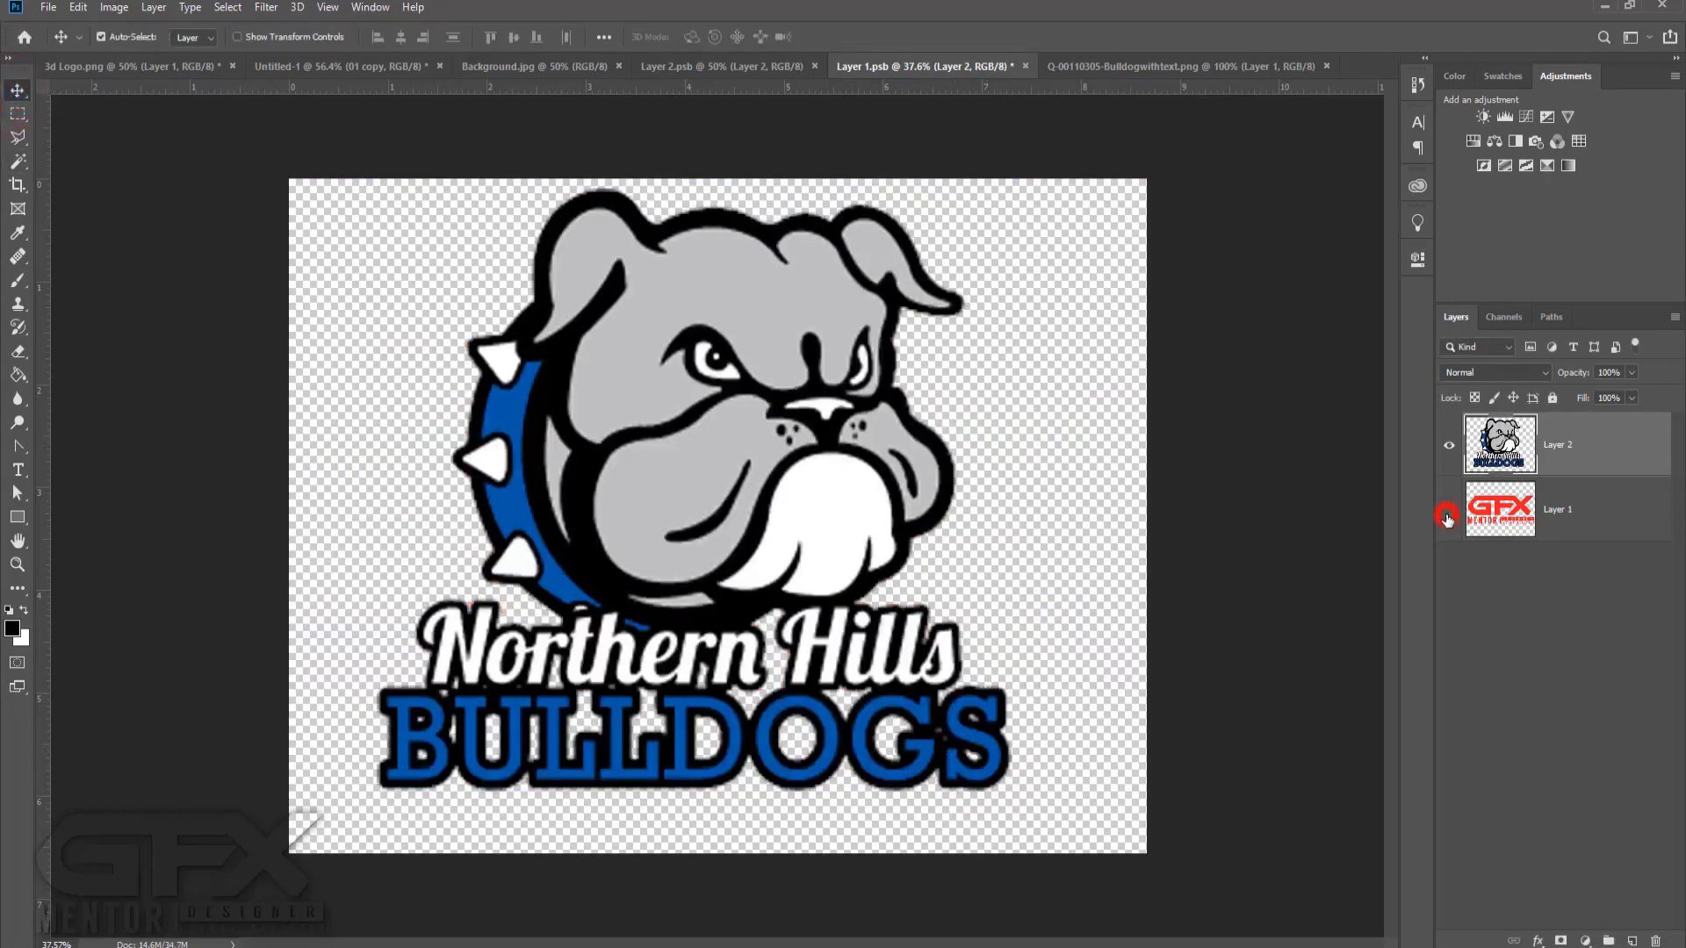
key("ctrl+s")
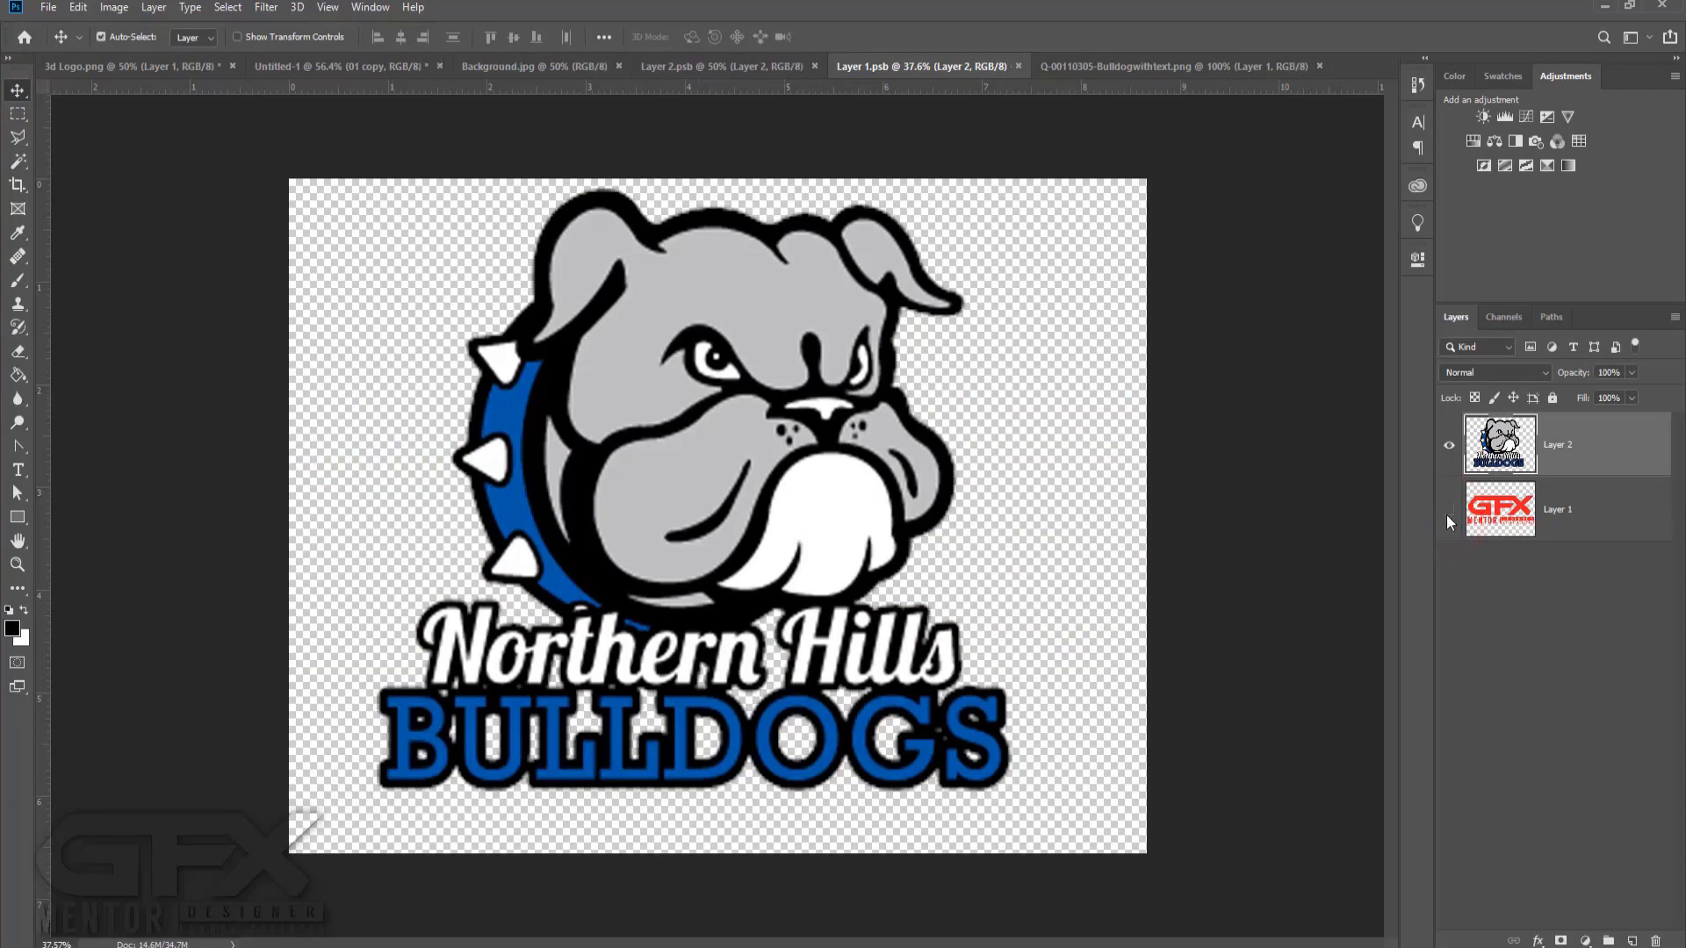
left_click(359, 71)
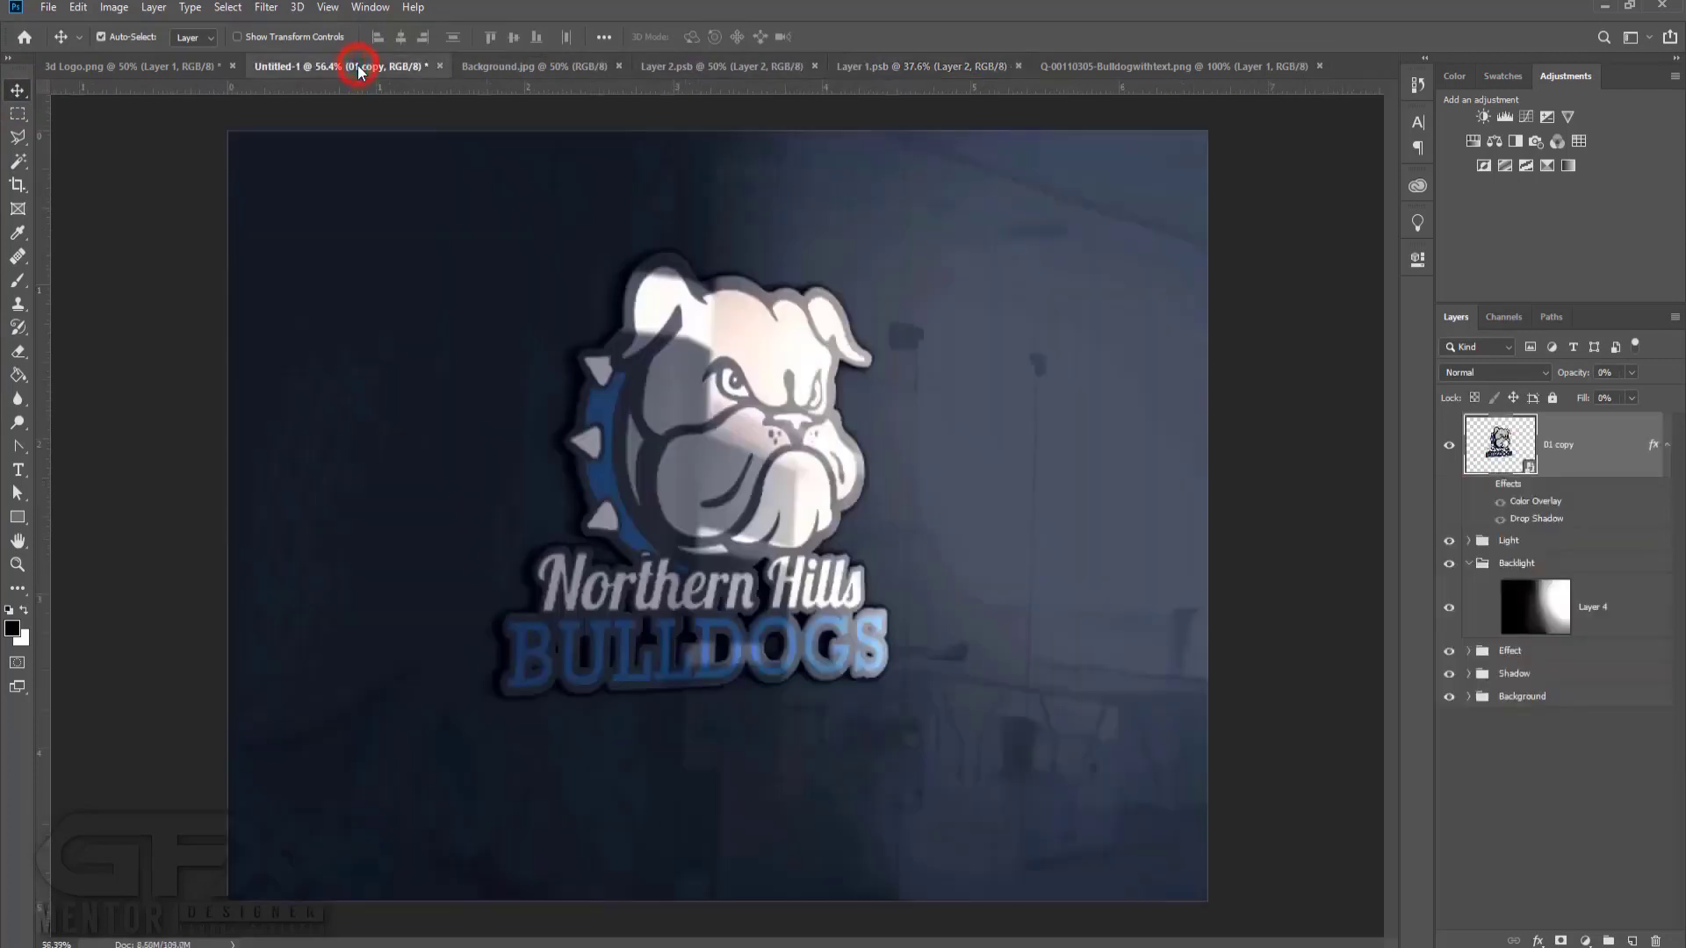